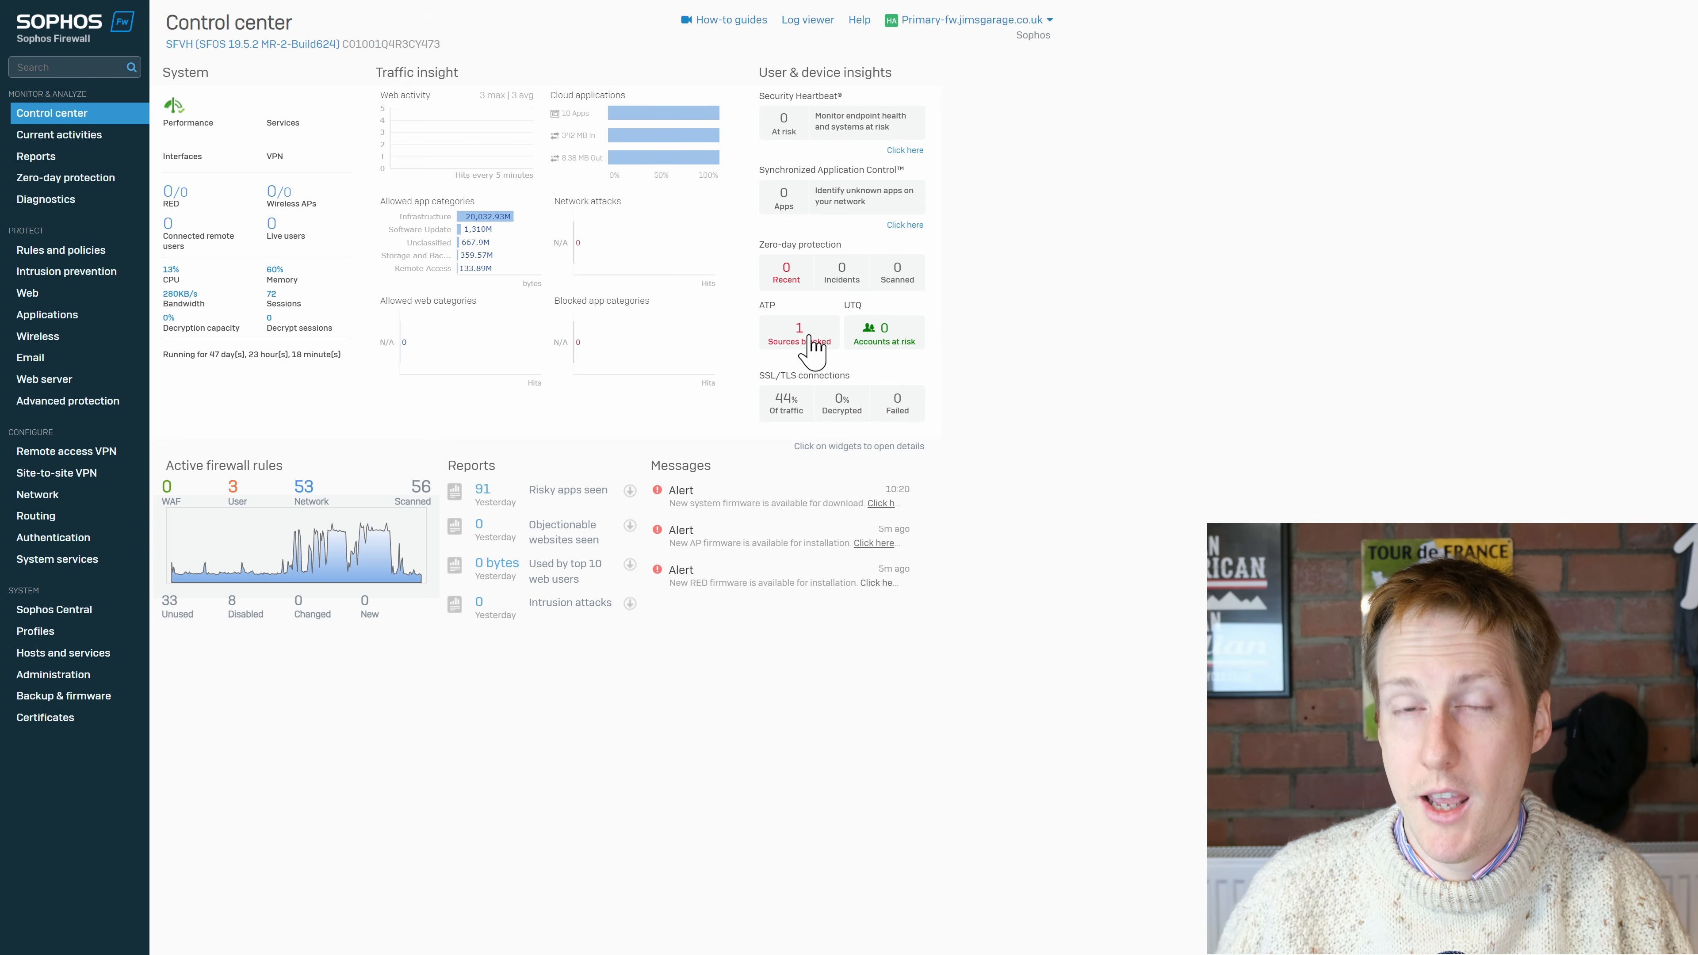
Open the details of the ATP blocked source from the control center
{"action": "left_click", "coordinate": [813, 348]}
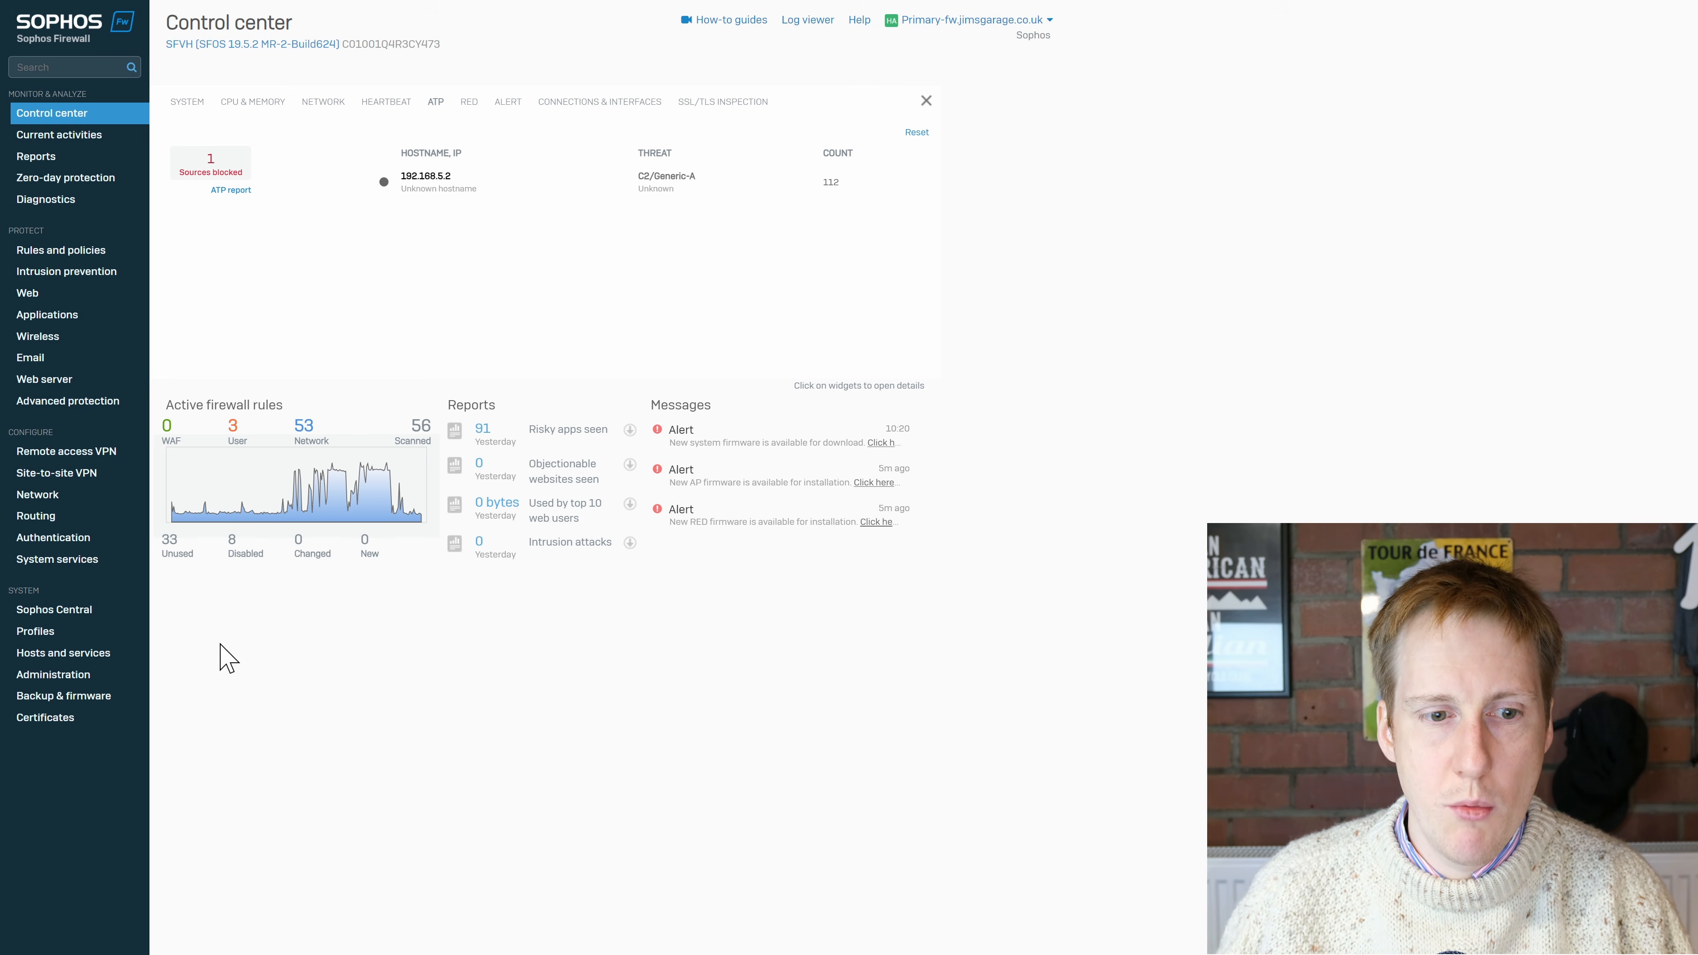
Add and save an IPv4 IP host named test-vm with IP address 192.168.3.95
{"action": "left_click", "coordinate": [99, 654]}
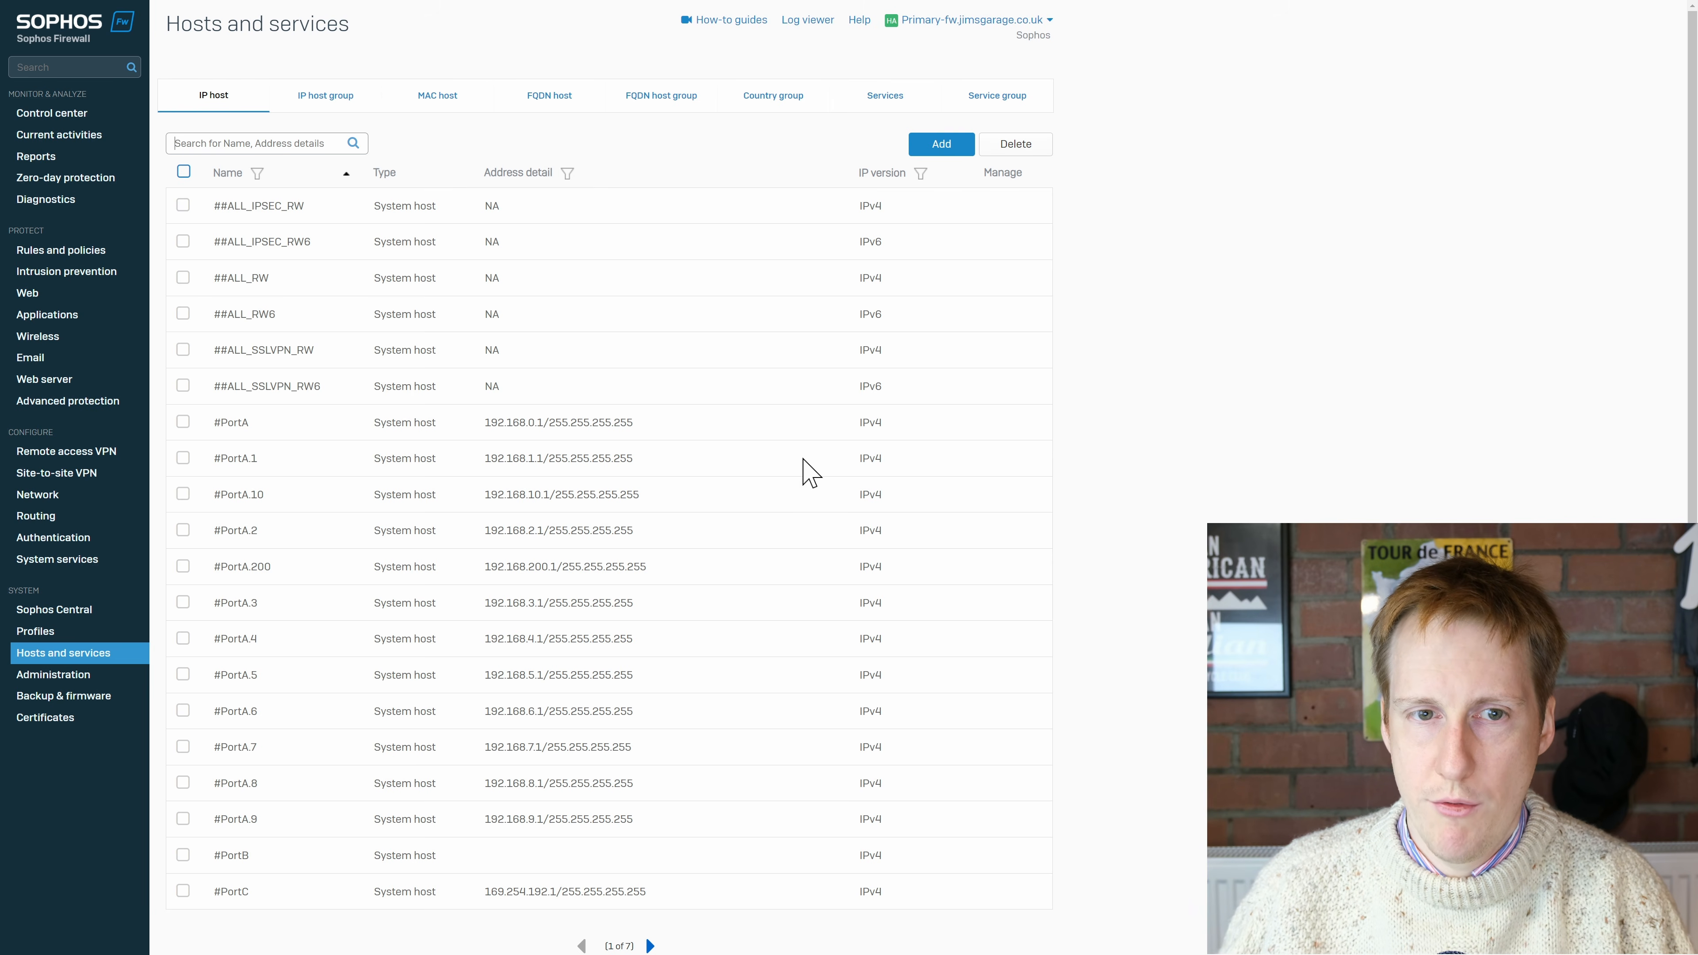
{"action": "left_click", "coordinate": [937, 144]}
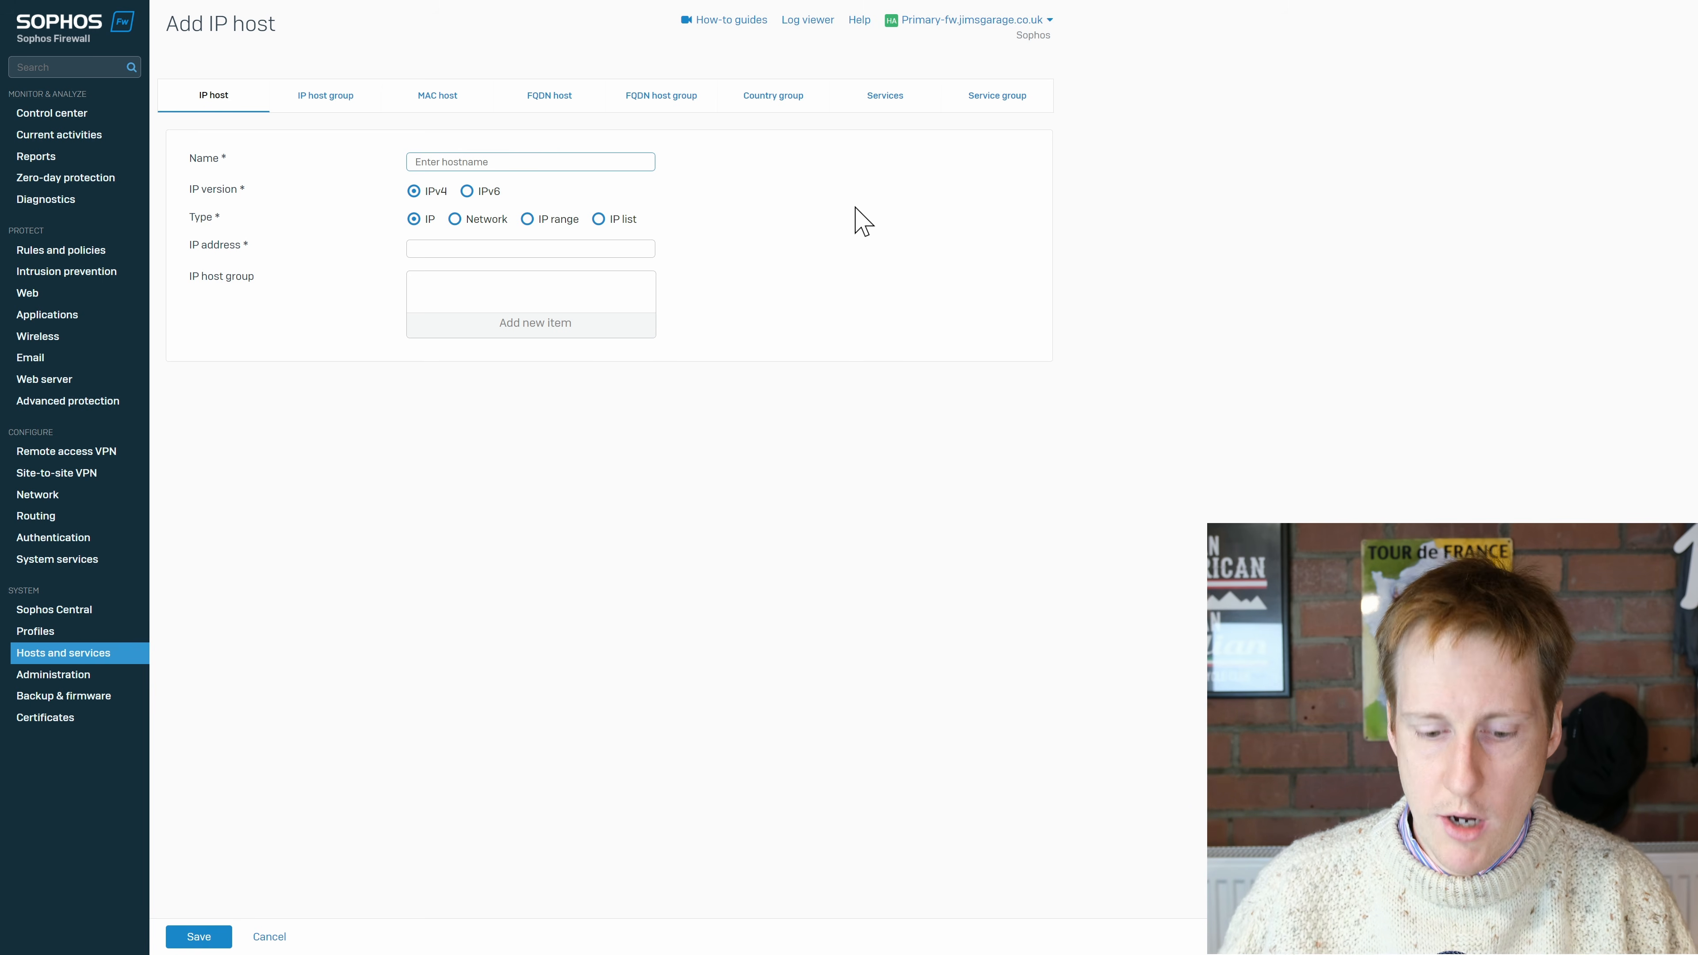
{"action": "type", "text": "test-"}
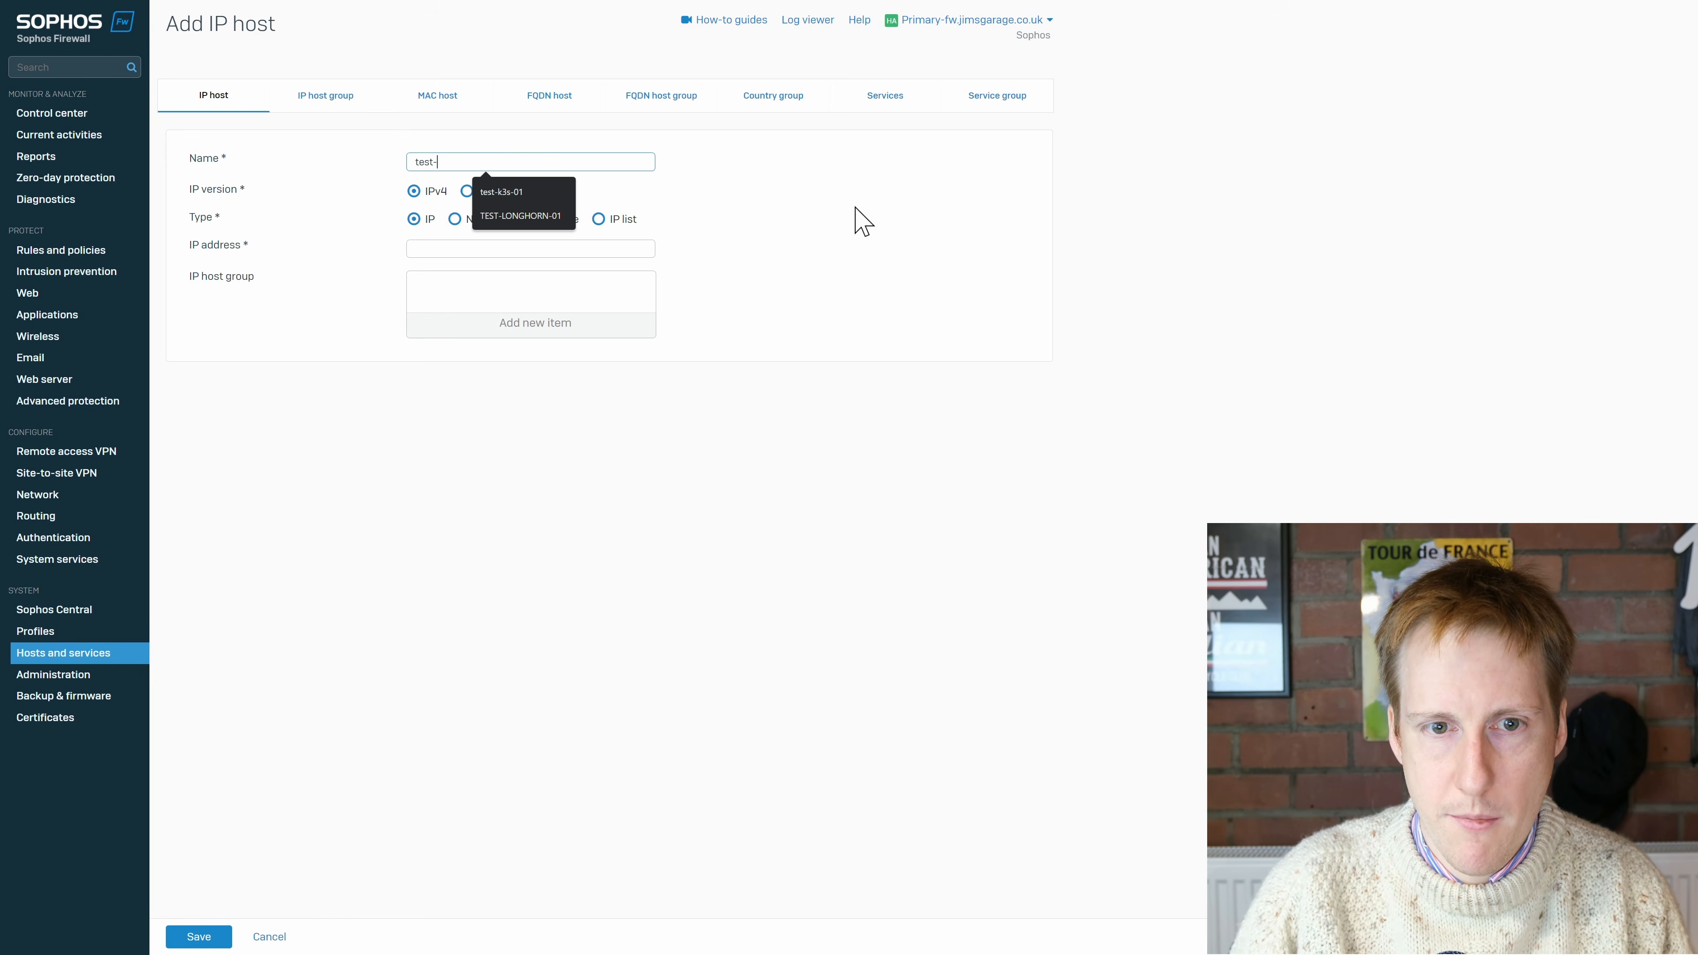
{"action": "type", "text": "vm"}
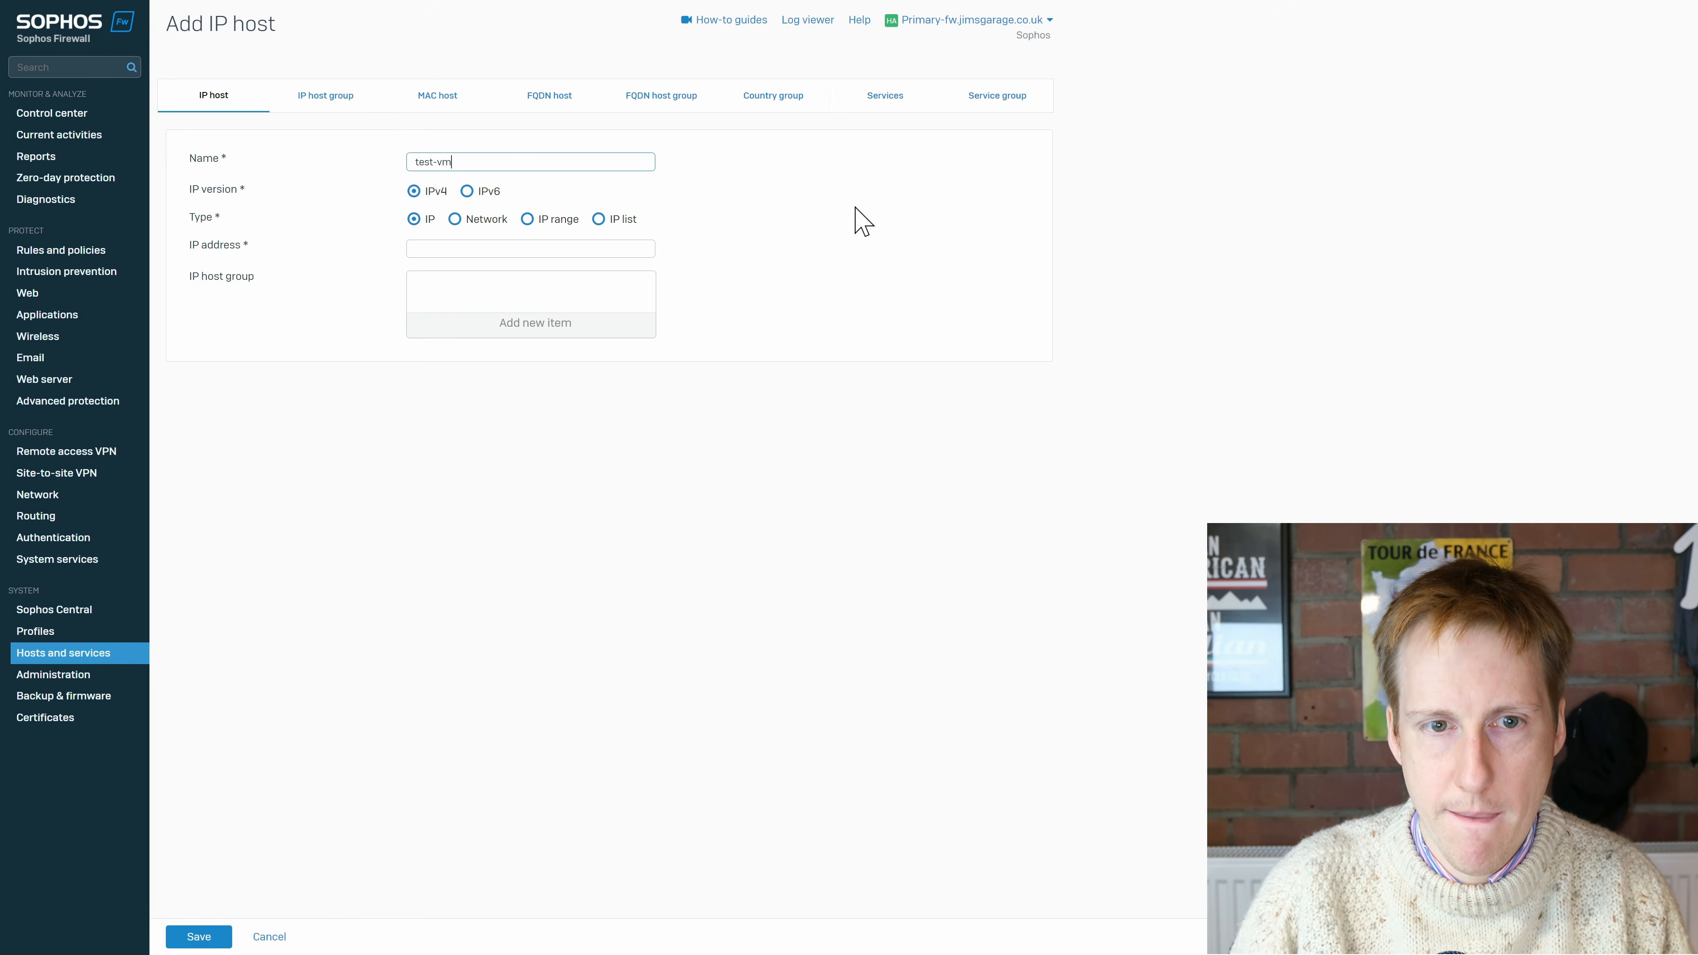
{"action": "left_click", "coordinate": [551, 248]}
{"action": "type", "text": "192.168."}
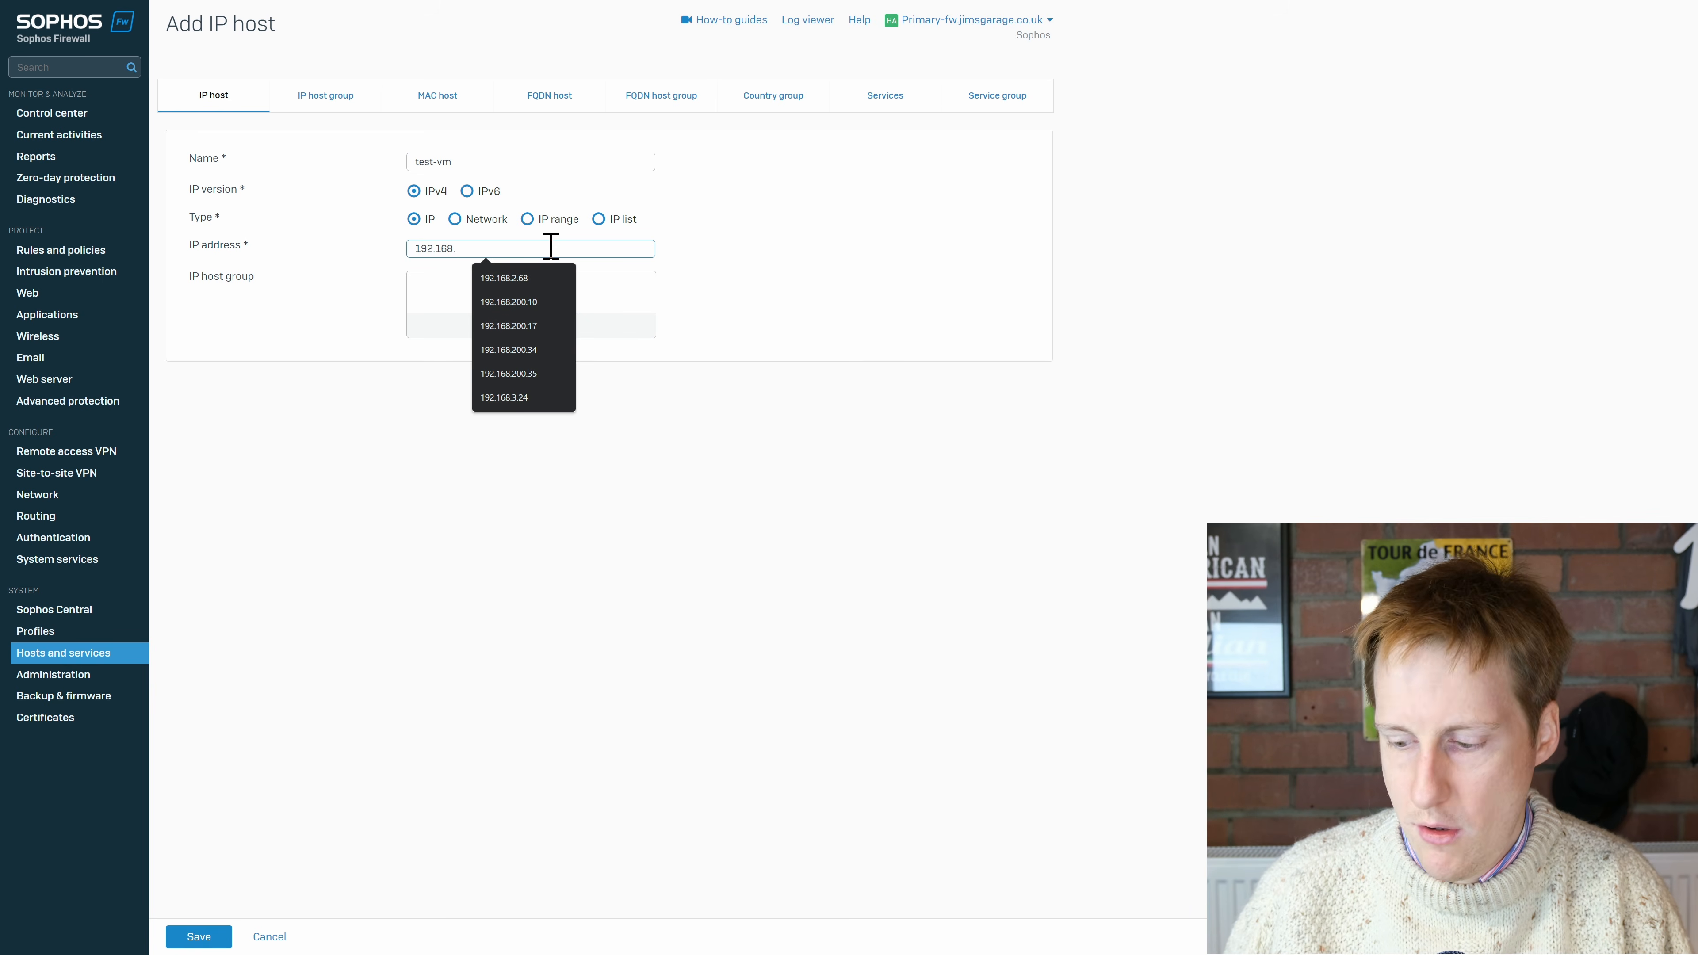
{"action": "type", "text": "3.95"}
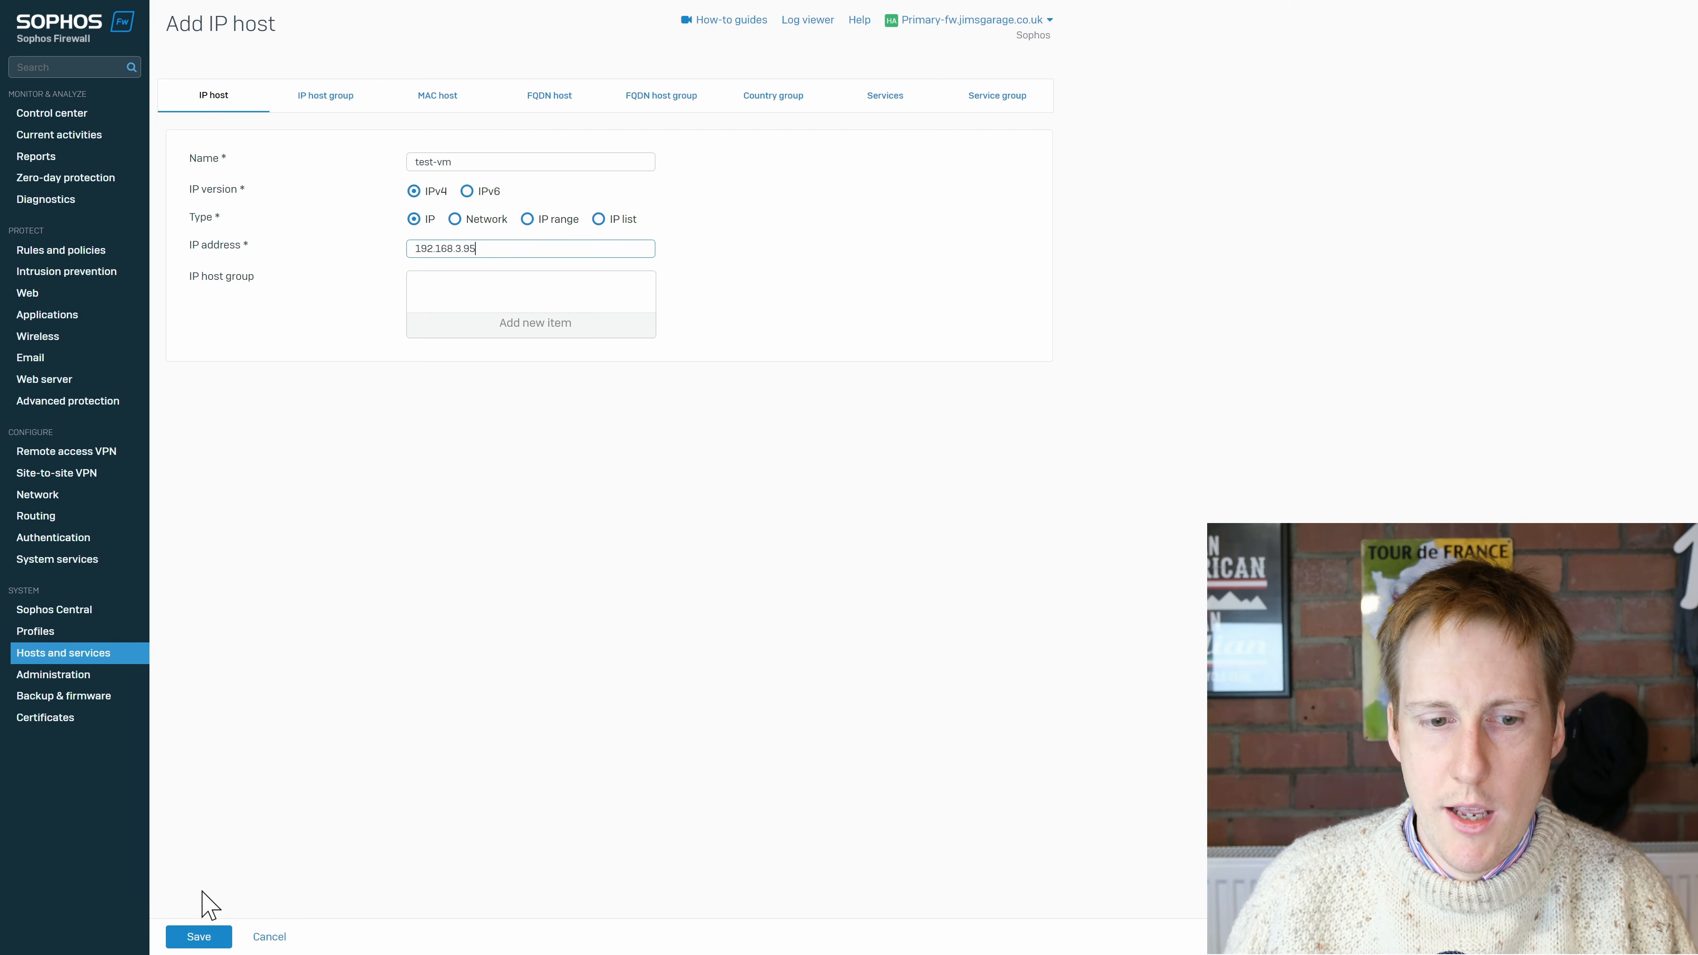
{"action": "left_click", "coordinate": [198, 935]}
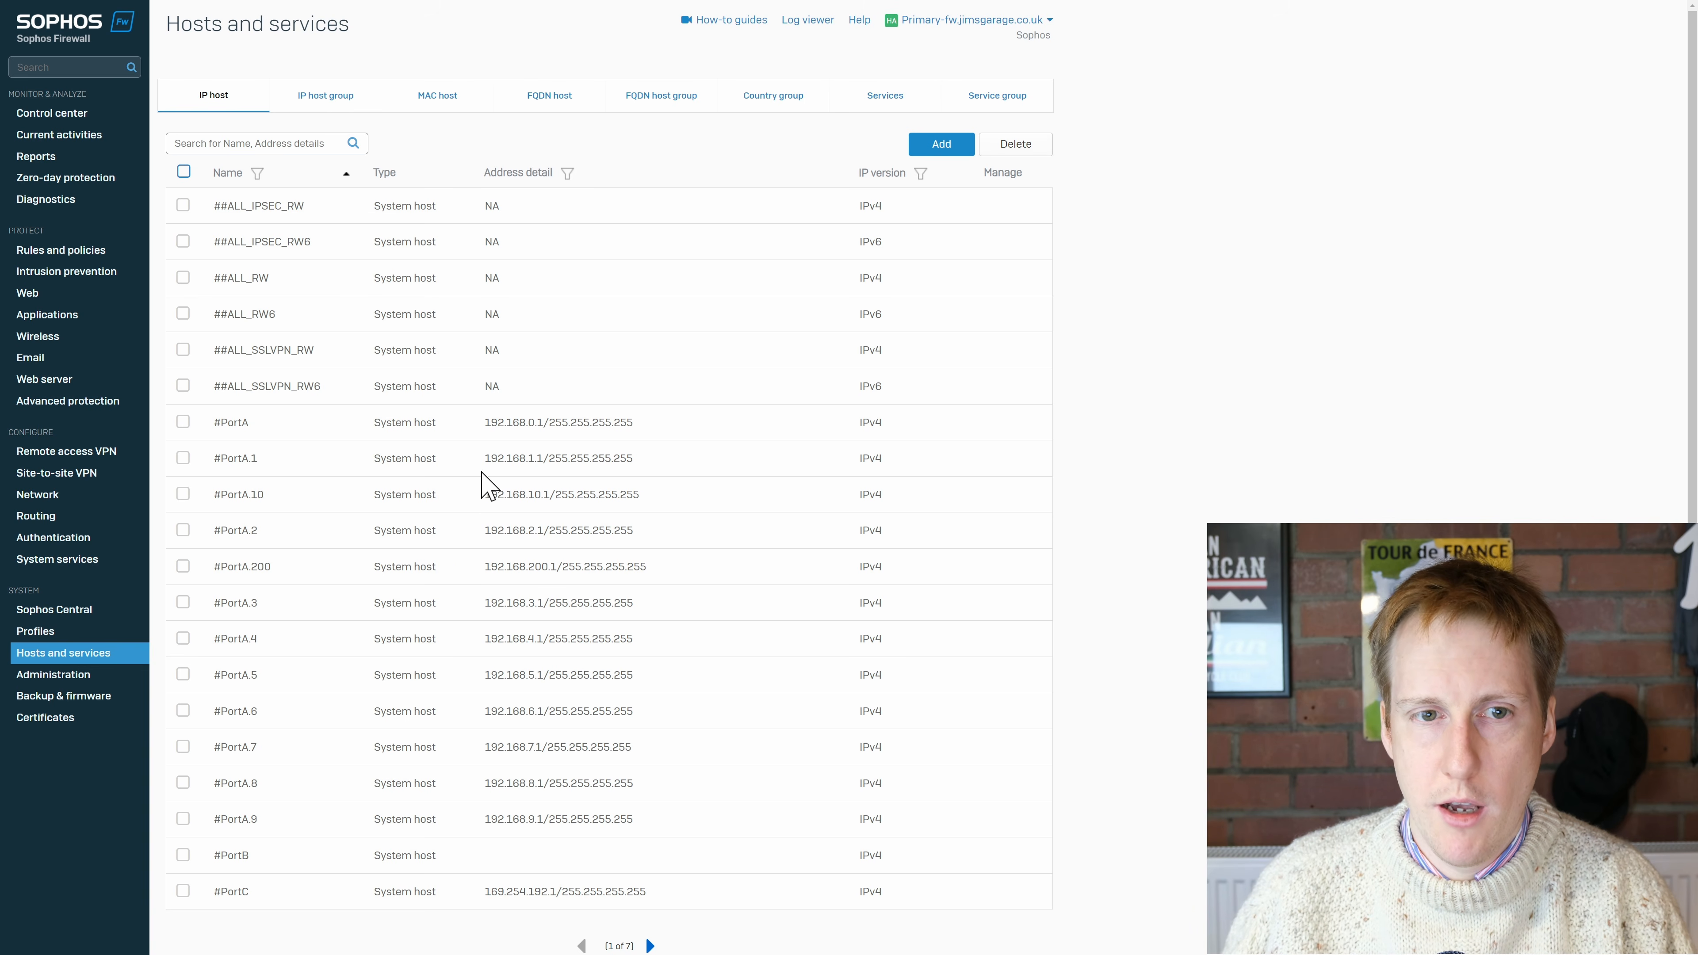
Review the defined IP host groups, MAC hosts, FQDN hosts, first three pages of services, and service groups
{"action": "left_click", "coordinate": [339, 97]}
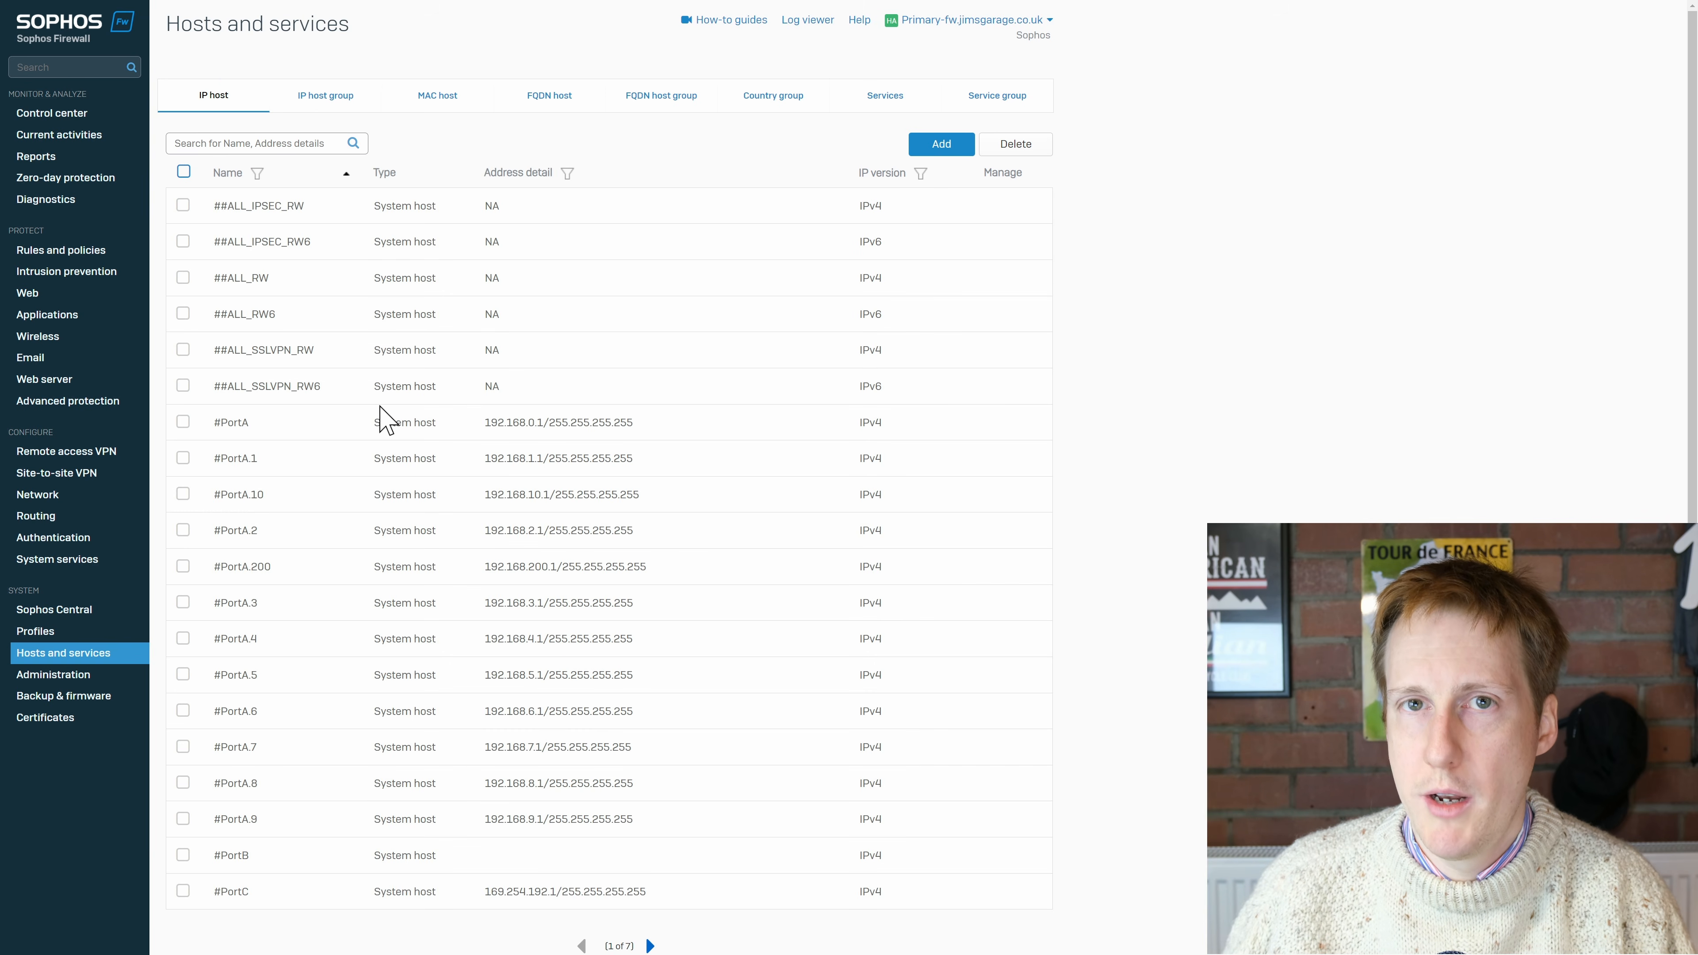
{"action": "left_click", "coordinate": [328, 101]}
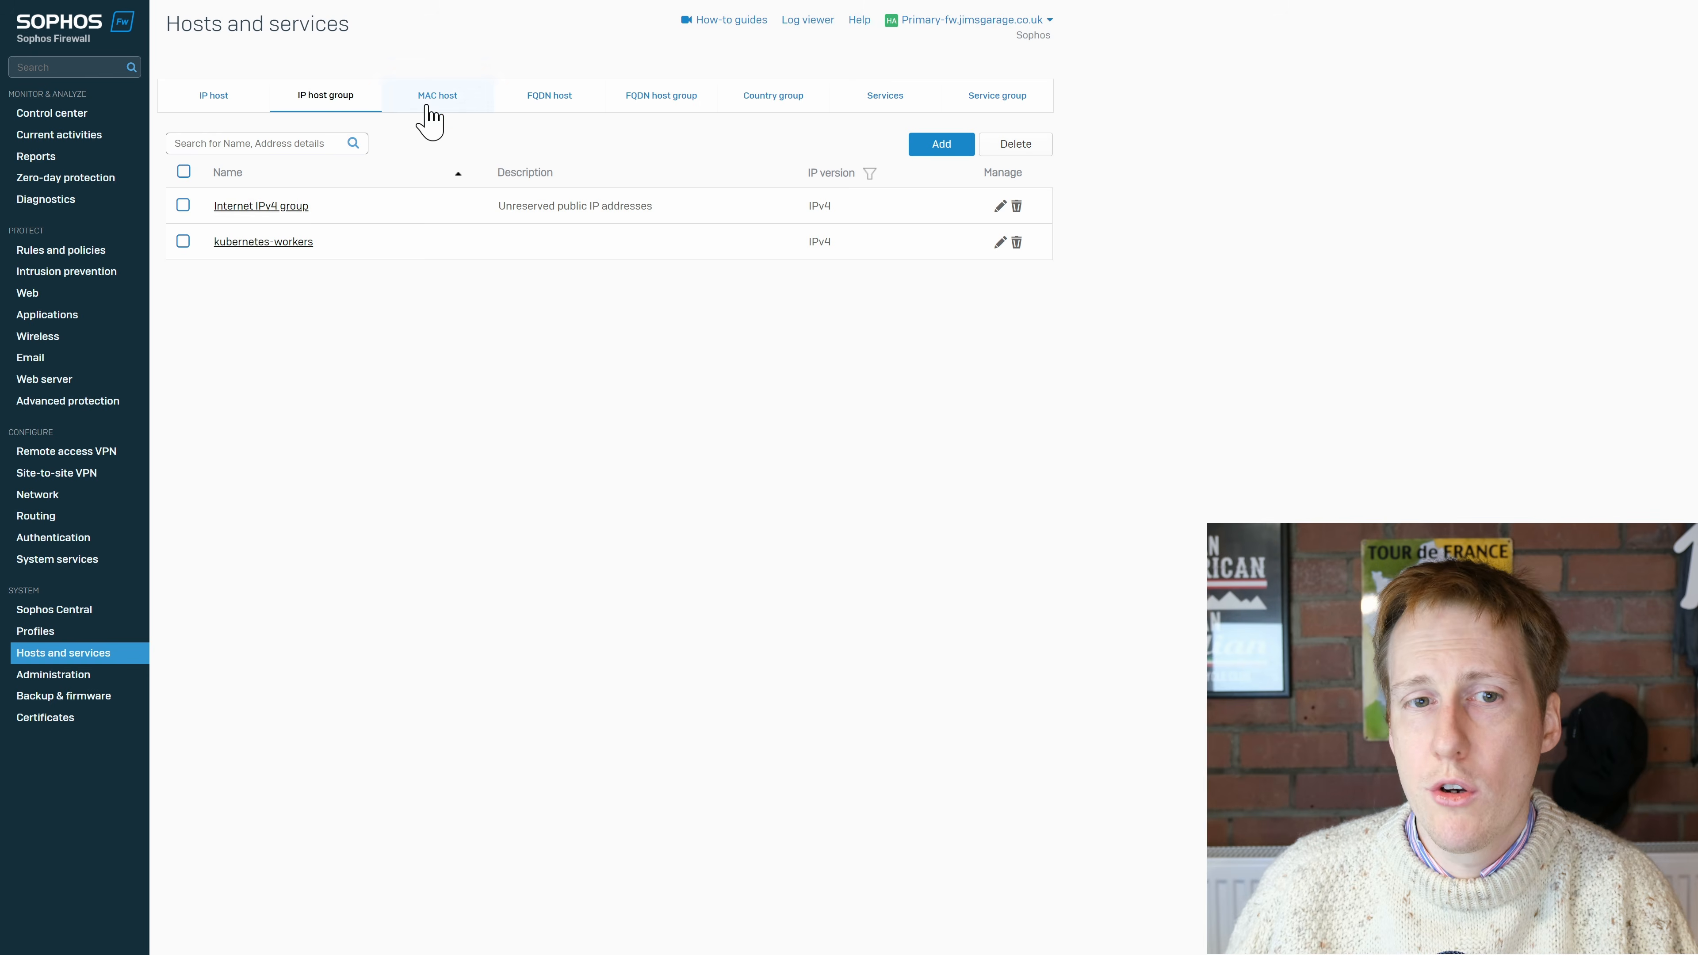
{"action": "left_click", "coordinate": [438, 94]}
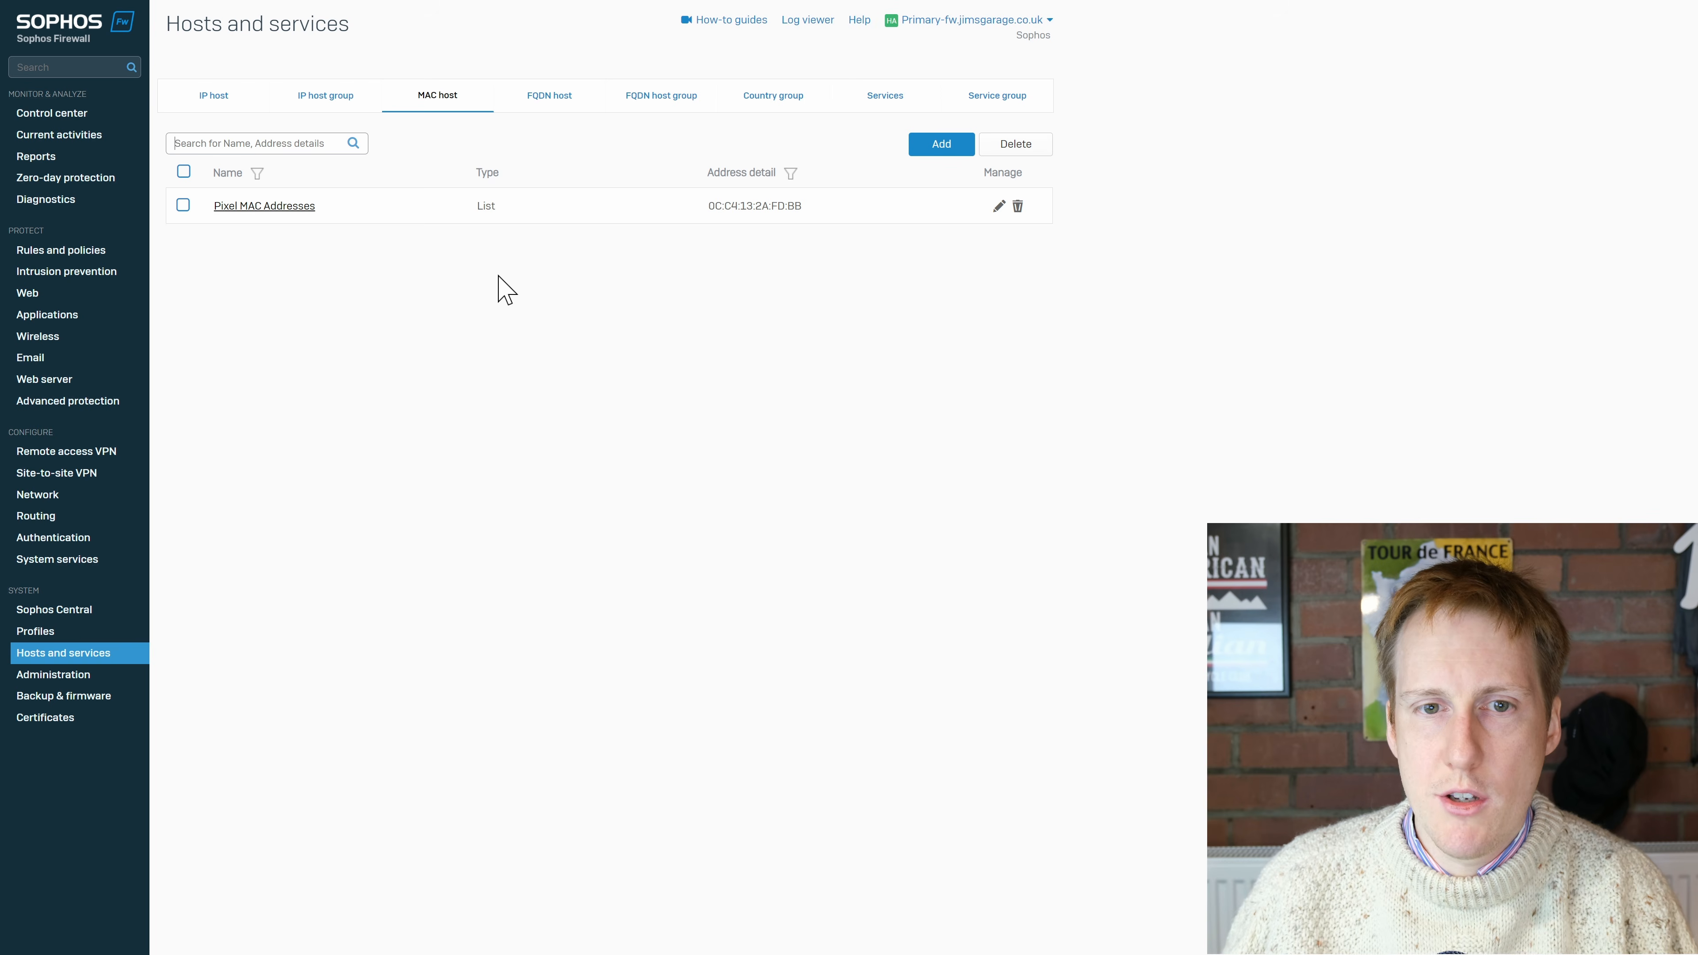
{"action": "left_click", "coordinate": [547, 105]}
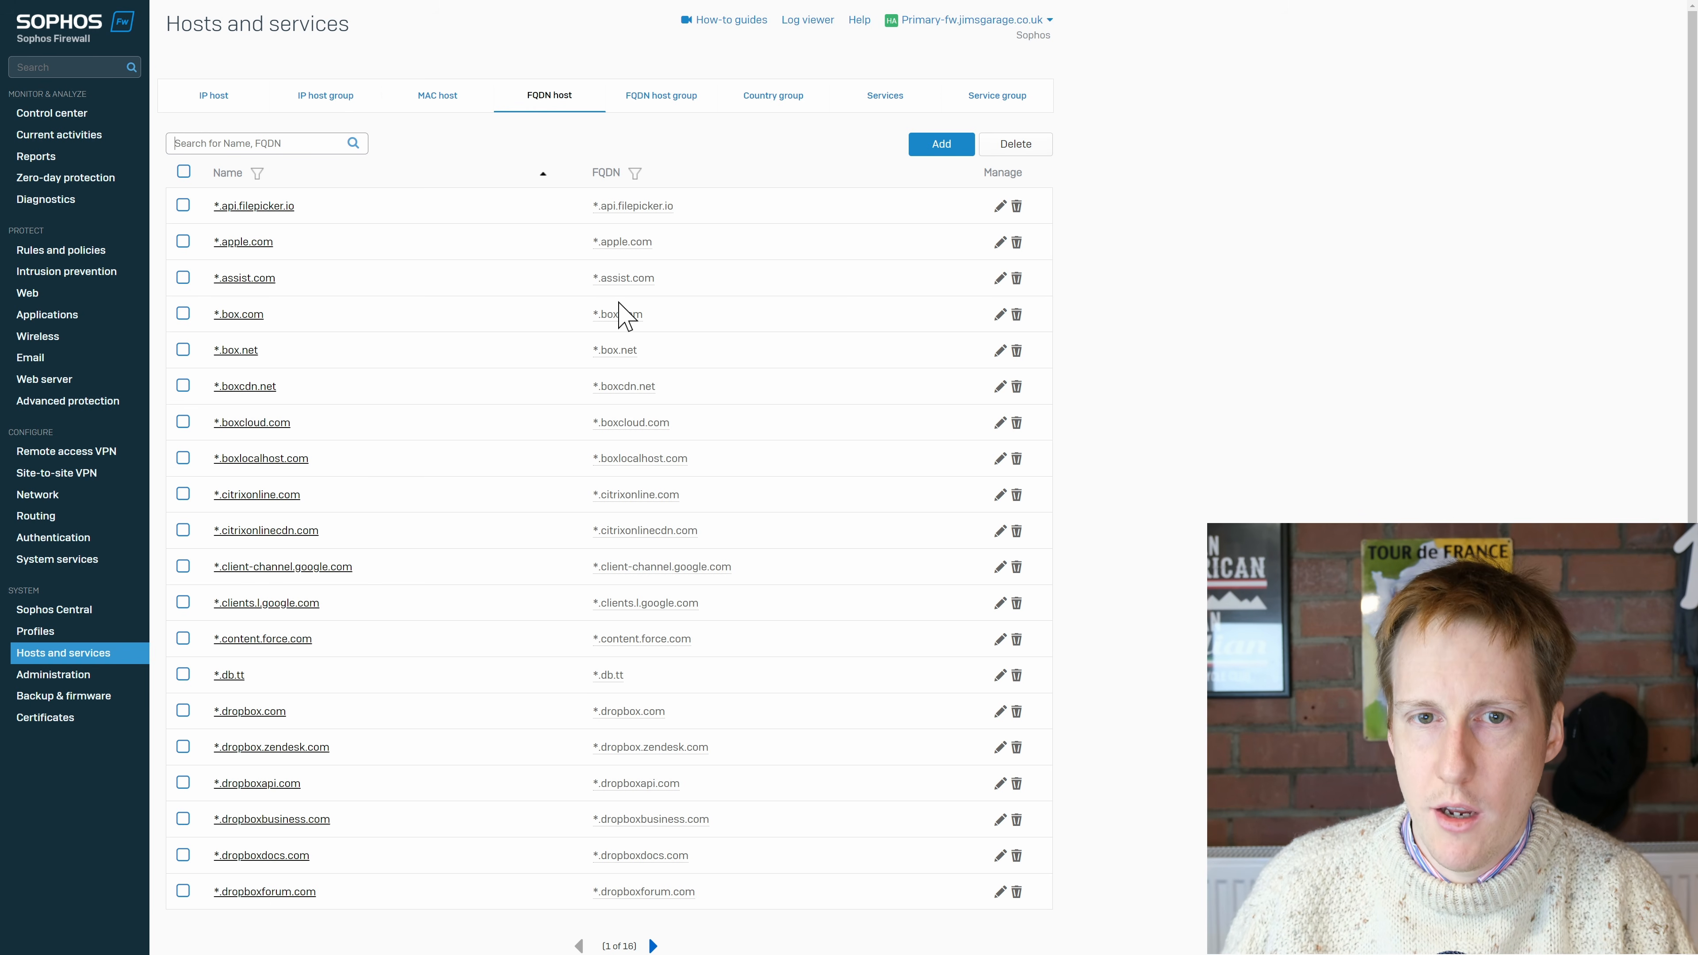
{"action": "left_click", "coordinate": [882, 106]}
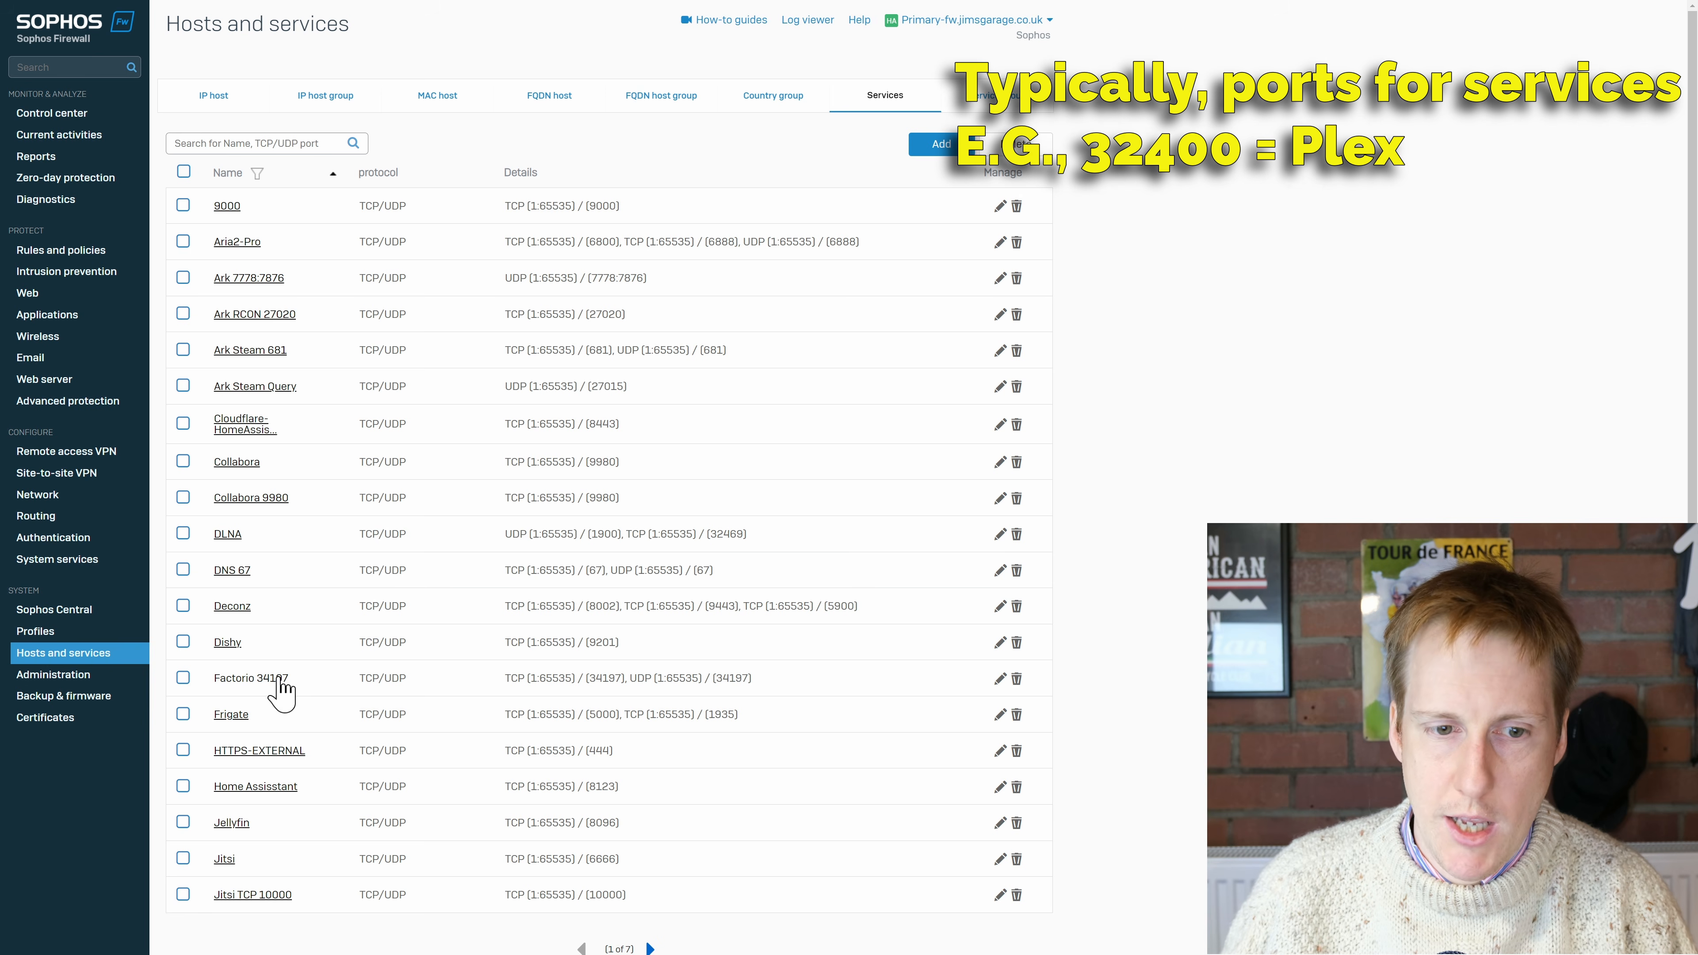
{"action": "left_click", "coordinate": [649, 947]}
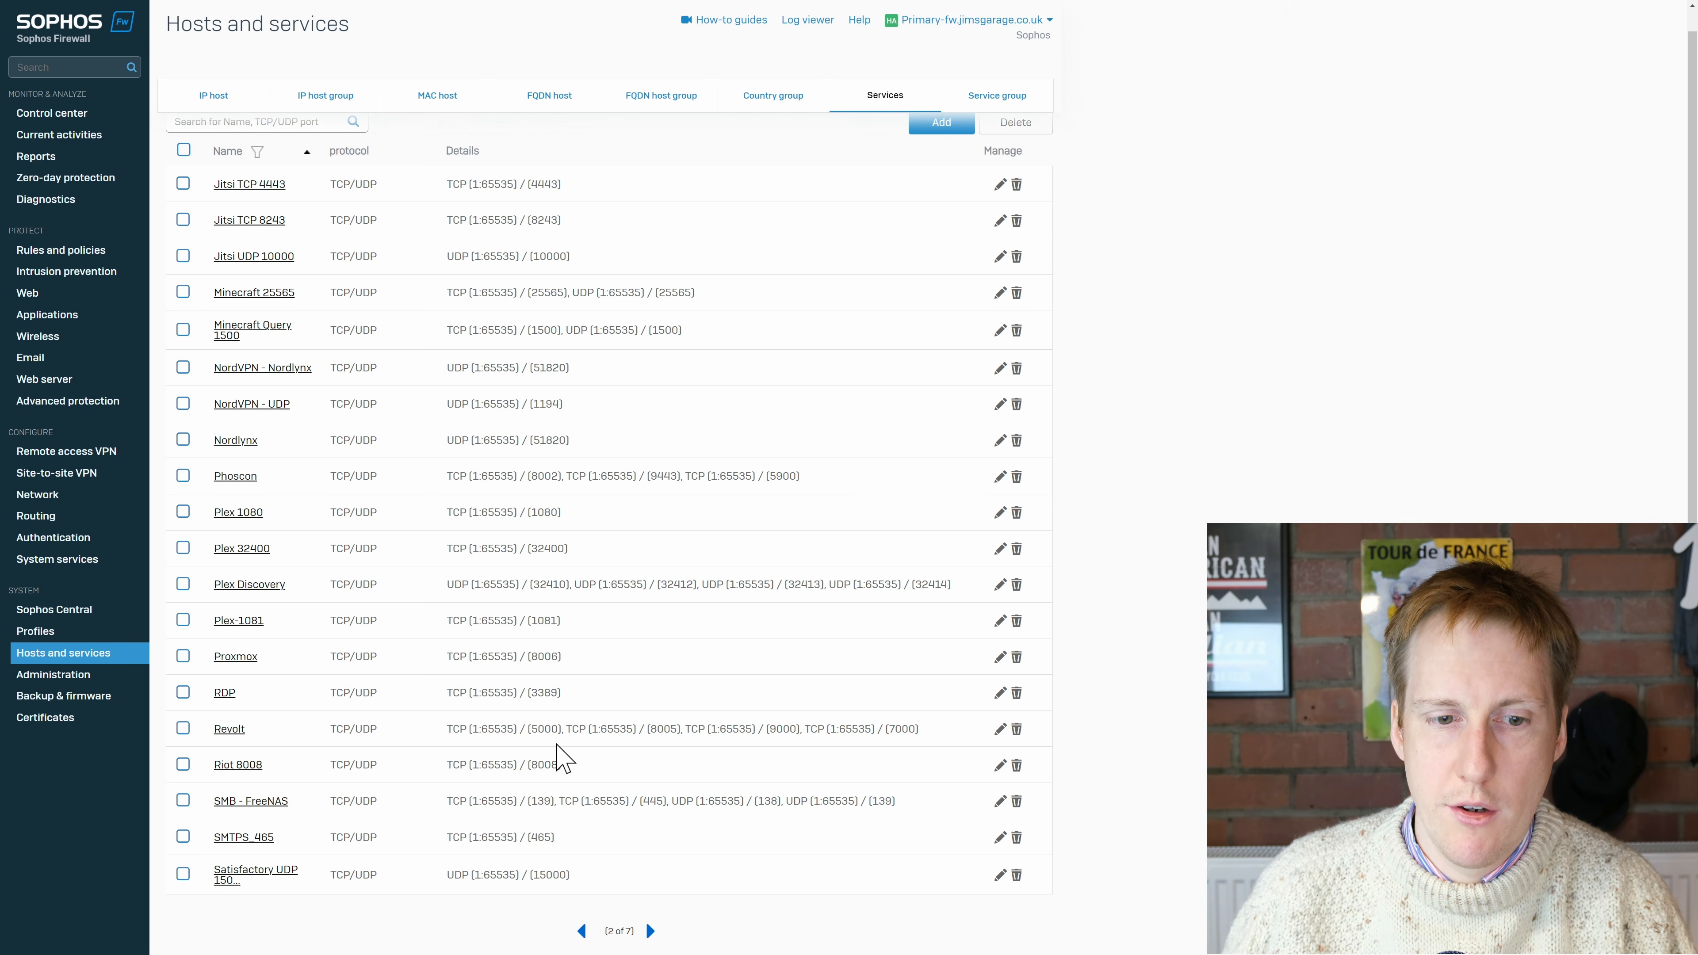
{"action": "left_click", "coordinate": [650, 931]}
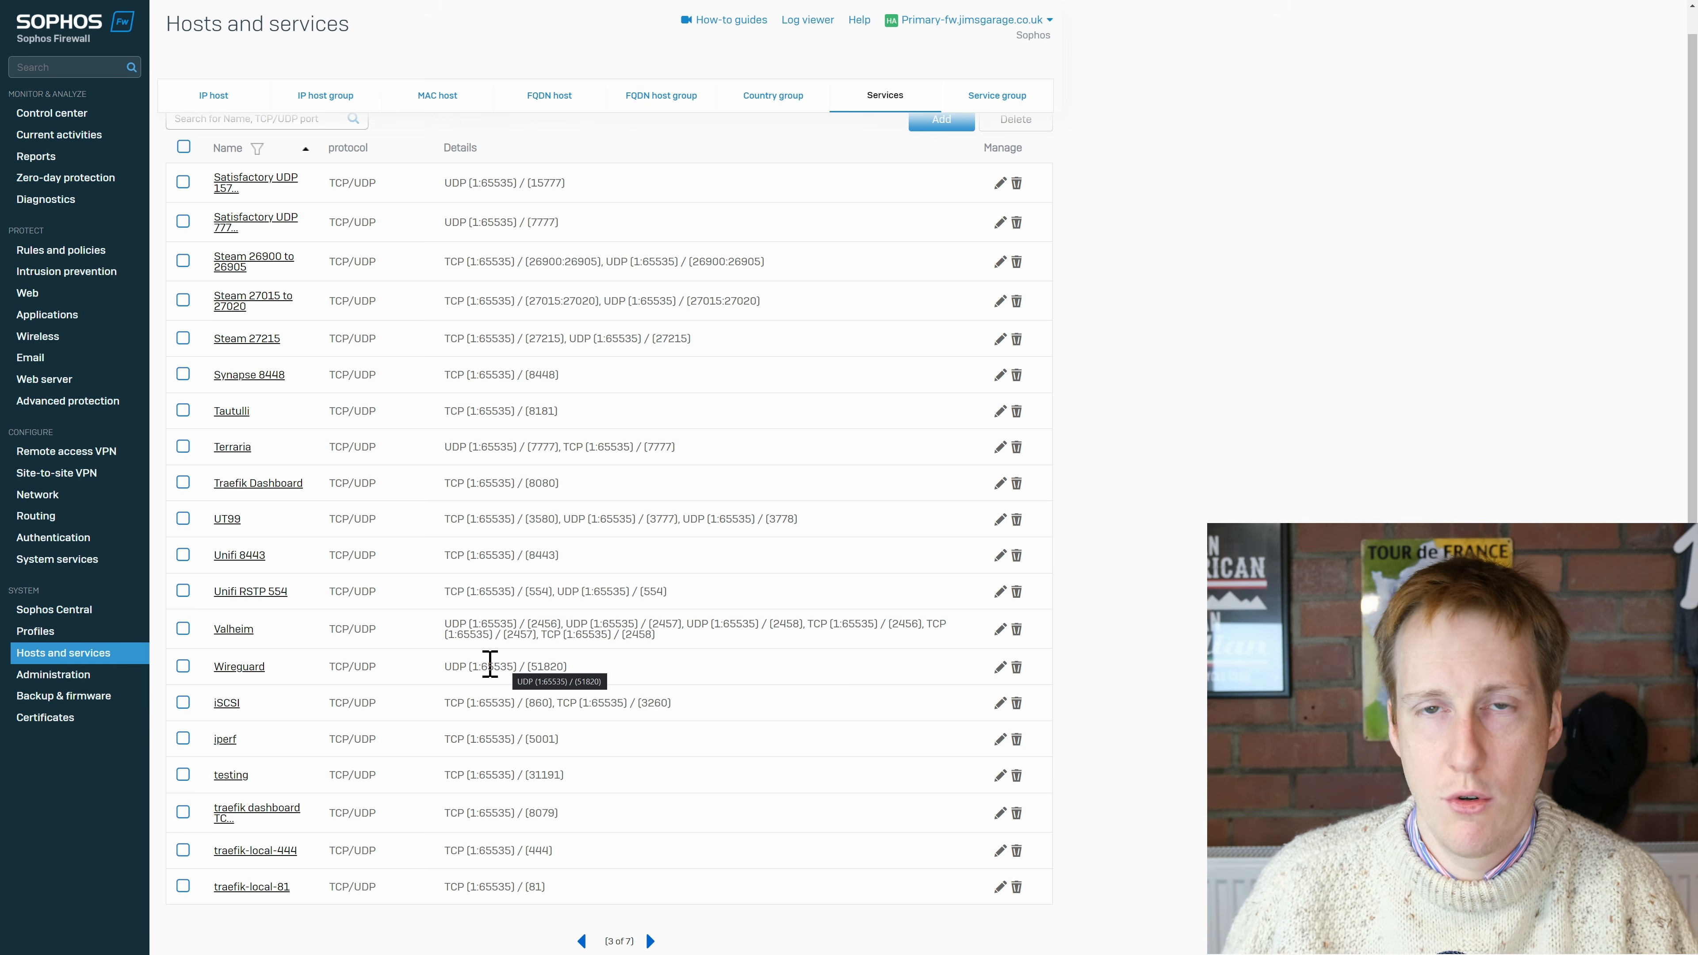
{"action": "left_click", "coordinate": [1017, 106]}
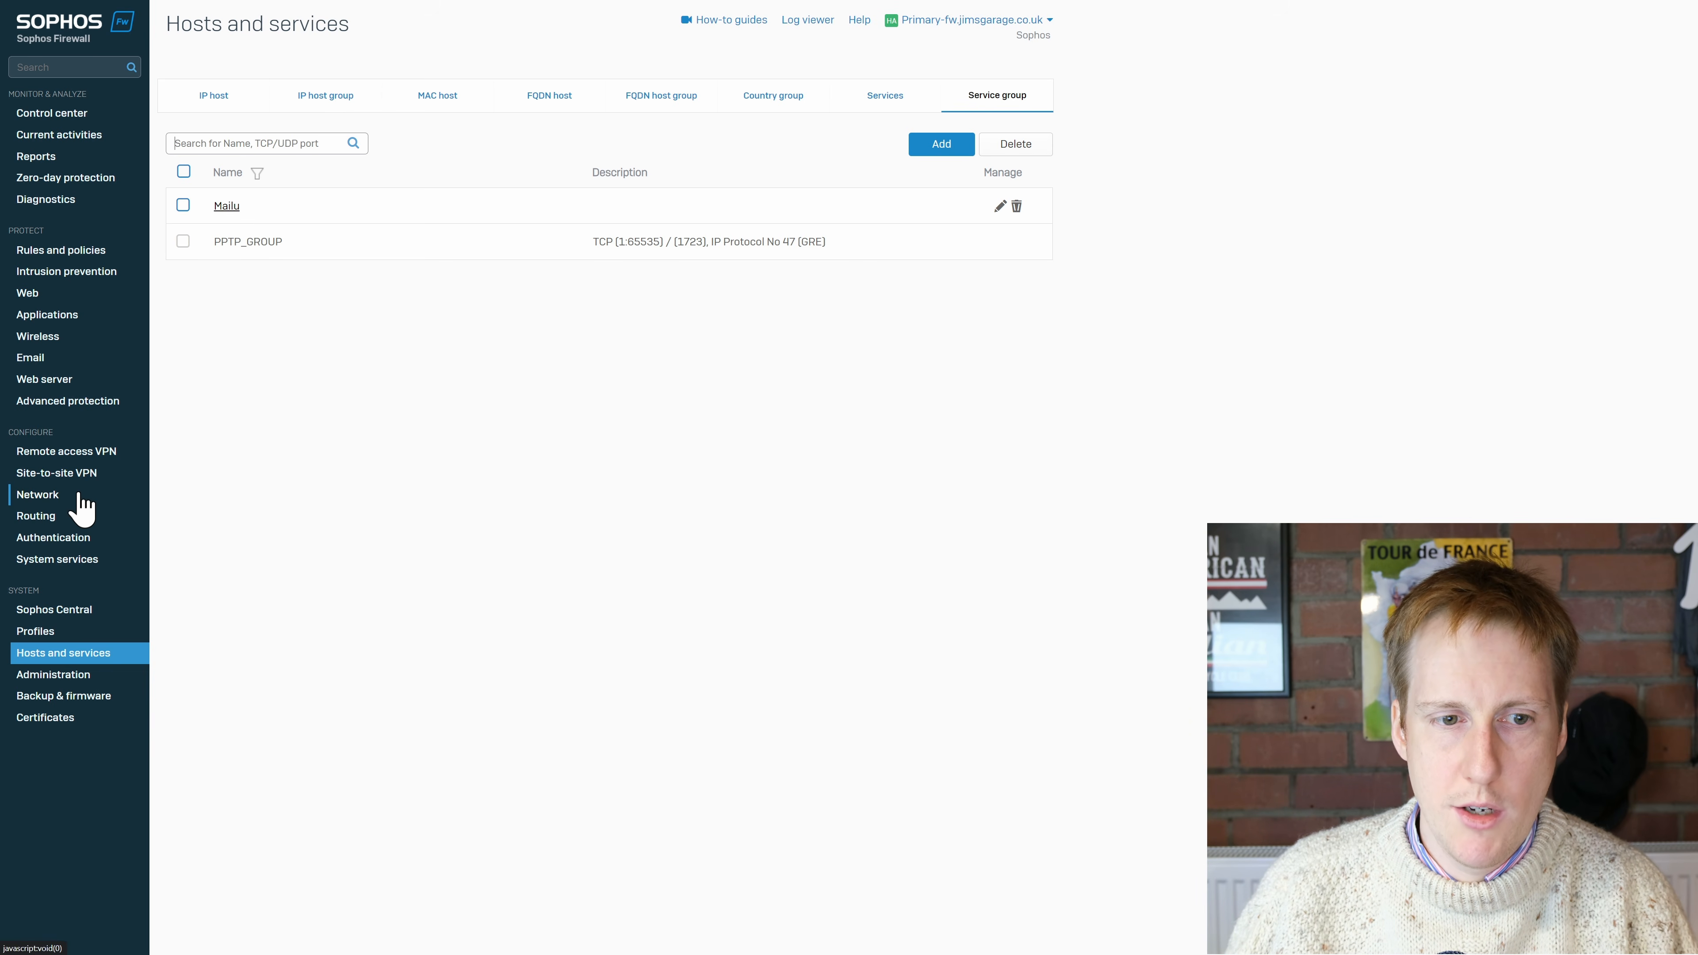
Start a new VLAN interface named testint on PortA in the LAN zone with VLAN ID 3
{"action": "left_click", "coordinate": [81, 507]}
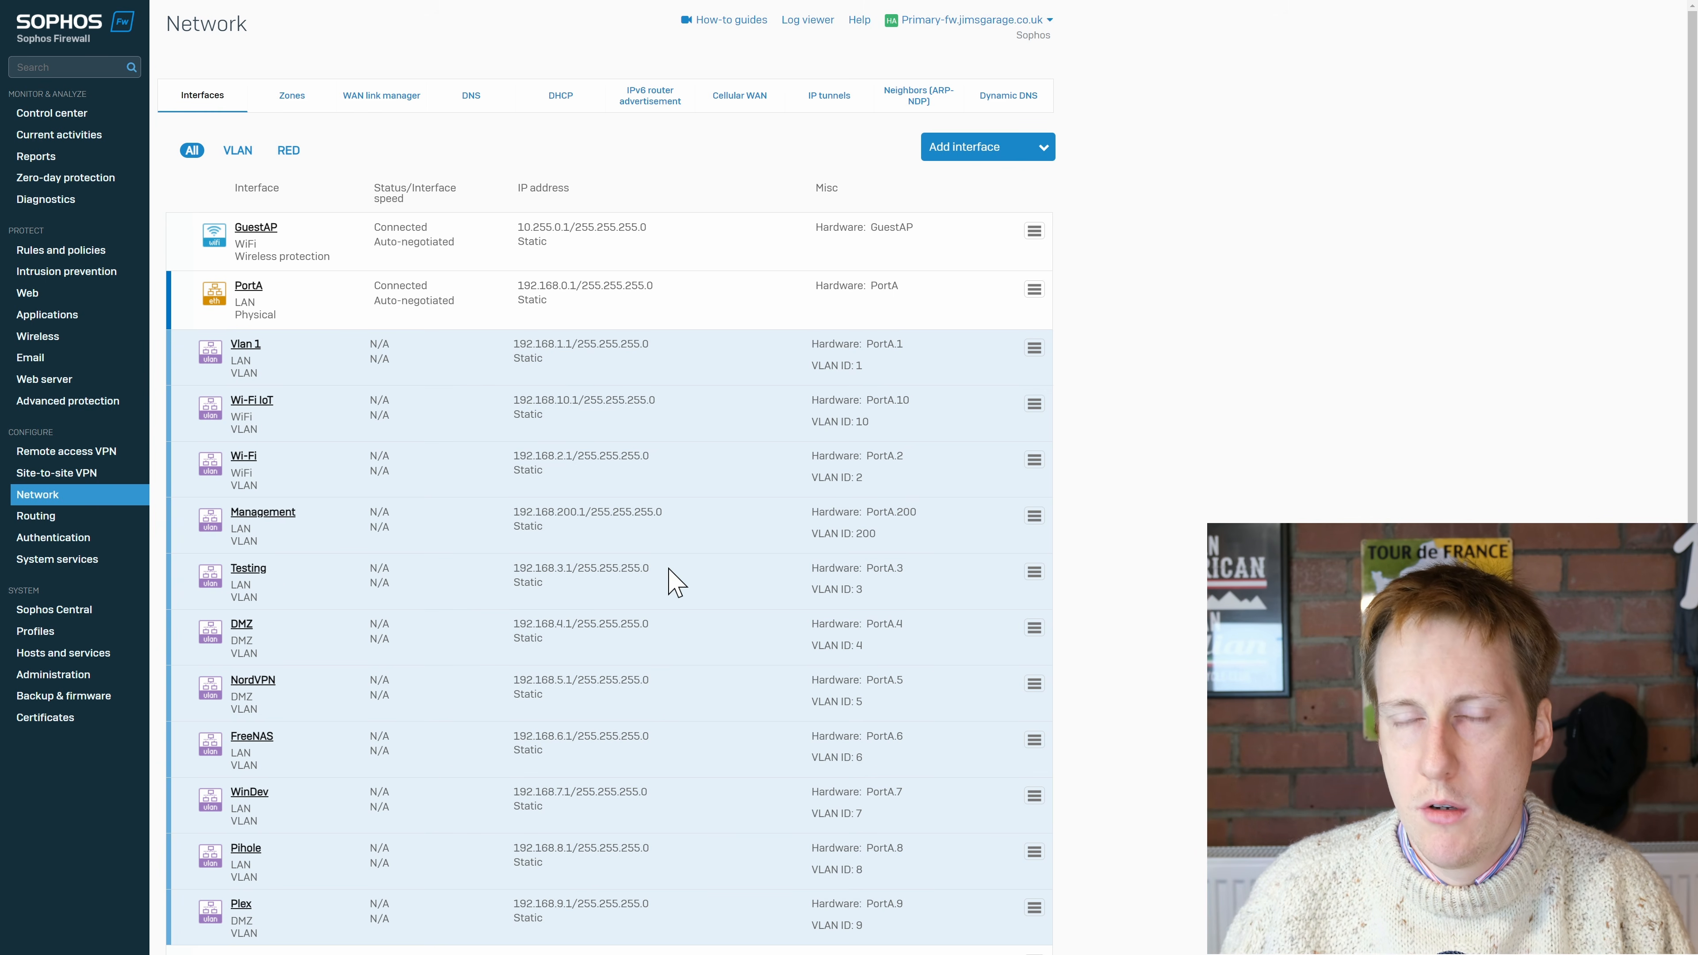
{"action": "left_click", "coordinate": [1036, 149]}
{"action": "left_click", "coordinate": [992, 246]}
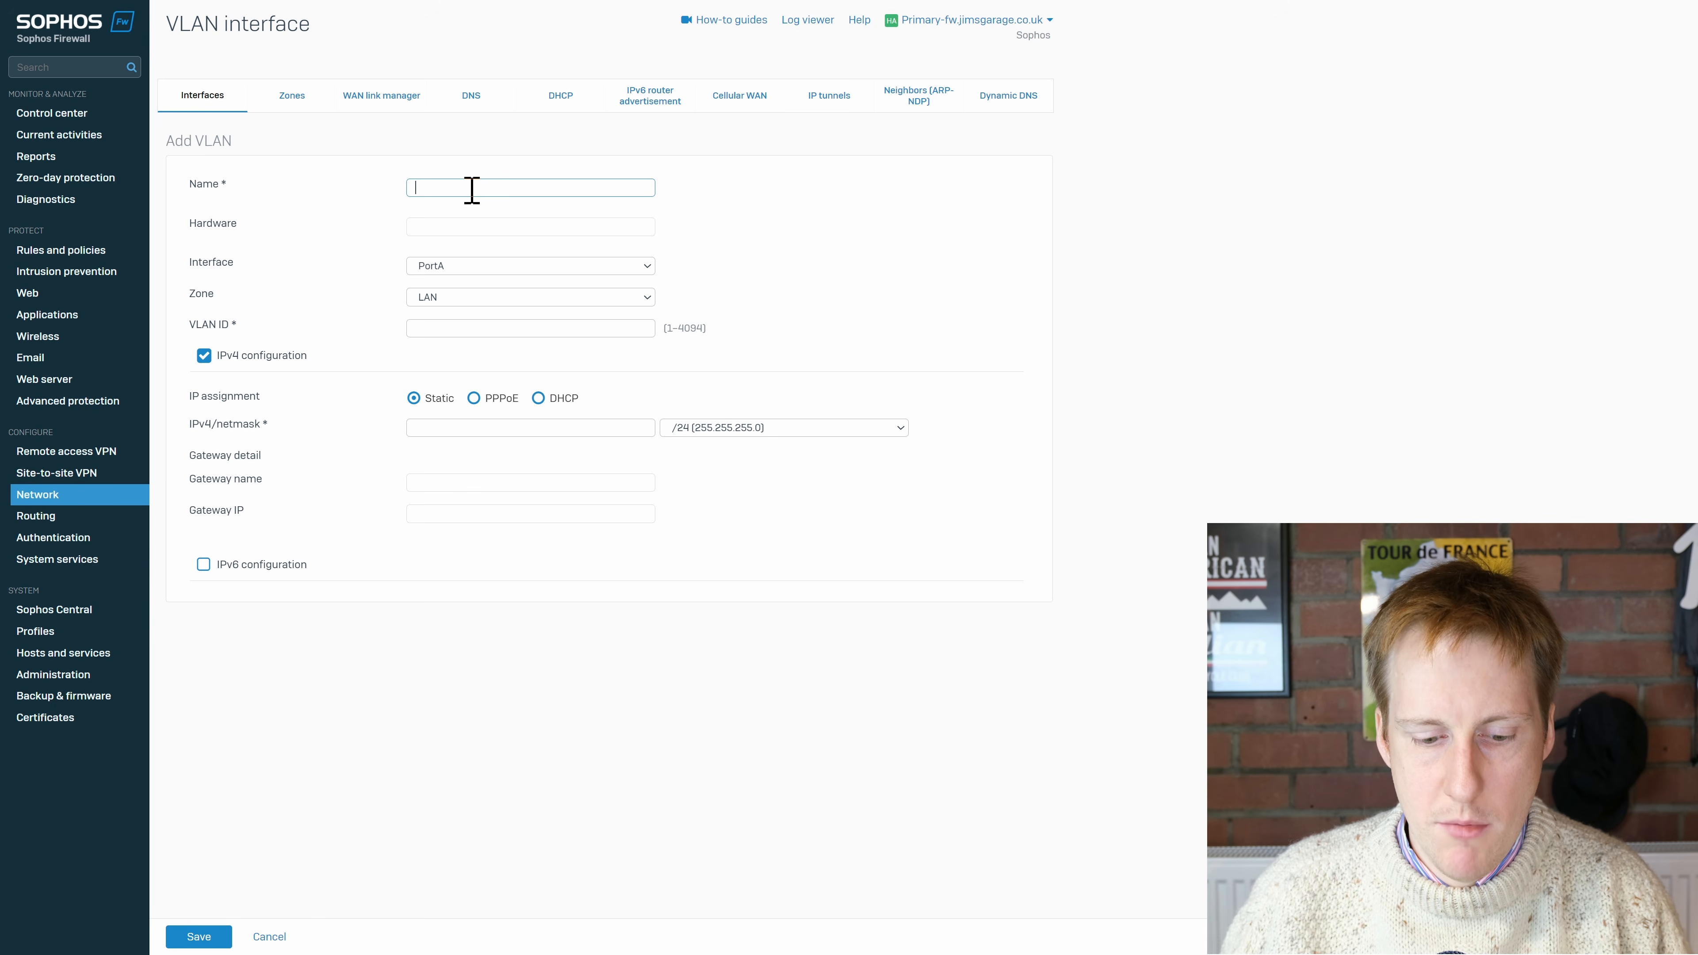
{"action": "type", "text": "testint"}
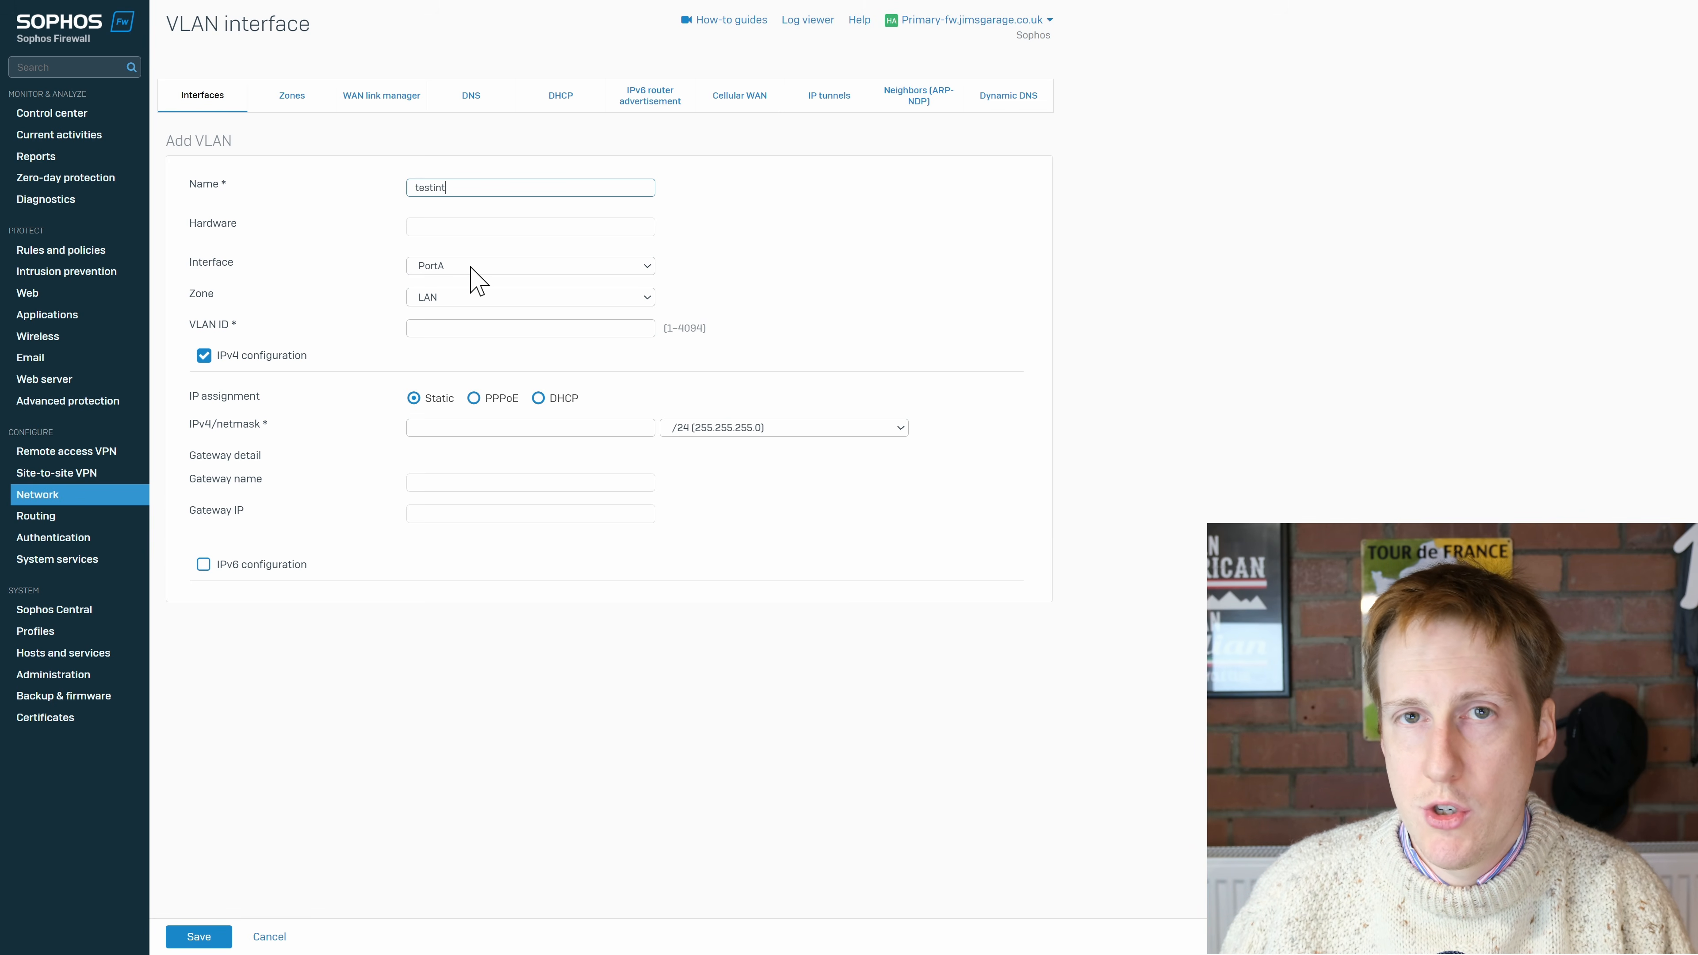
{"action": "left_click", "coordinate": [545, 297]}
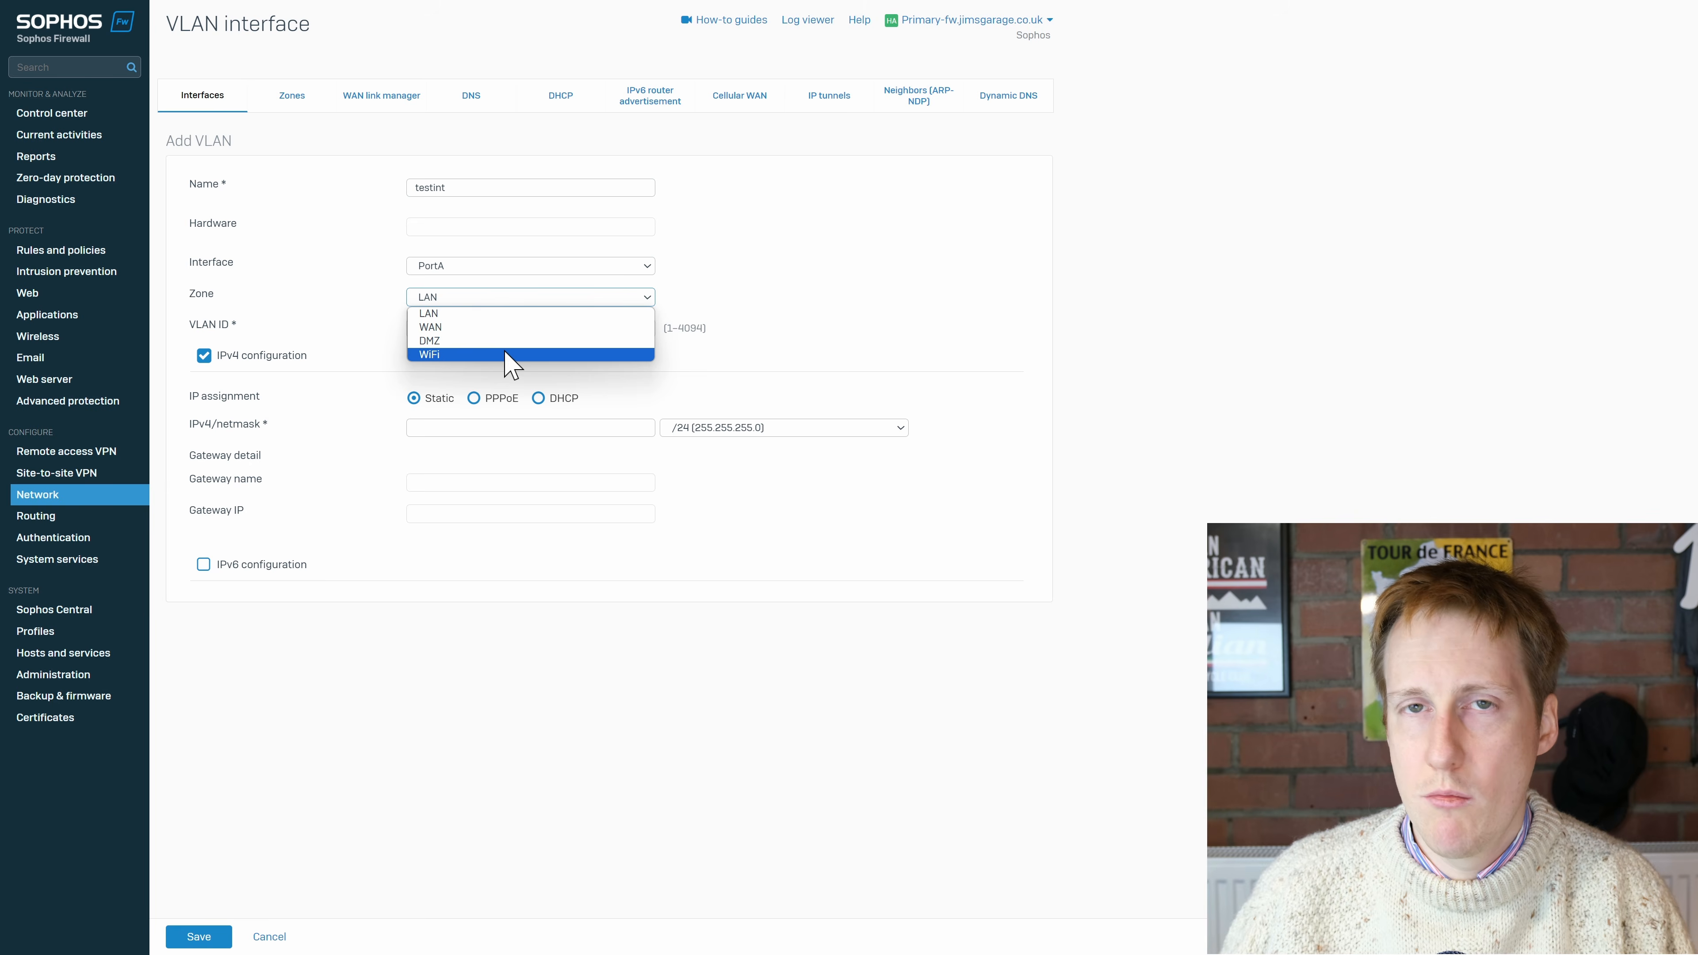
{"action": "left_click", "coordinate": [786, 305]}
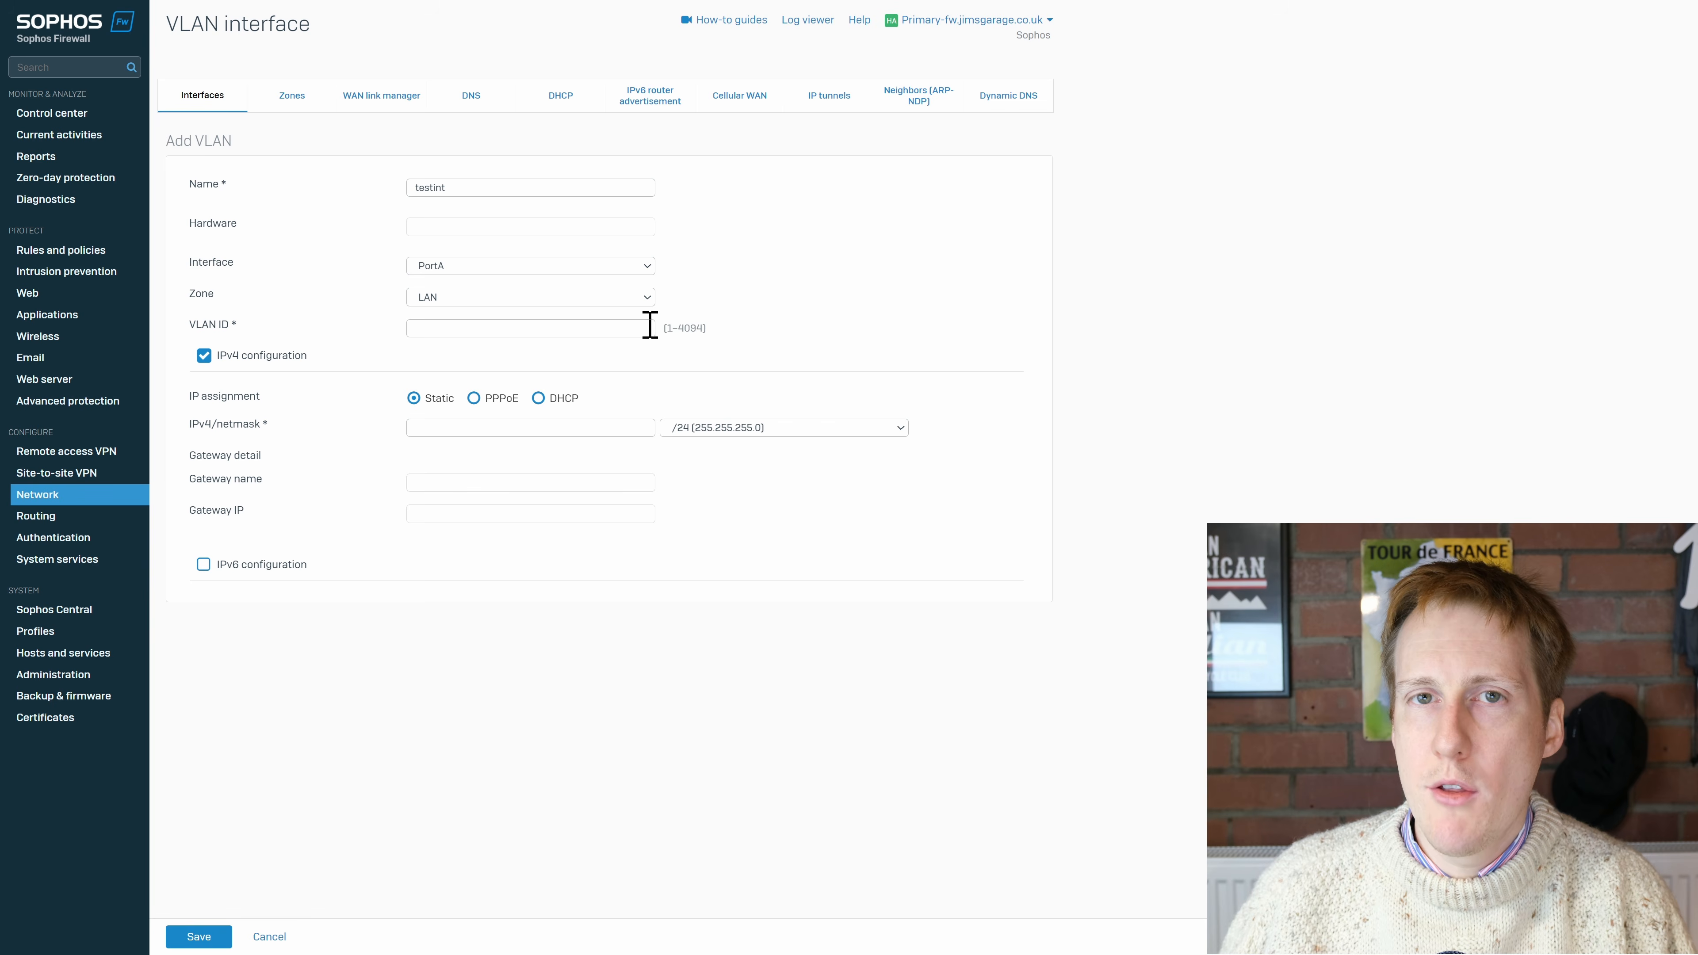
{"action": "left_click", "coordinate": [554, 327]}
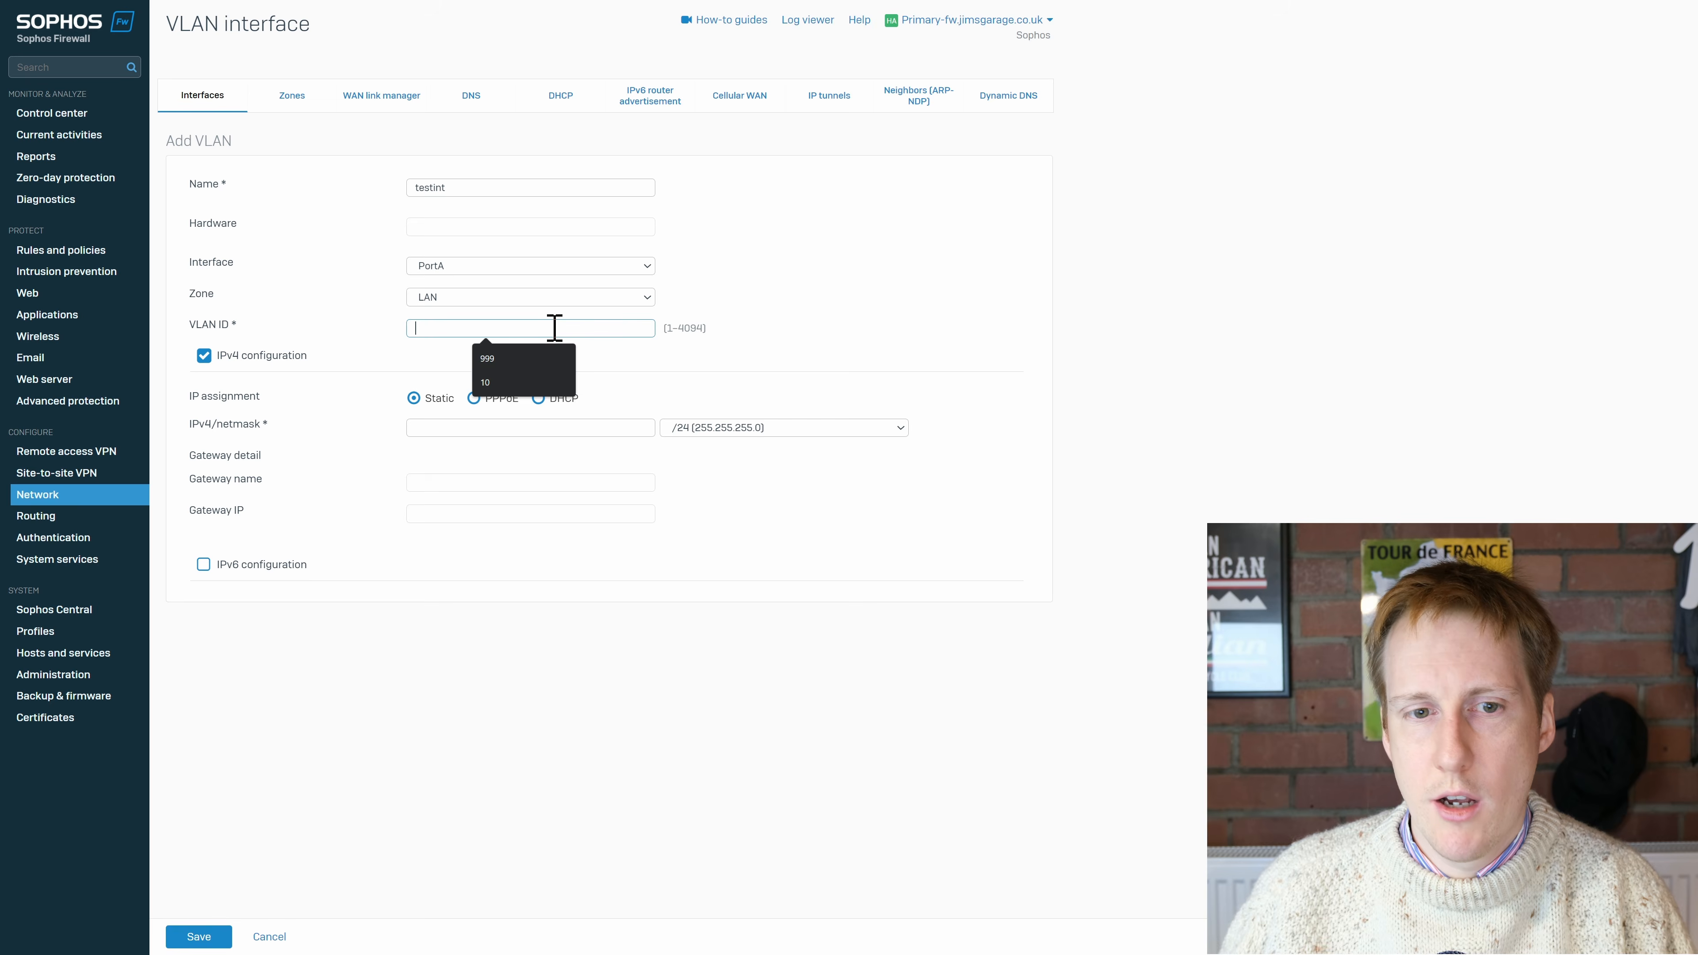
{"action": "type", "text": "3"}
{"action": "left_click", "coordinate": [764, 346]}
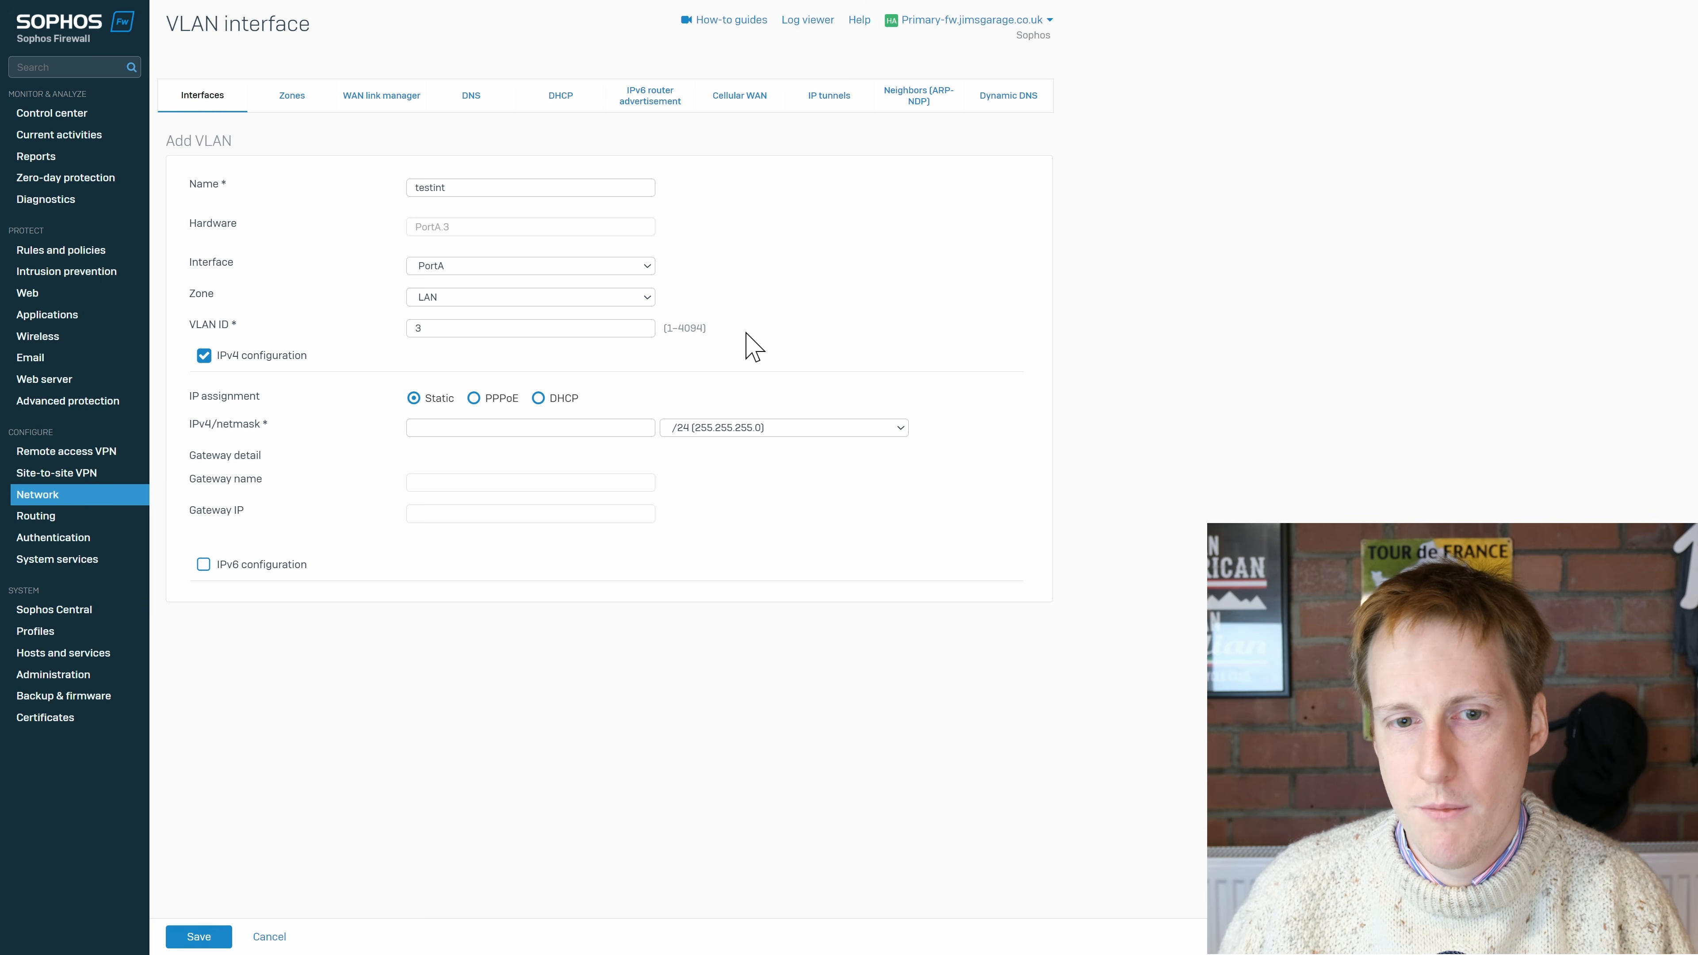
Set the new VLAN interface's static IPv4 address to 192.168.3.1
{"action": "left_click", "coordinate": [511, 430]}
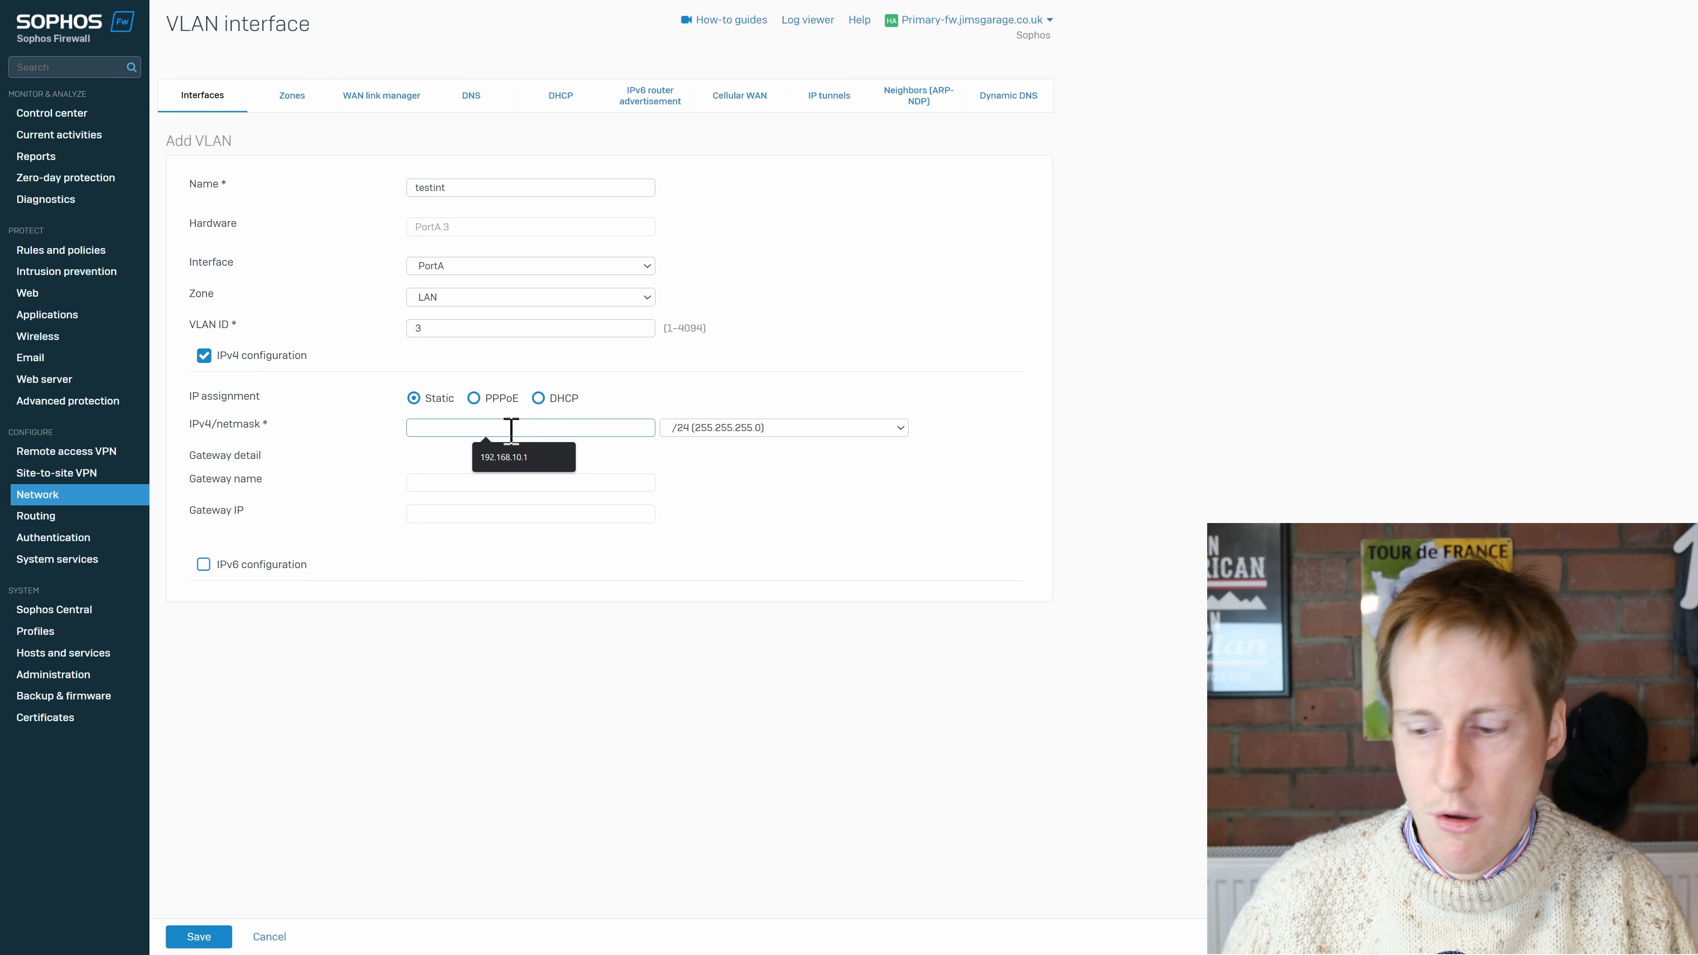
{"action": "type", "text": "192.168"}
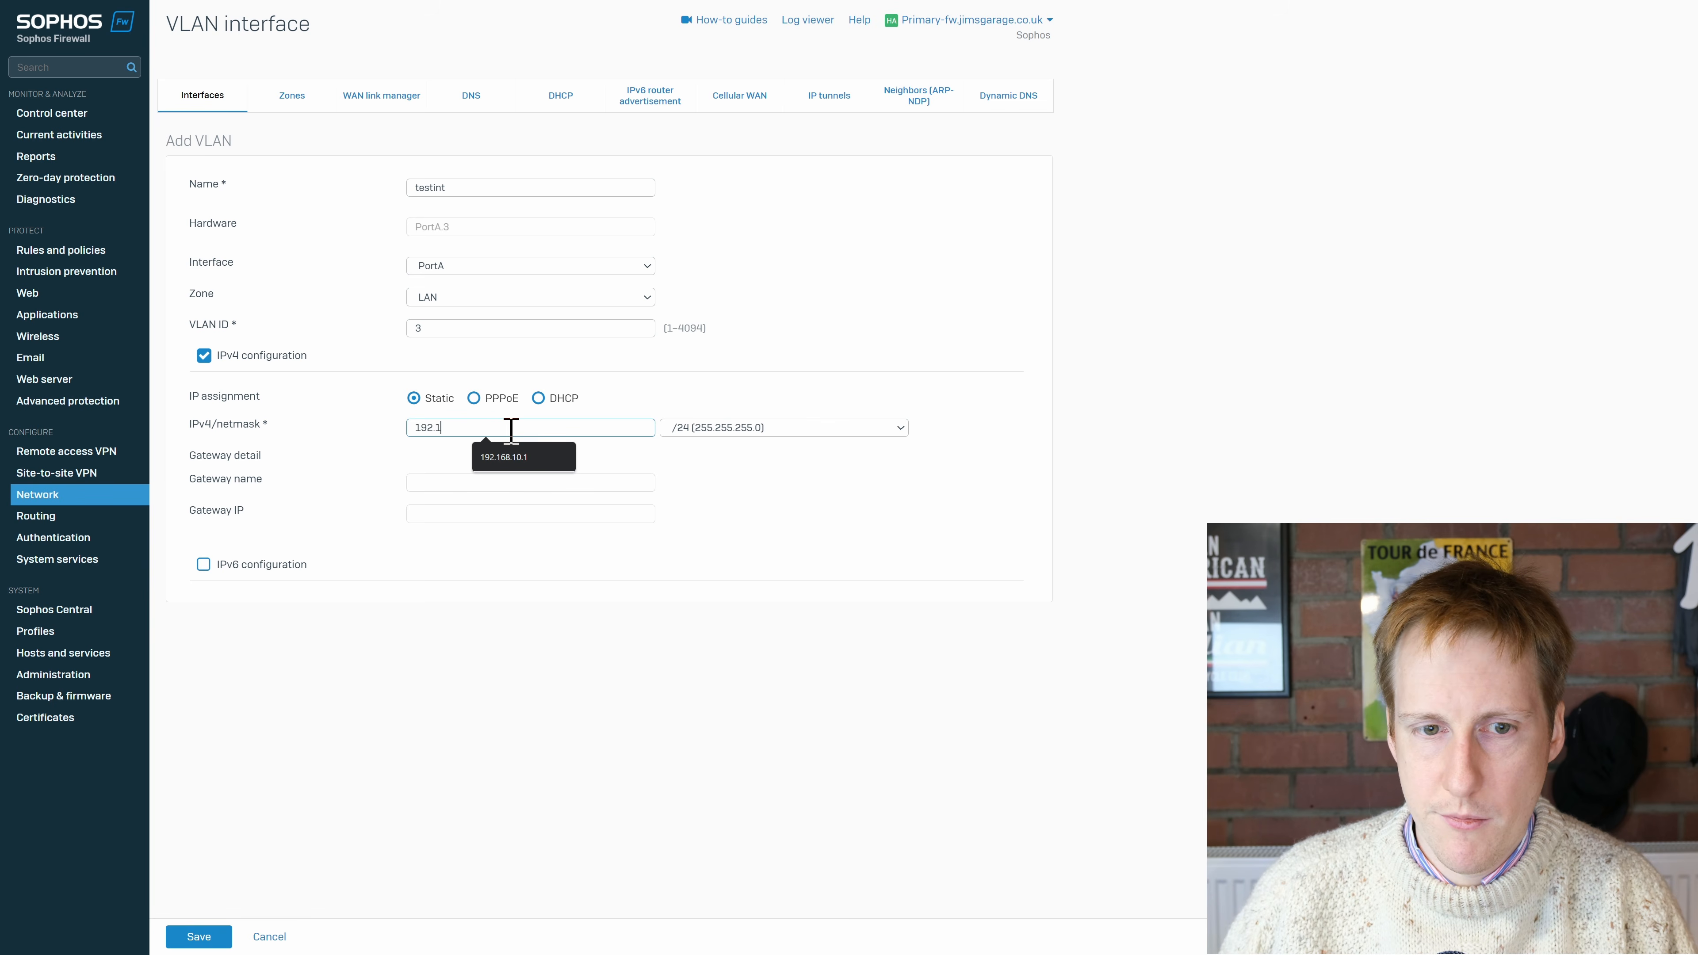
{"action": "type", "text": ".3.1"}
{"action": "left_click", "coordinate": [693, 483]}
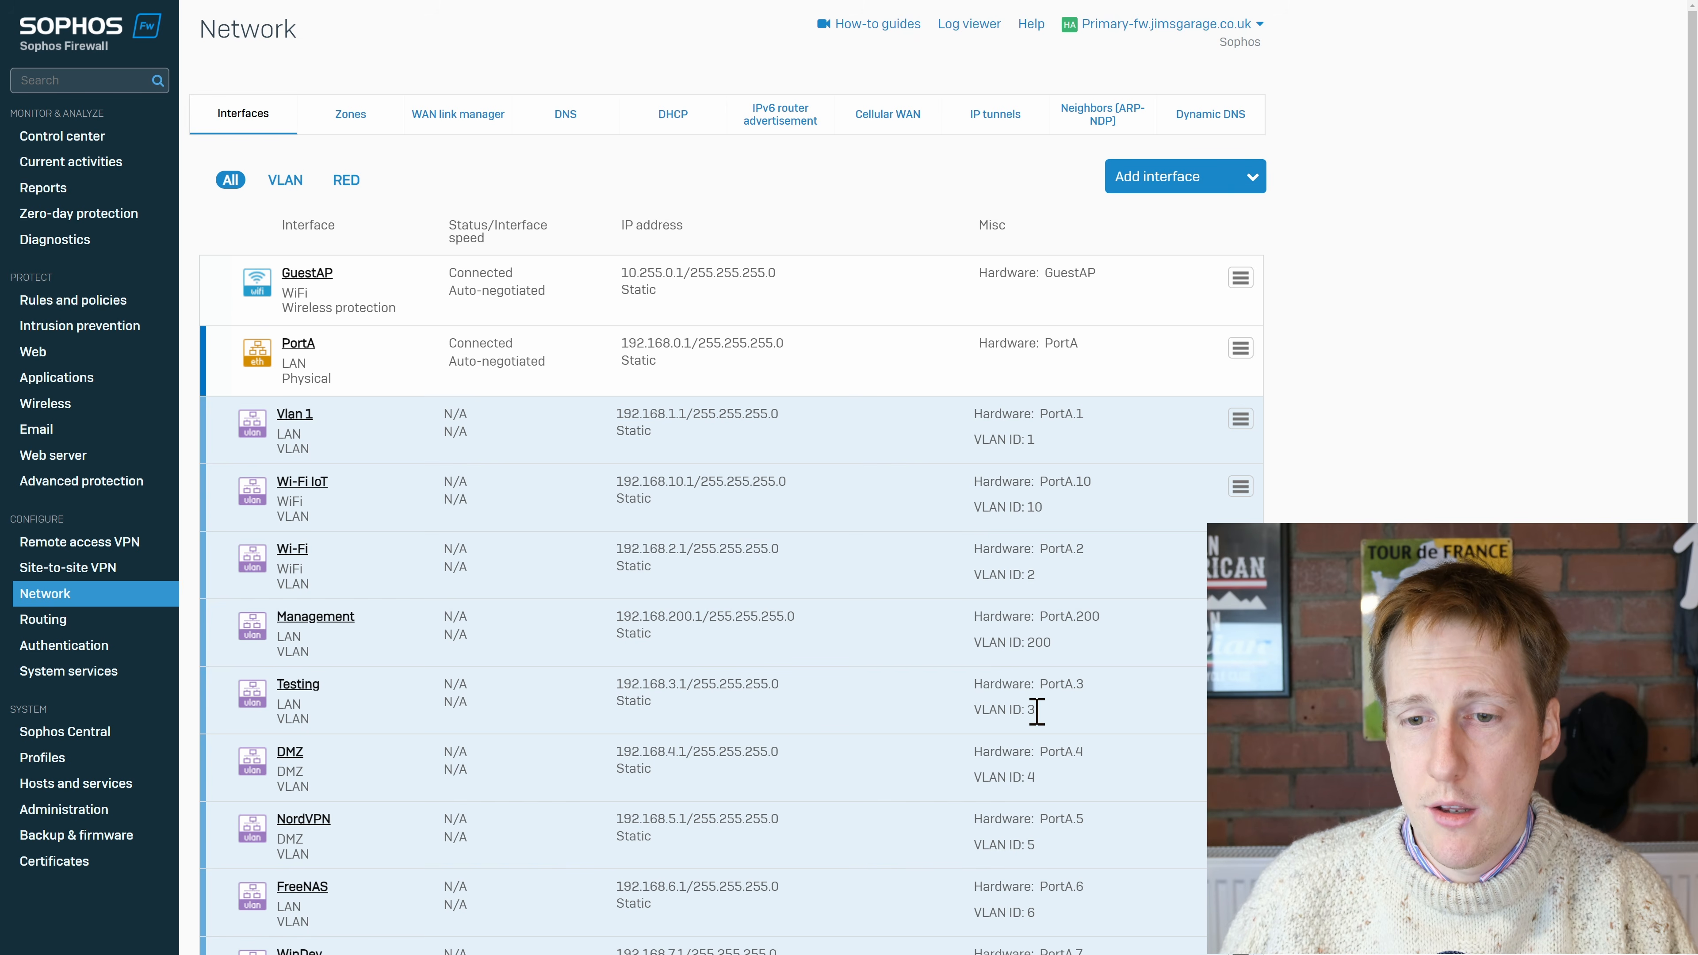
Open the settings of the existing Testing VLAN interface
{"action": "left_click", "coordinate": [300, 685]}
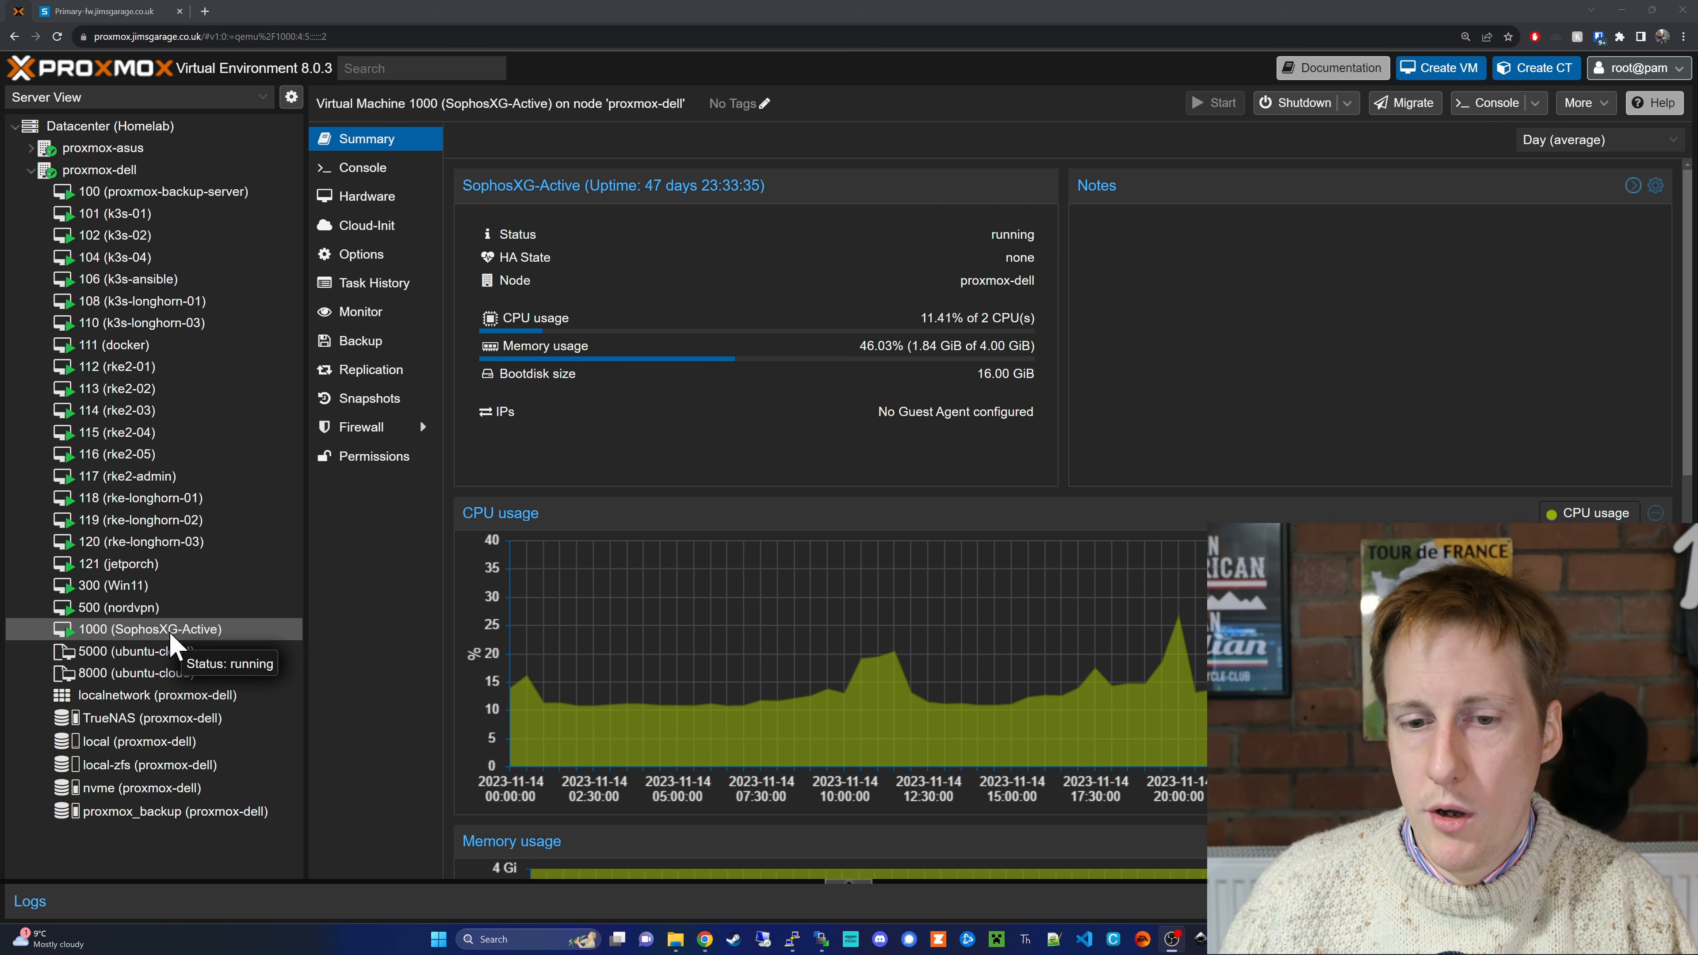
In Proxmox, examine the network devices of node proxmox-dell and open the vmbr1 bridge for editing
{"action": "left_click", "coordinate": [31, 148]}
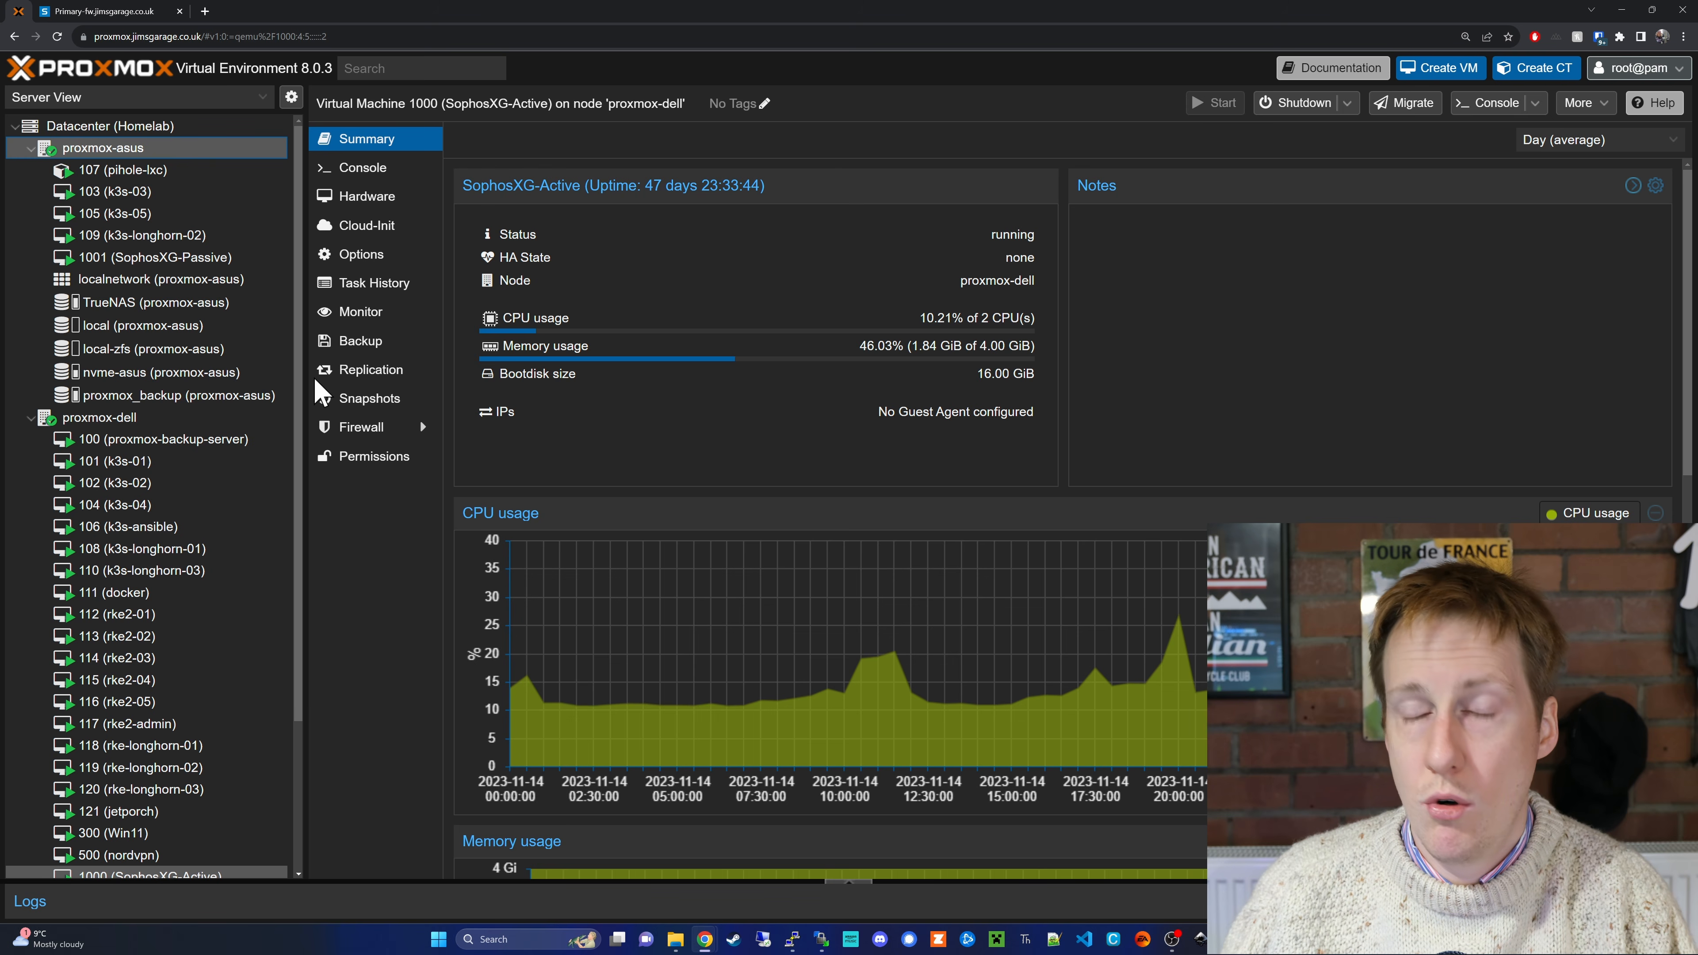
{"action": "left_click", "coordinate": [167, 421]}
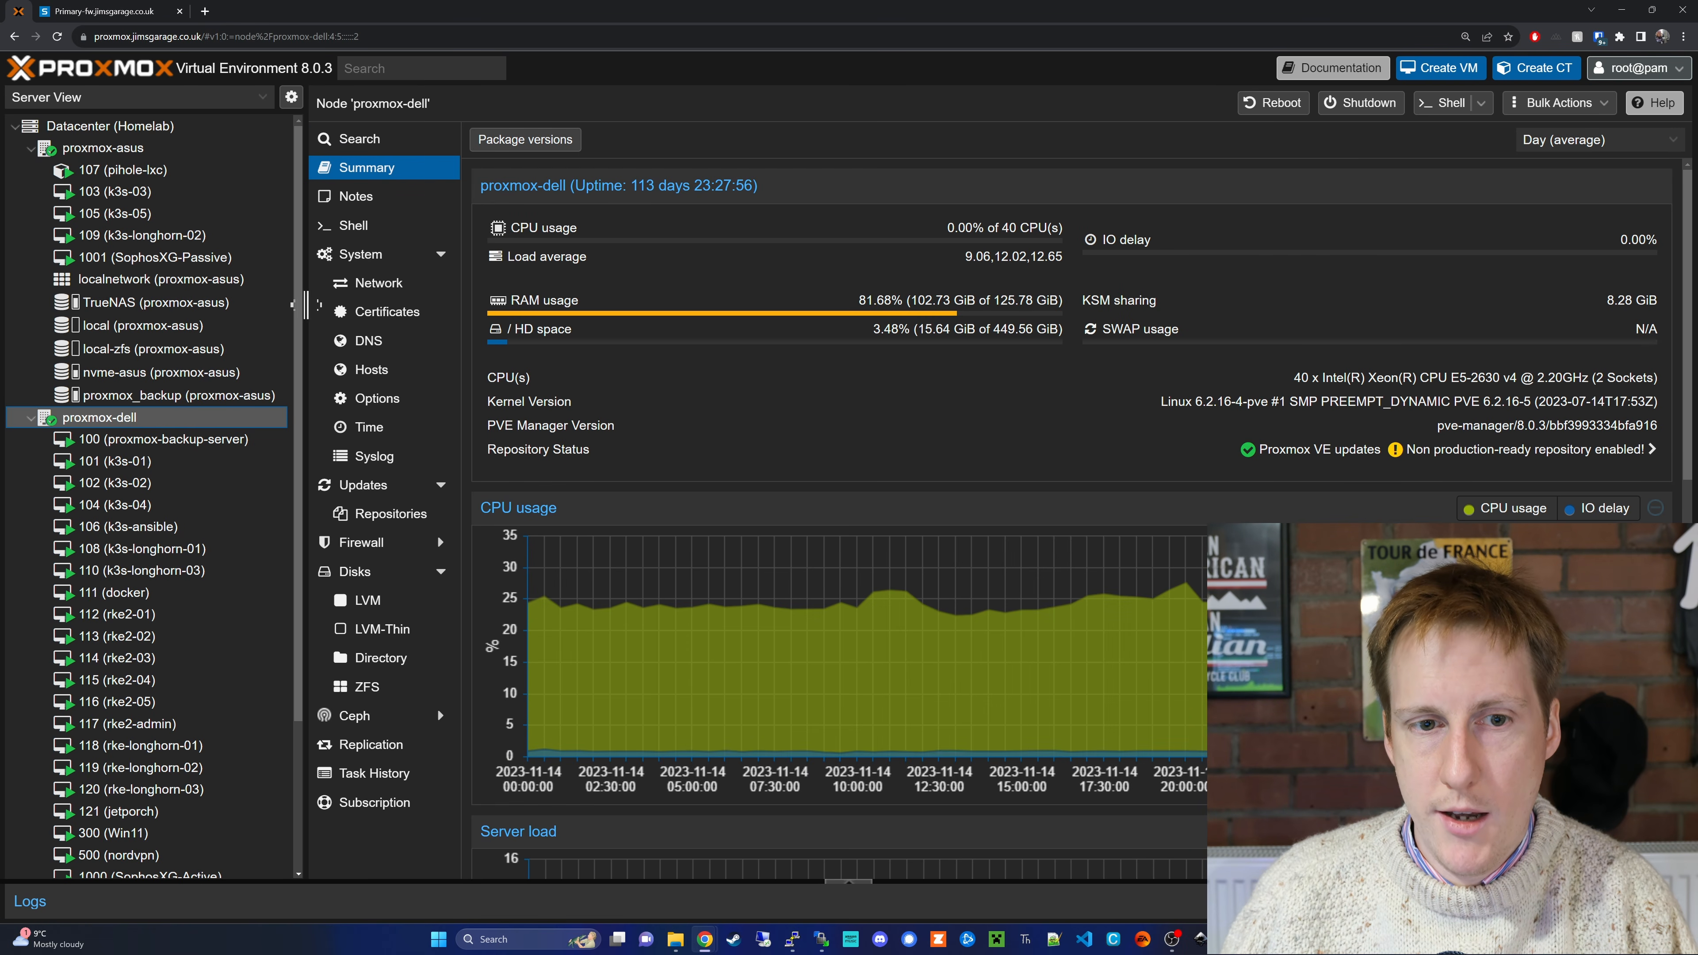
{"action": "left_click", "coordinate": [375, 284]}
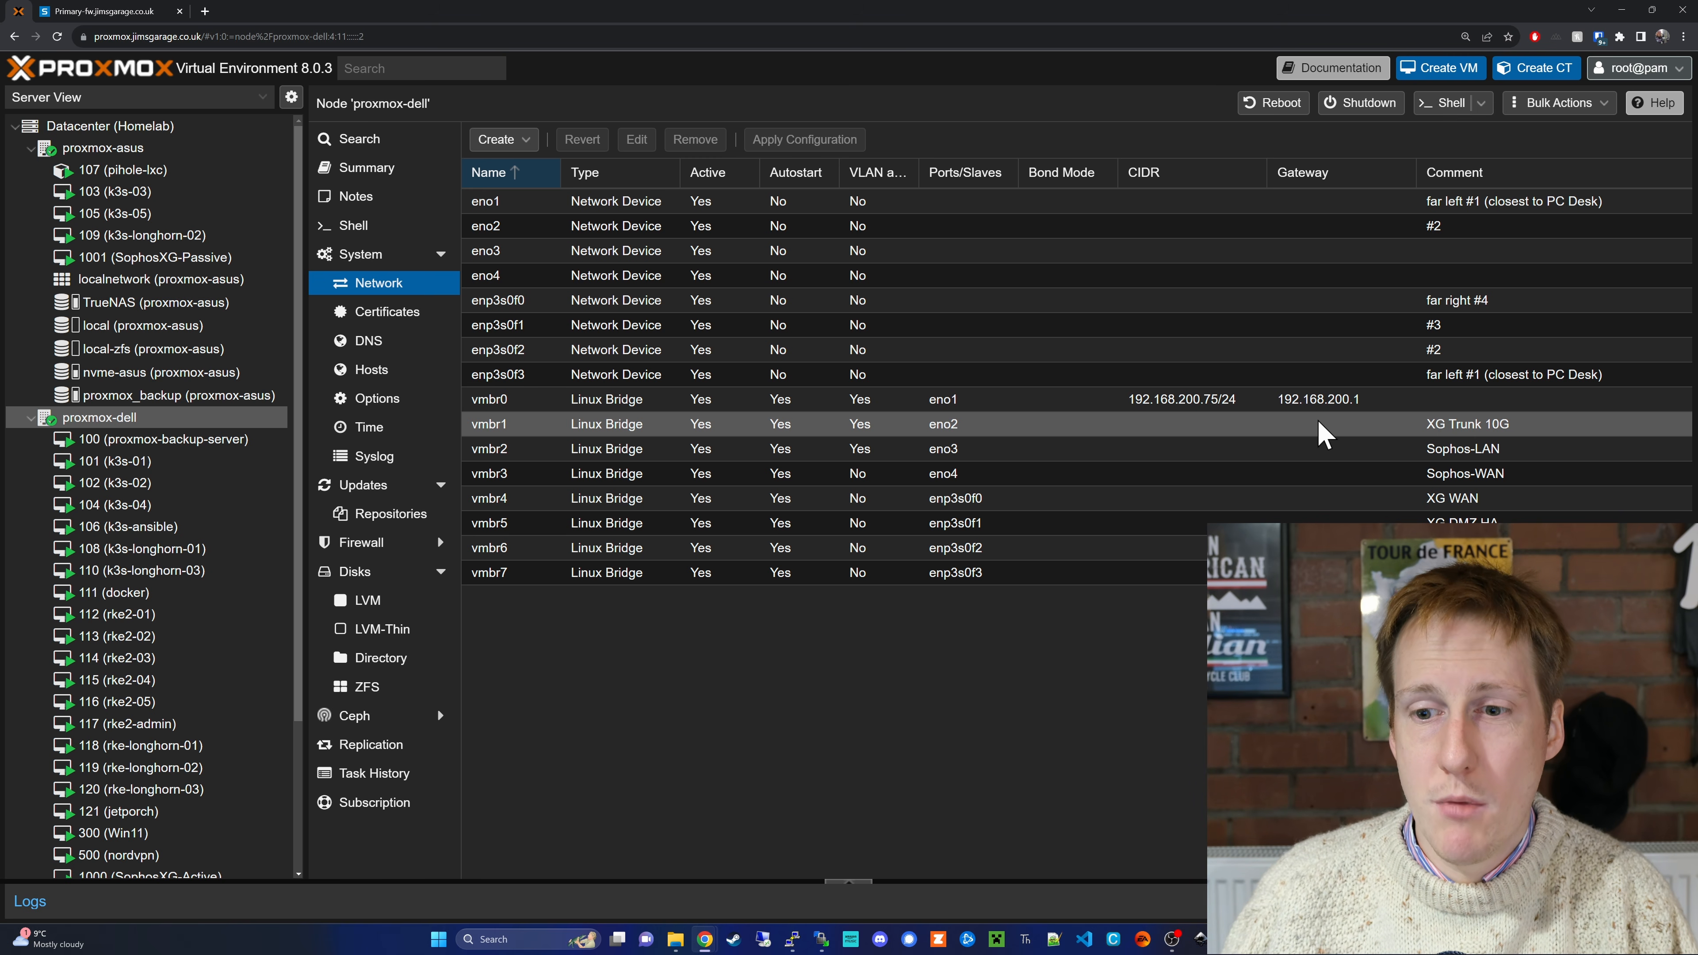
{"action": "left_click", "coordinate": [661, 425]}
{"action": "left_click", "coordinate": [637, 142]}
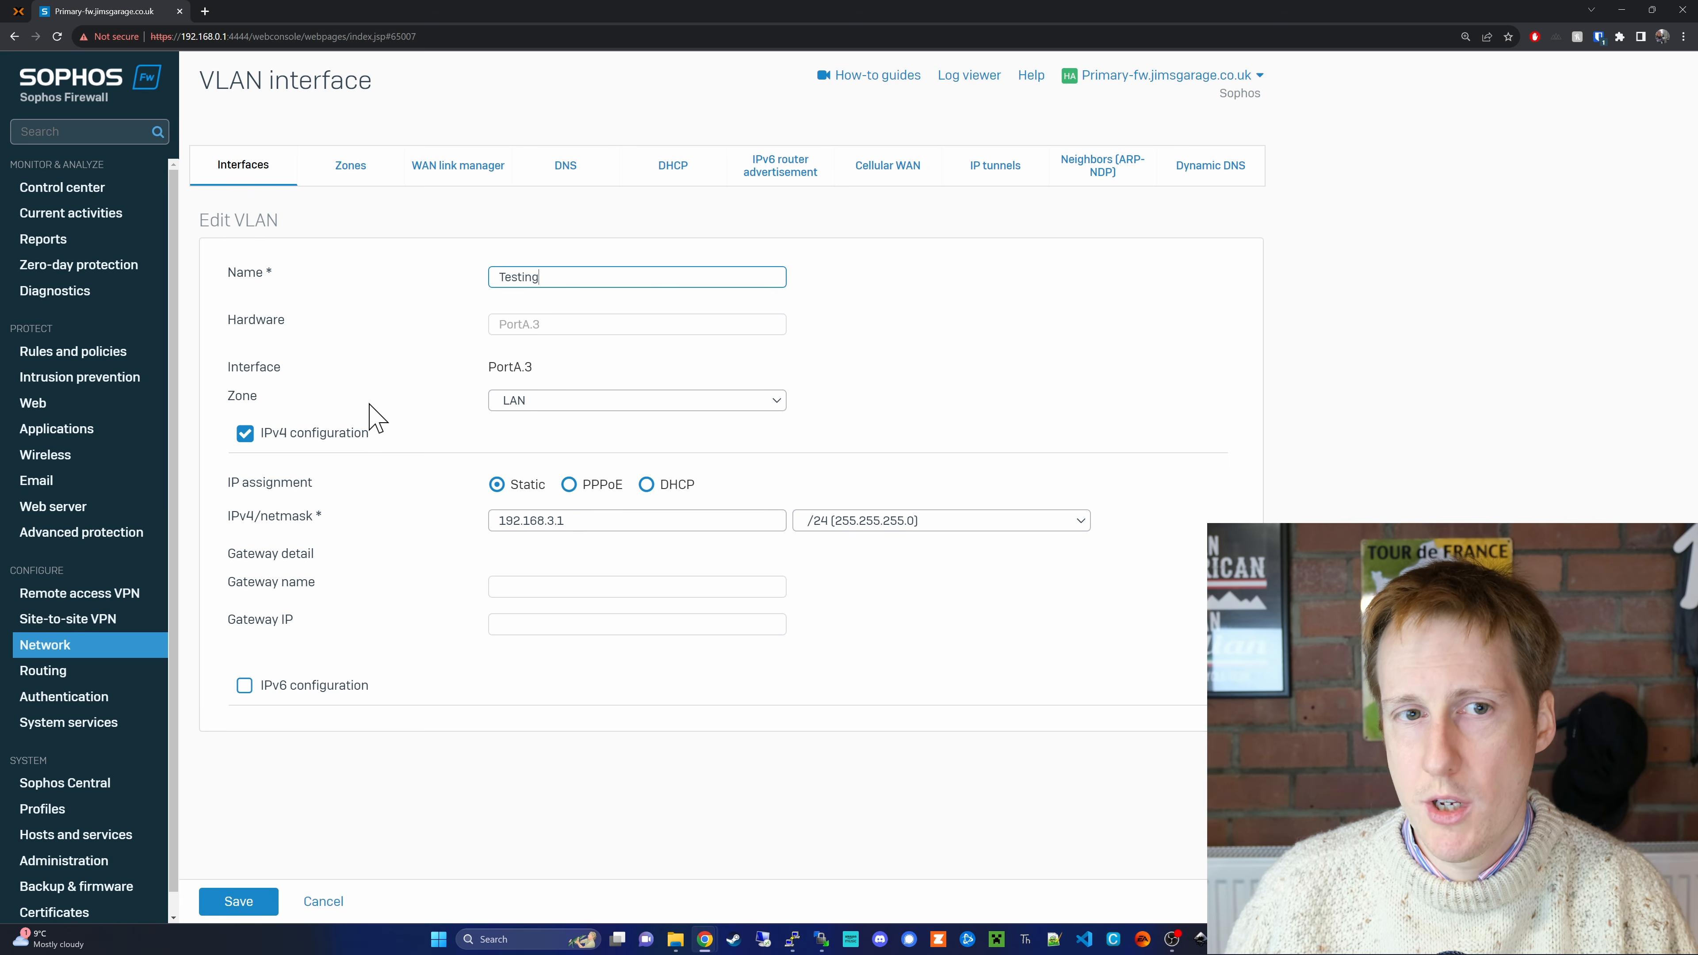
Start a new IPv4 DHCP server named Testing on the Testing - 192.168.3.1 interface
{"action": "left_click", "coordinate": [680, 172]}
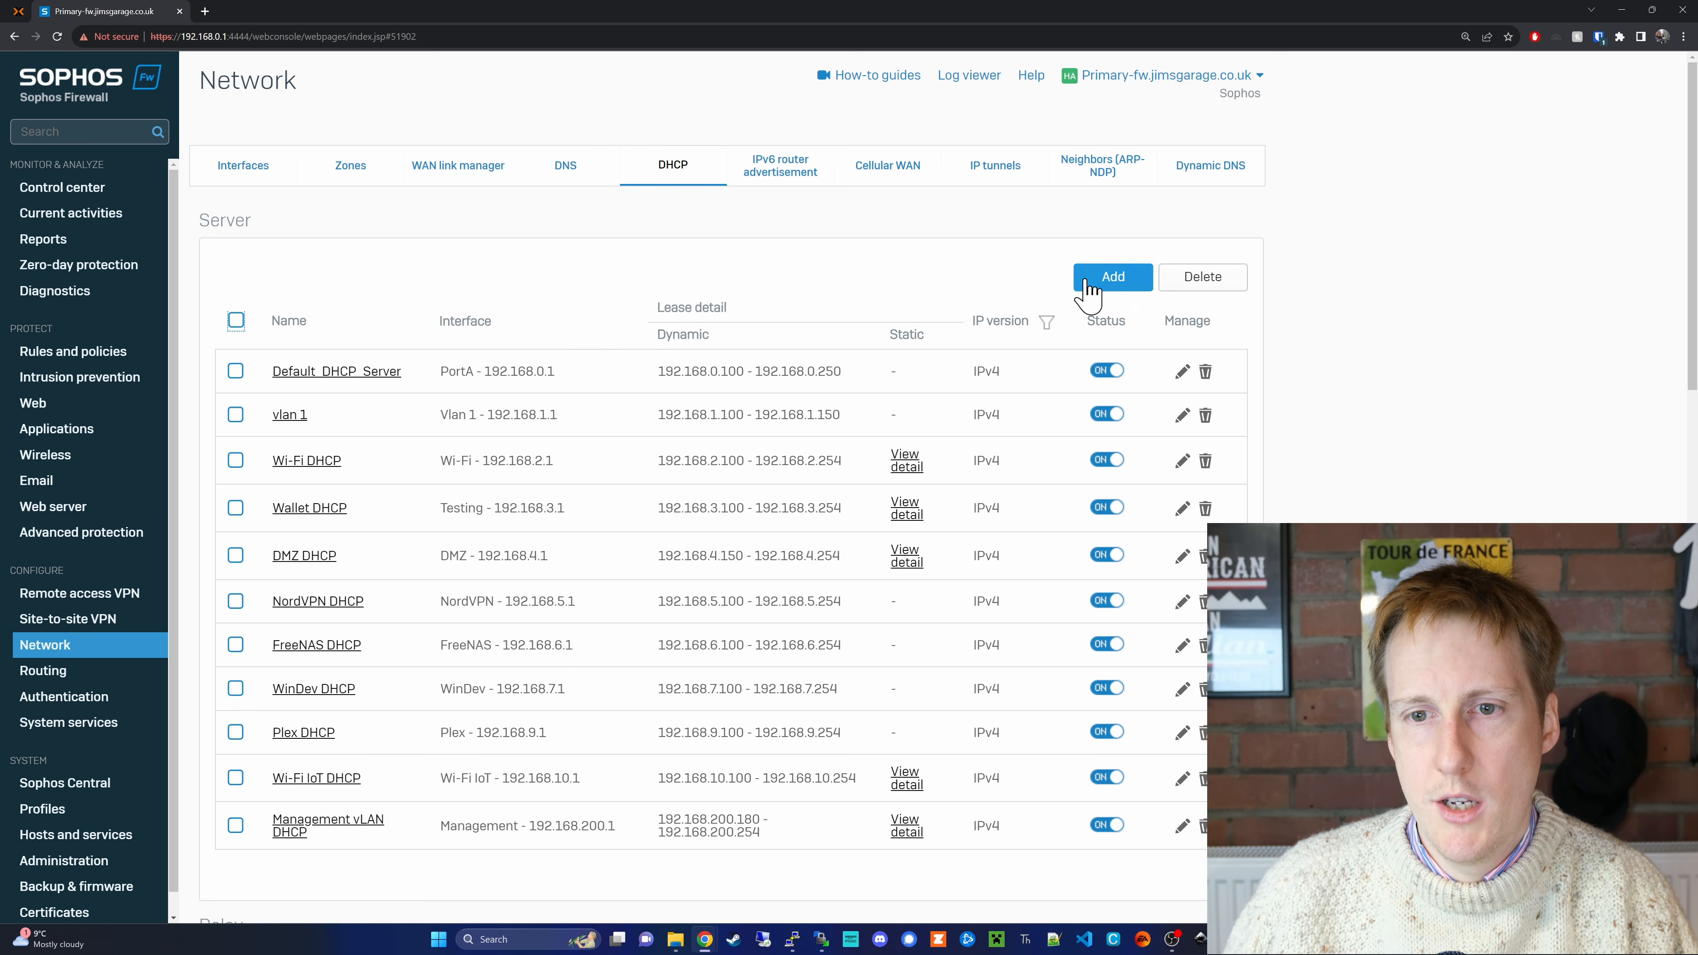
{"action": "left_click", "coordinate": [1114, 284]}
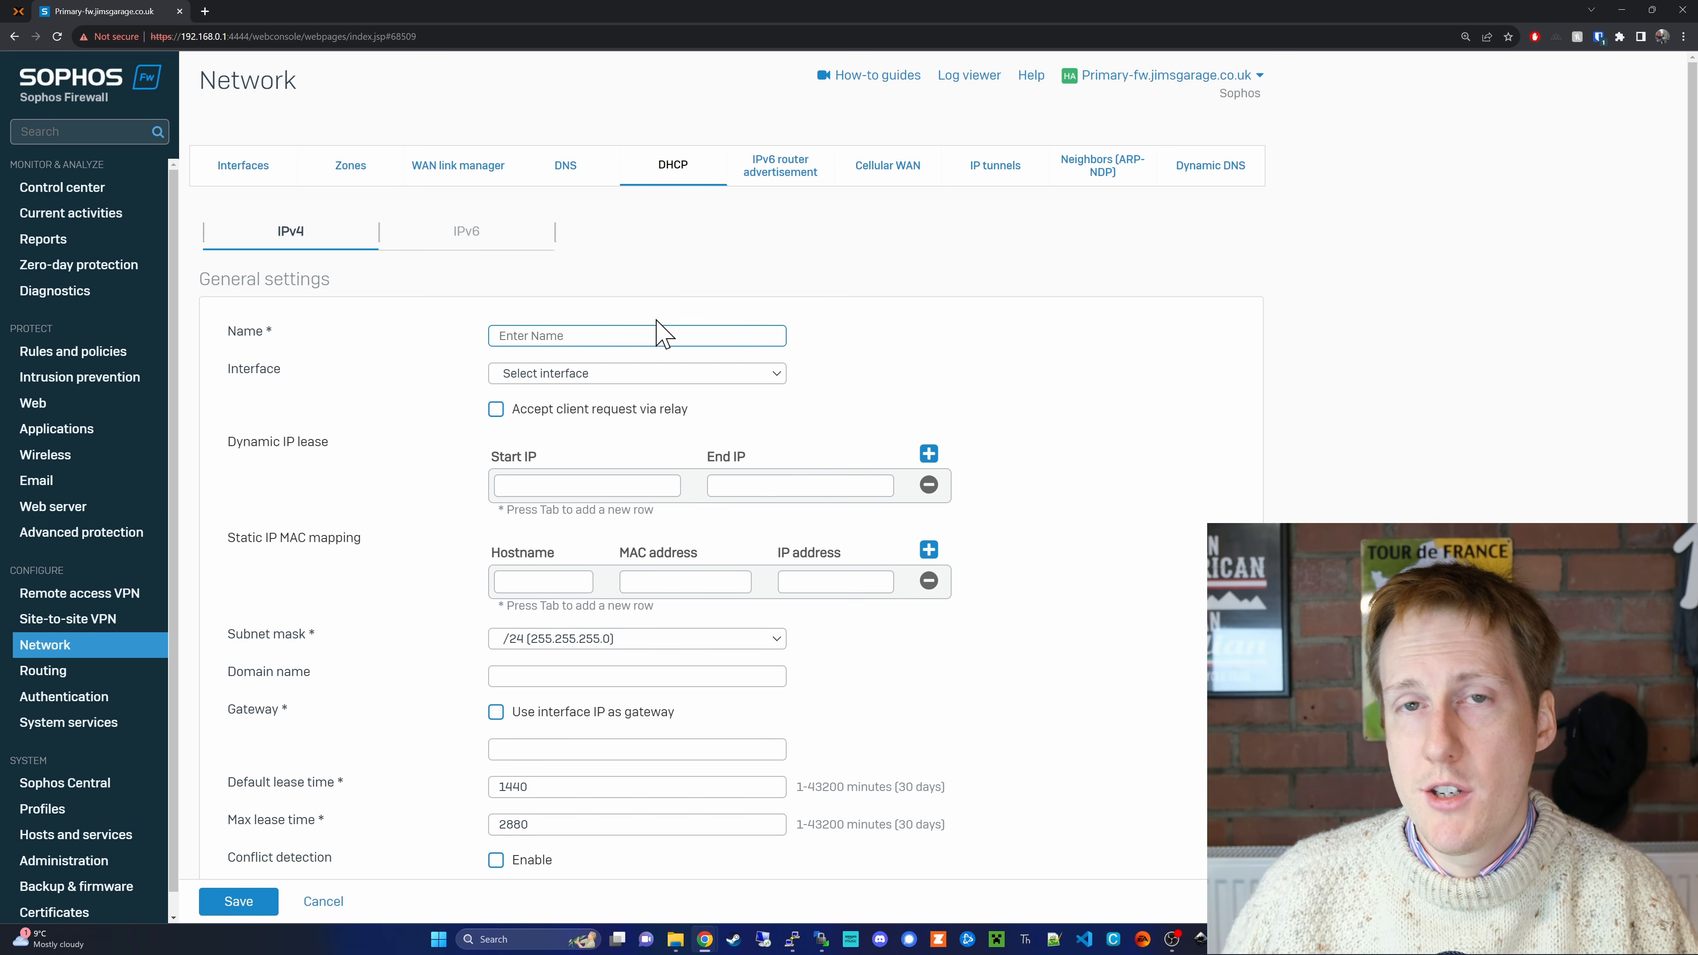
{"action": "left_click", "coordinate": [612, 334]}
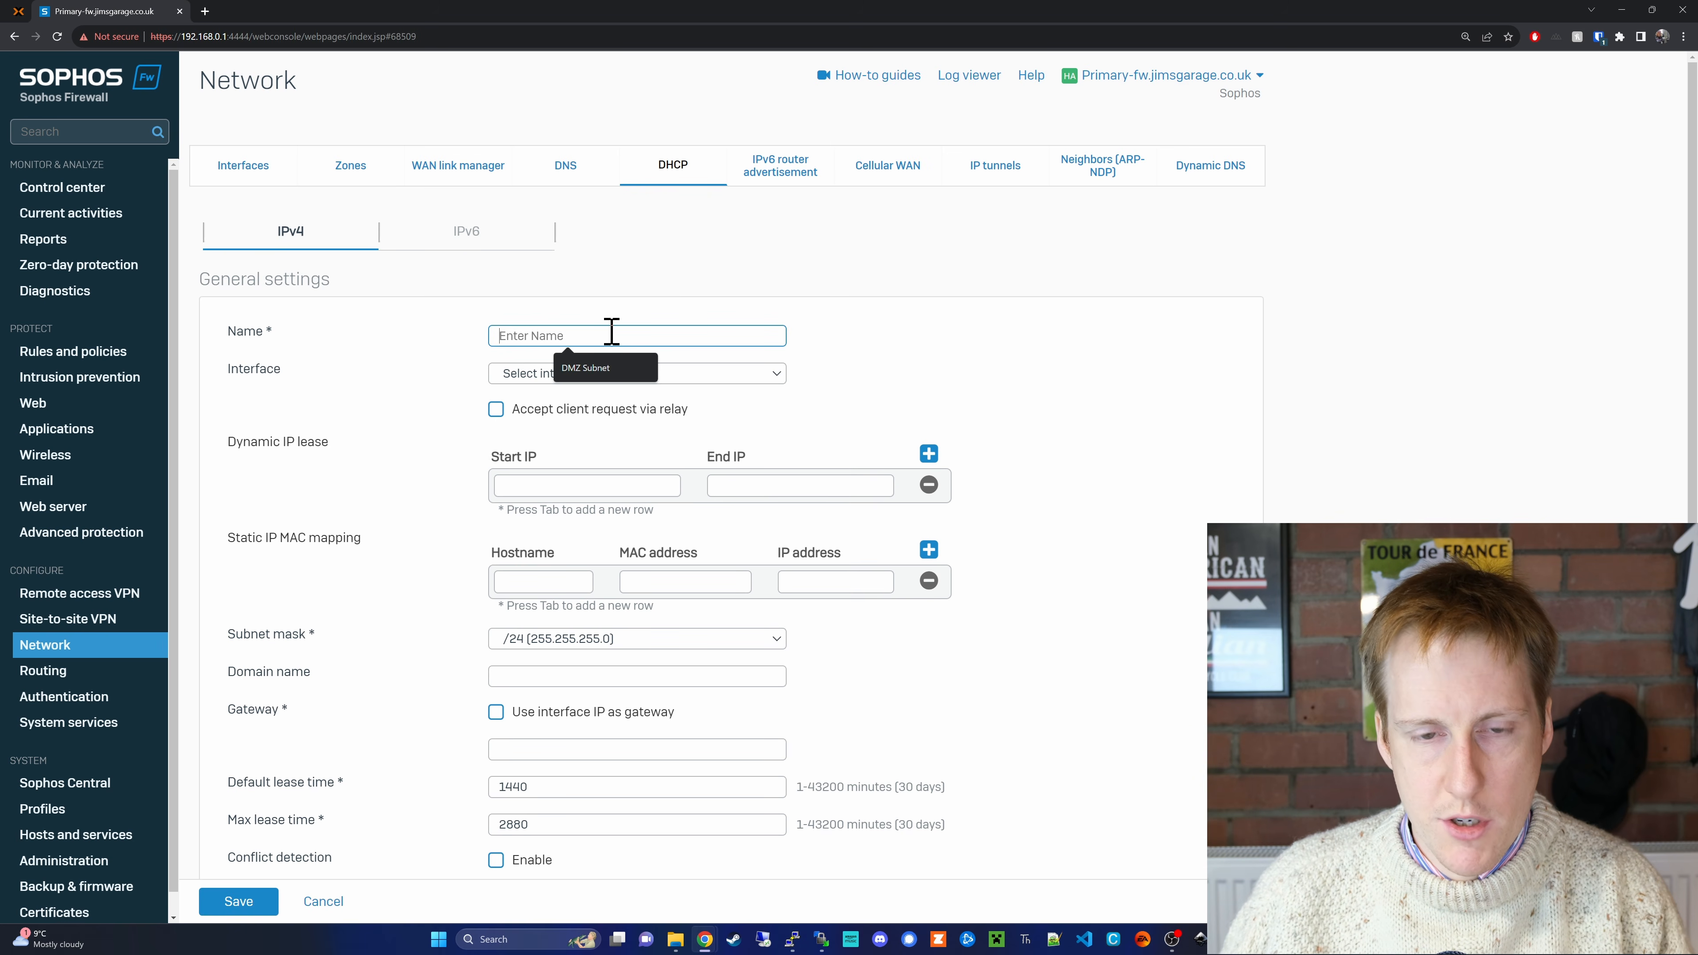
{"action": "type", "text": "Testing"}
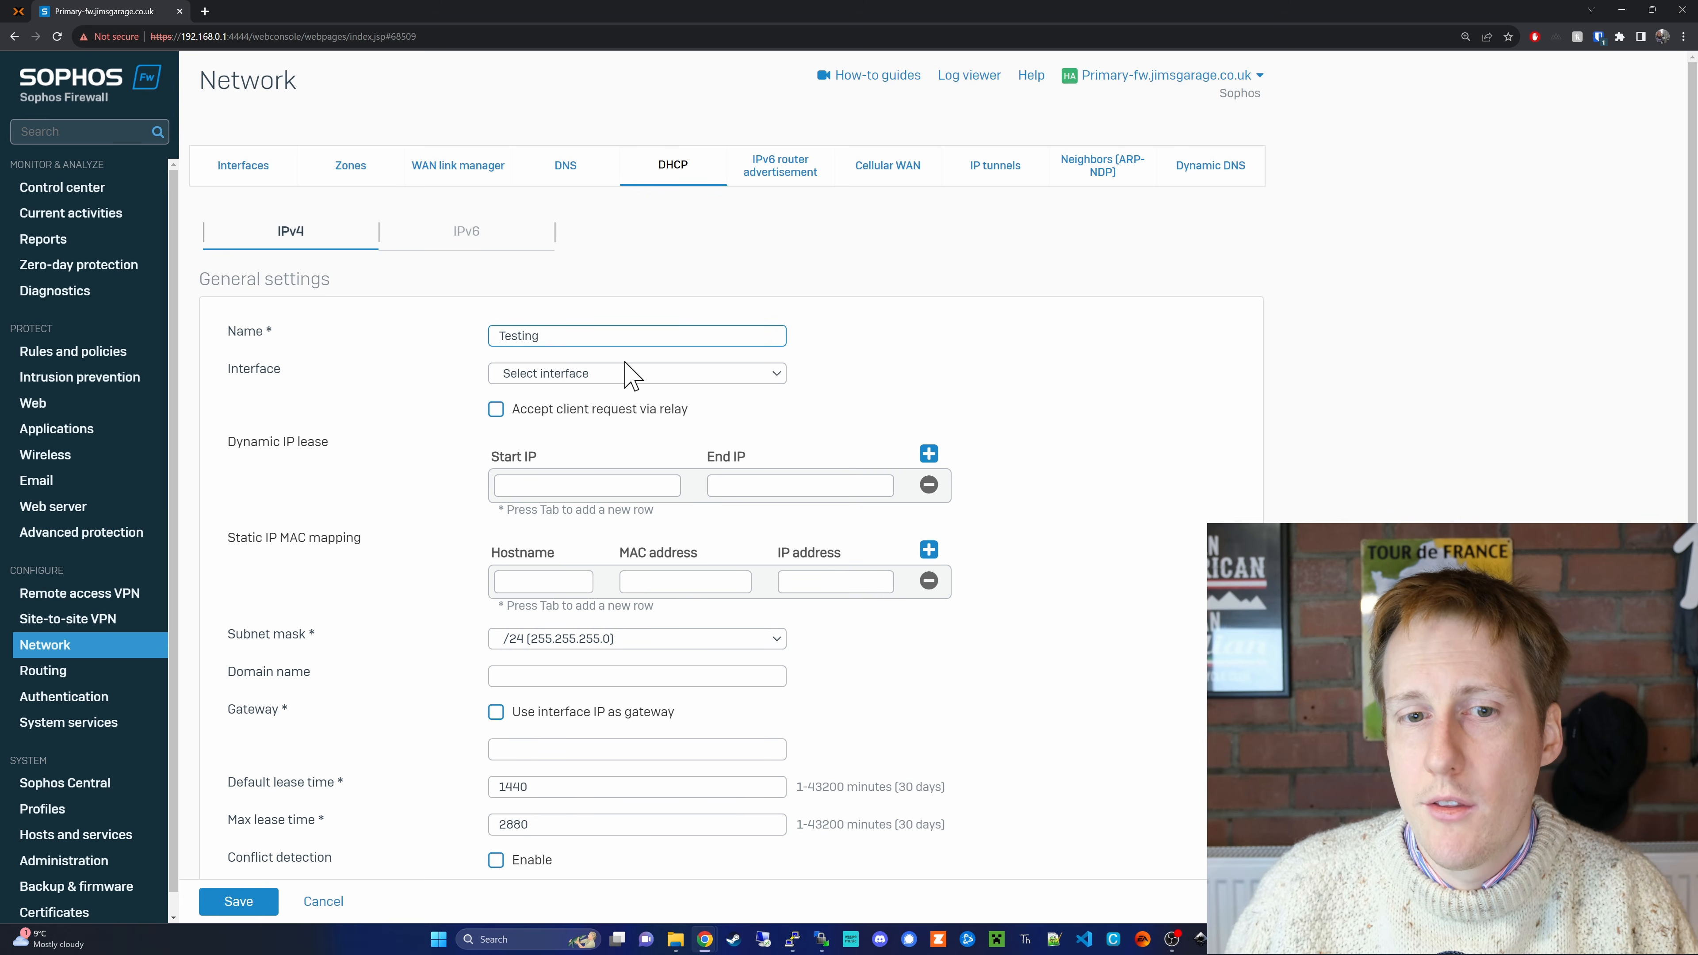
{"action": "left_click", "coordinate": [625, 375]}
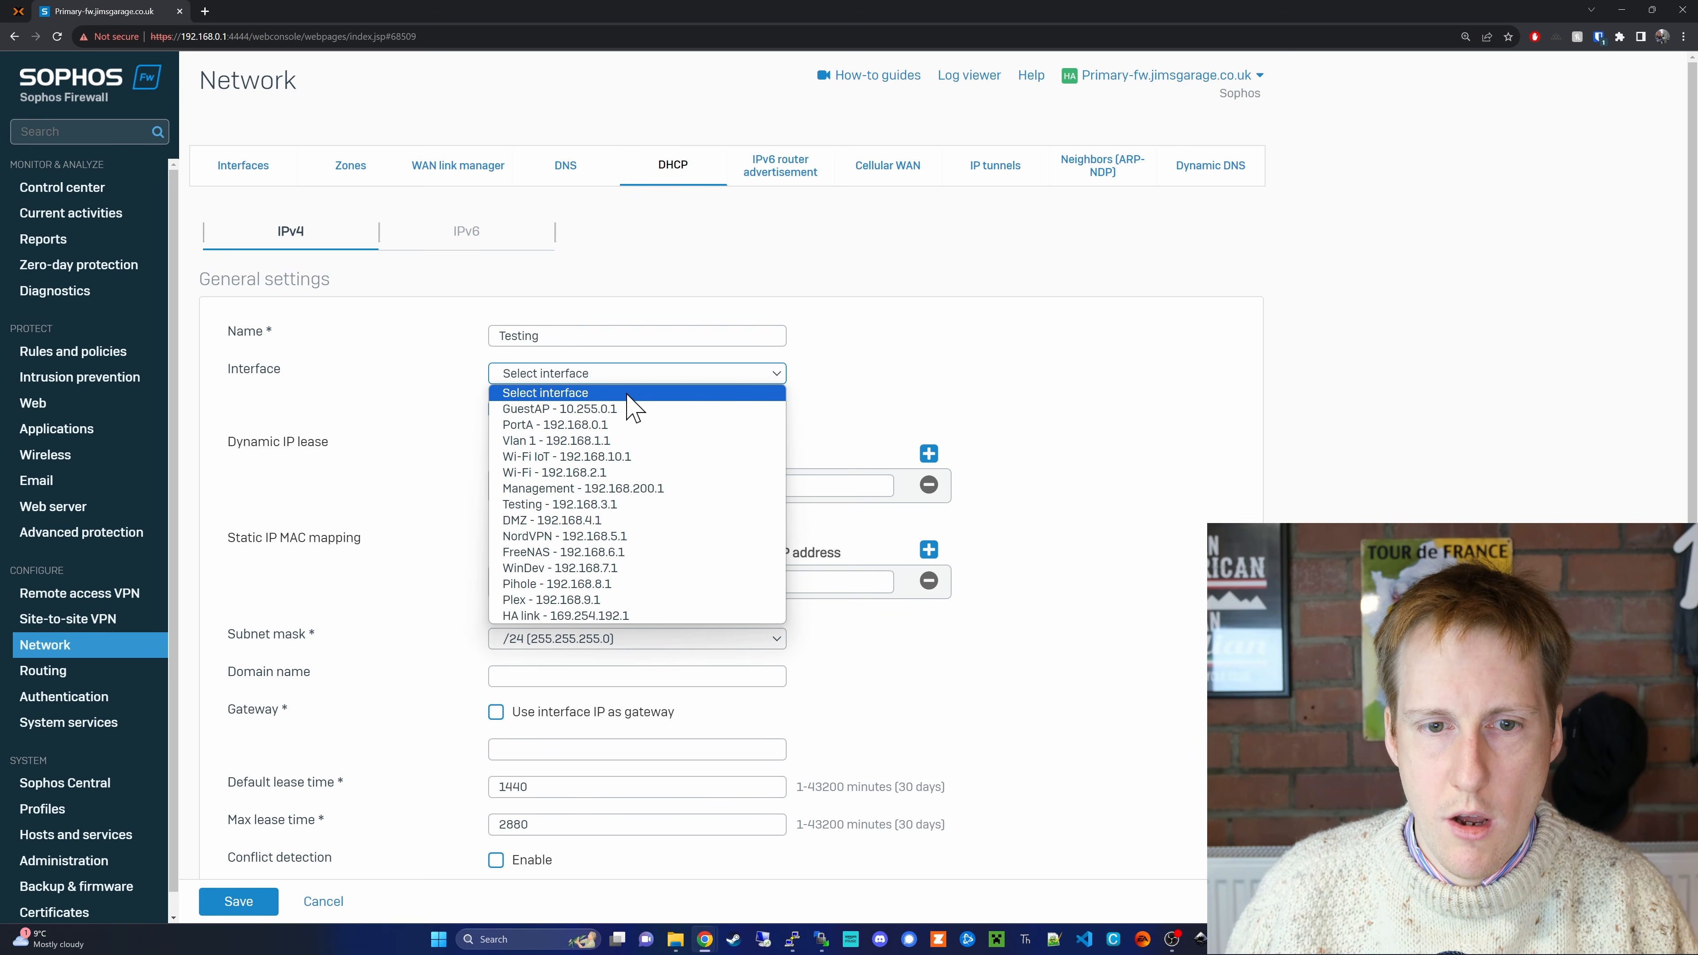
{"action": "left_click", "coordinate": [625, 505]}
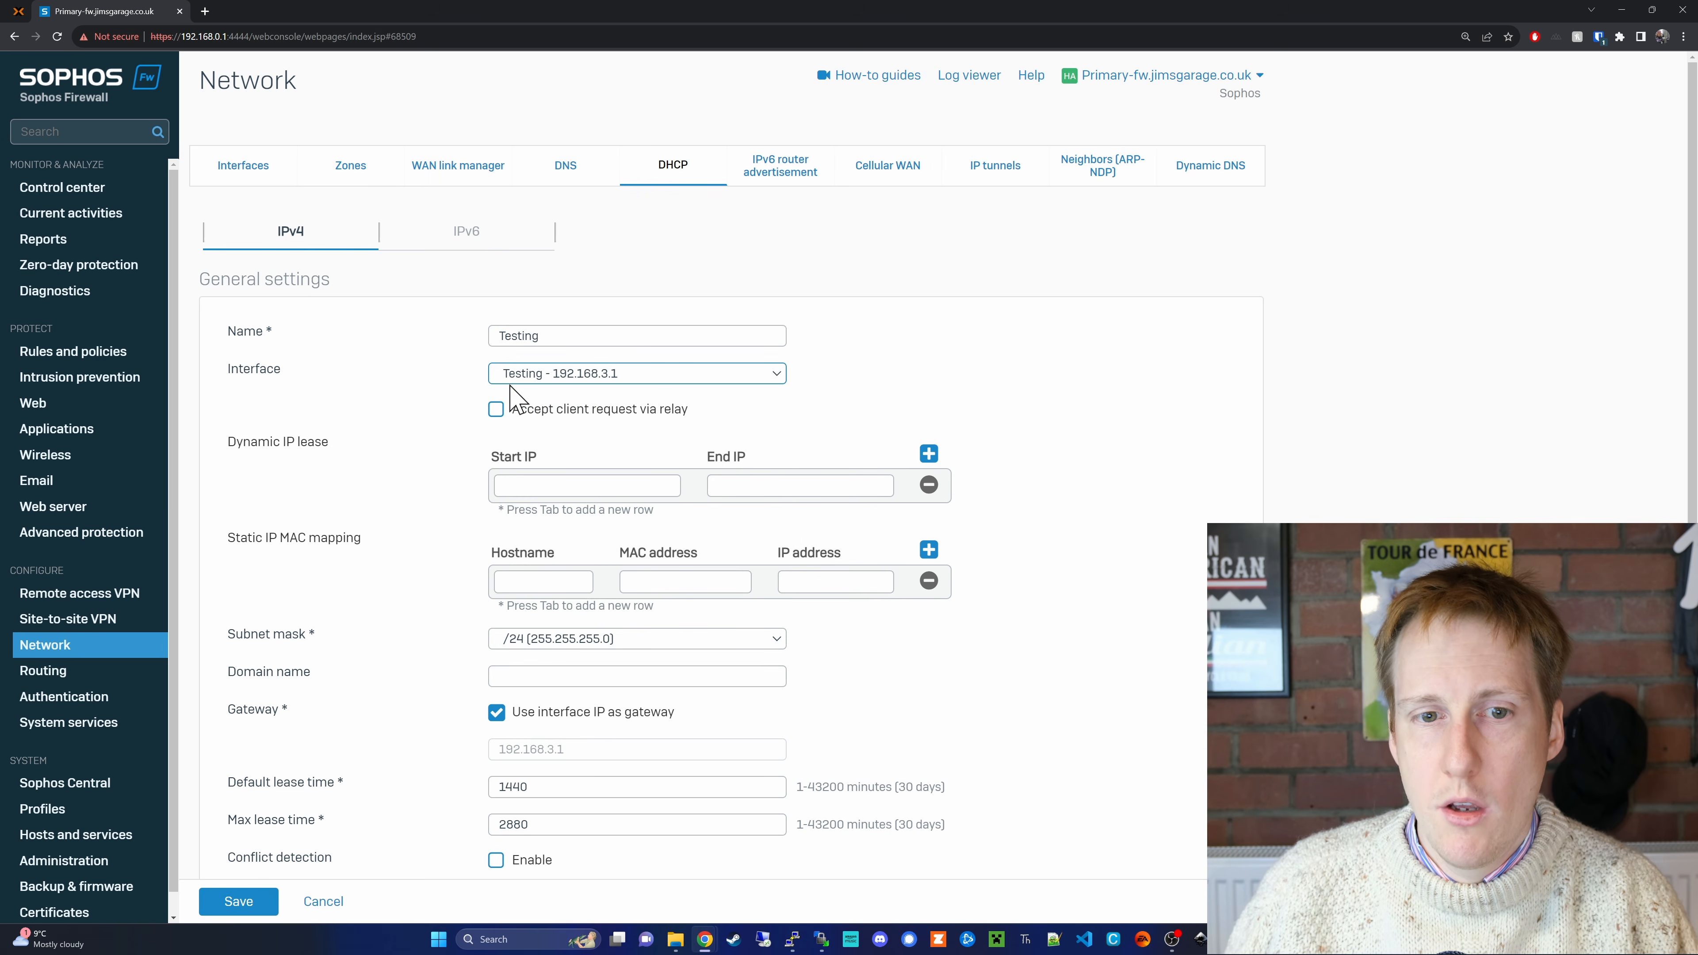
Set the DHCP server's dynamic IP lease range from 192.168.3.100 to 192.168.3.200
{"action": "left_click", "coordinate": [603, 485]}
{"action": "type", "text": "192.168.3"}
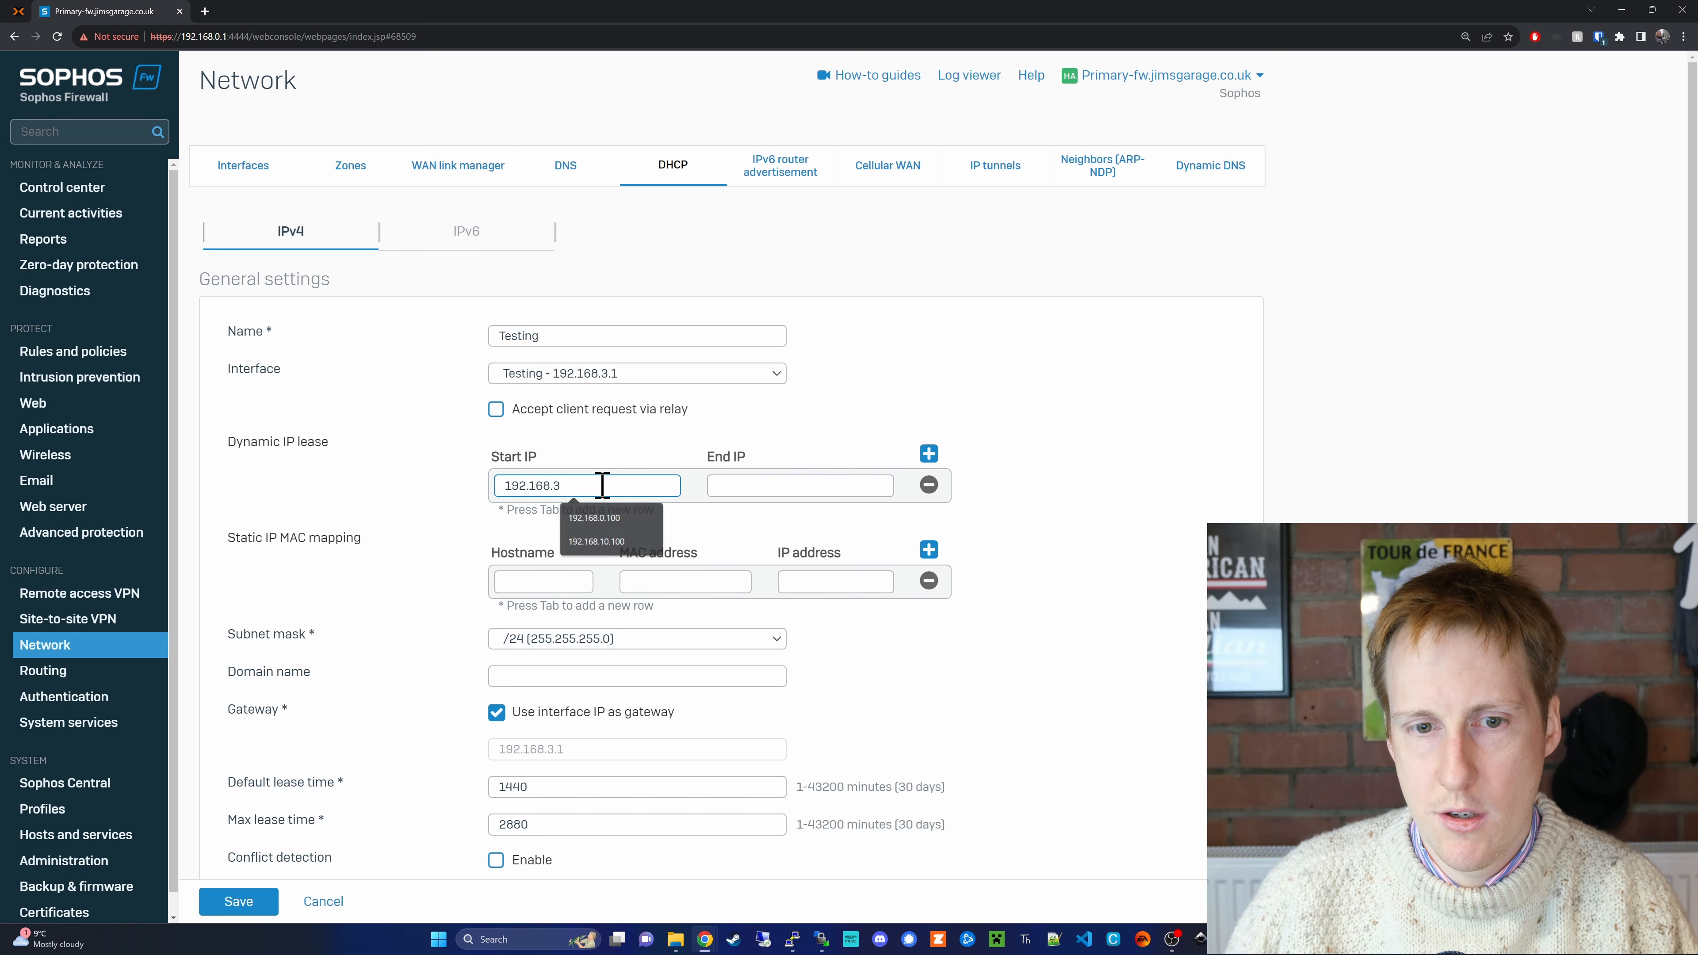
{"action": "type", "text": ".100"}
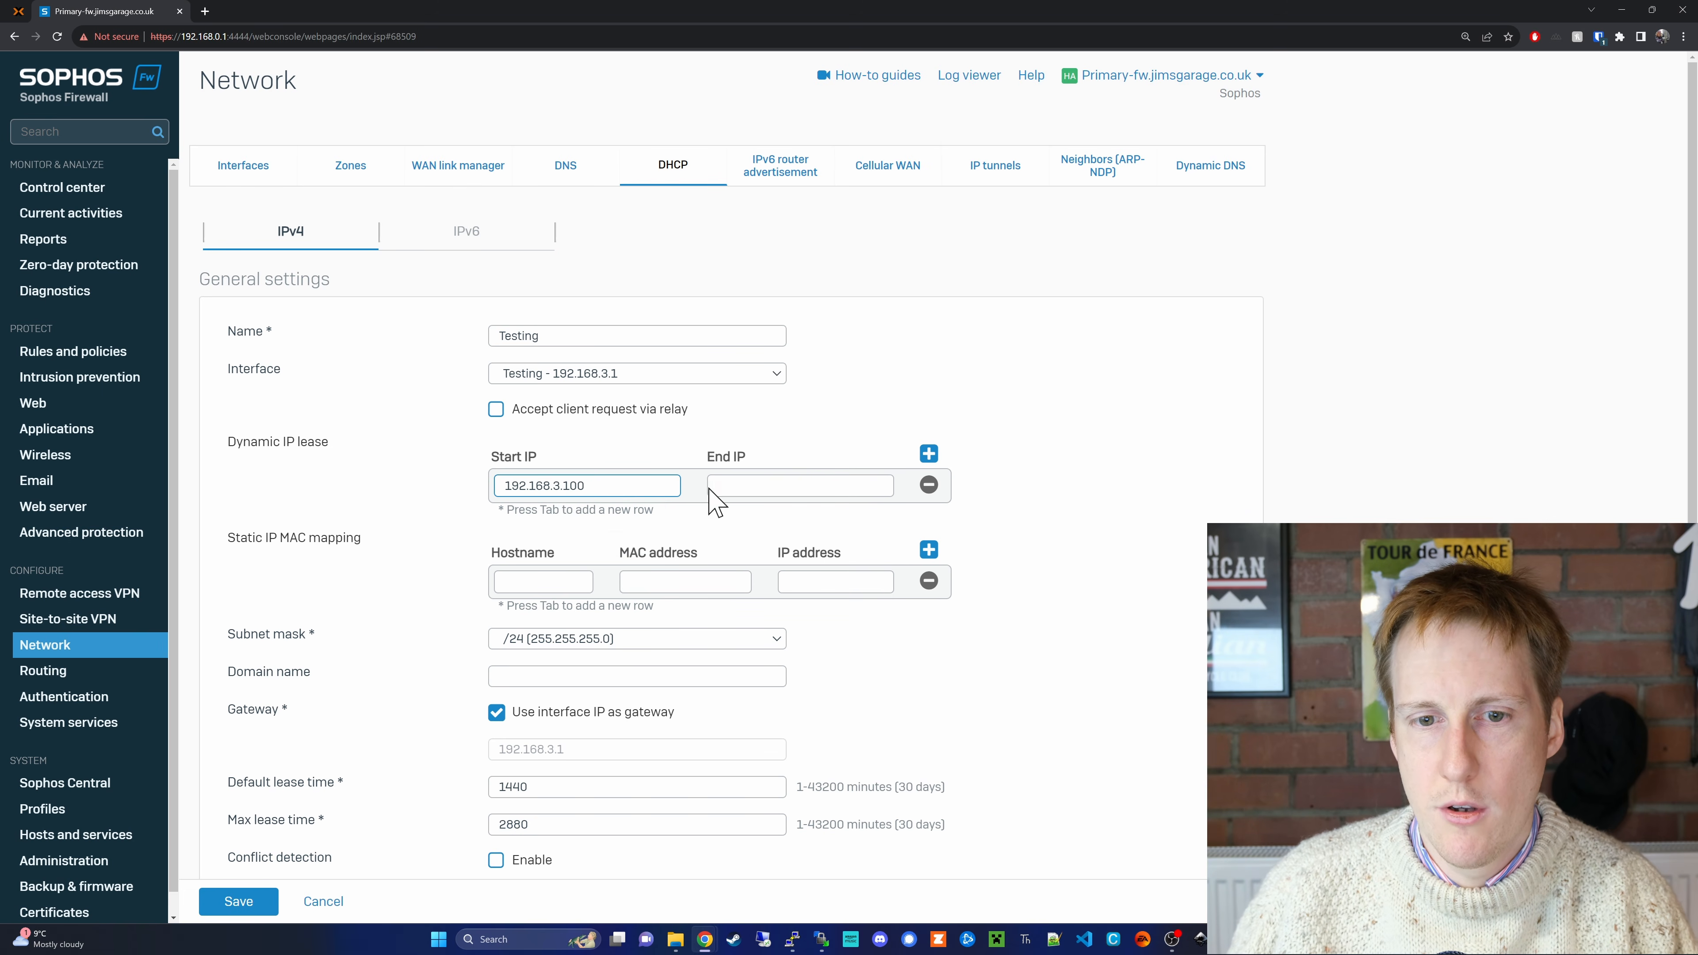
{"action": "left_click", "coordinate": [749, 486]}
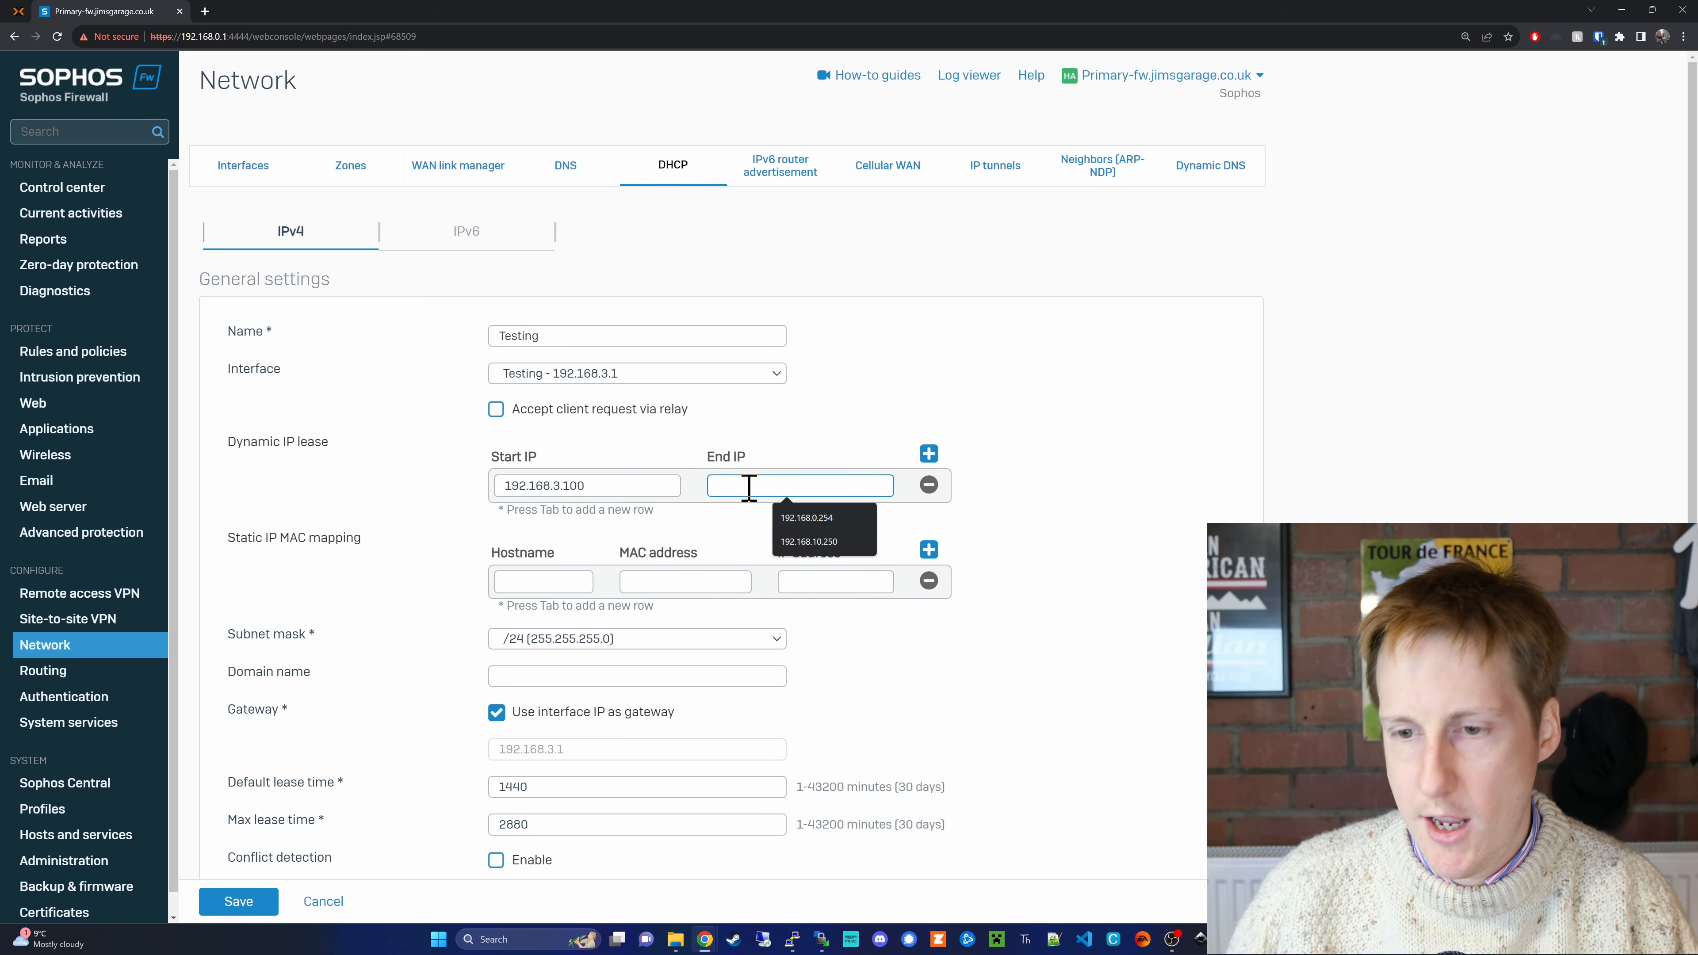
{"action": "type", "text": "192."}
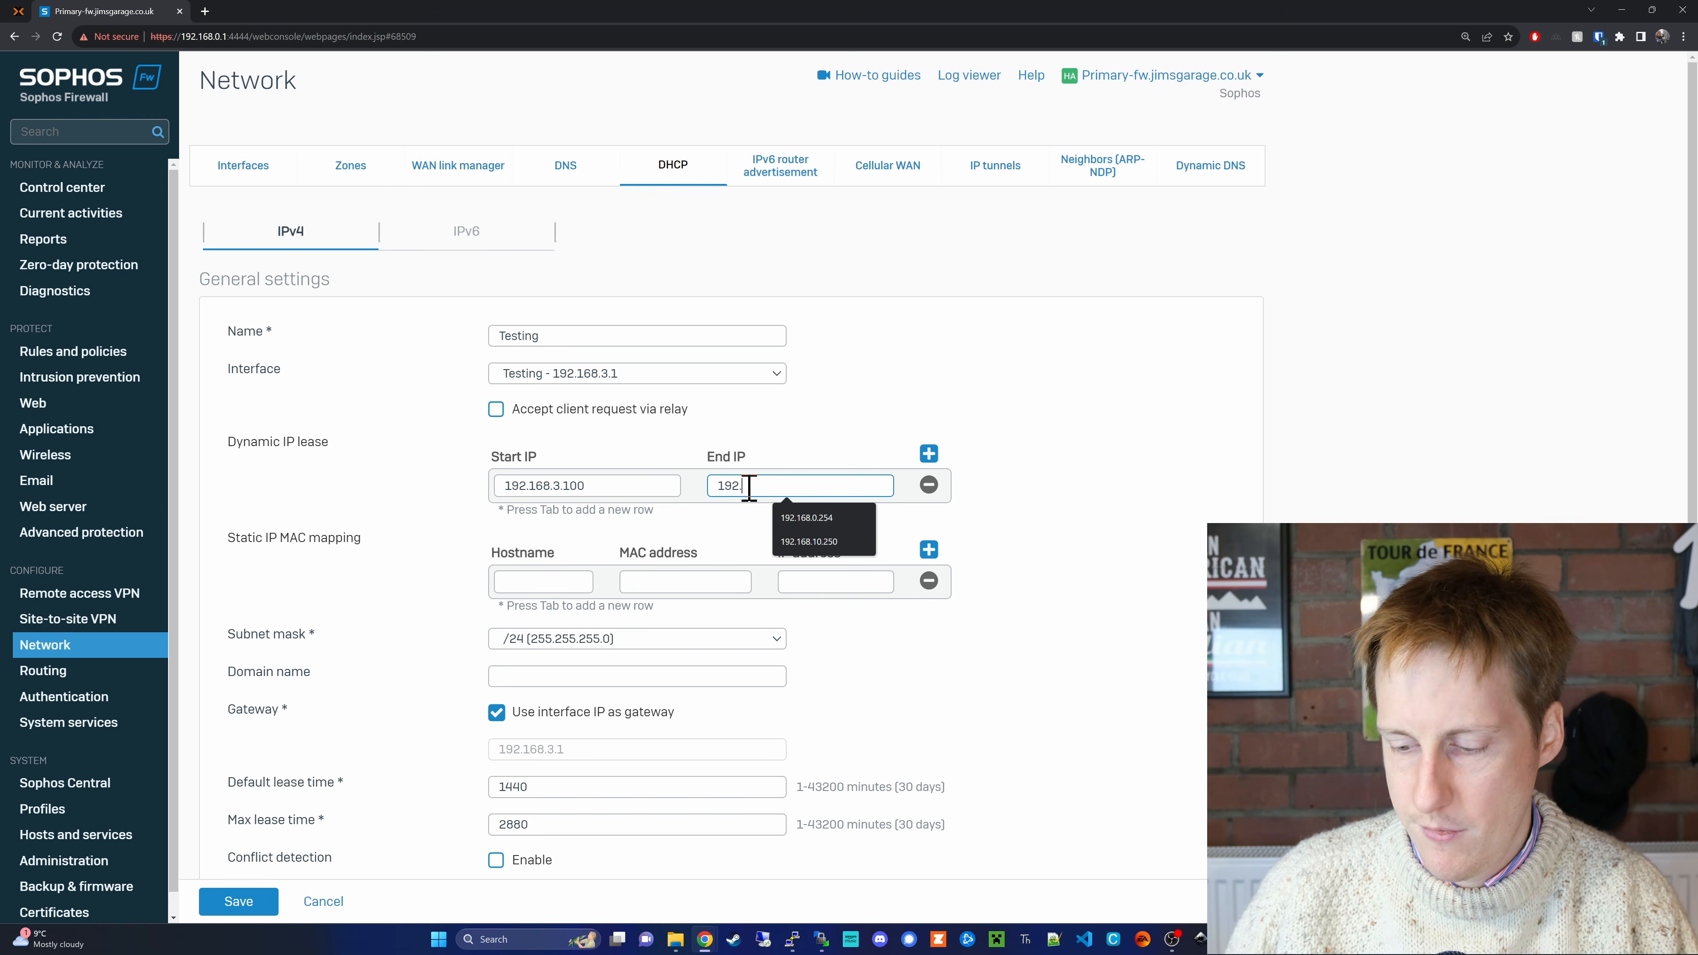
{"action": "type", "text": "168.3.200"}
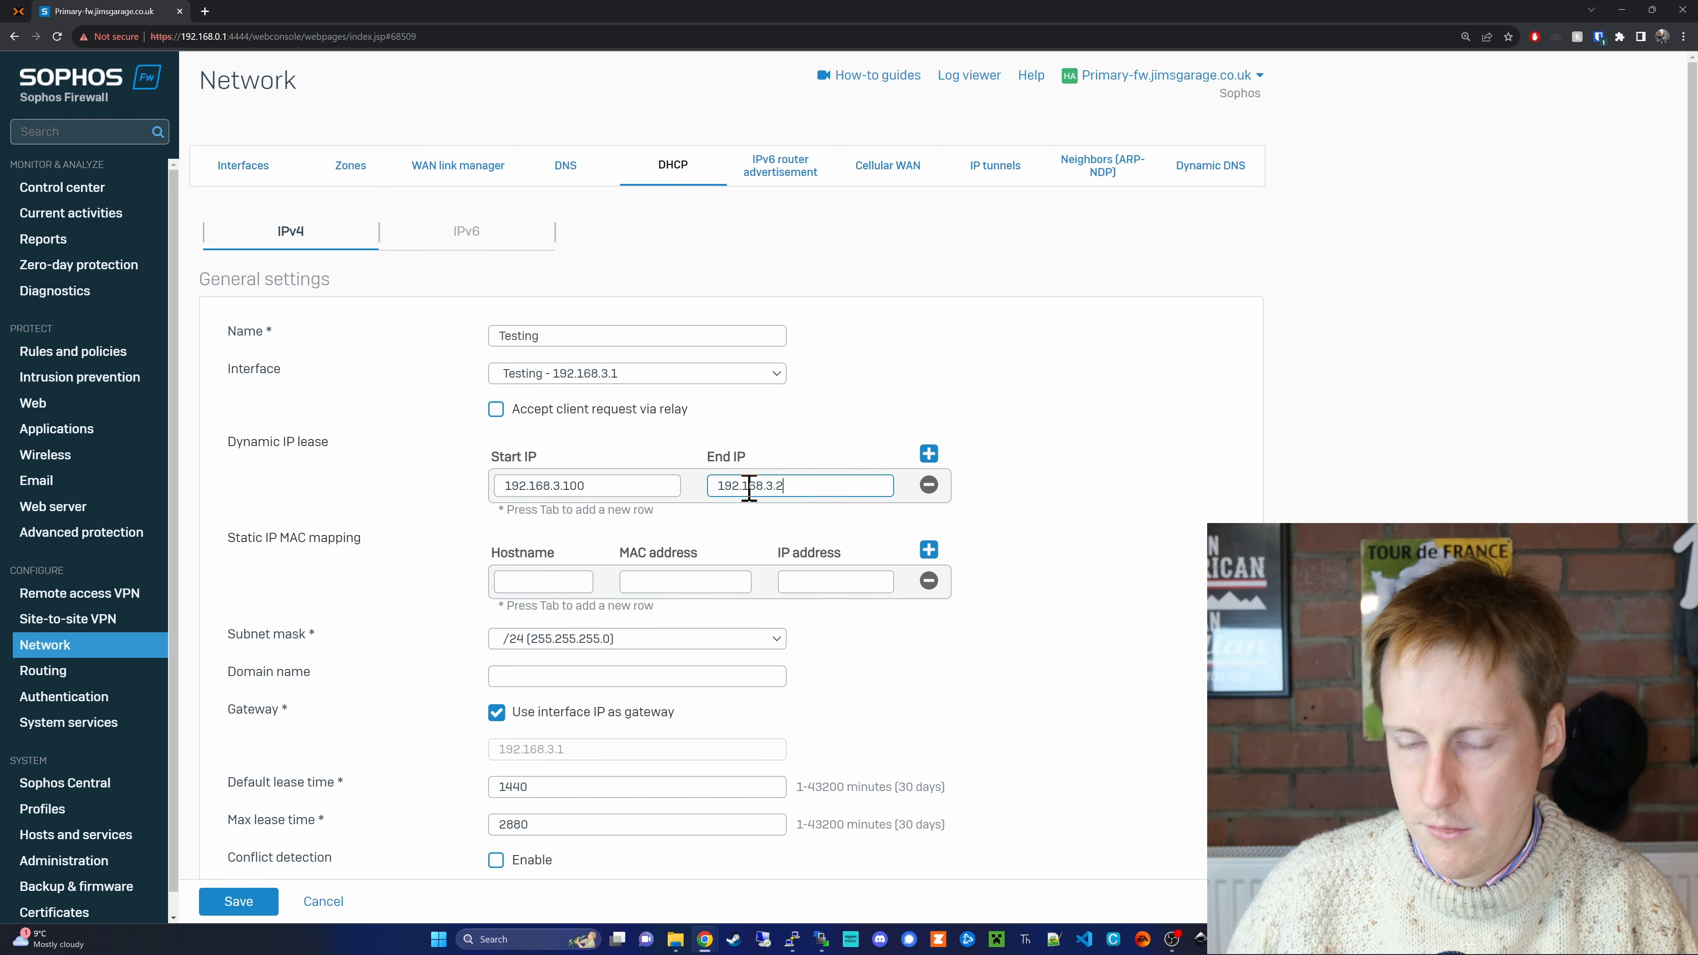
{"action": "left_click", "coordinate": [967, 502]}
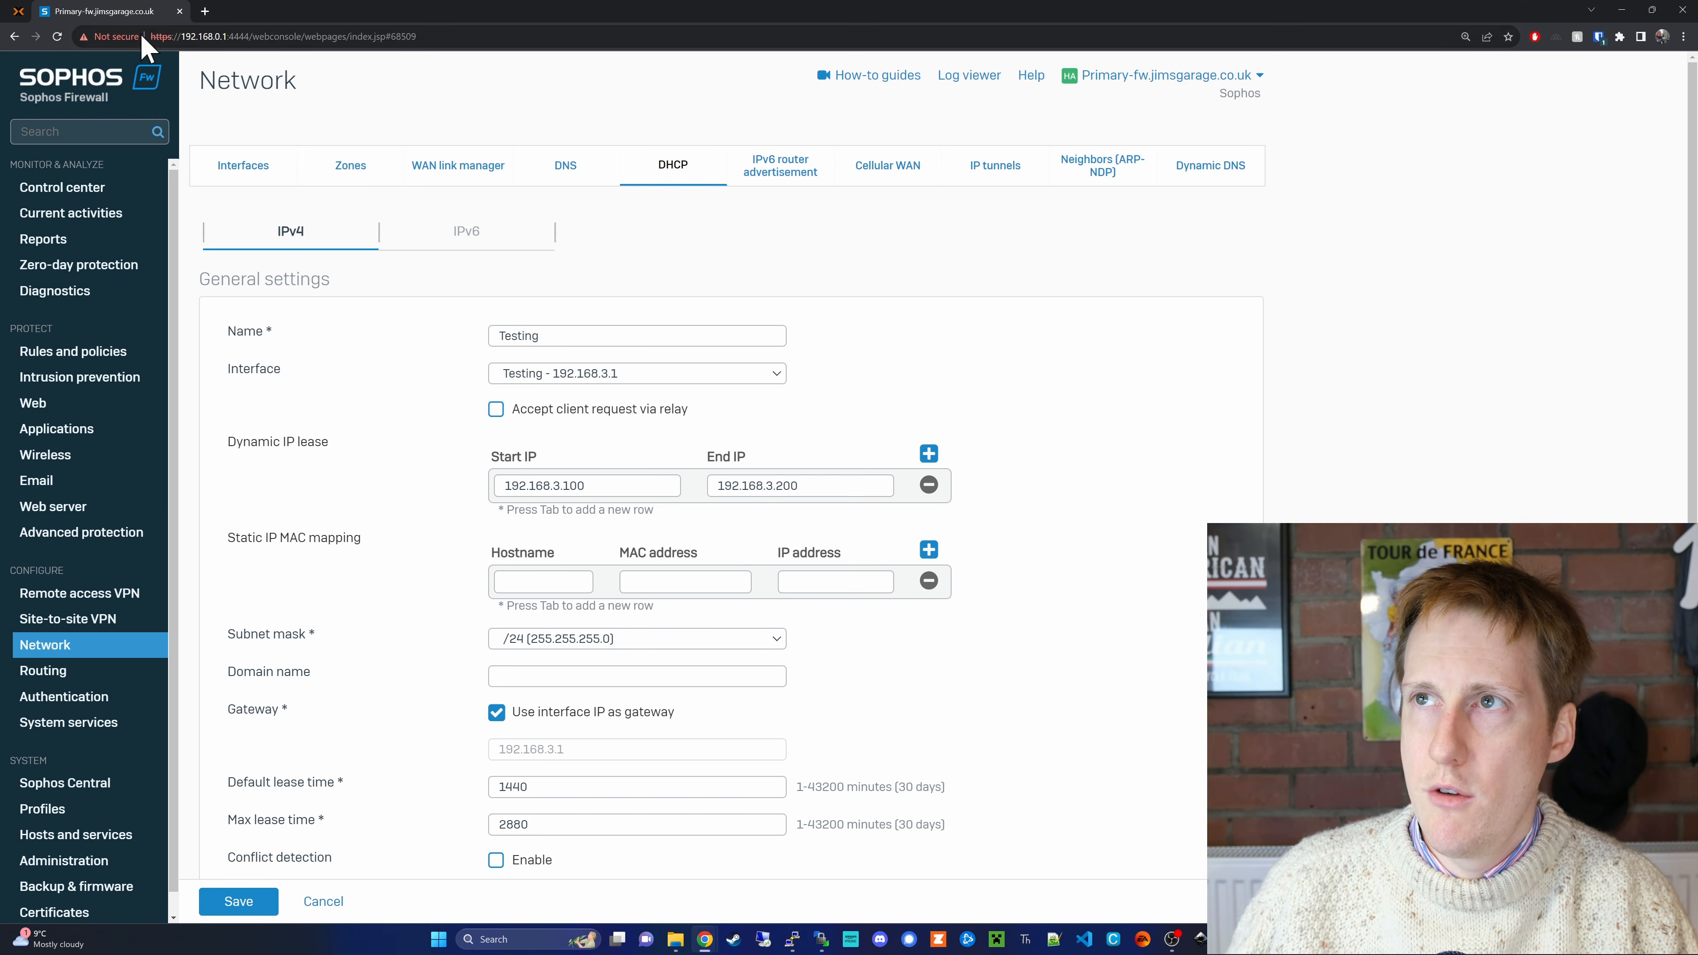
In Proxmox, create a full clone of template 5000 (ubuntu-cloud) on proxmox-dell, named test-dhcp
{"action": "left_click", "coordinate": [18, 11]}
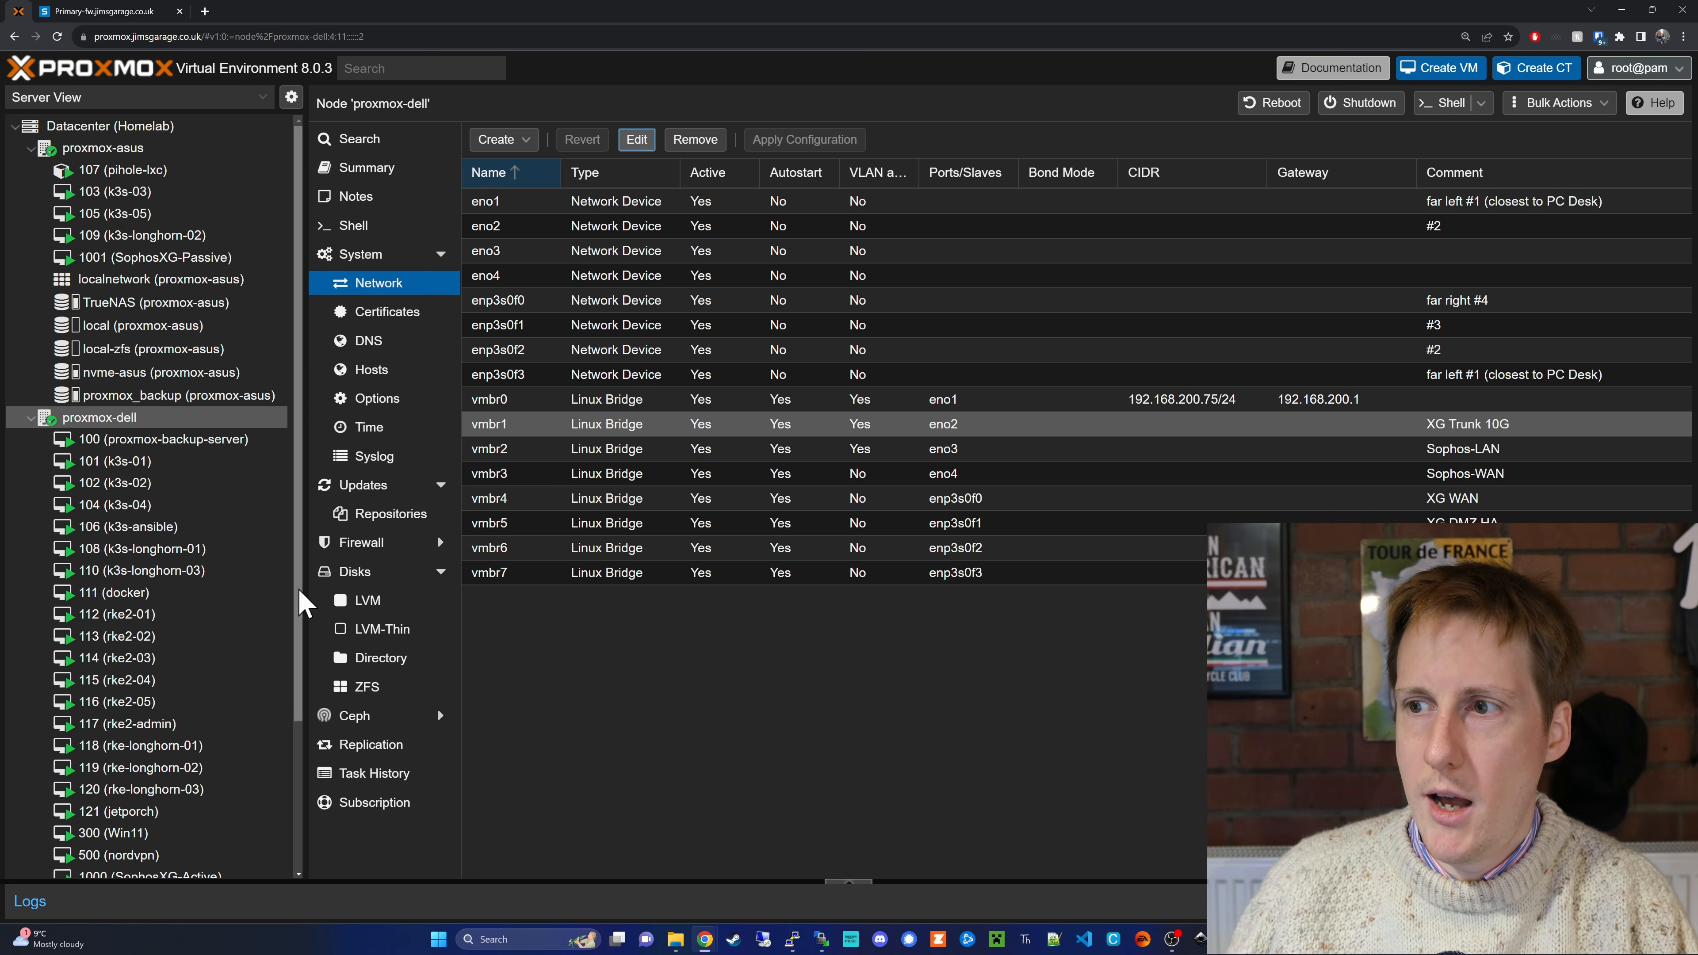
{"action": "scroll", "coordinate": [237, 715], "scroll_direction": "down", "scroll_amount": 3}
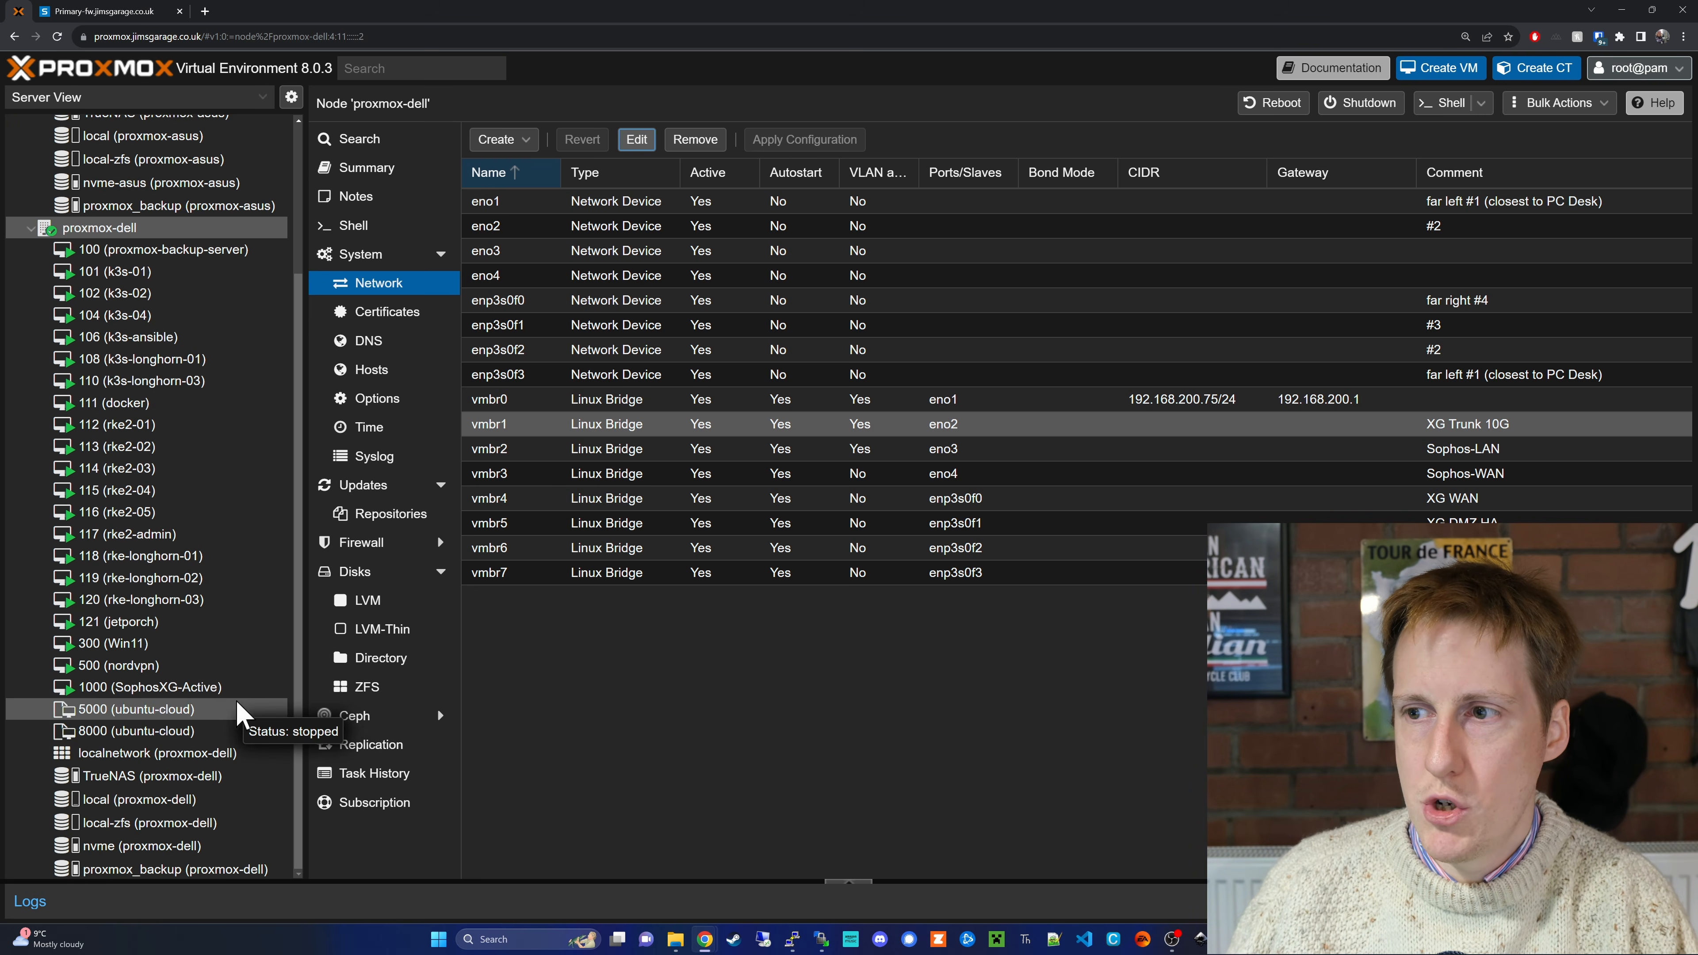
{"action": "right_click", "coordinate": [140, 709]}
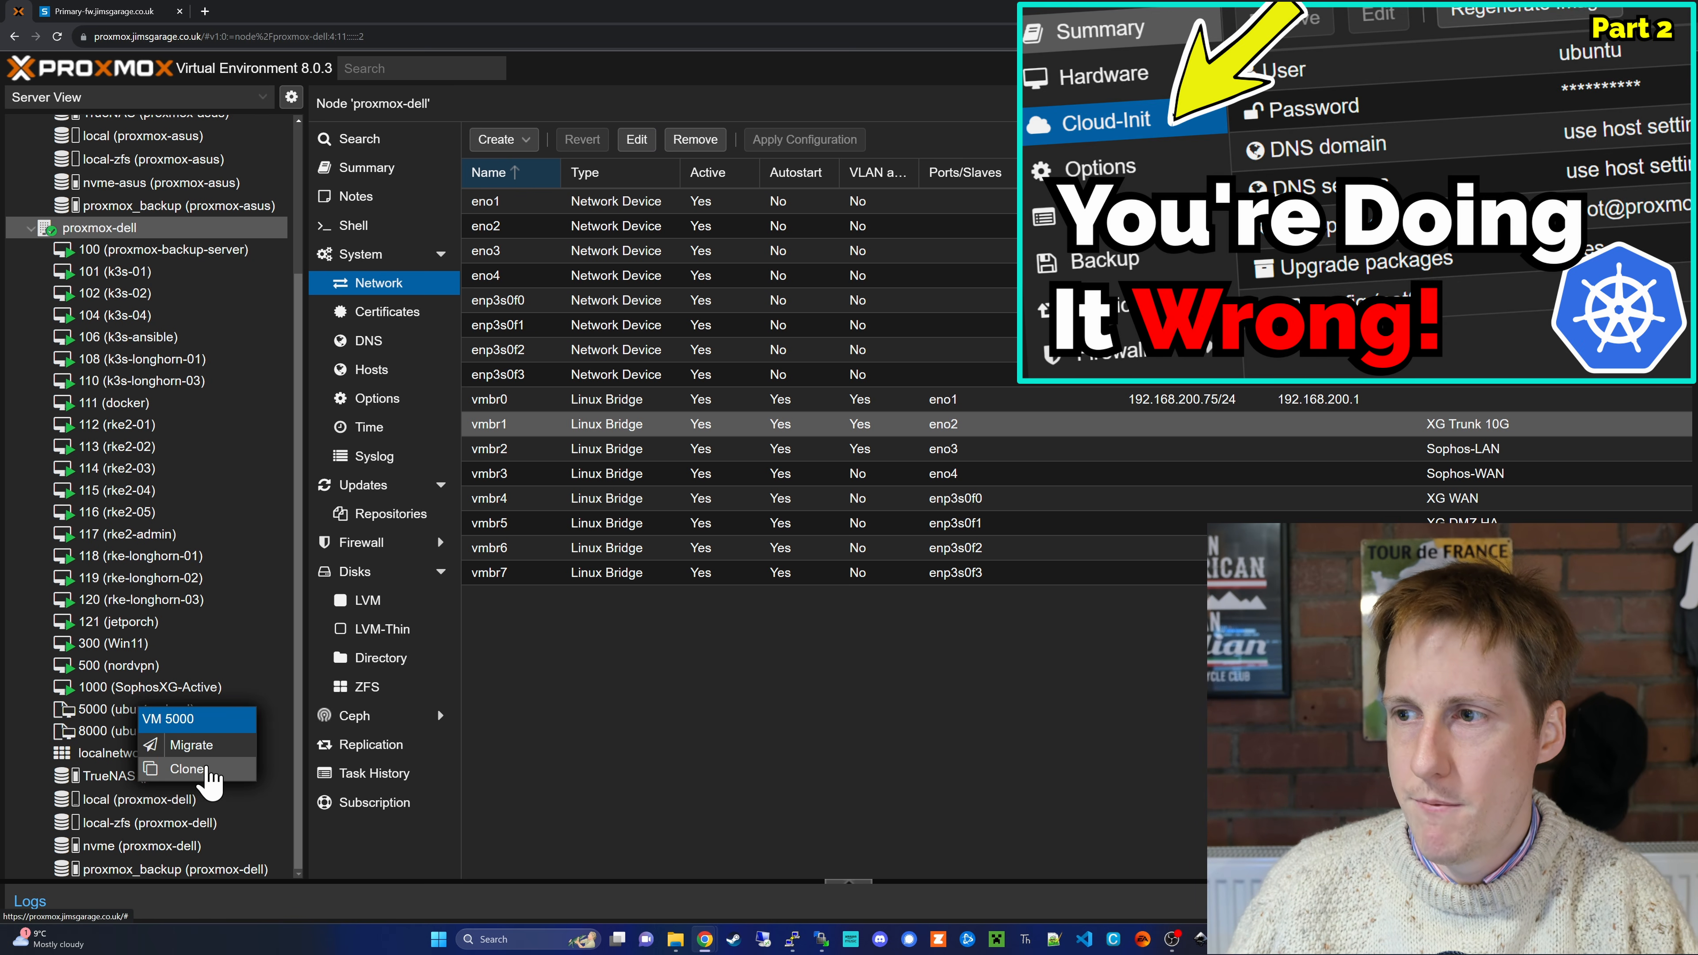
{"action": "left_click", "coordinate": [210, 771]}
{"action": "left_click", "coordinate": [1108, 420]}
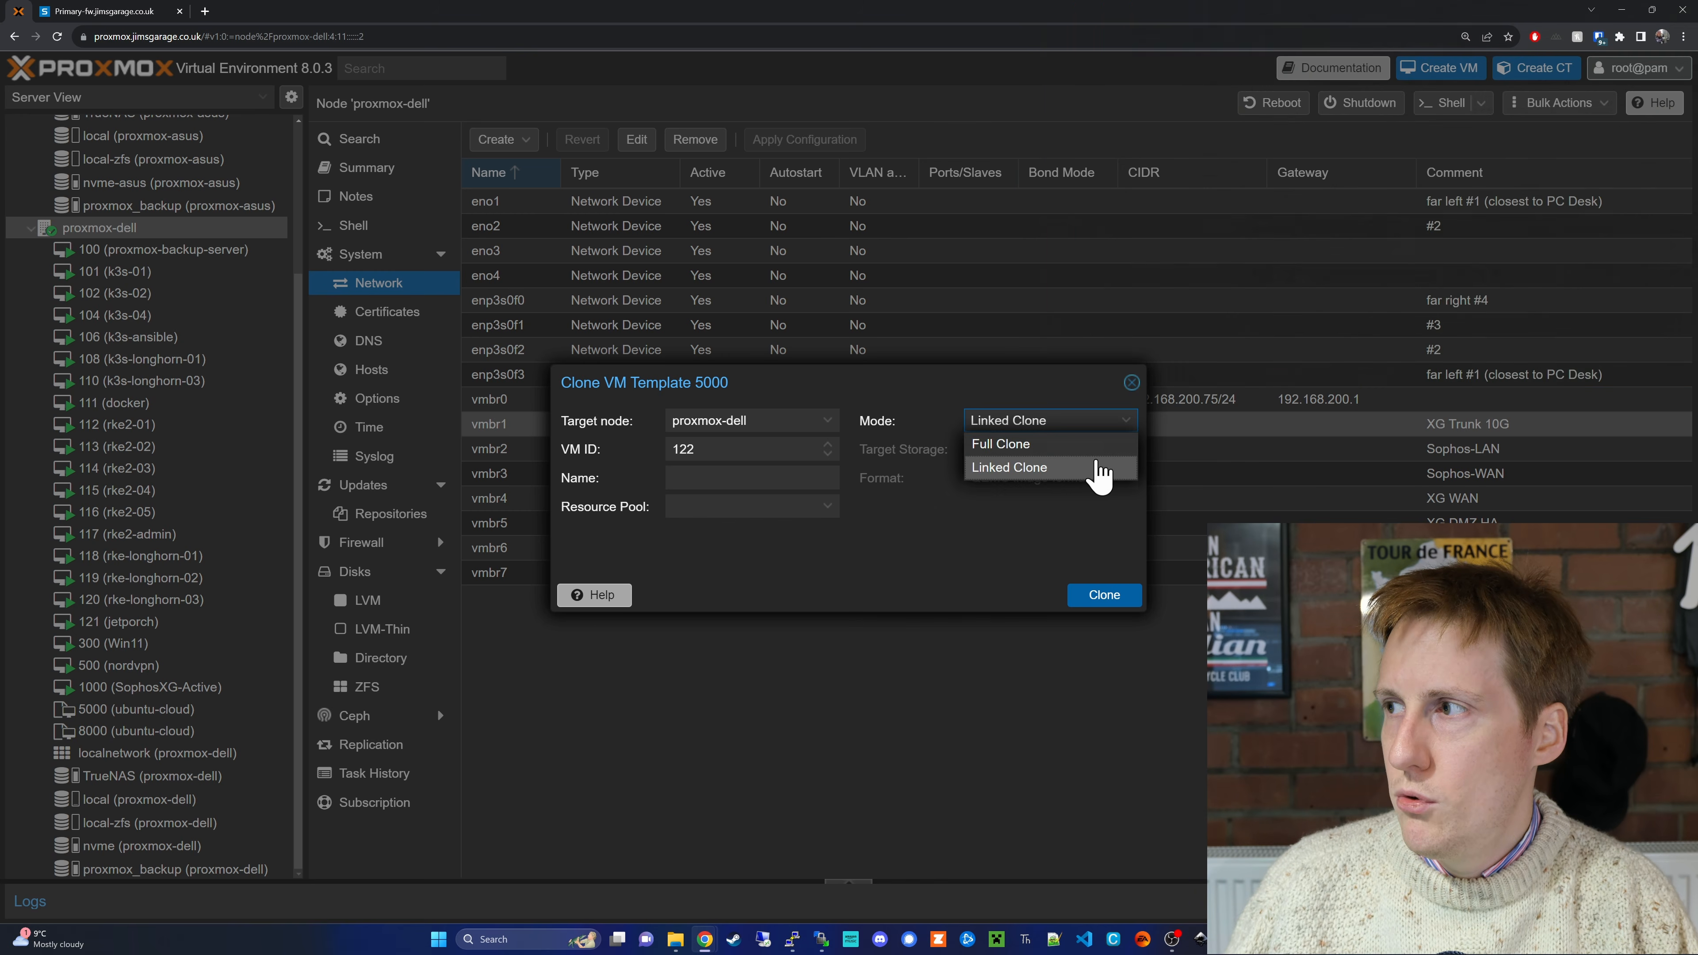
{"action": "left_click", "coordinate": [1029, 444]}
{"action": "left_click", "coordinate": [728, 476]}
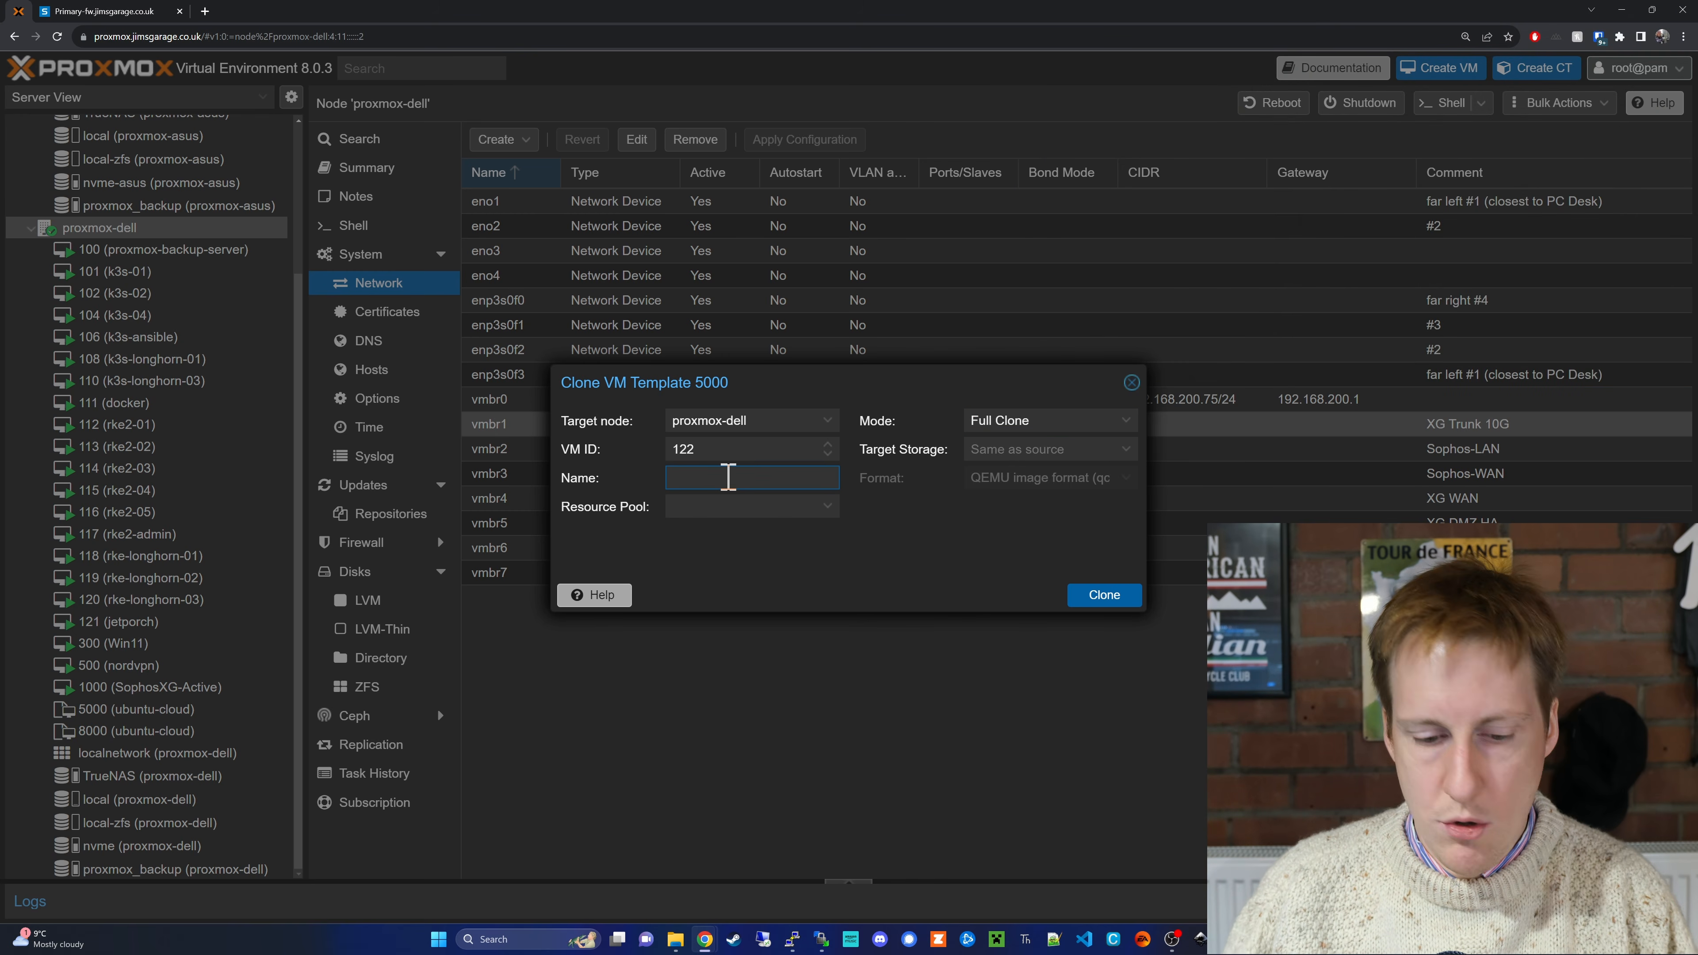
{"action": "type", "text": "test-"}
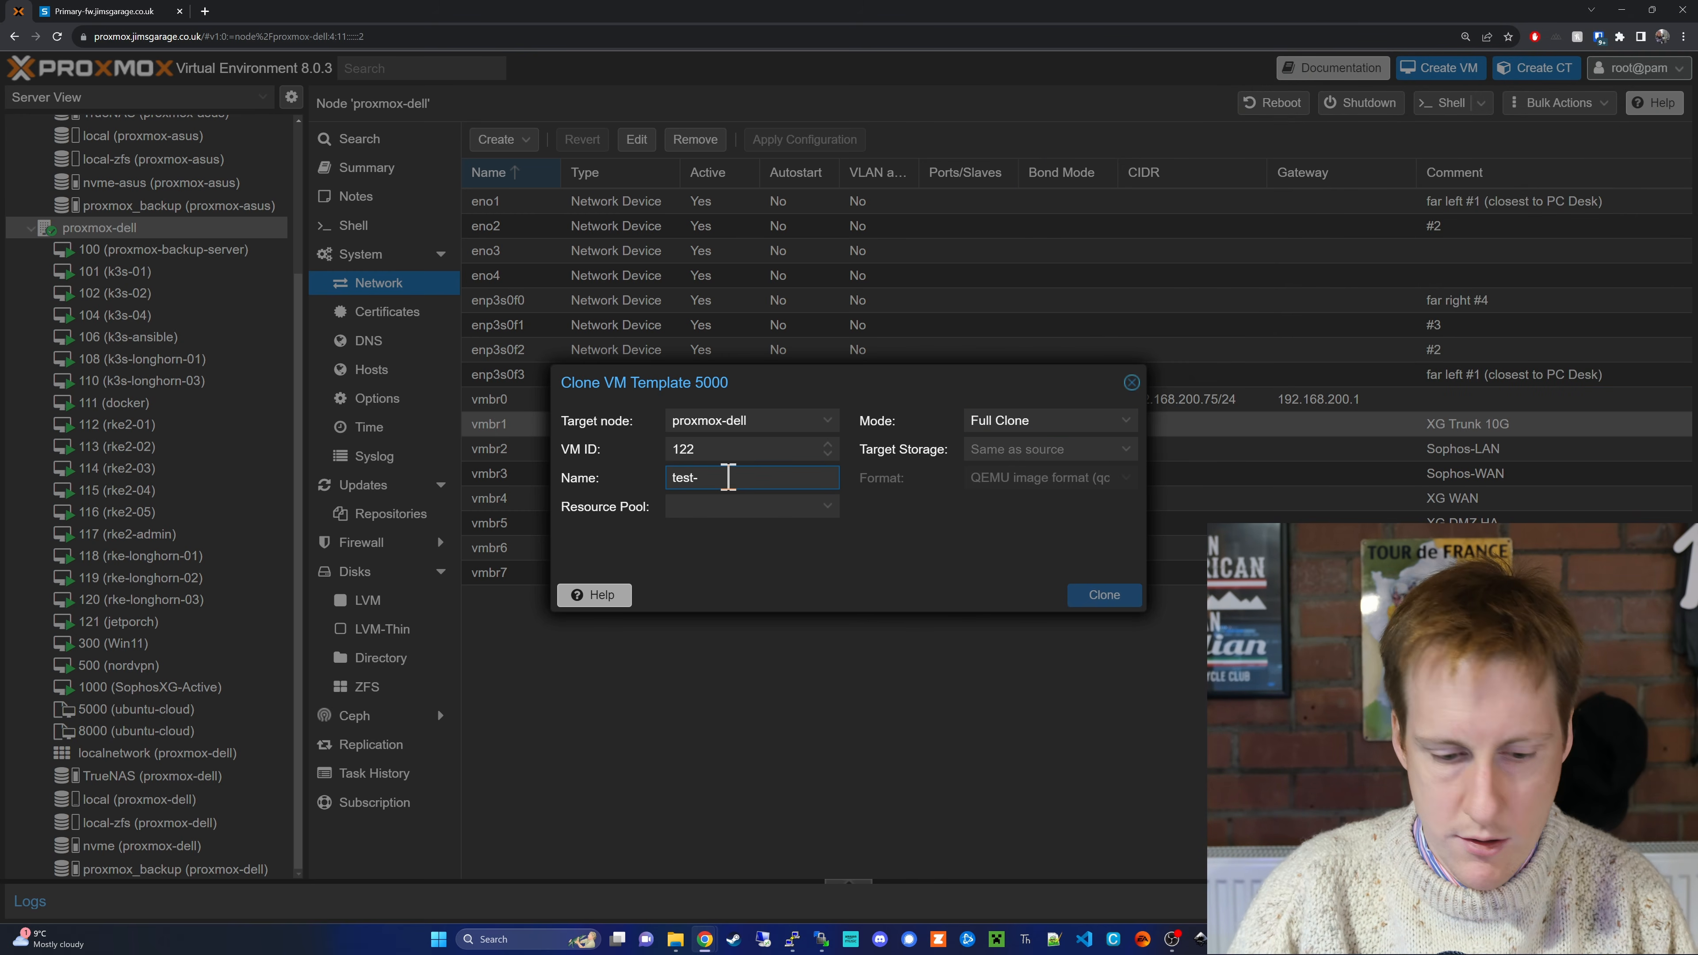
{"action": "type", "text": "dhcp"}
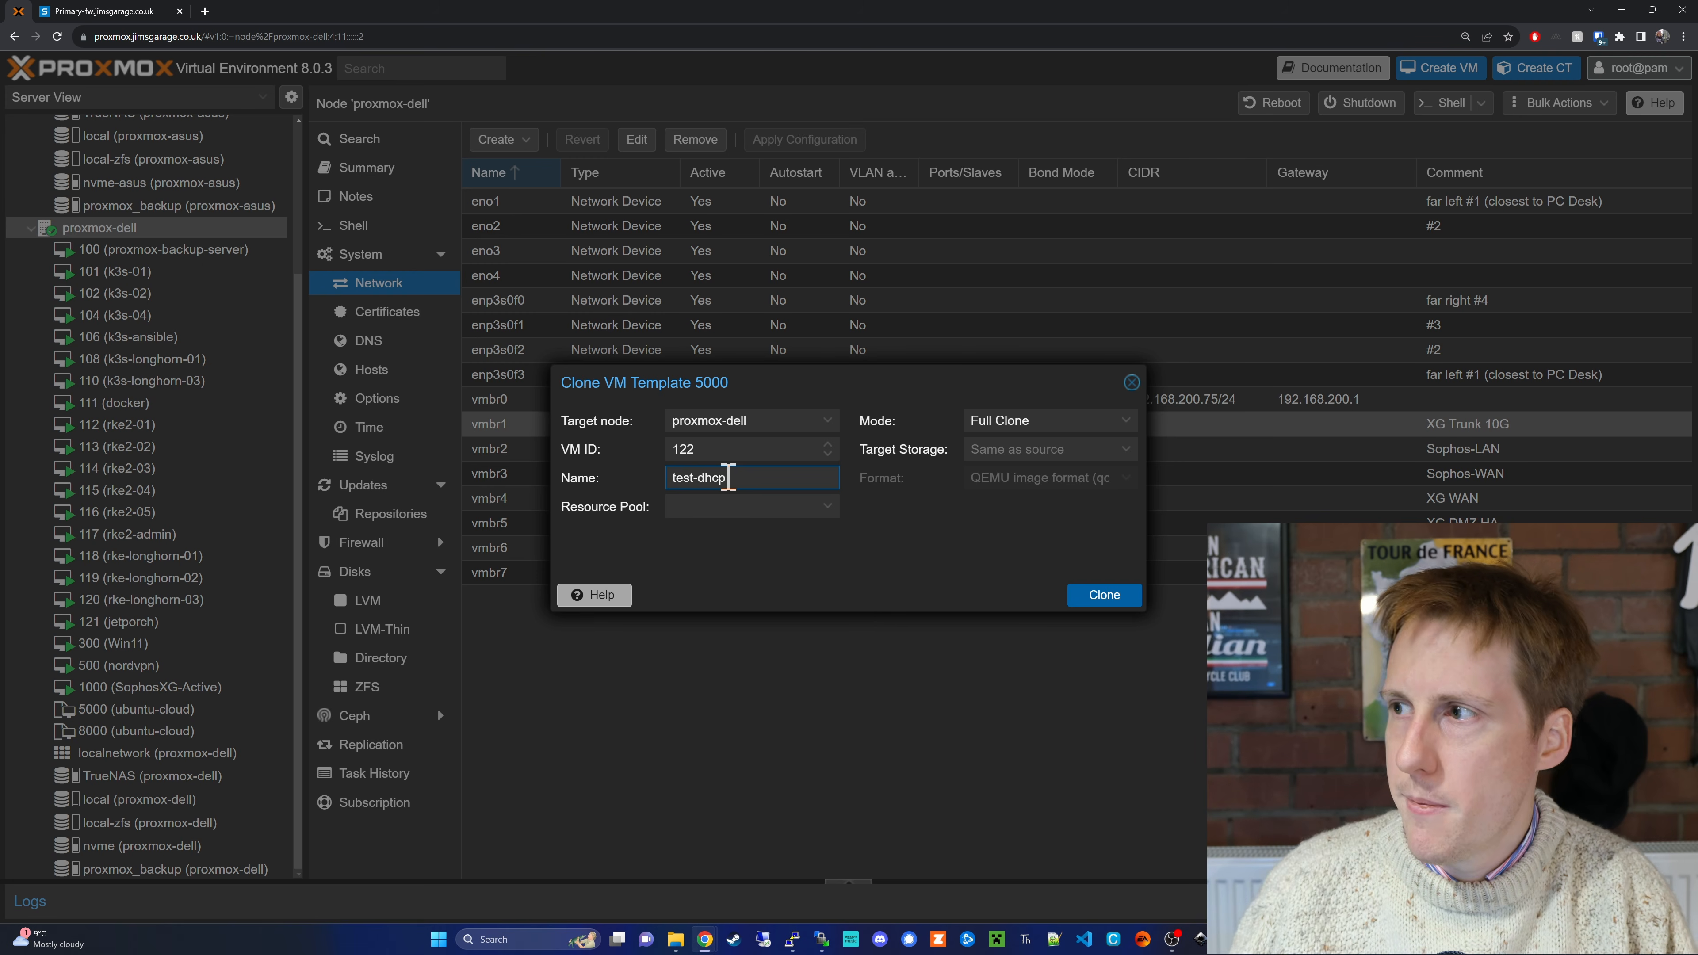
{"action": "left_click", "coordinate": [1096, 596]}
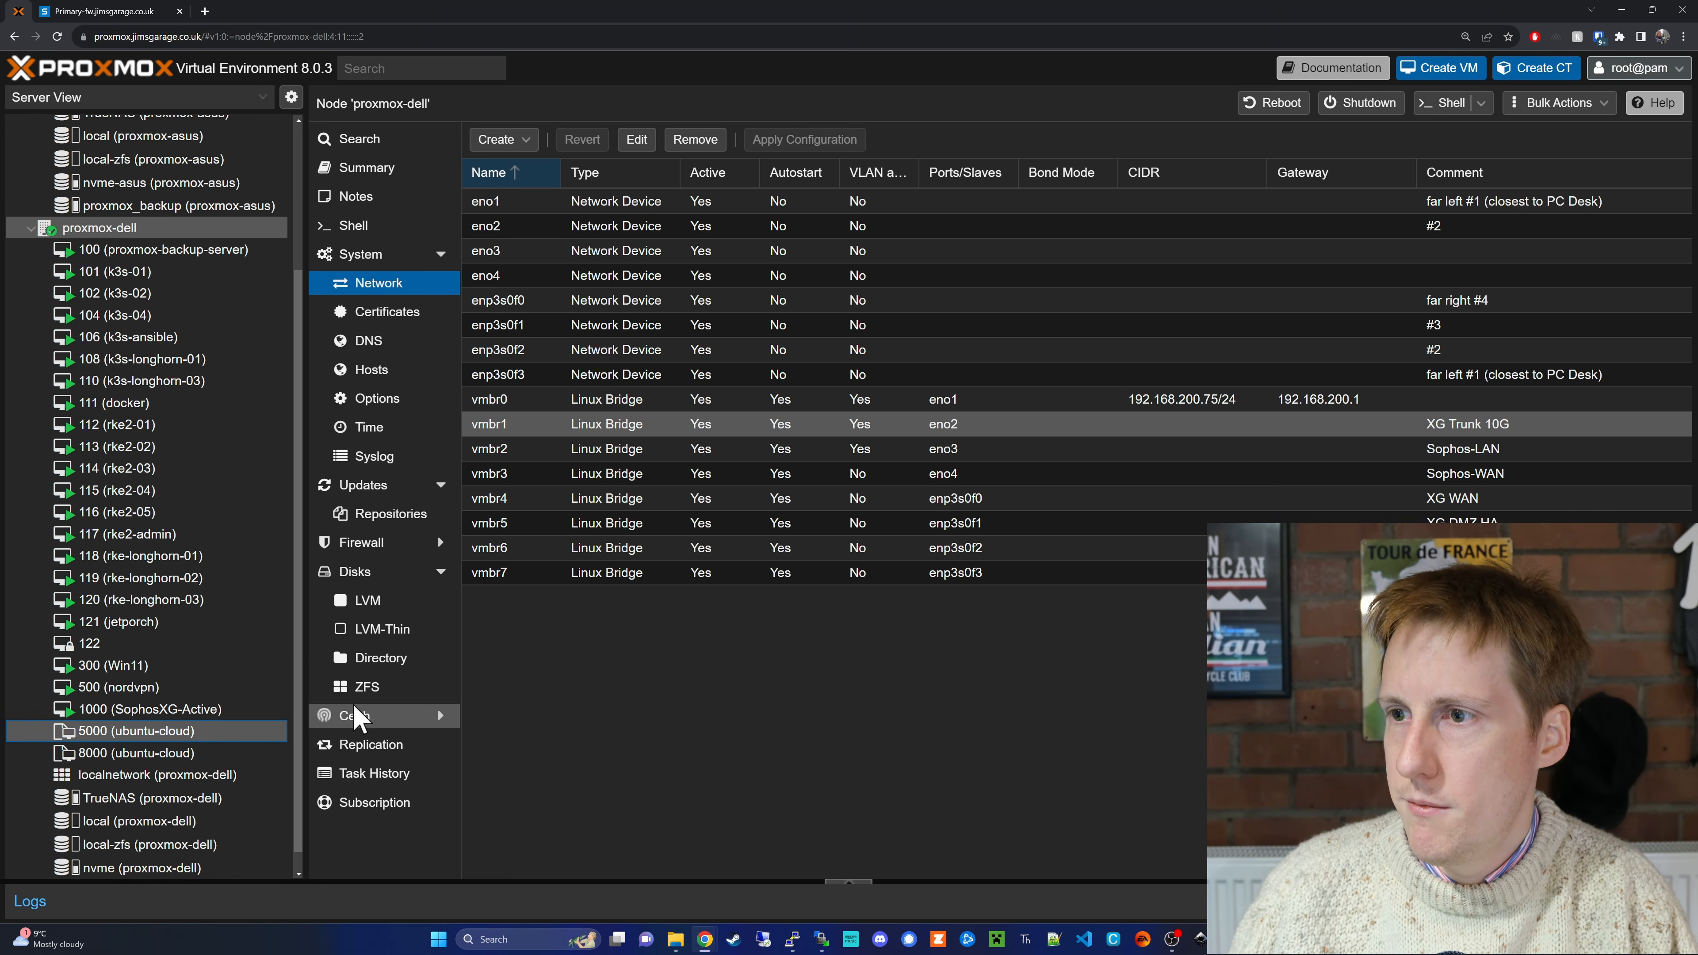
Open the network device of the cloned VM 122 for editing and copy its MAC address
{"action": "left_click", "coordinate": [117, 645]}
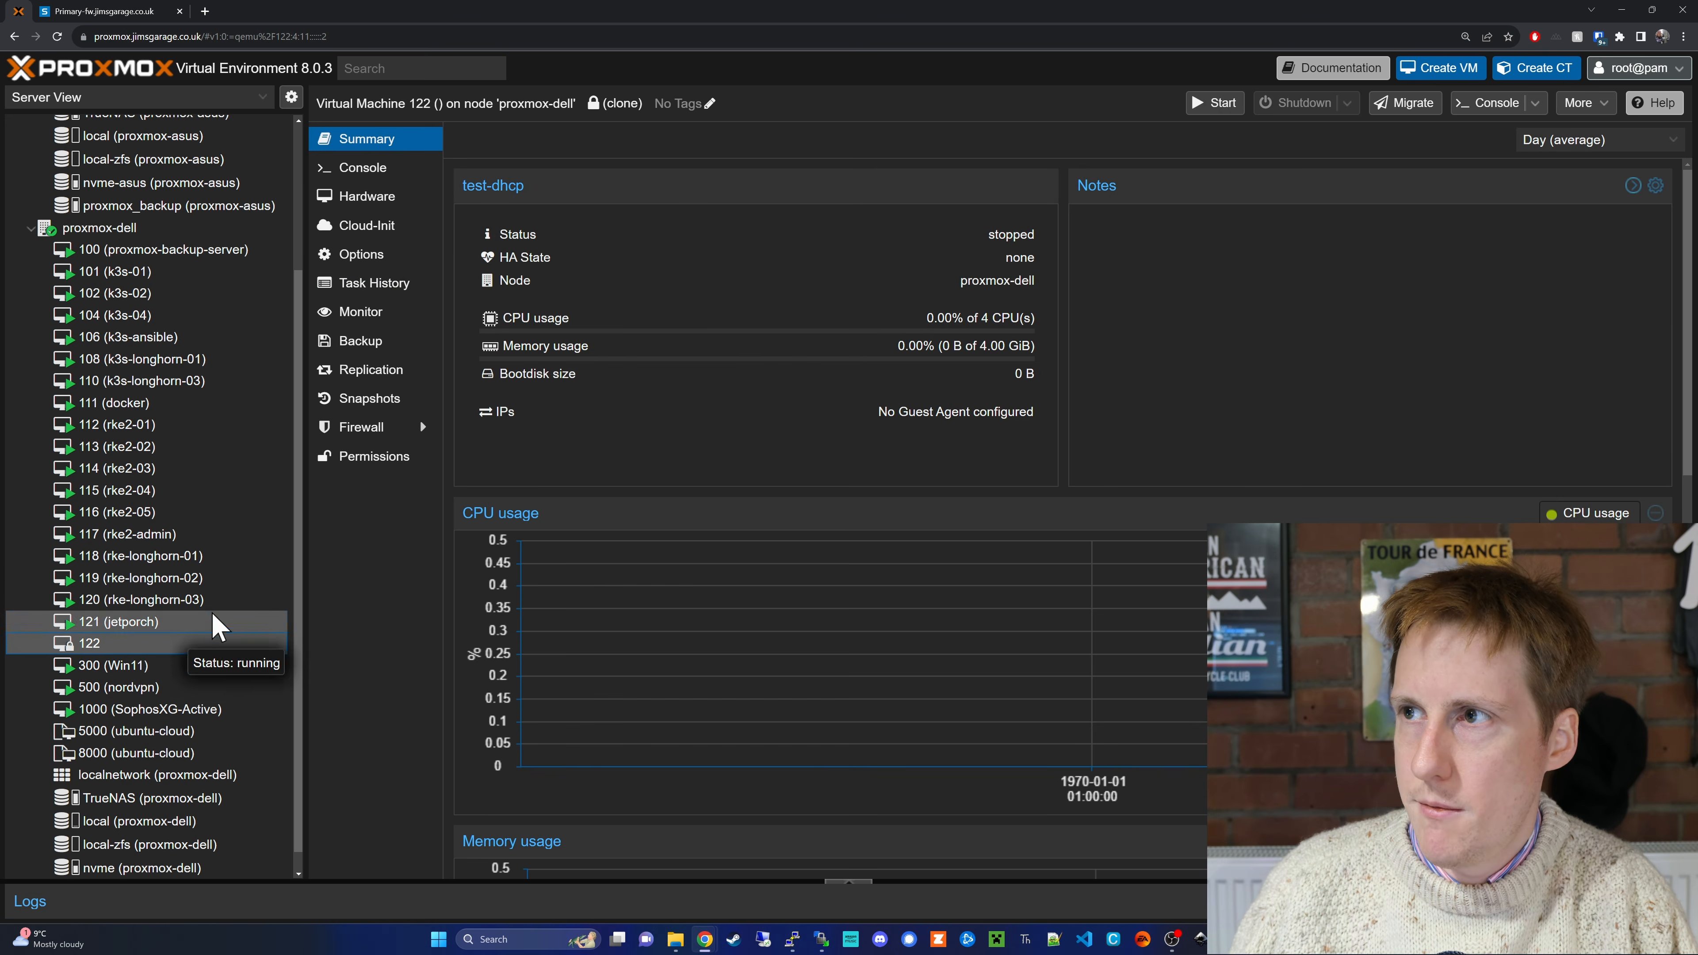
{"action": "left_click", "coordinate": [384, 199]}
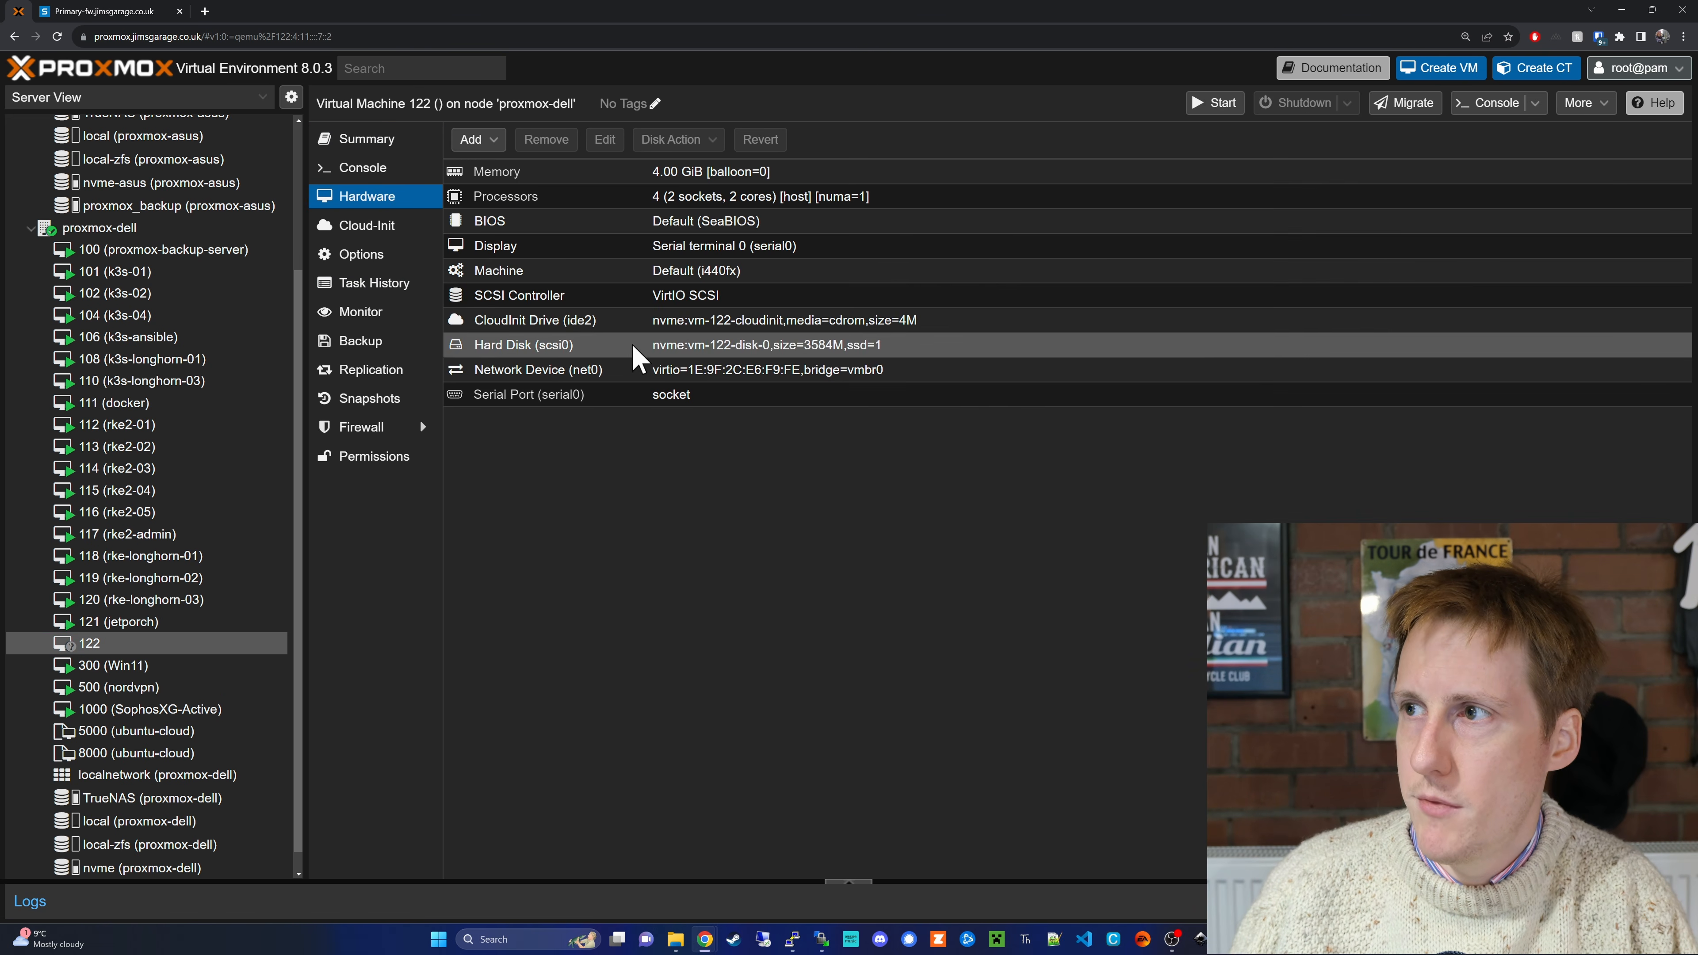
{"action": "left_click", "coordinate": [790, 374]}
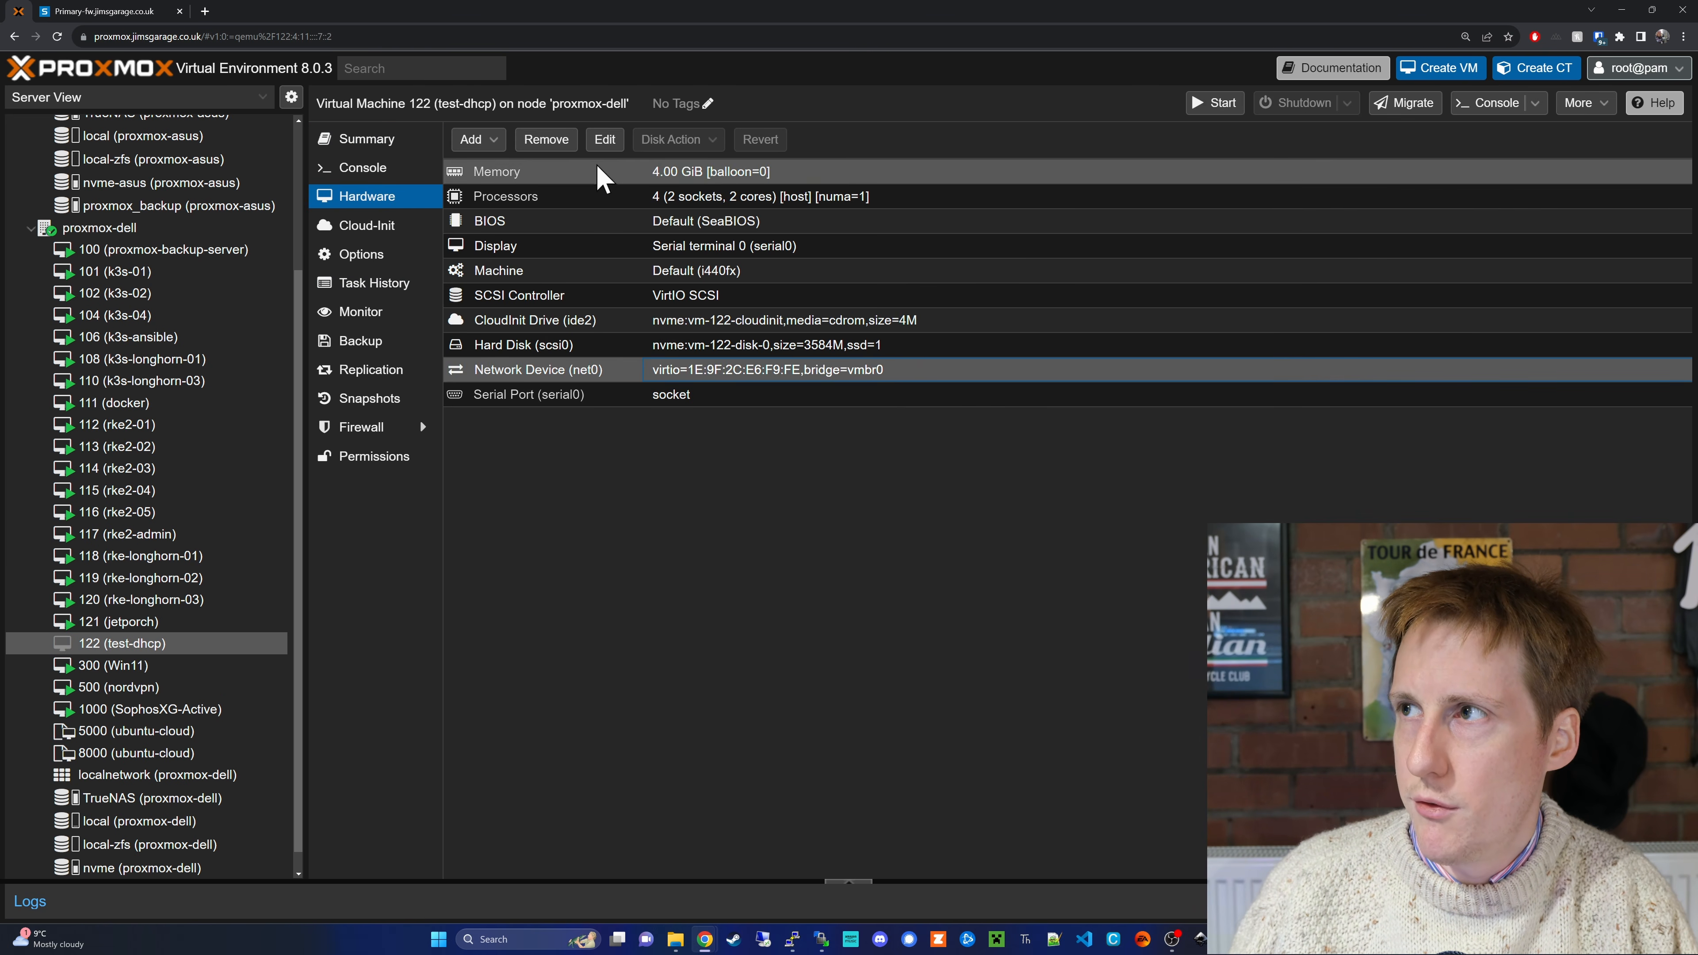
{"action": "left_click", "coordinate": [606, 142]}
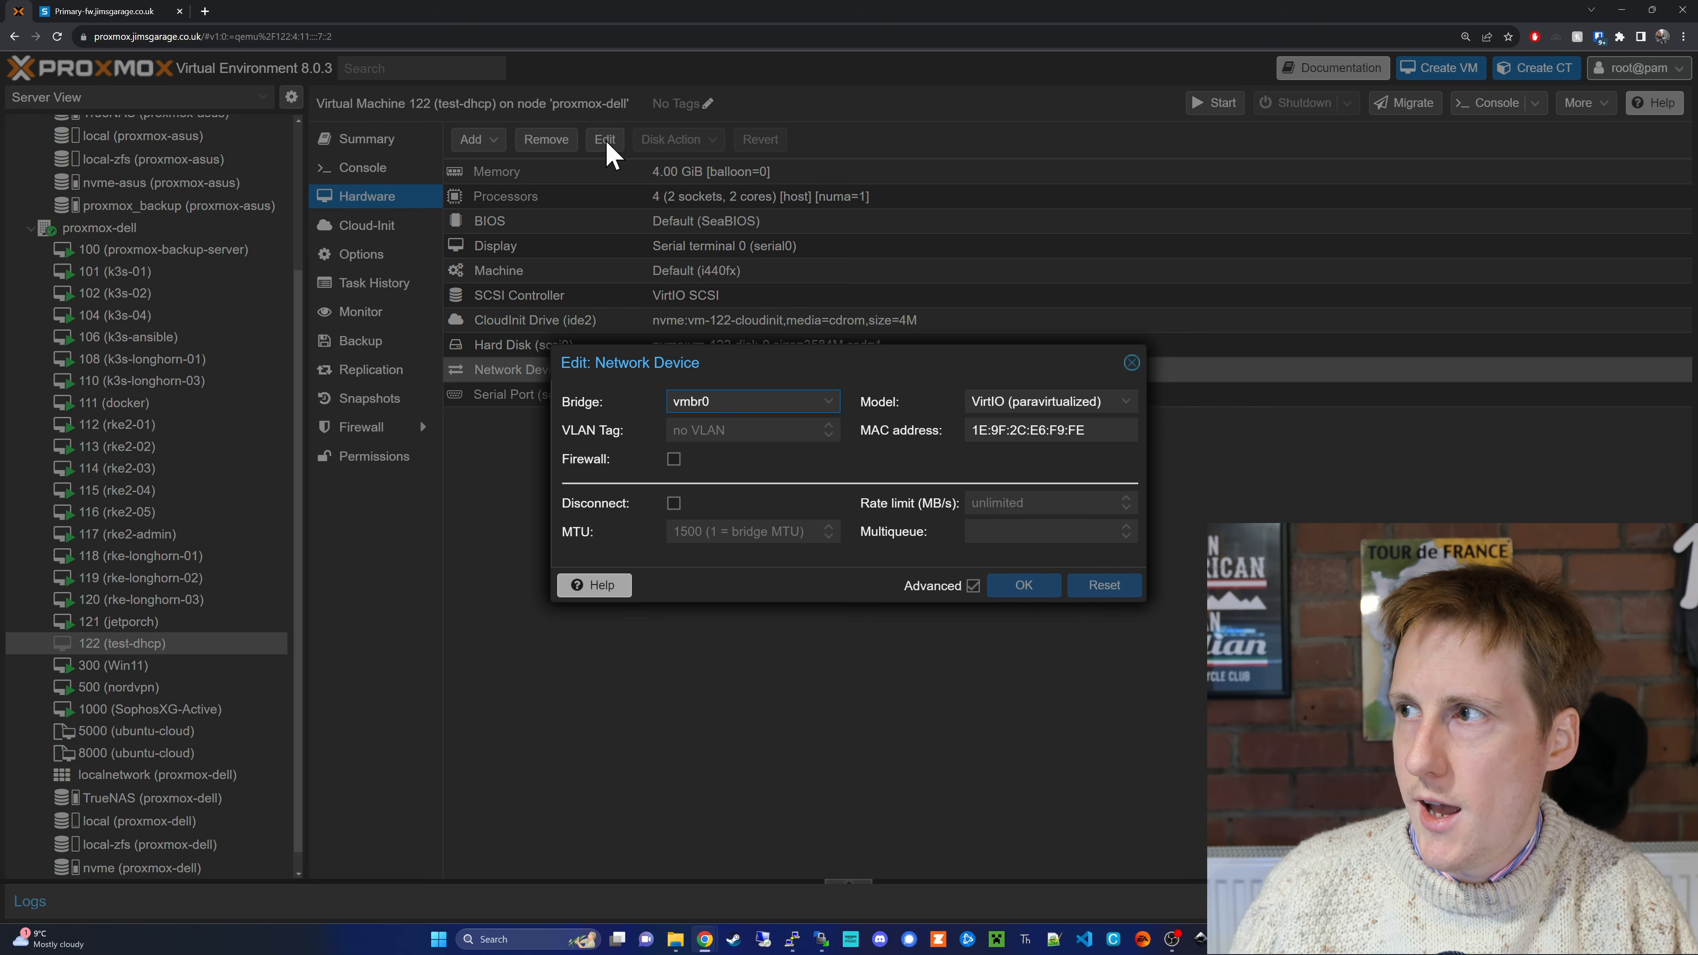
{"action": "left_click", "coordinate": [1014, 432]}
{"action": "right_click", "coordinate": [1014, 432]}
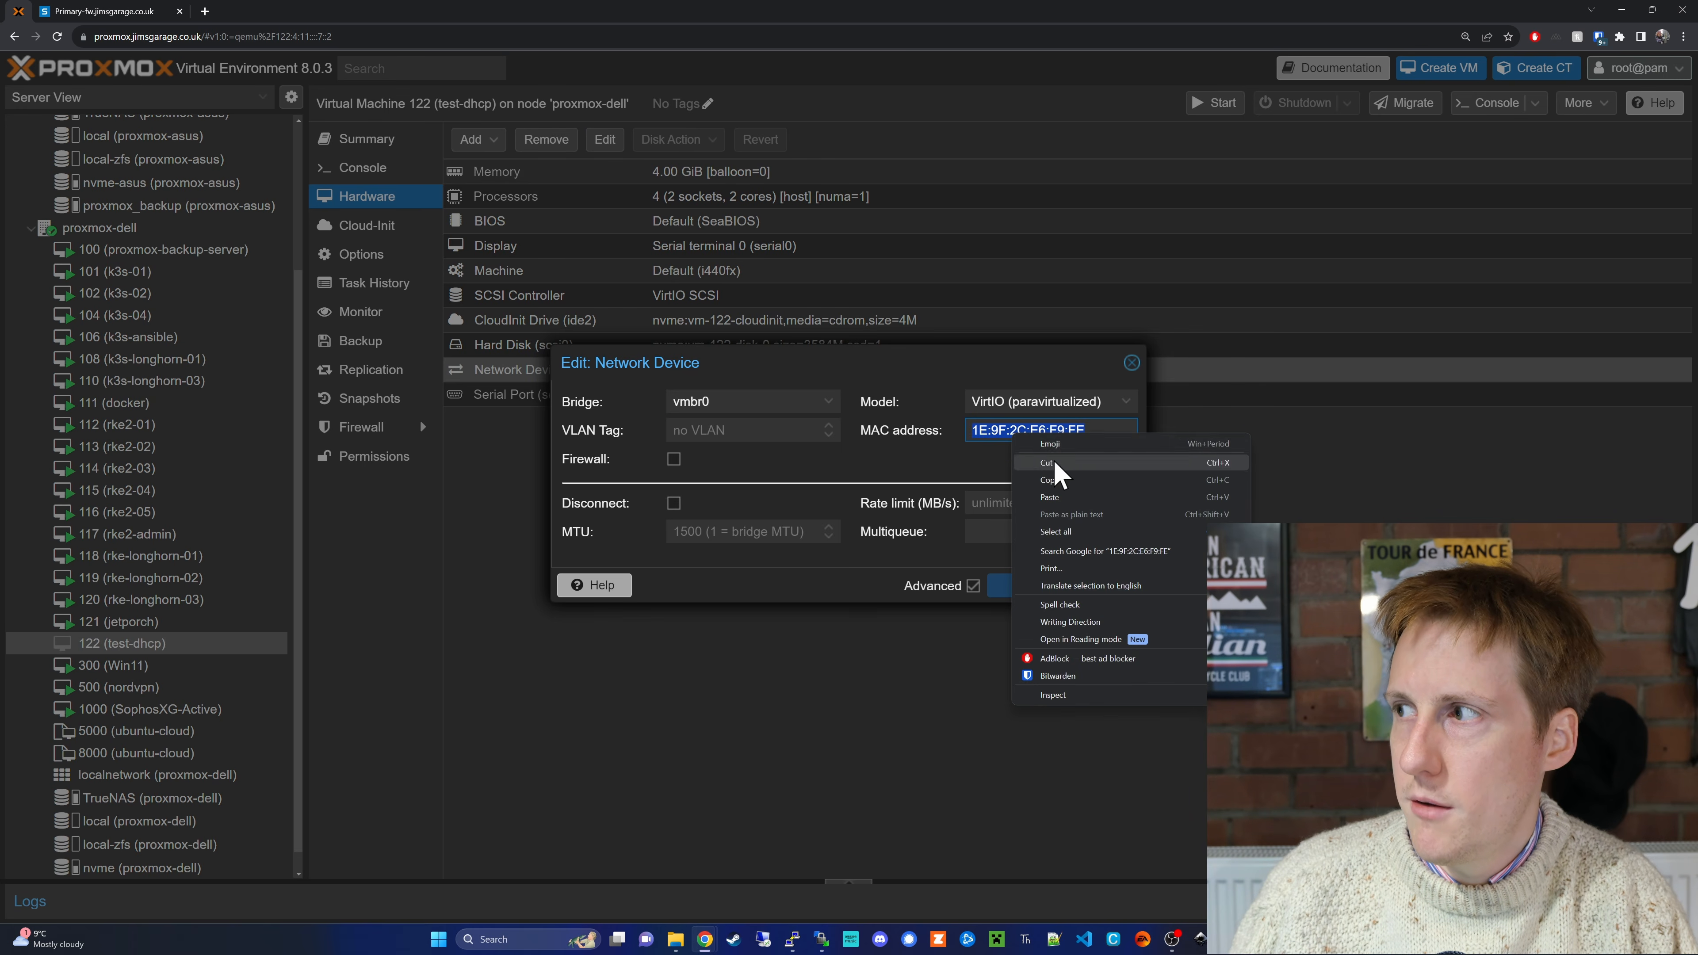
{"action": "left_click", "coordinate": [1066, 482]}
Back in Sophos Firewall, fill in a static IP MAC mapping with the copied MAC address, IP address 192.168.3.45 and hostname test-dhcp
{"action": "key", "text": "ctrl+Tab"}
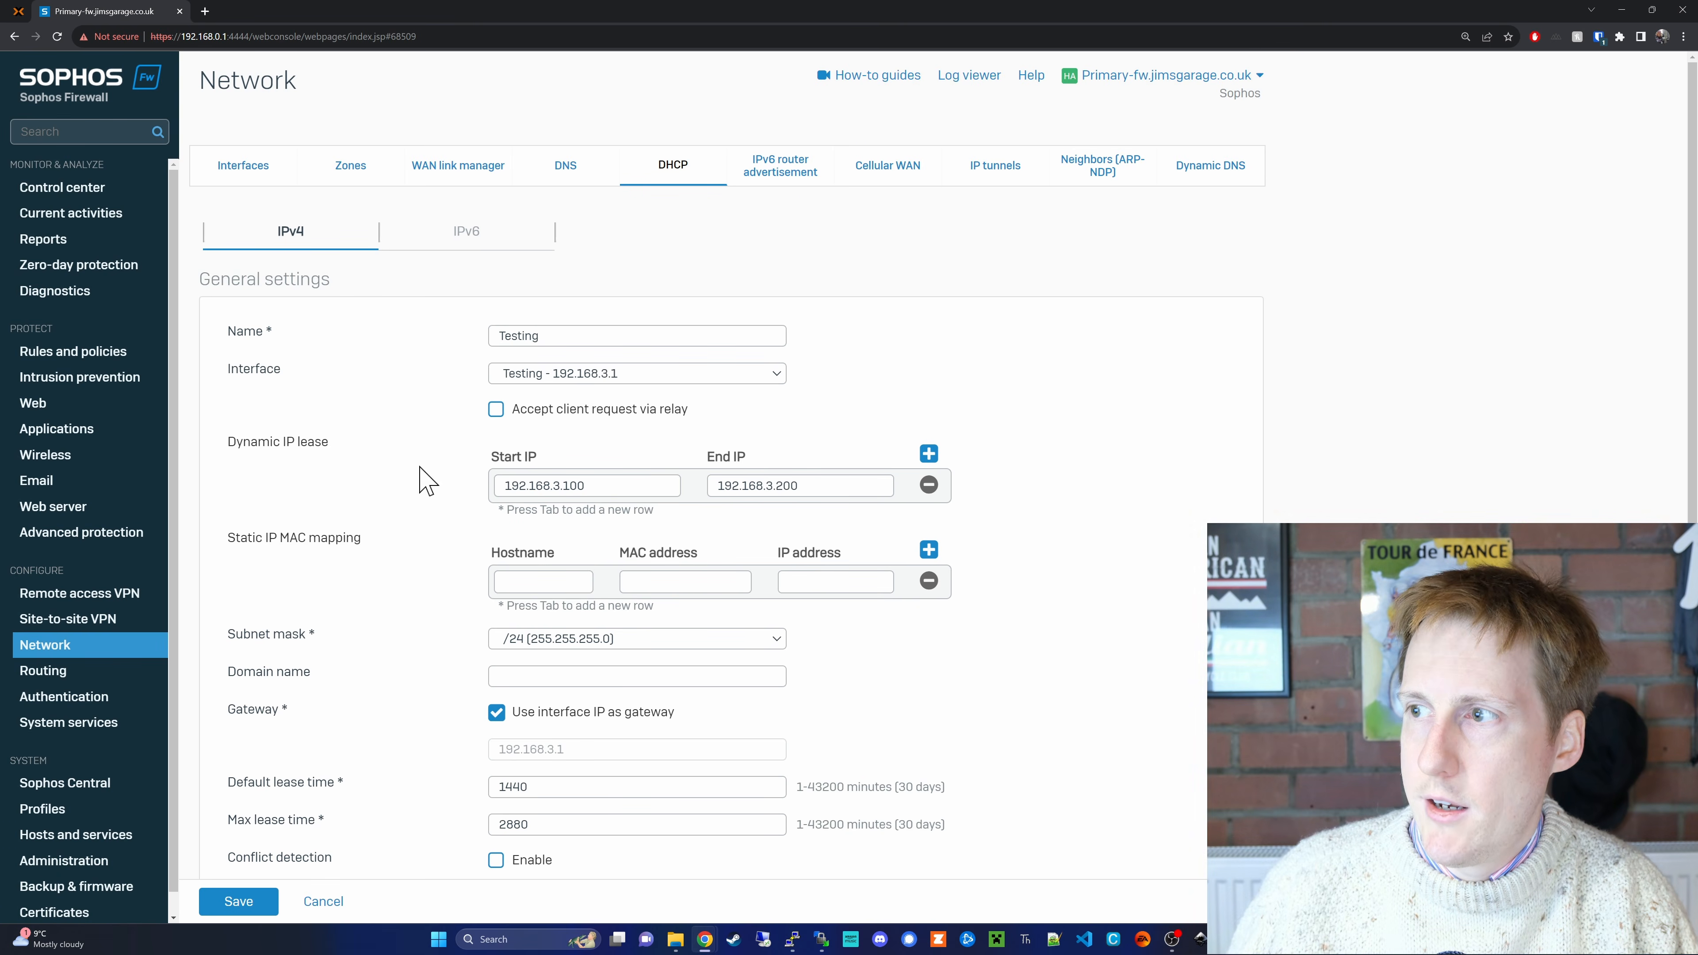
{"action": "right_click", "coordinate": [693, 581]}
{"action": "left_click", "coordinate": [769, 706]}
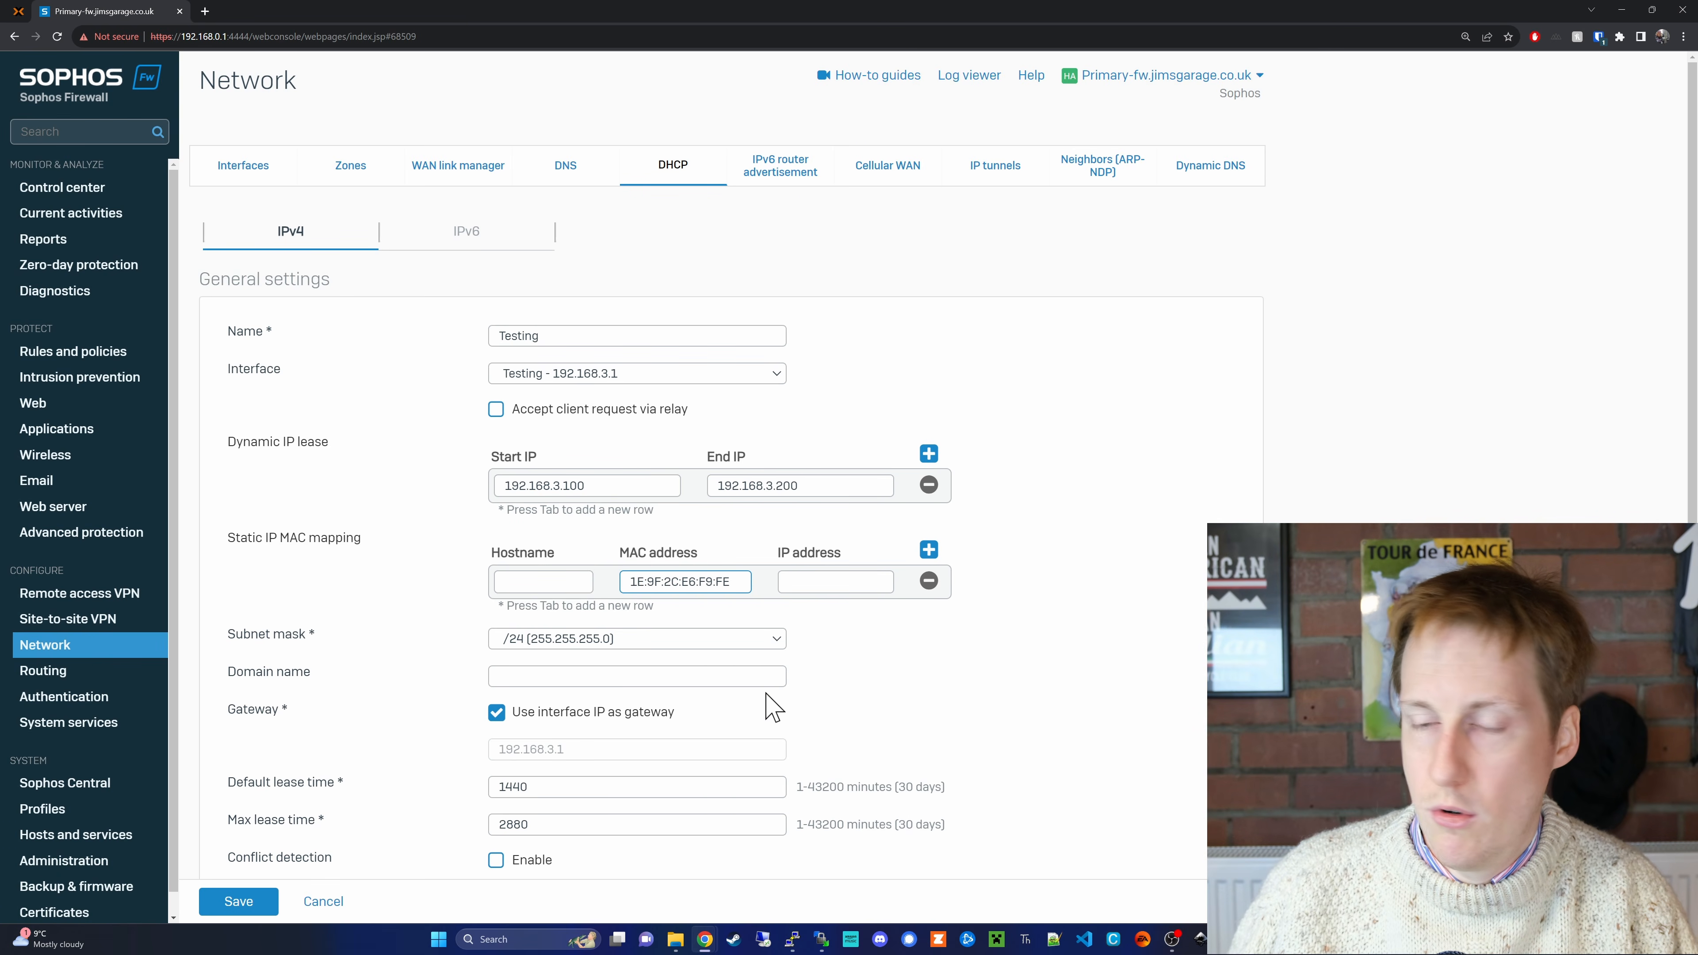
{"action": "left_click", "coordinate": [832, 581]}
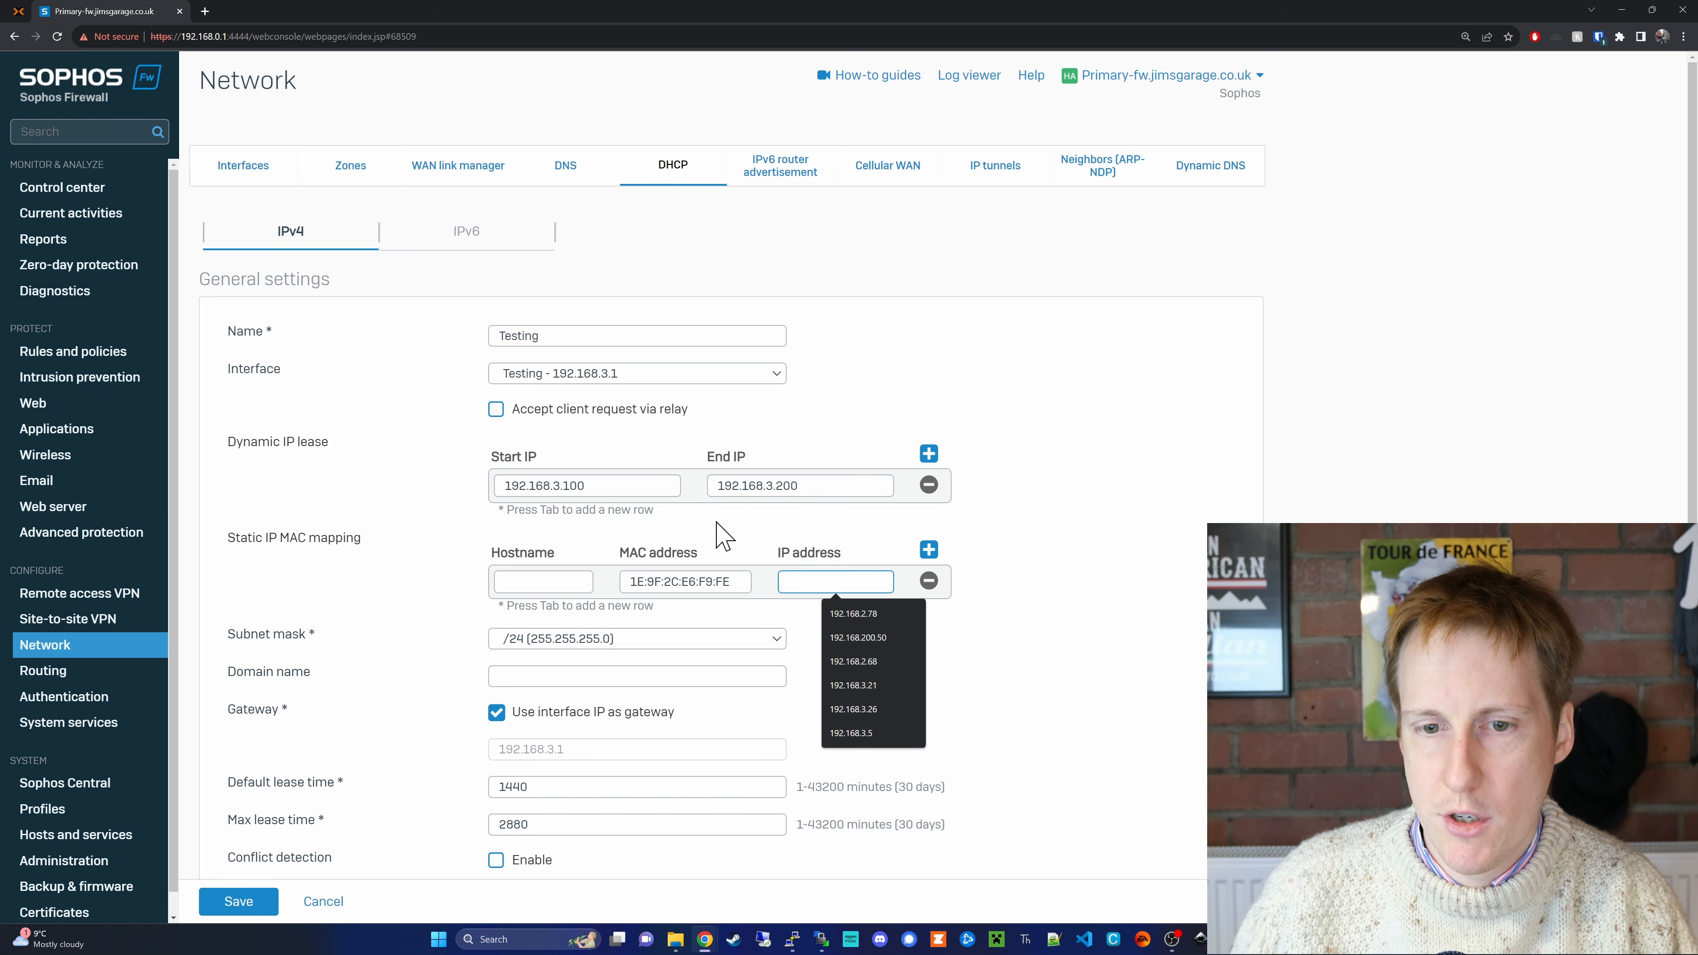
{"action": "type", "text": "192."}
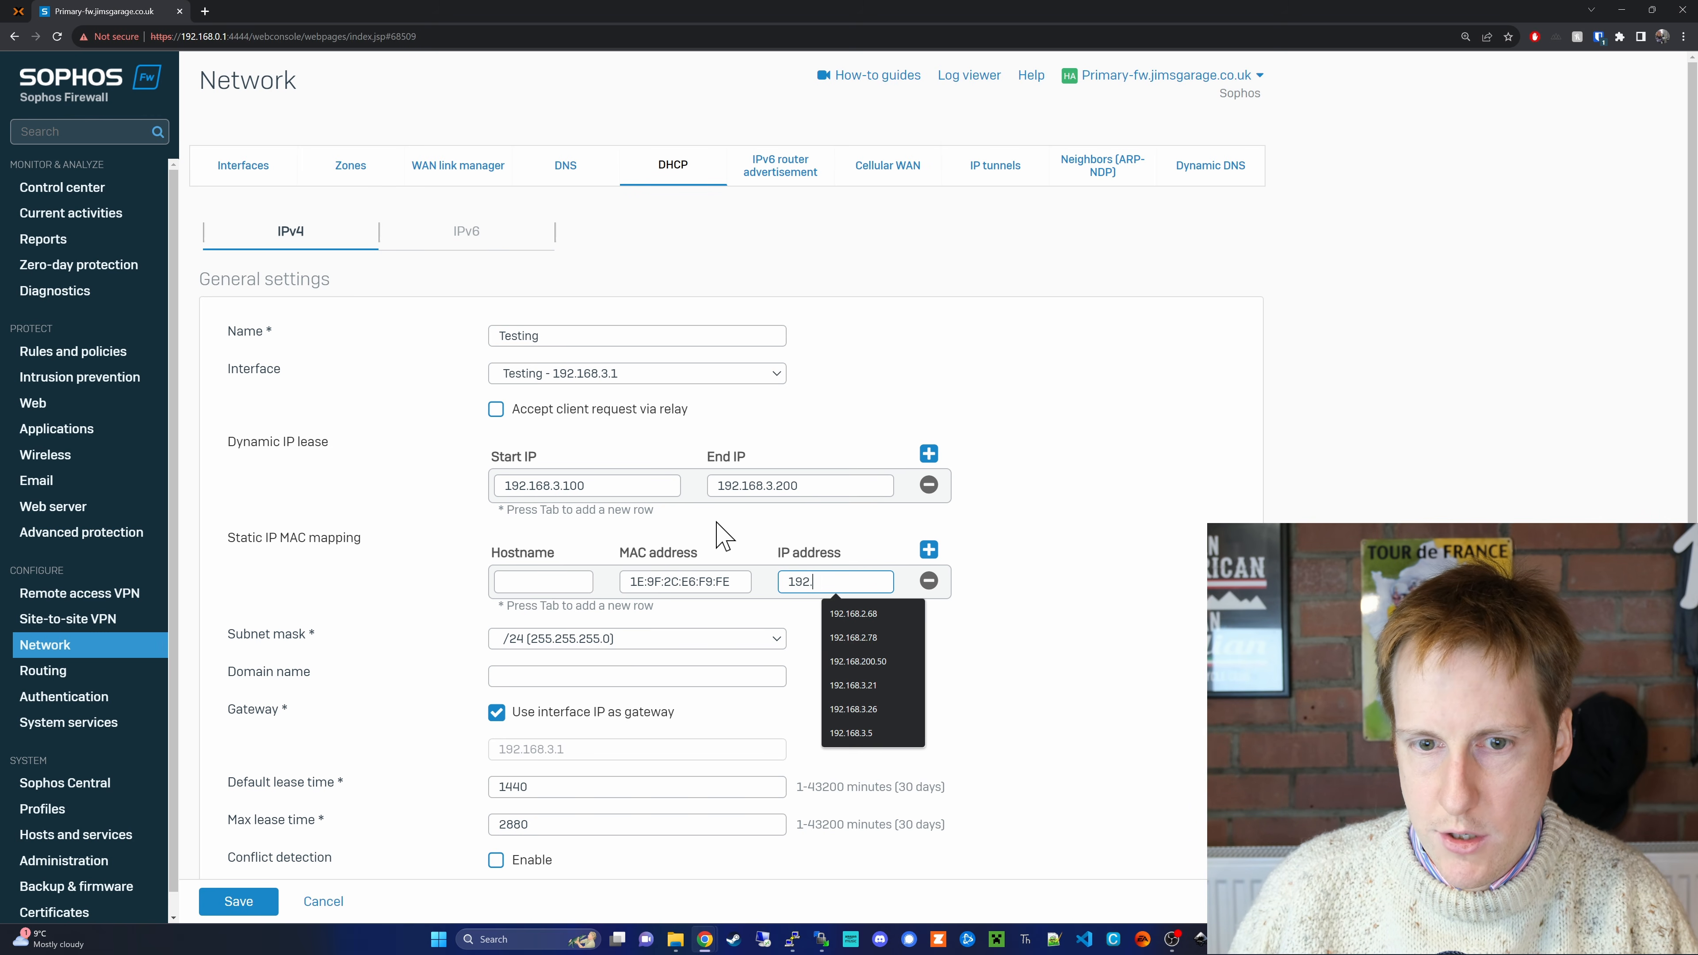
{"action": "type", "text": "168.3."}
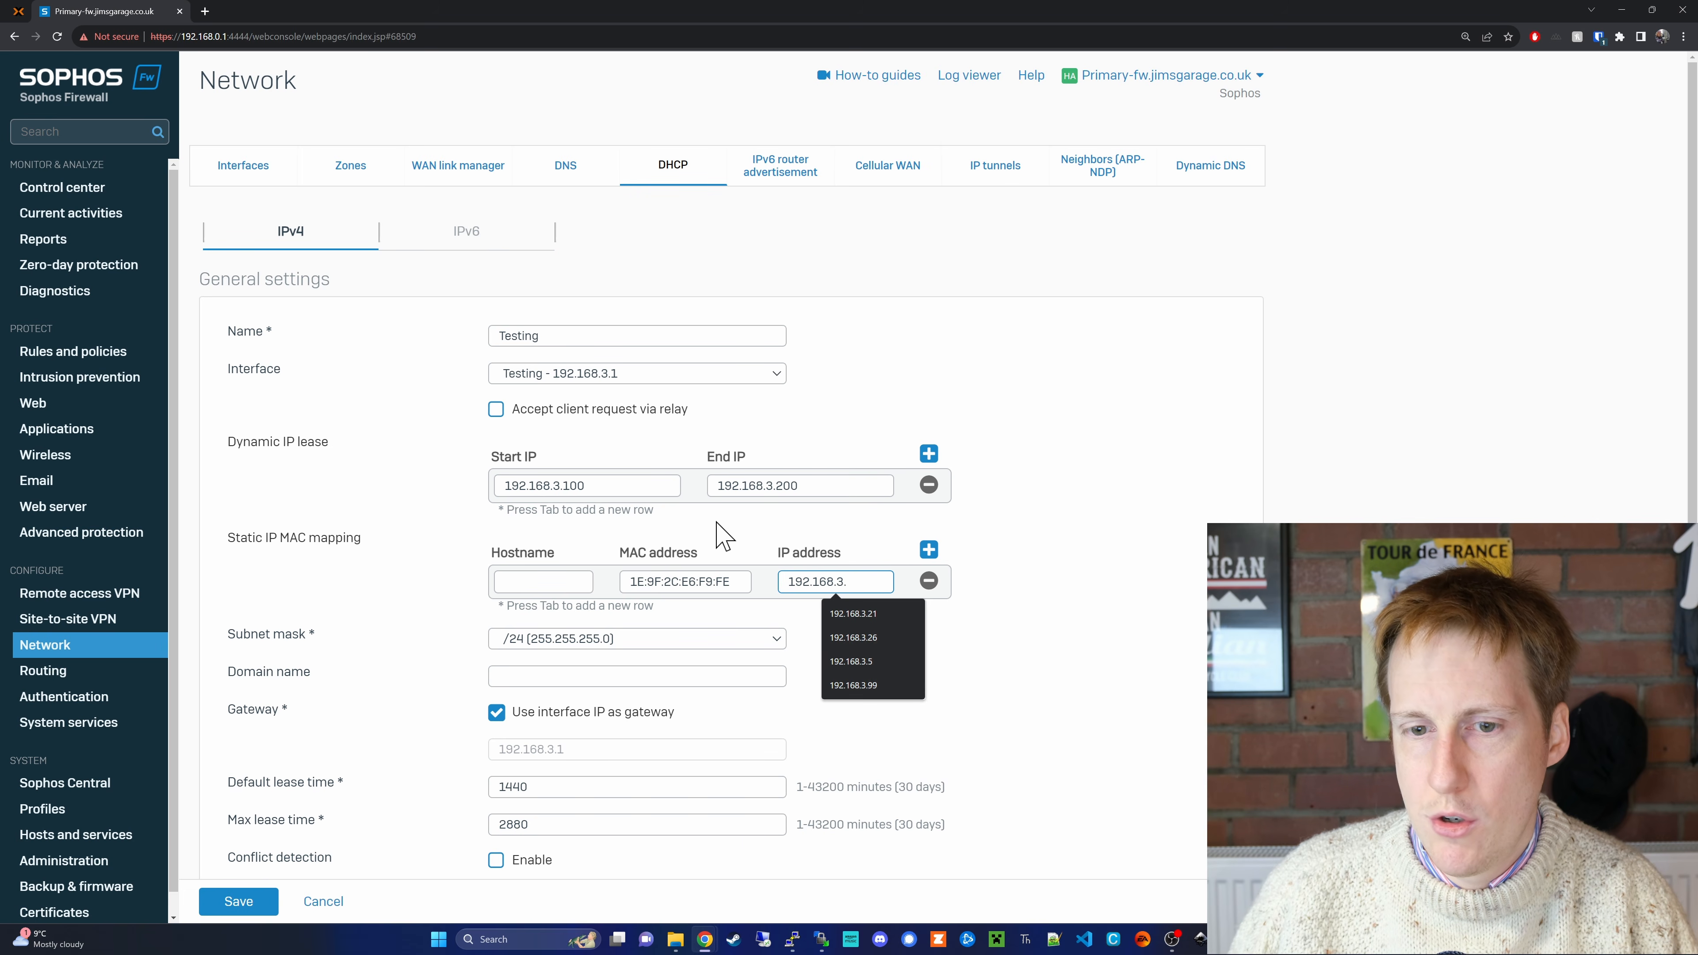
{"action": "type", "text": "45"}
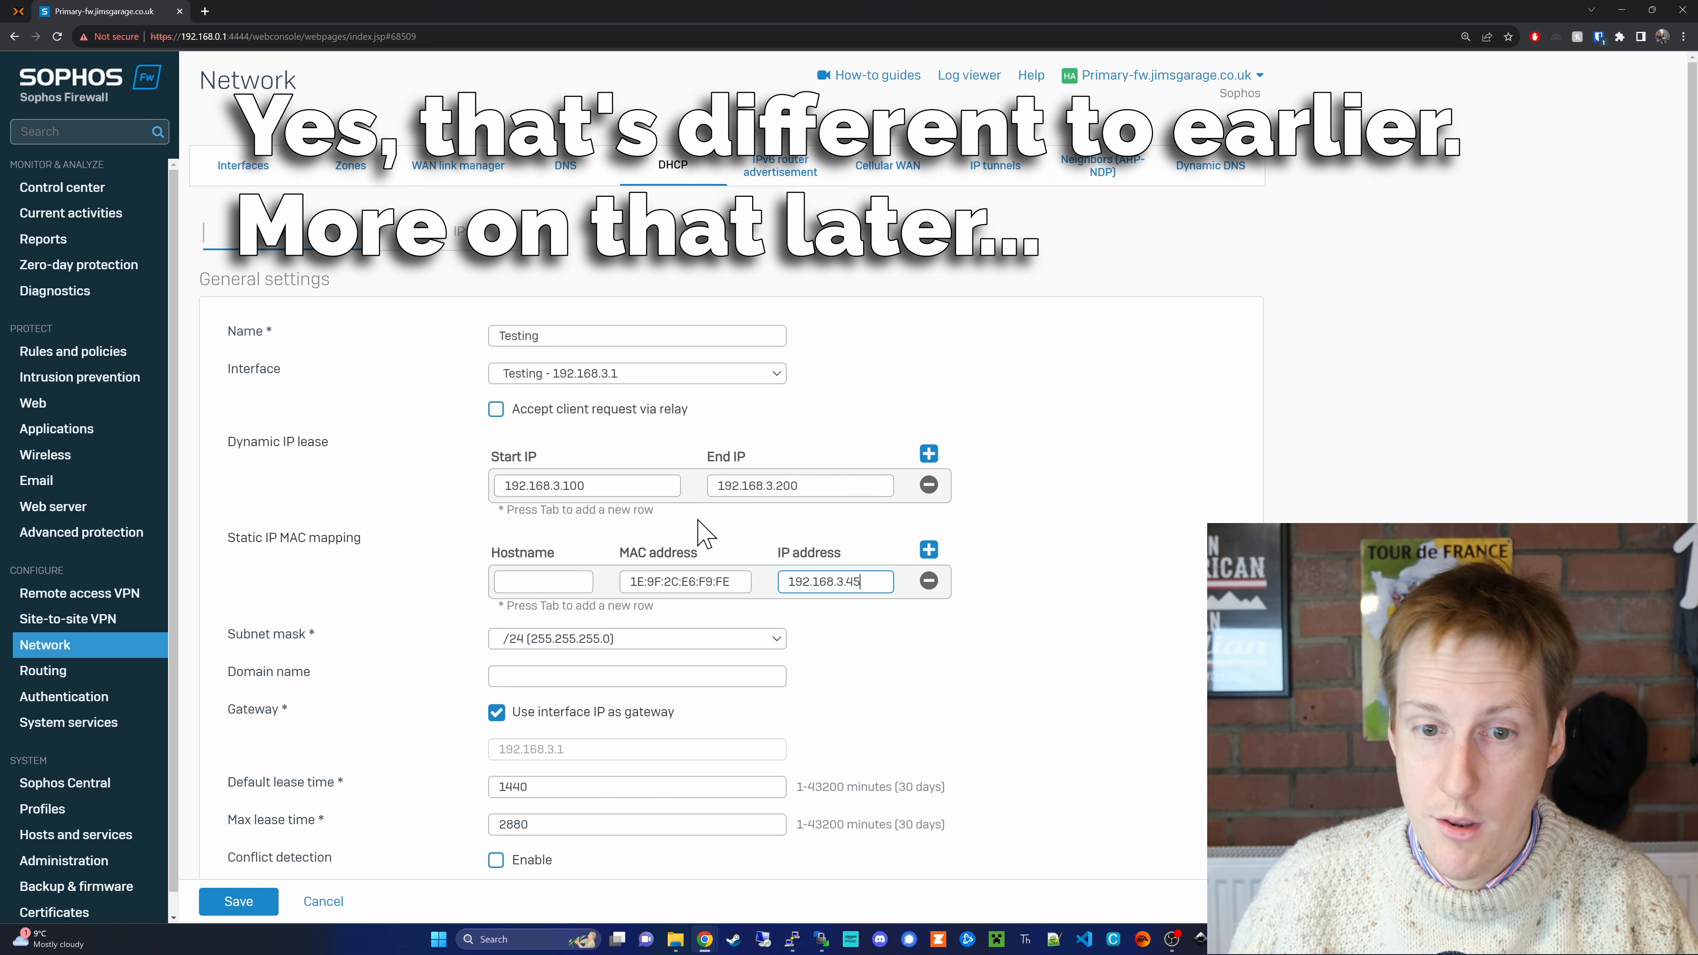
{"action": "left_click", "coordinate": [553, 581]}
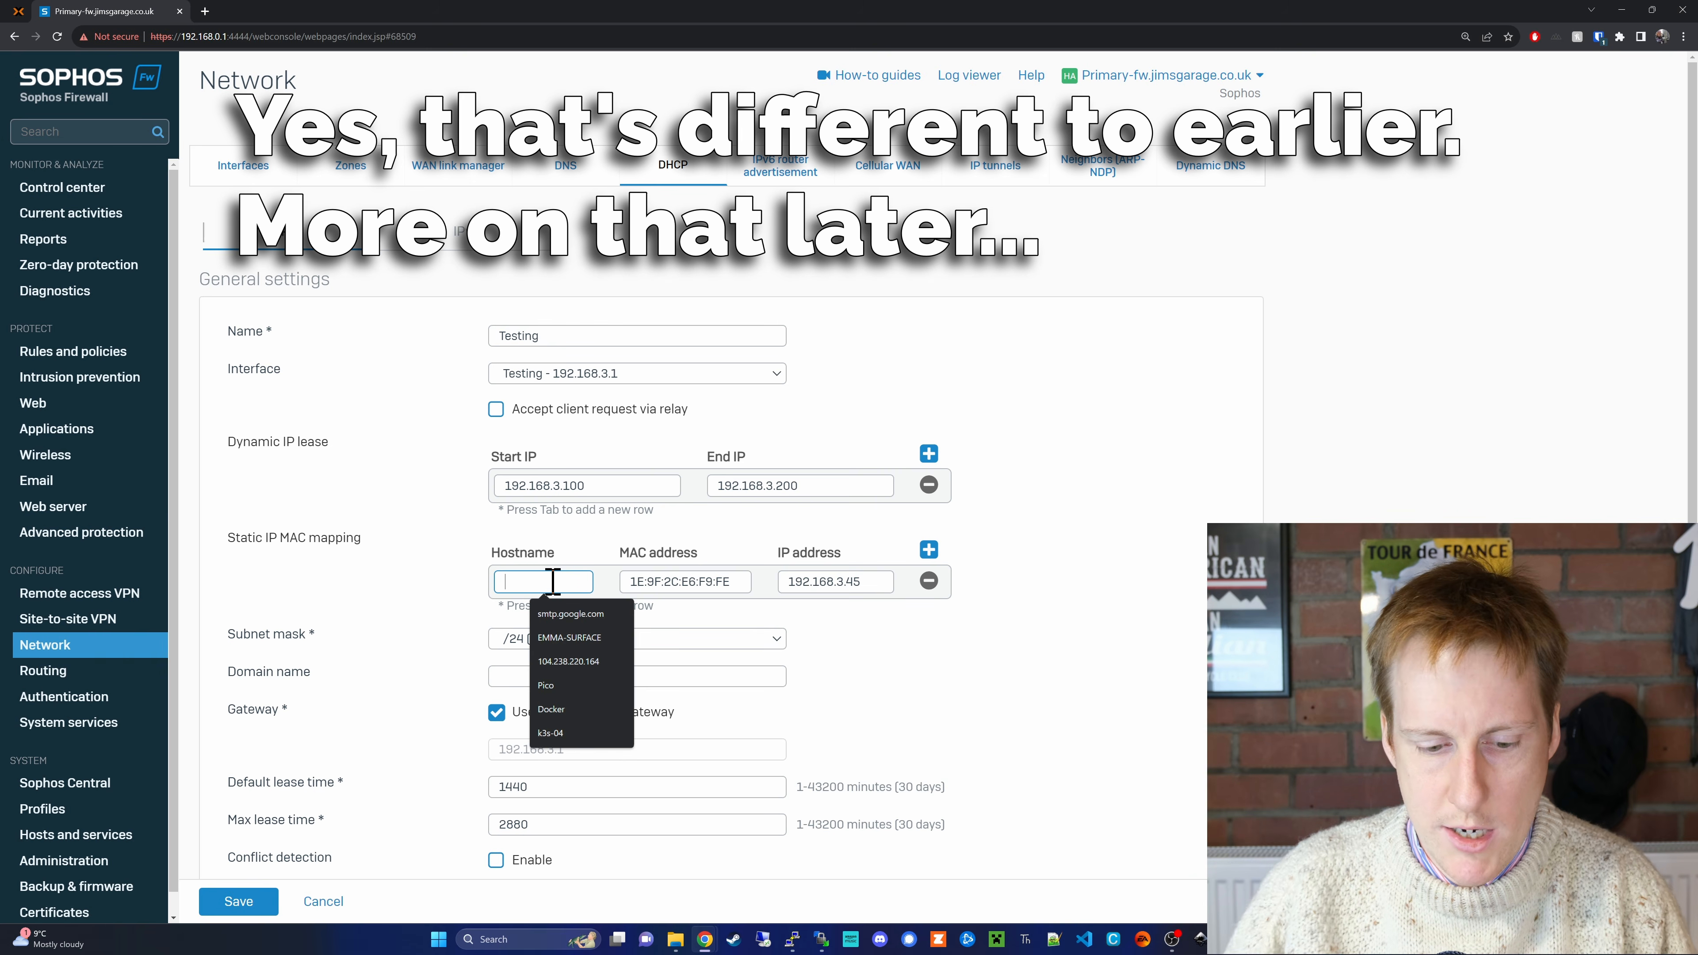
{"action": "type", "text": "test-dhcp"}
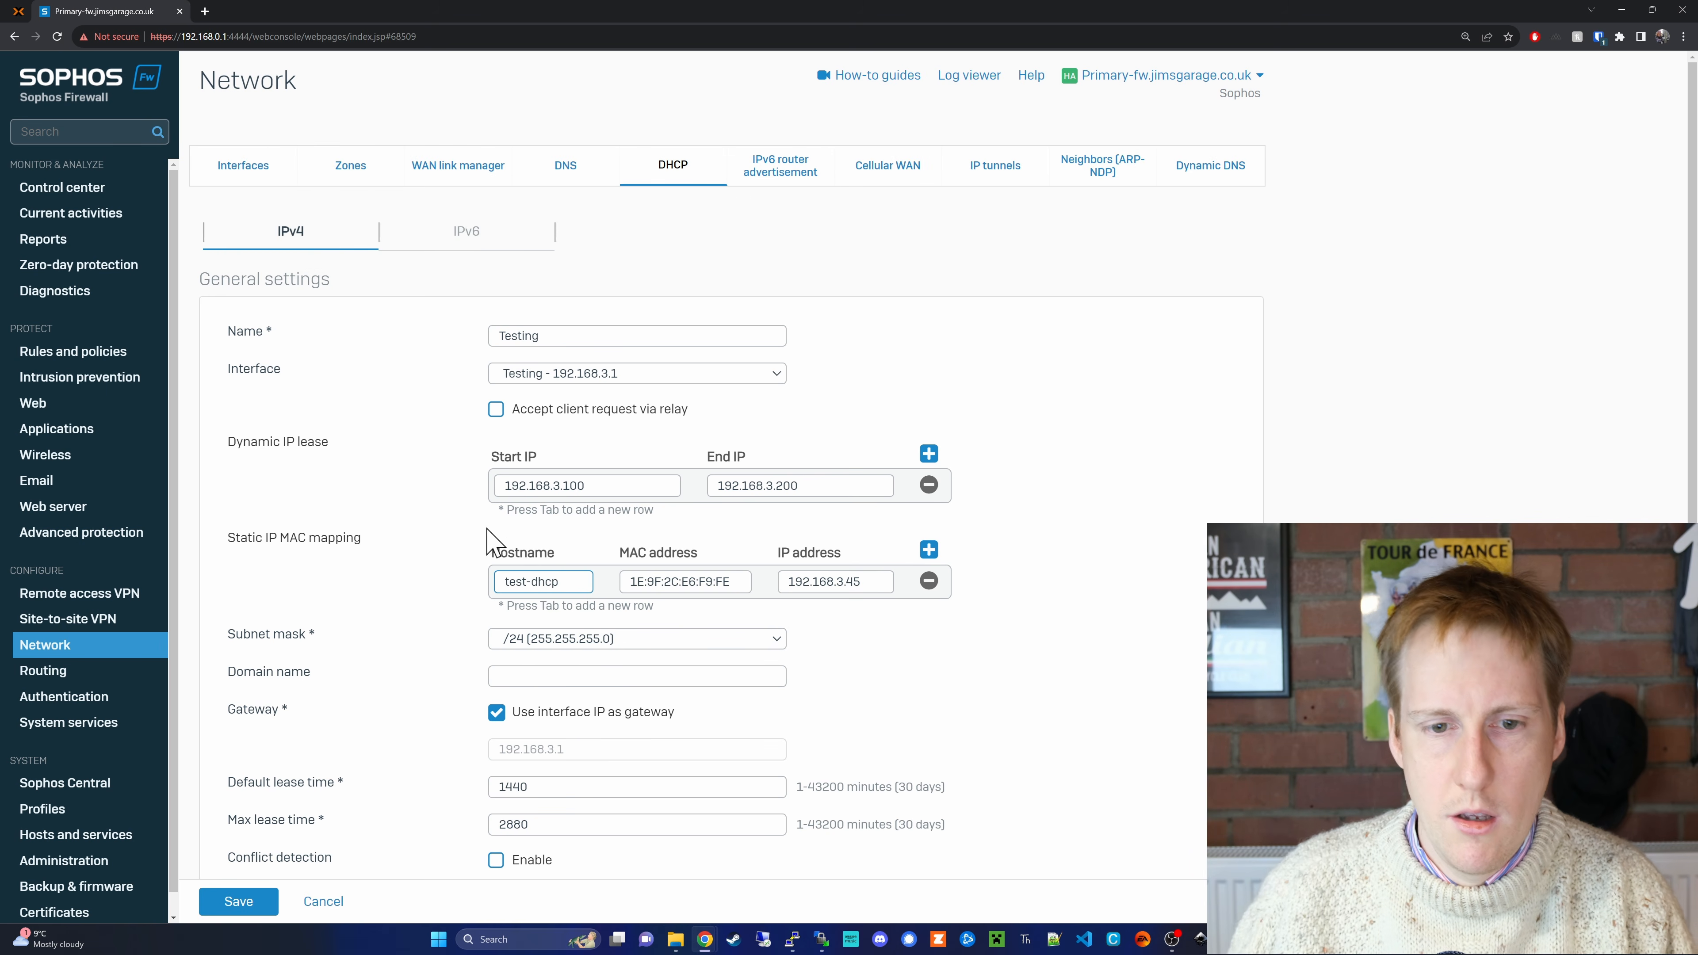
{"action": "left_click", "coordinate": [458, 573]}
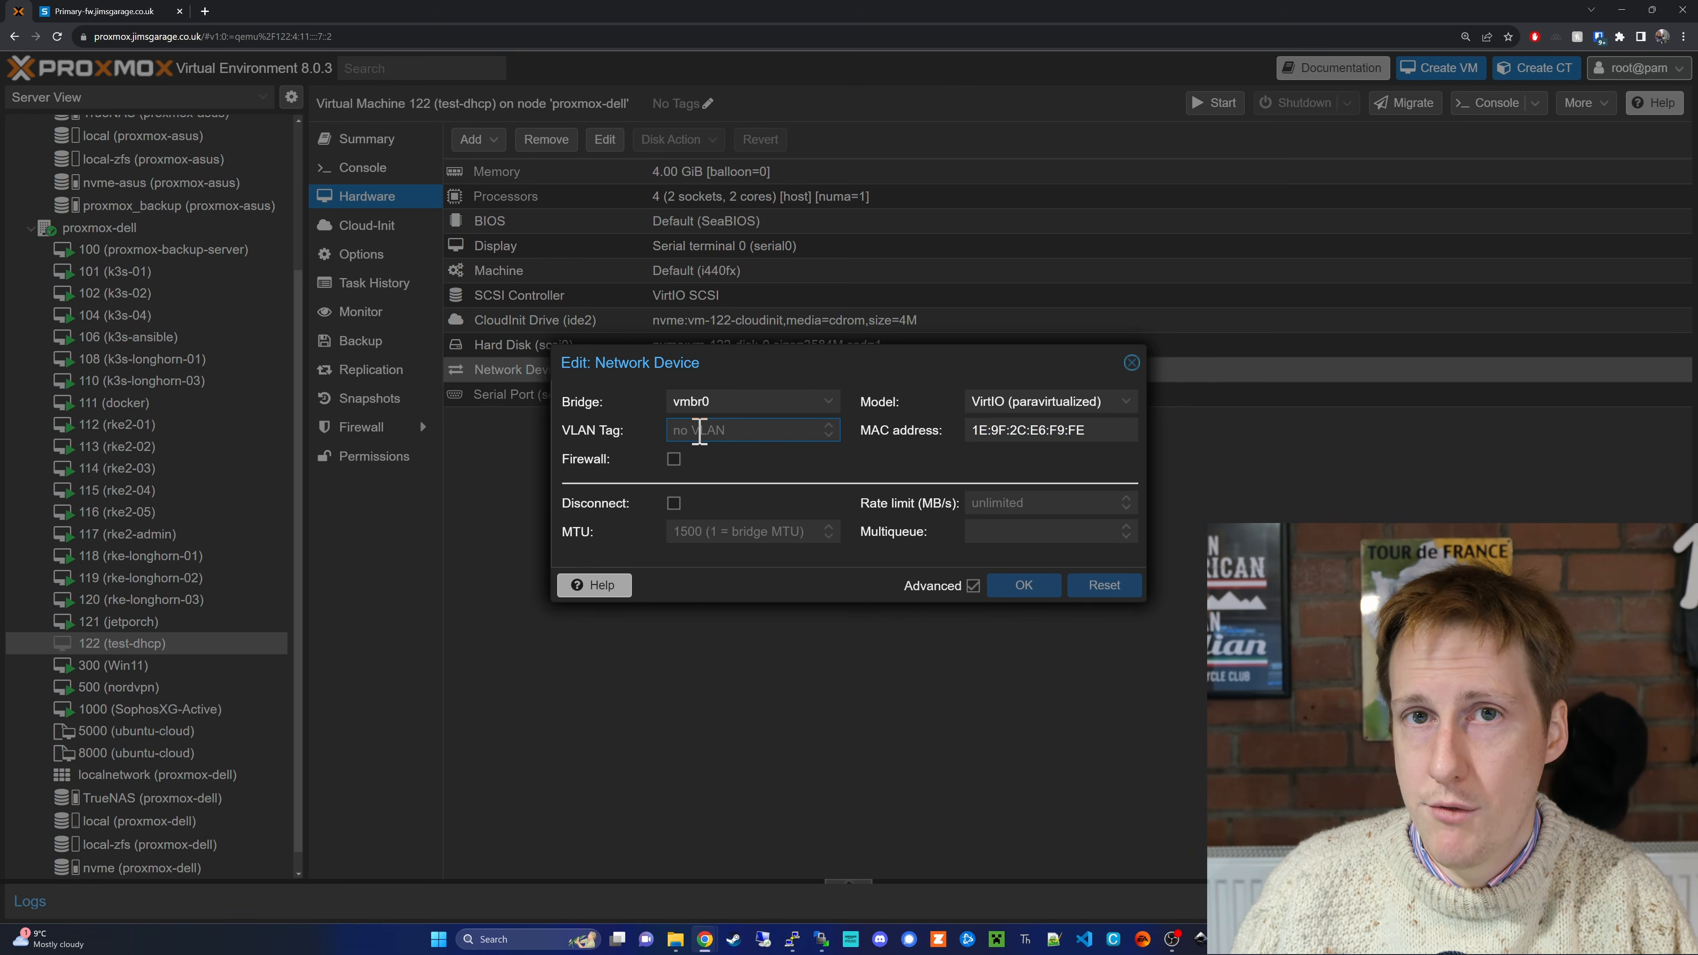
In Proxmox, set VLAN tag 3 on VM 122's network device and resize its hard disk scsi0 to 8.50 GiB
{"action": "type", "text": "3"}
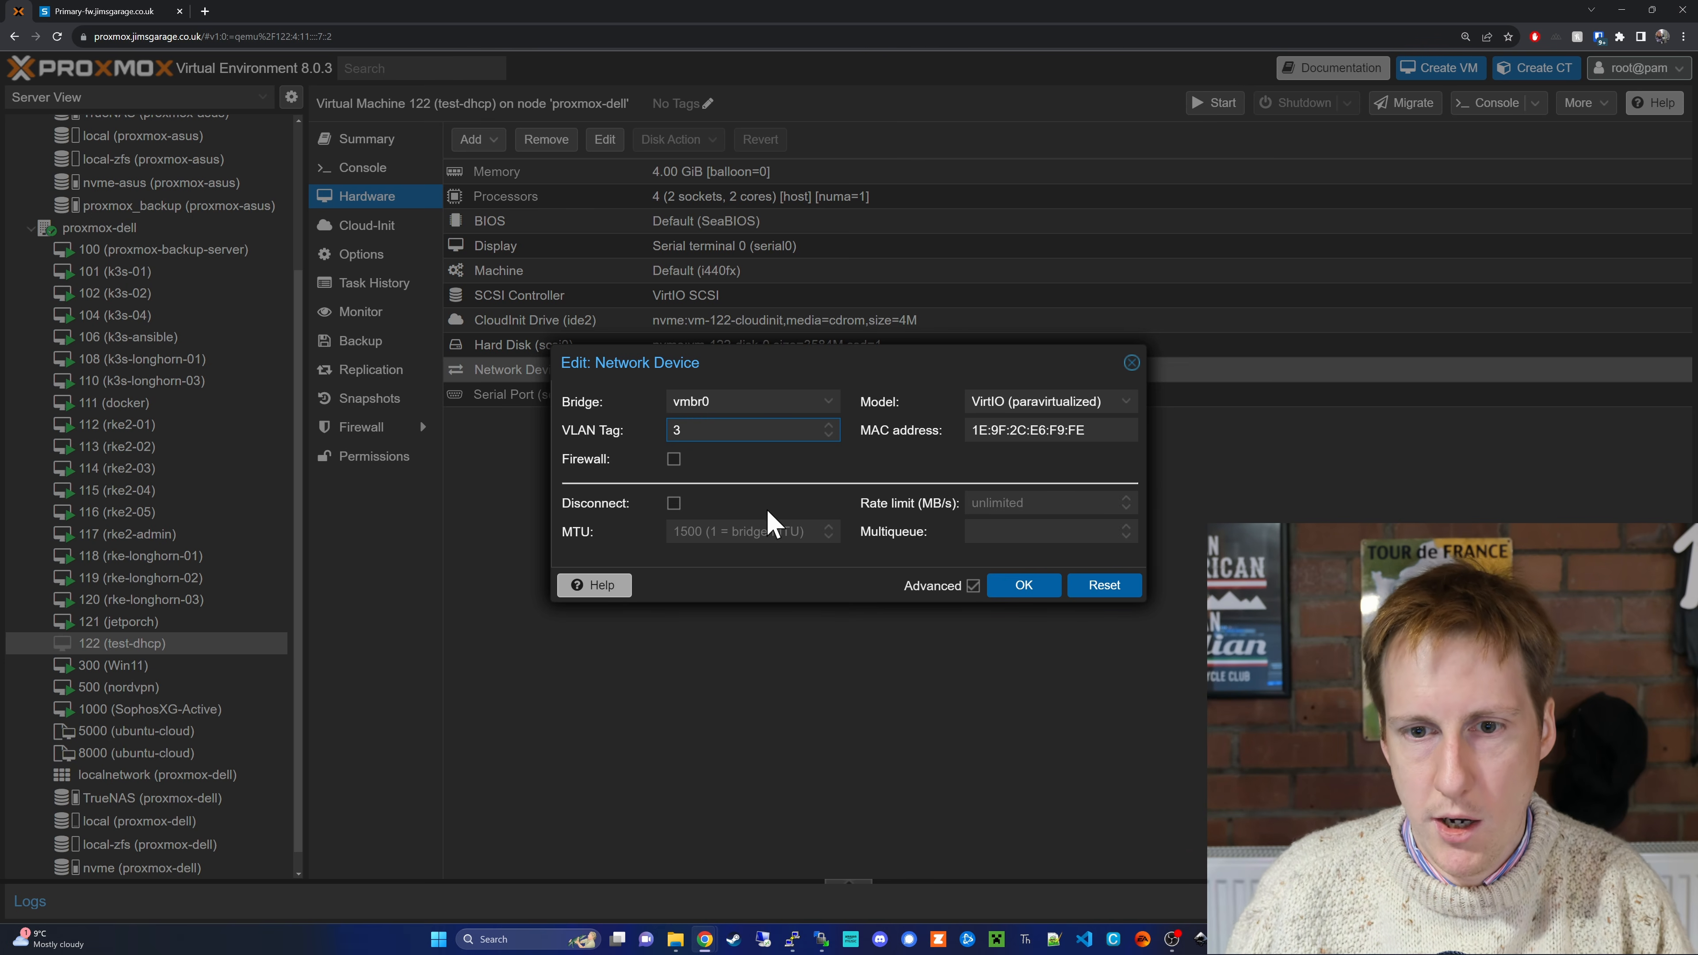
{"action": "left_click", "coordinate": [1030, 595]}
{"action": "left_click", "coordinate": [834, 348]}
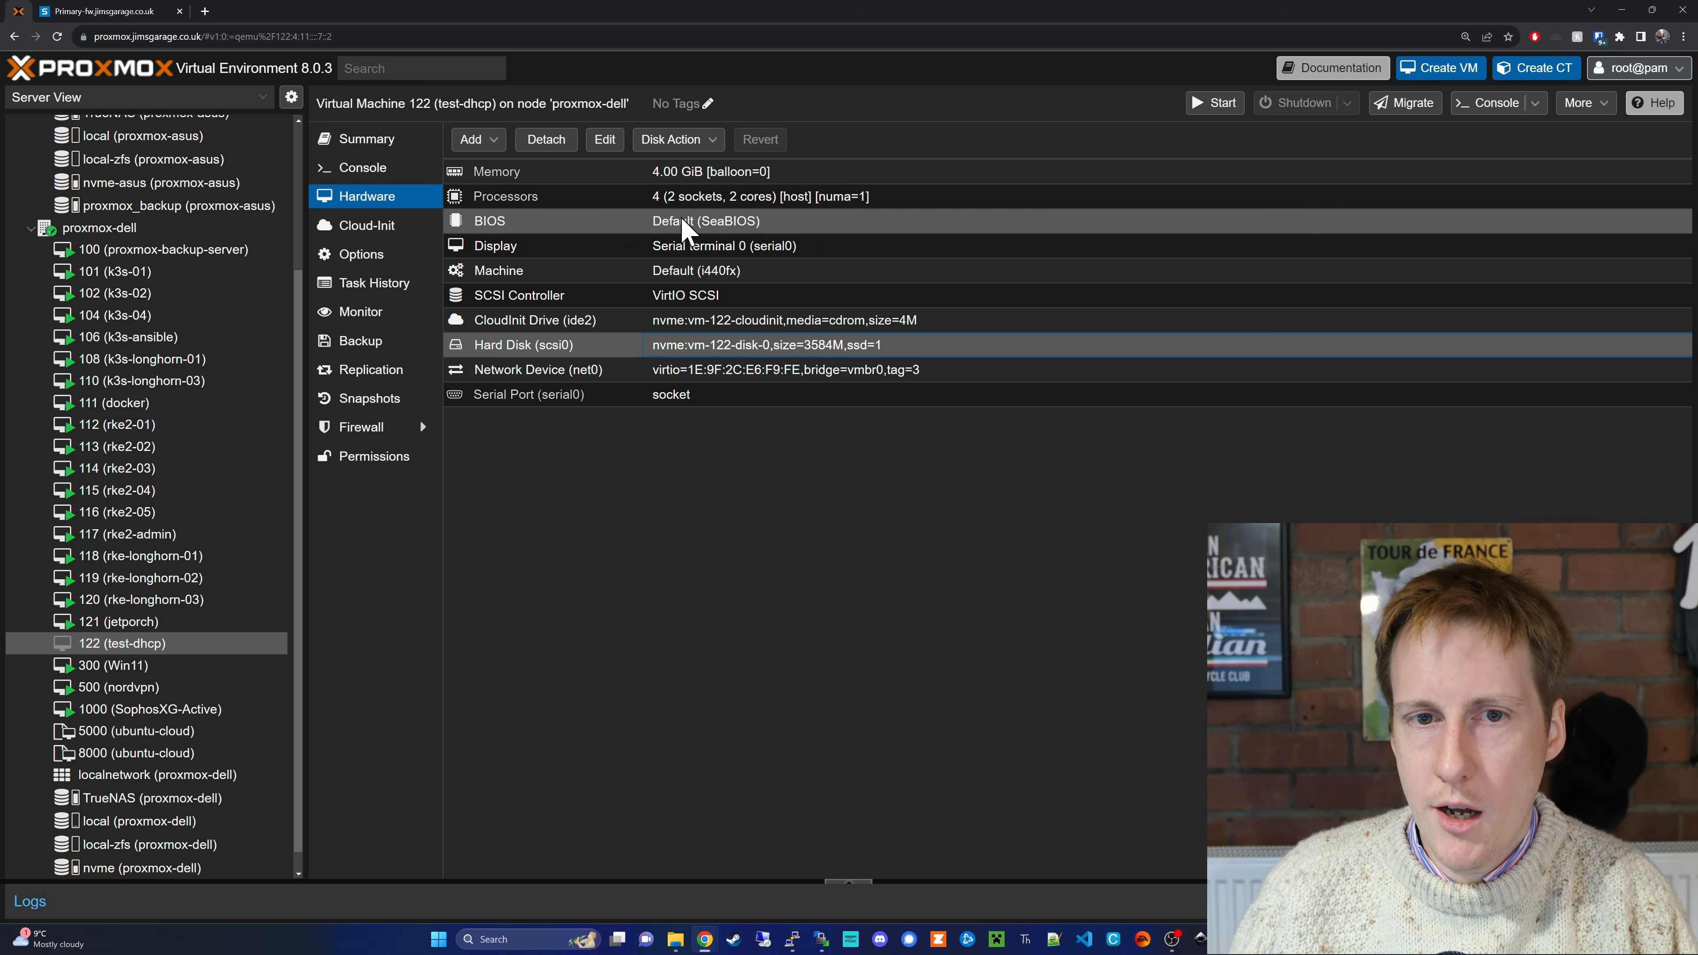
{"action": "left_click", "coordinate": [670, 140]}
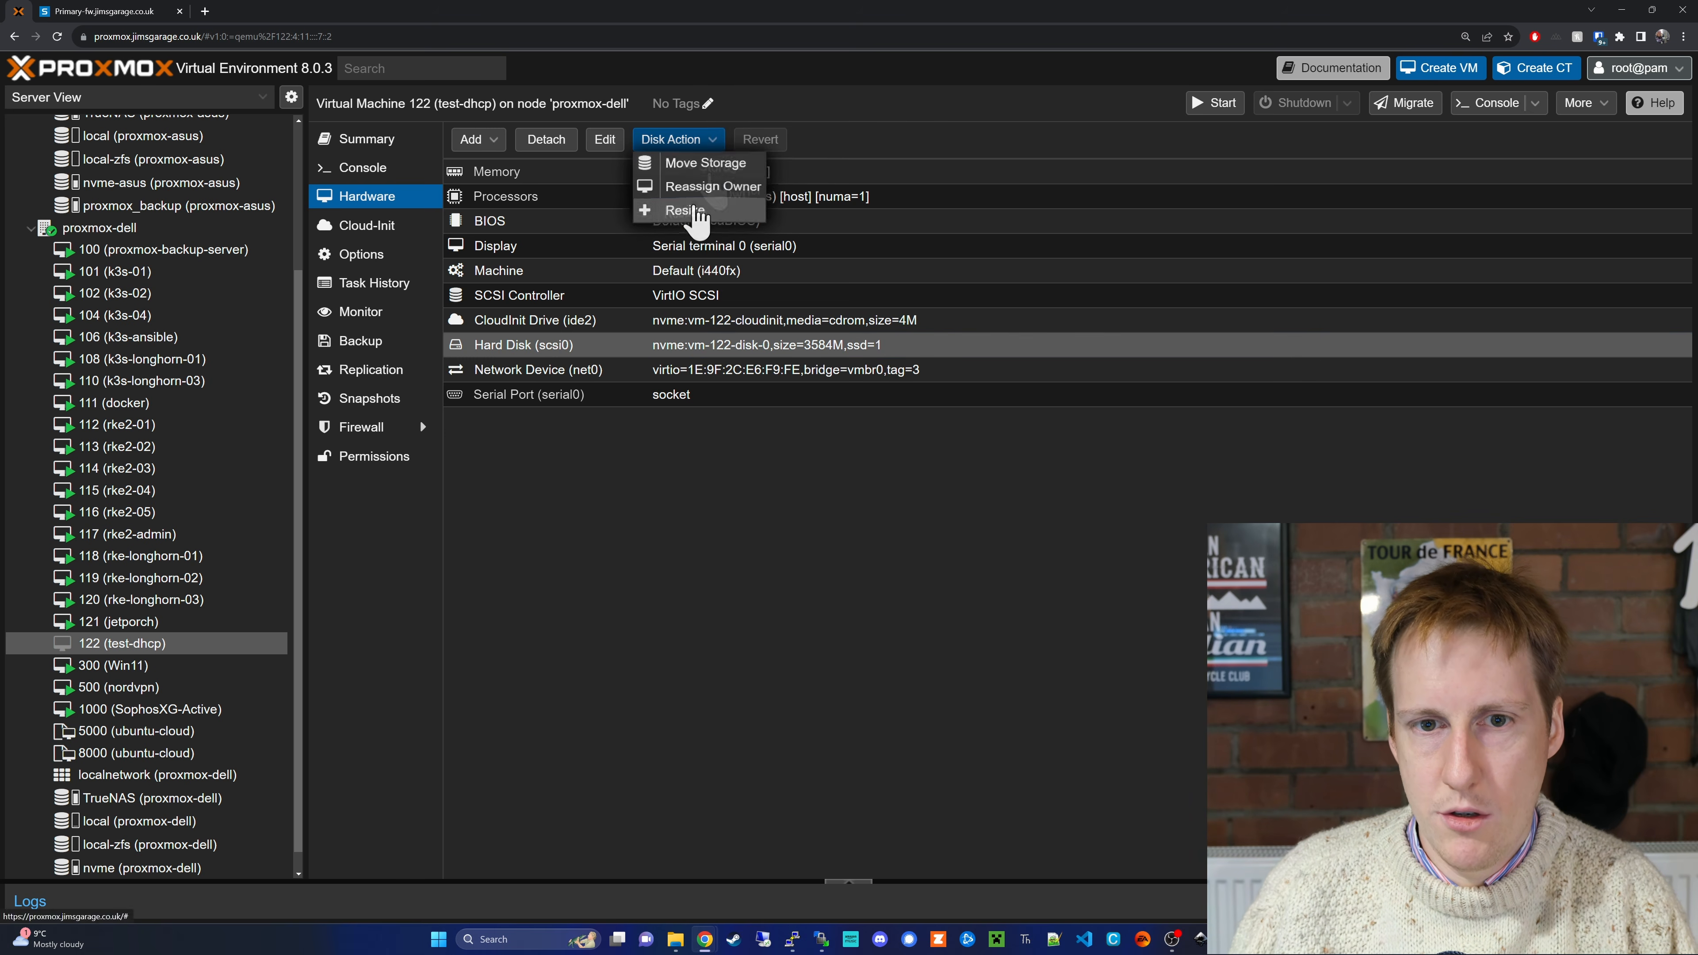
{"action": "left_click", "coordinate": [695, 213]}
{"action": "left_click", "coordinate": [900, 499]}
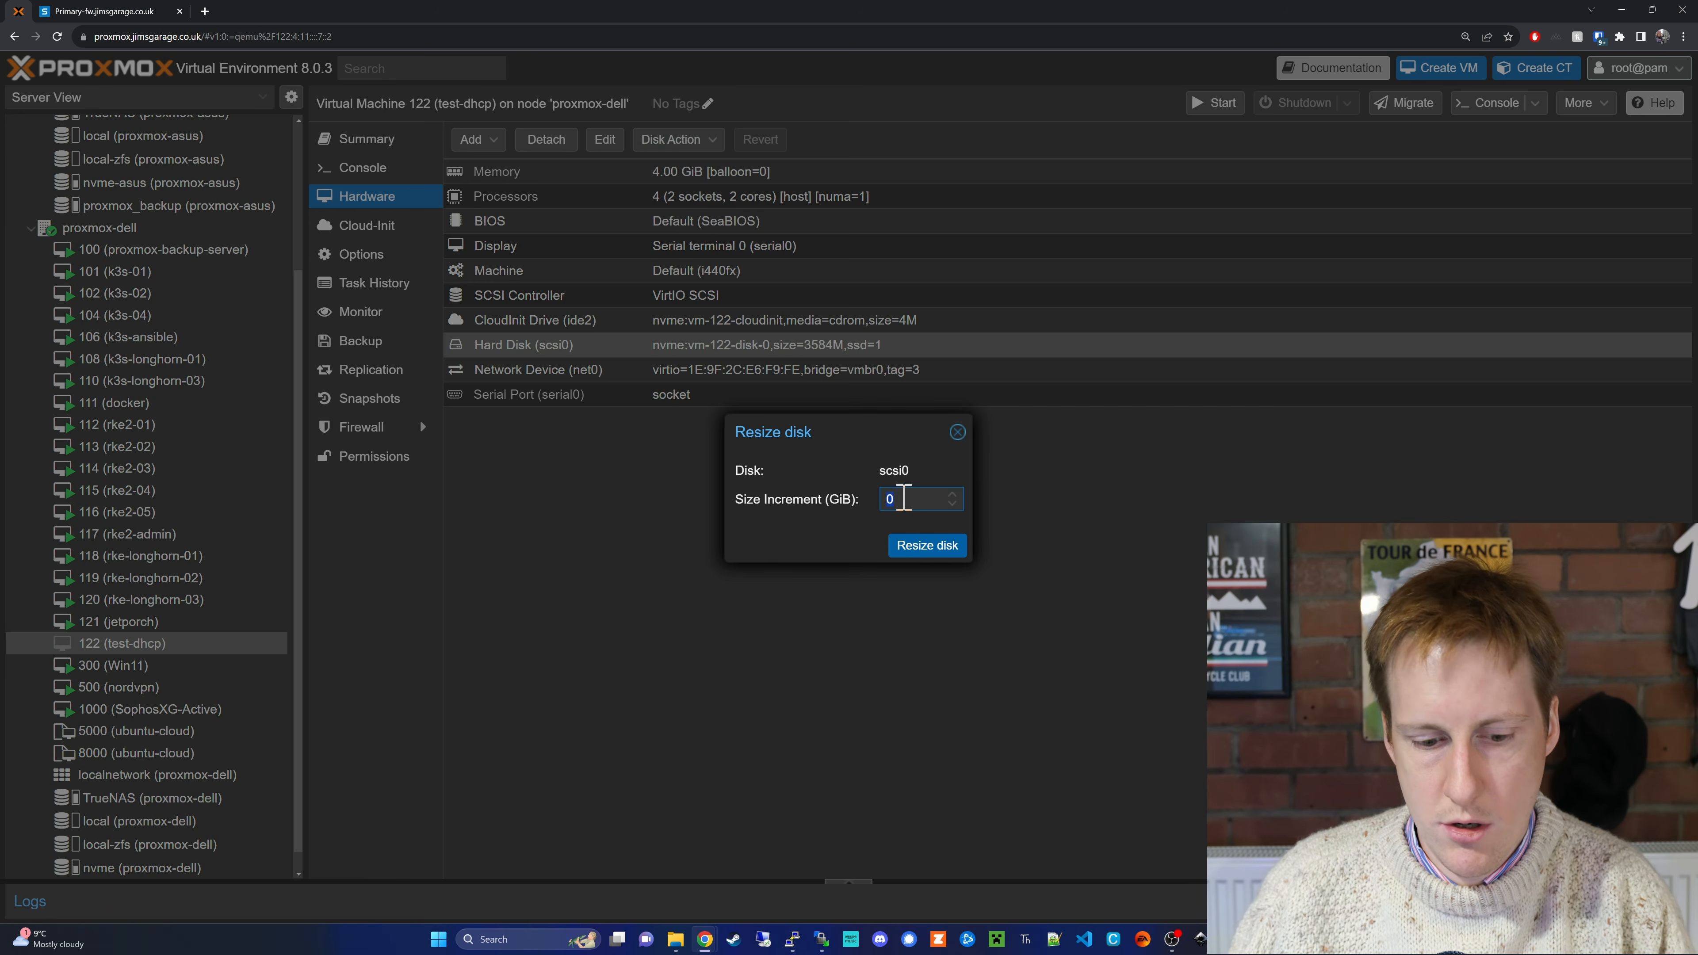
{"action": "left_click", "coordinate": [927, 547]}
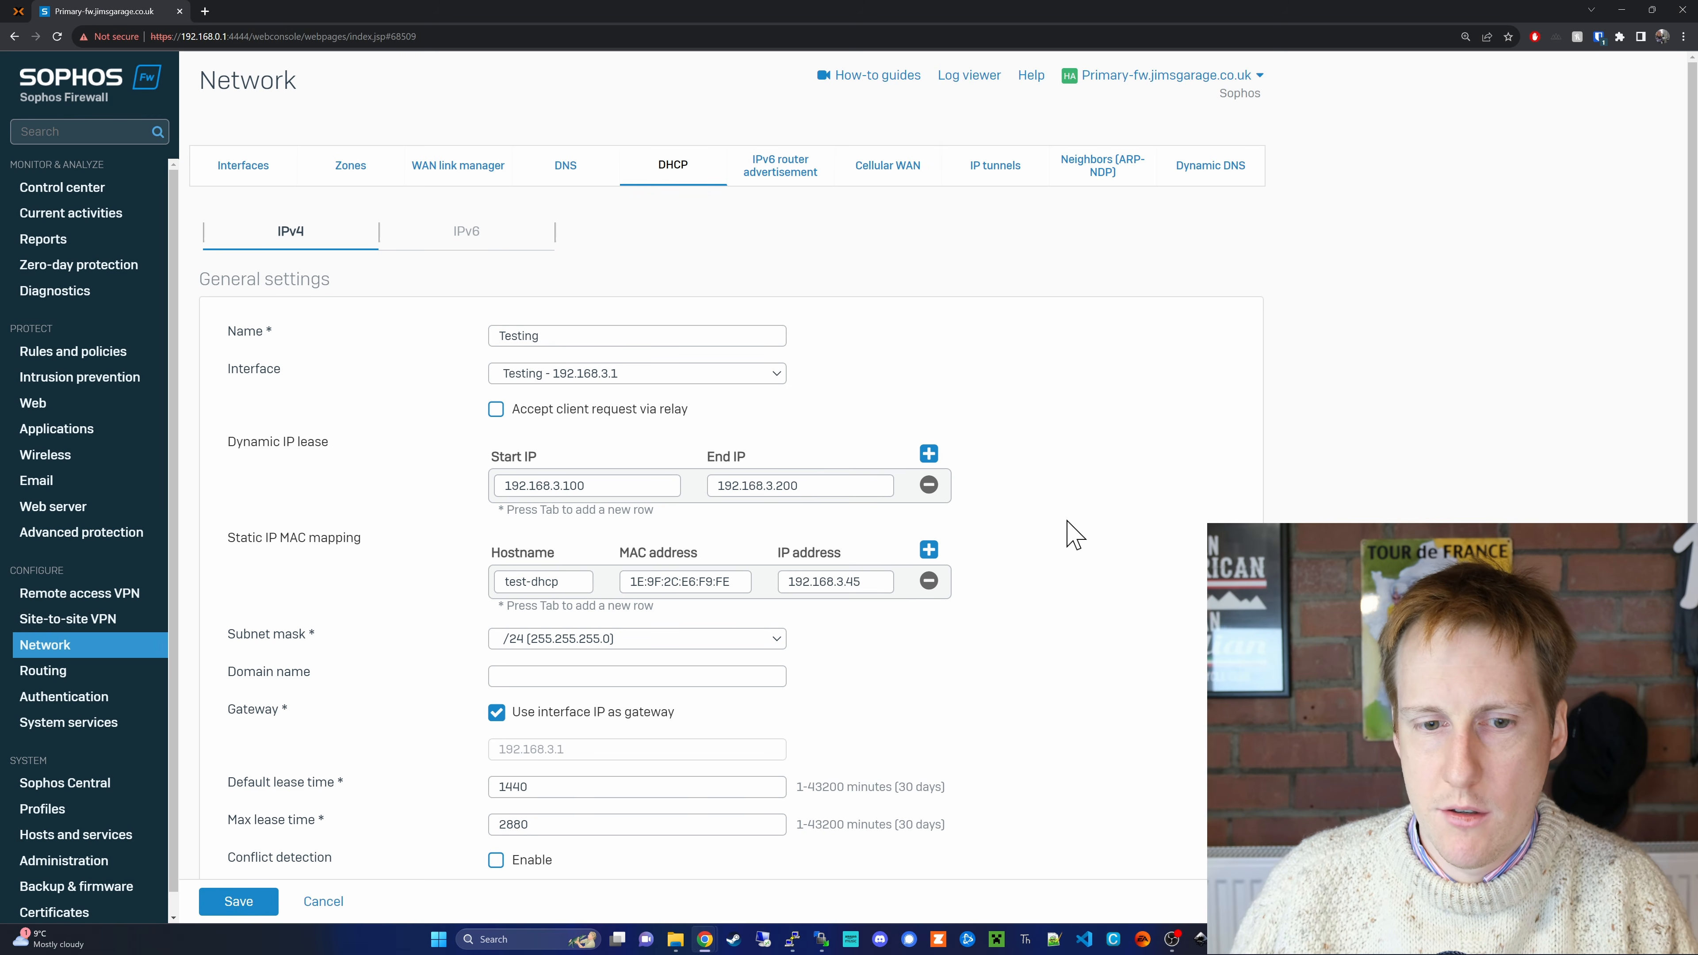
Back in Sophos Firewall, make the Testing DHCP server use the device's DNS settings, with the interface IP as gateway
{"action": "scroll", "coordinate": [1078, 542], "scroll_direction": "down", "scroll_amount": 1}
{"action": "scroll", "coordinate": [1079, 542], "scroll_direction": "down", "scroll_amount": 4}
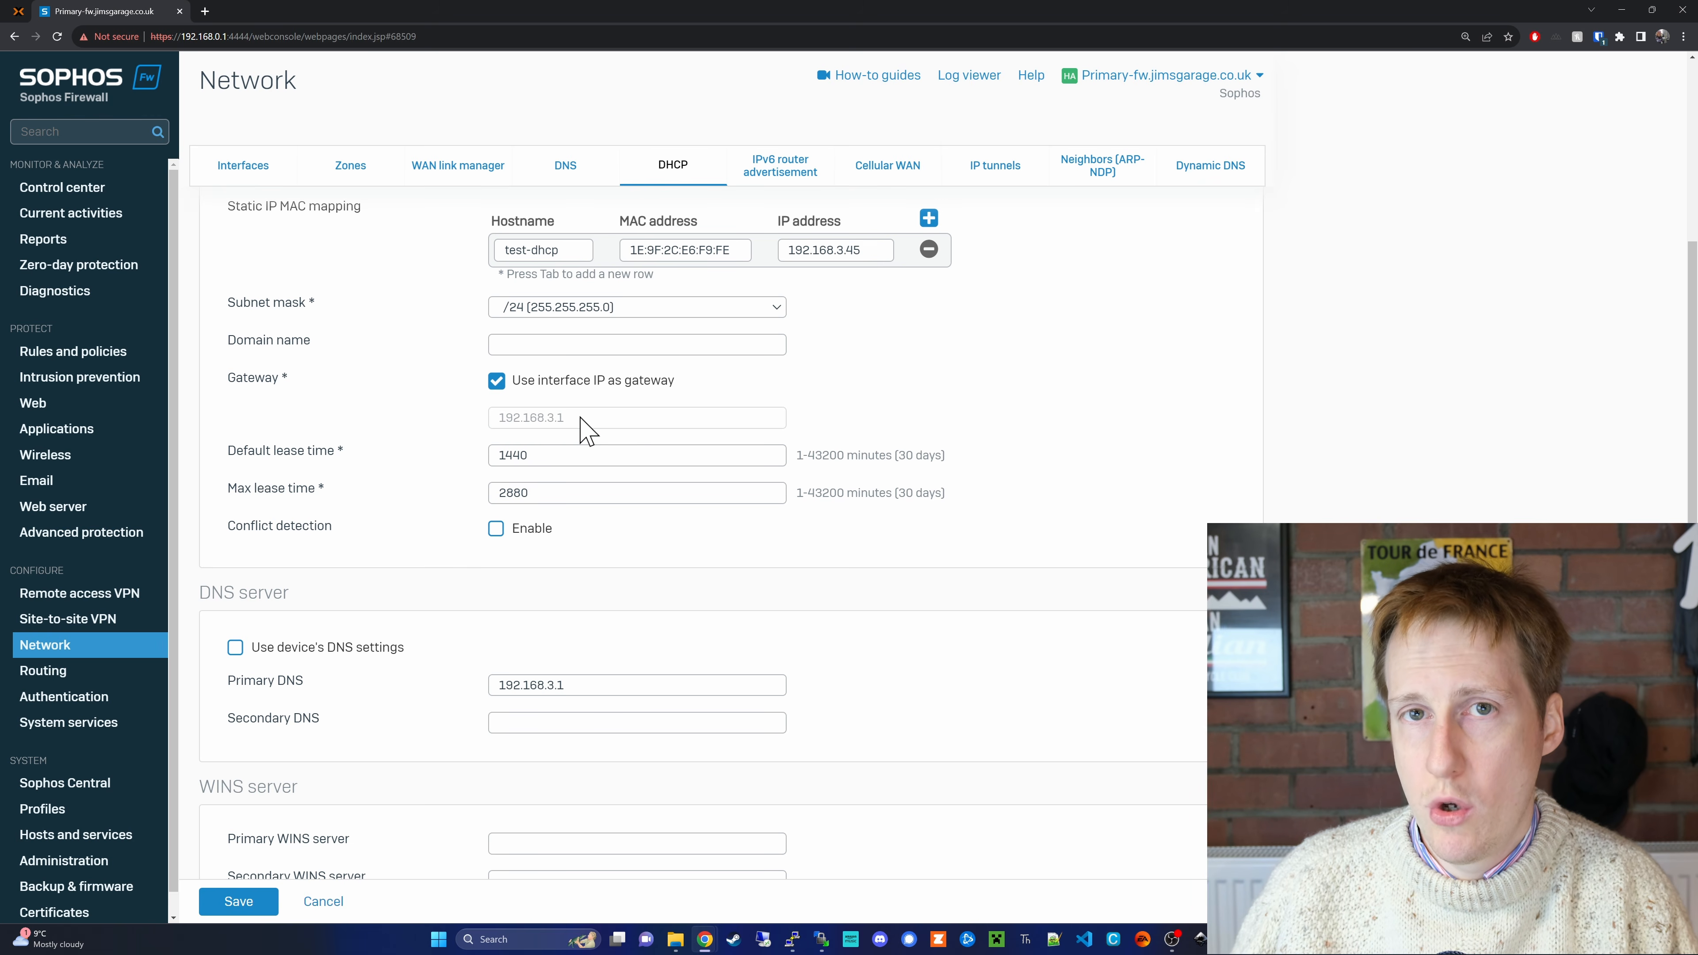
{"action": "left_click", "coordinate": [542, 380]}
{"action": "left_click", "coordinate": [542, 389]}
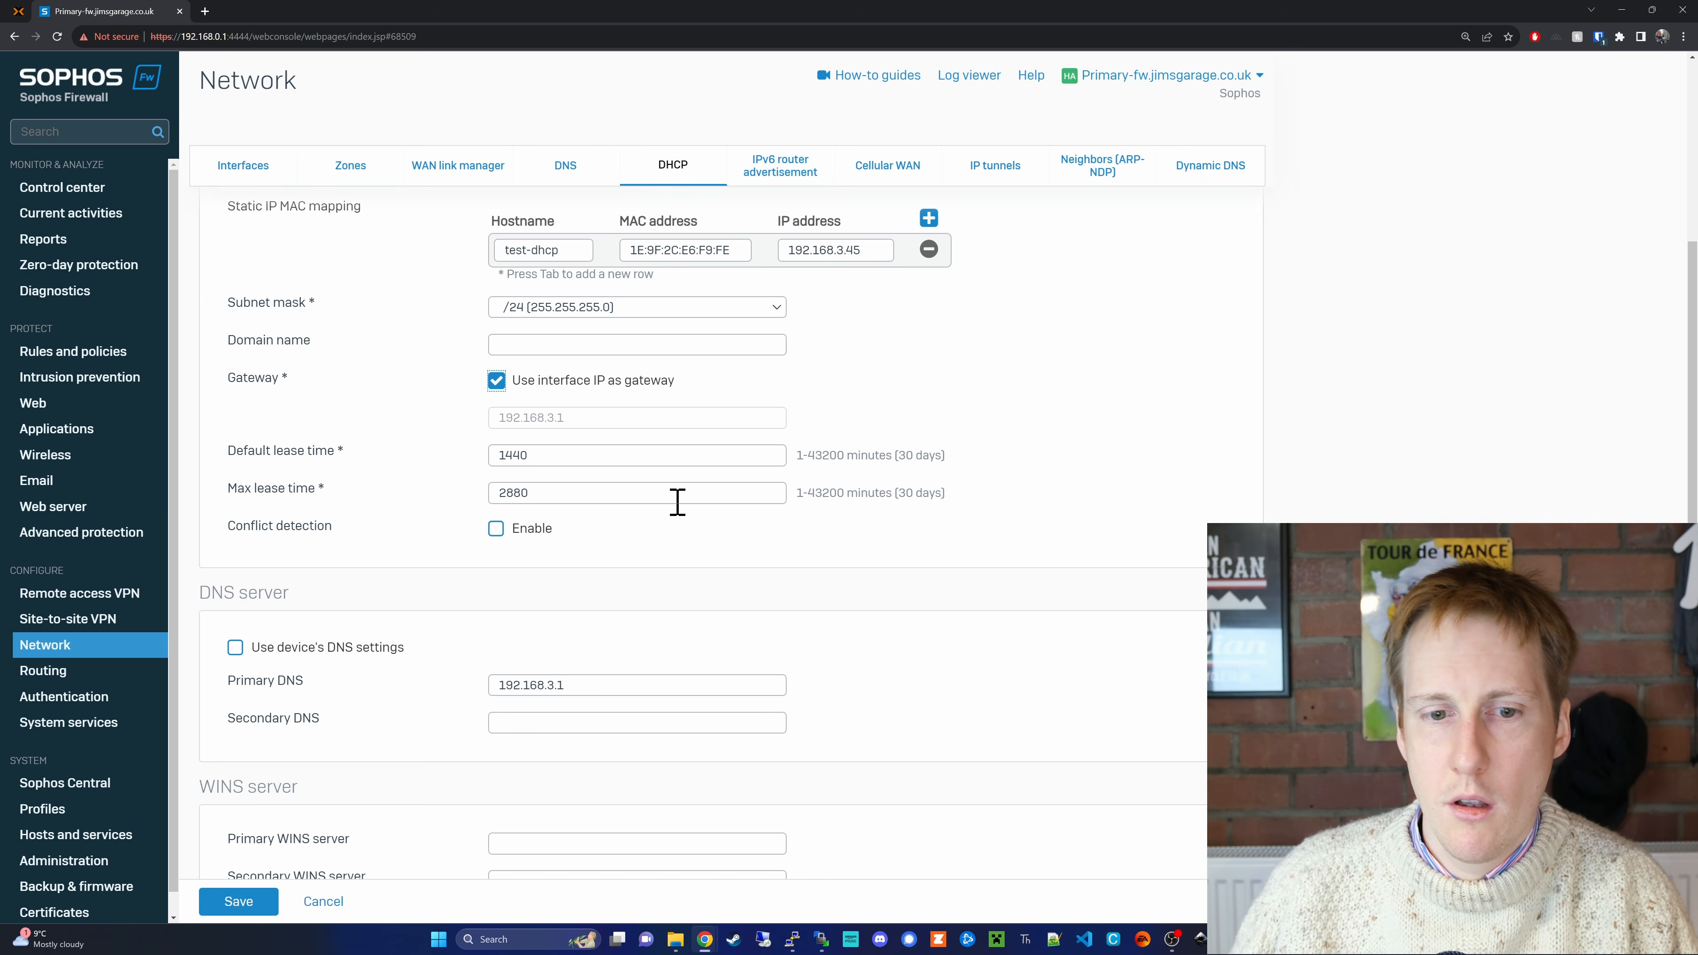
{"action": "scroll", "coordinate": [672, 569], "scroll_direction": "down", "scroll_amount": 3}
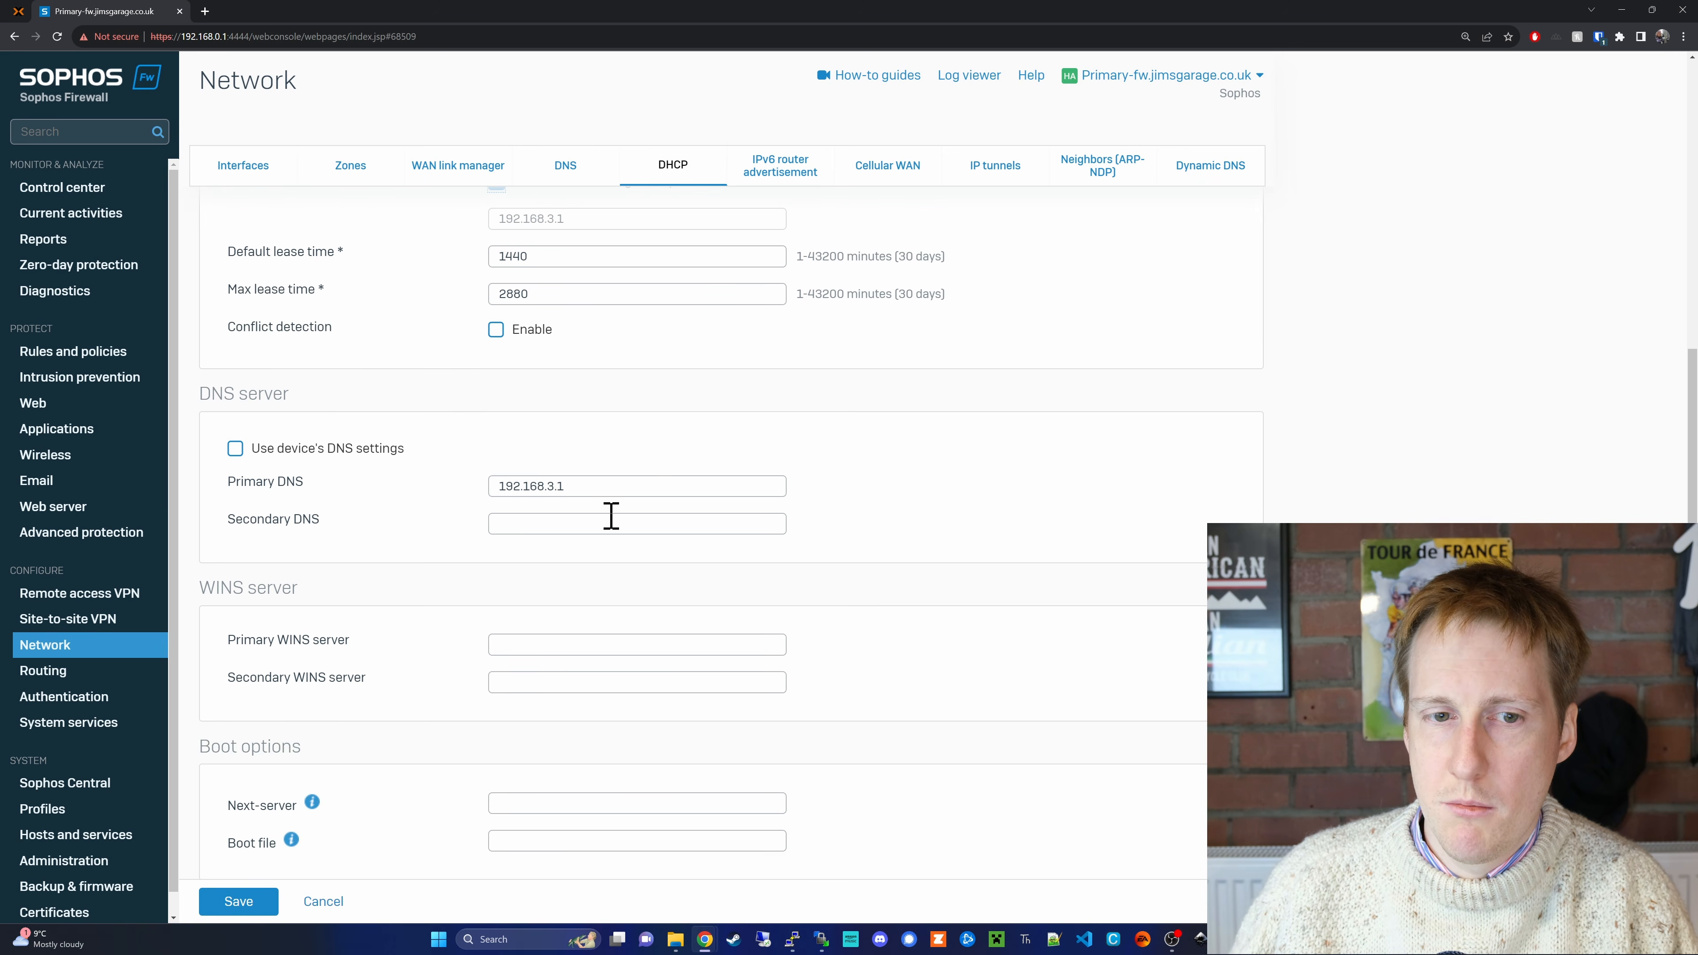
{"action": "left_click", "coordinate": [354, 455]}
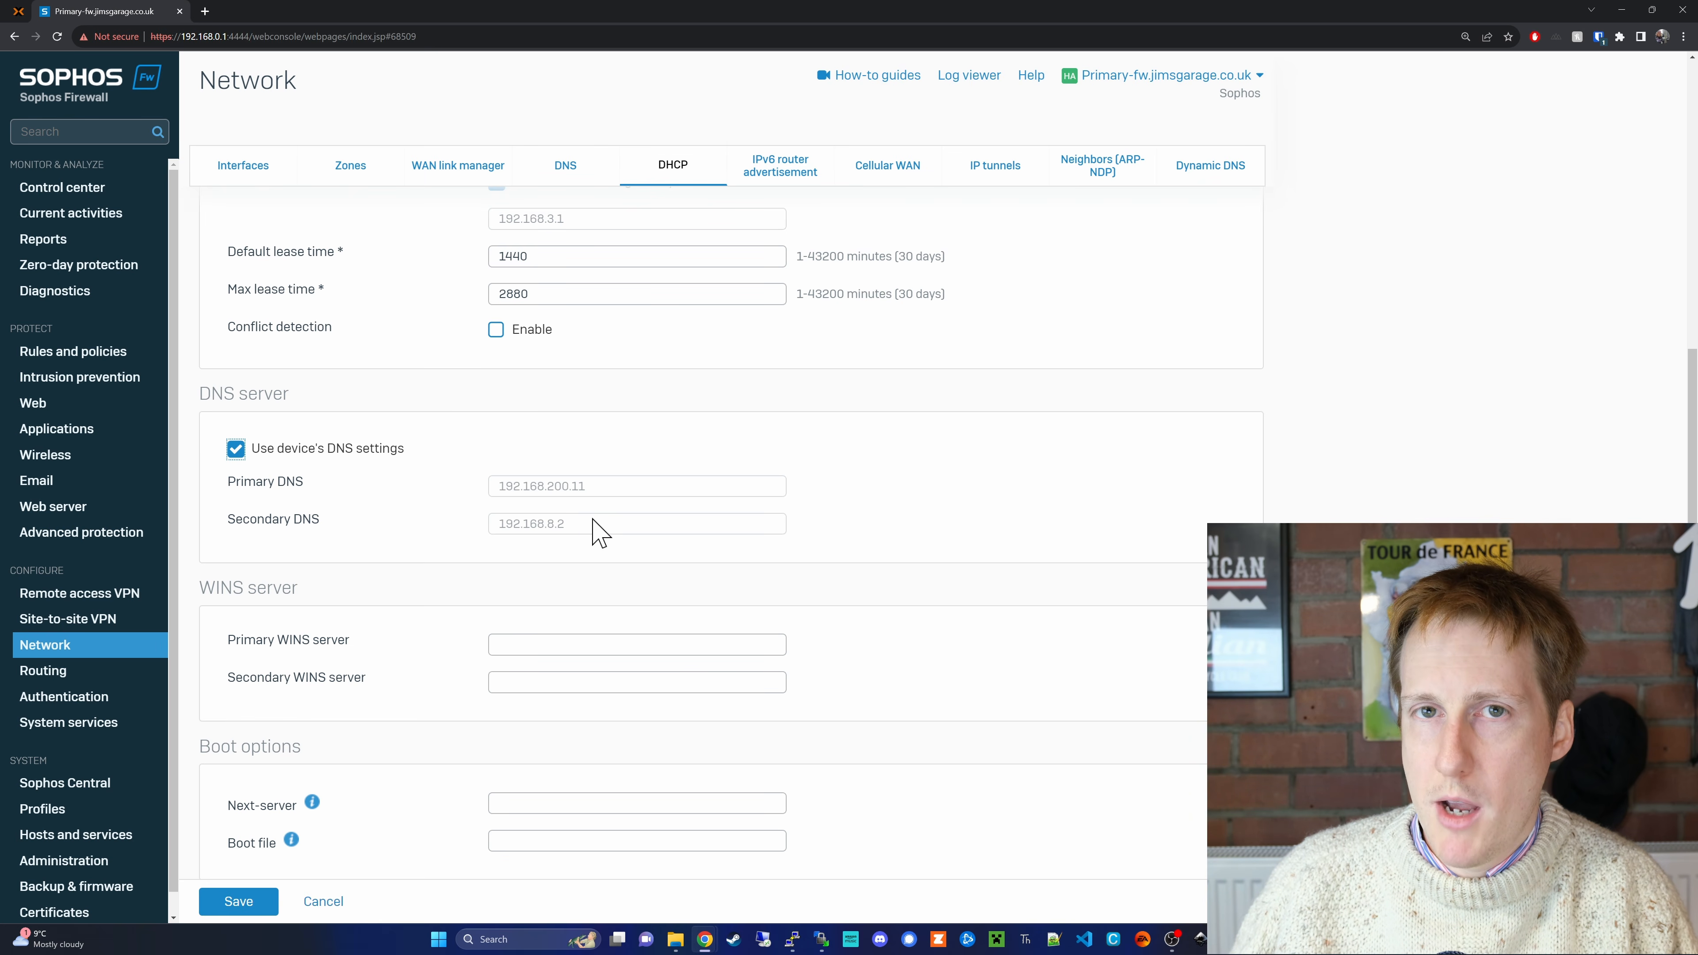
{"action": "scroll", "coordinate": [448, 526], "scroll_direction": "down", "scroll_amount": 2}
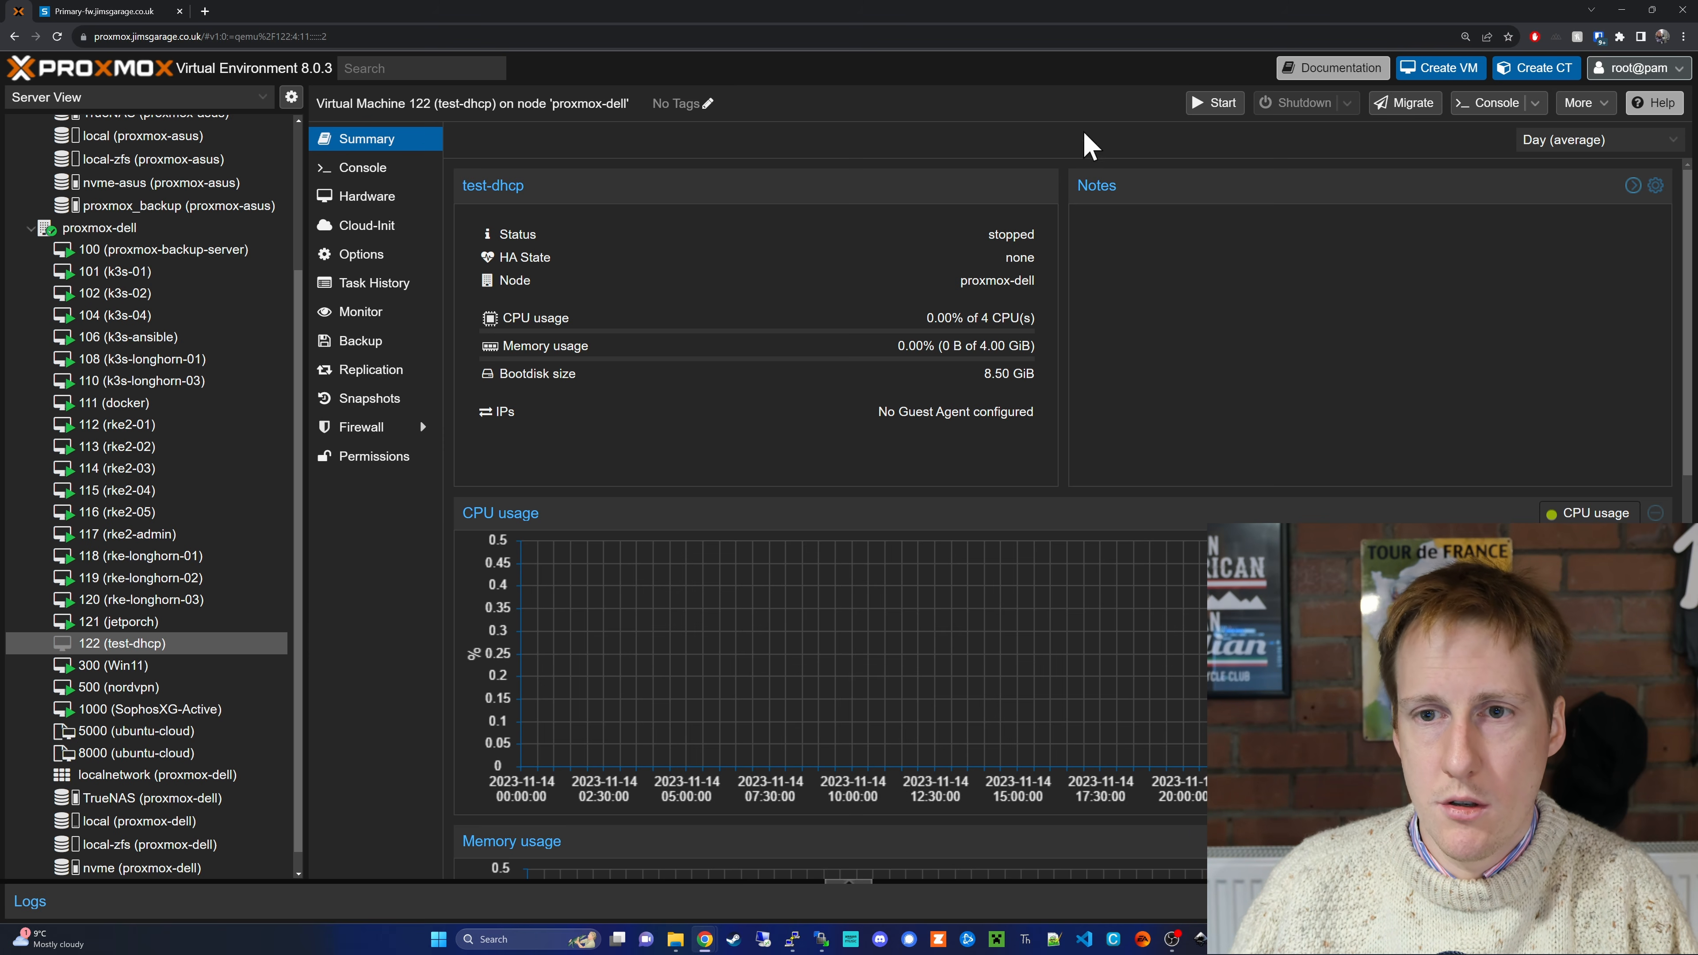
In Proxmox, start VM 122 (test-dhcp) and run ip a in its console to check the eth0 address
{"action": "left_click", "coordinate": [1216, 105]}
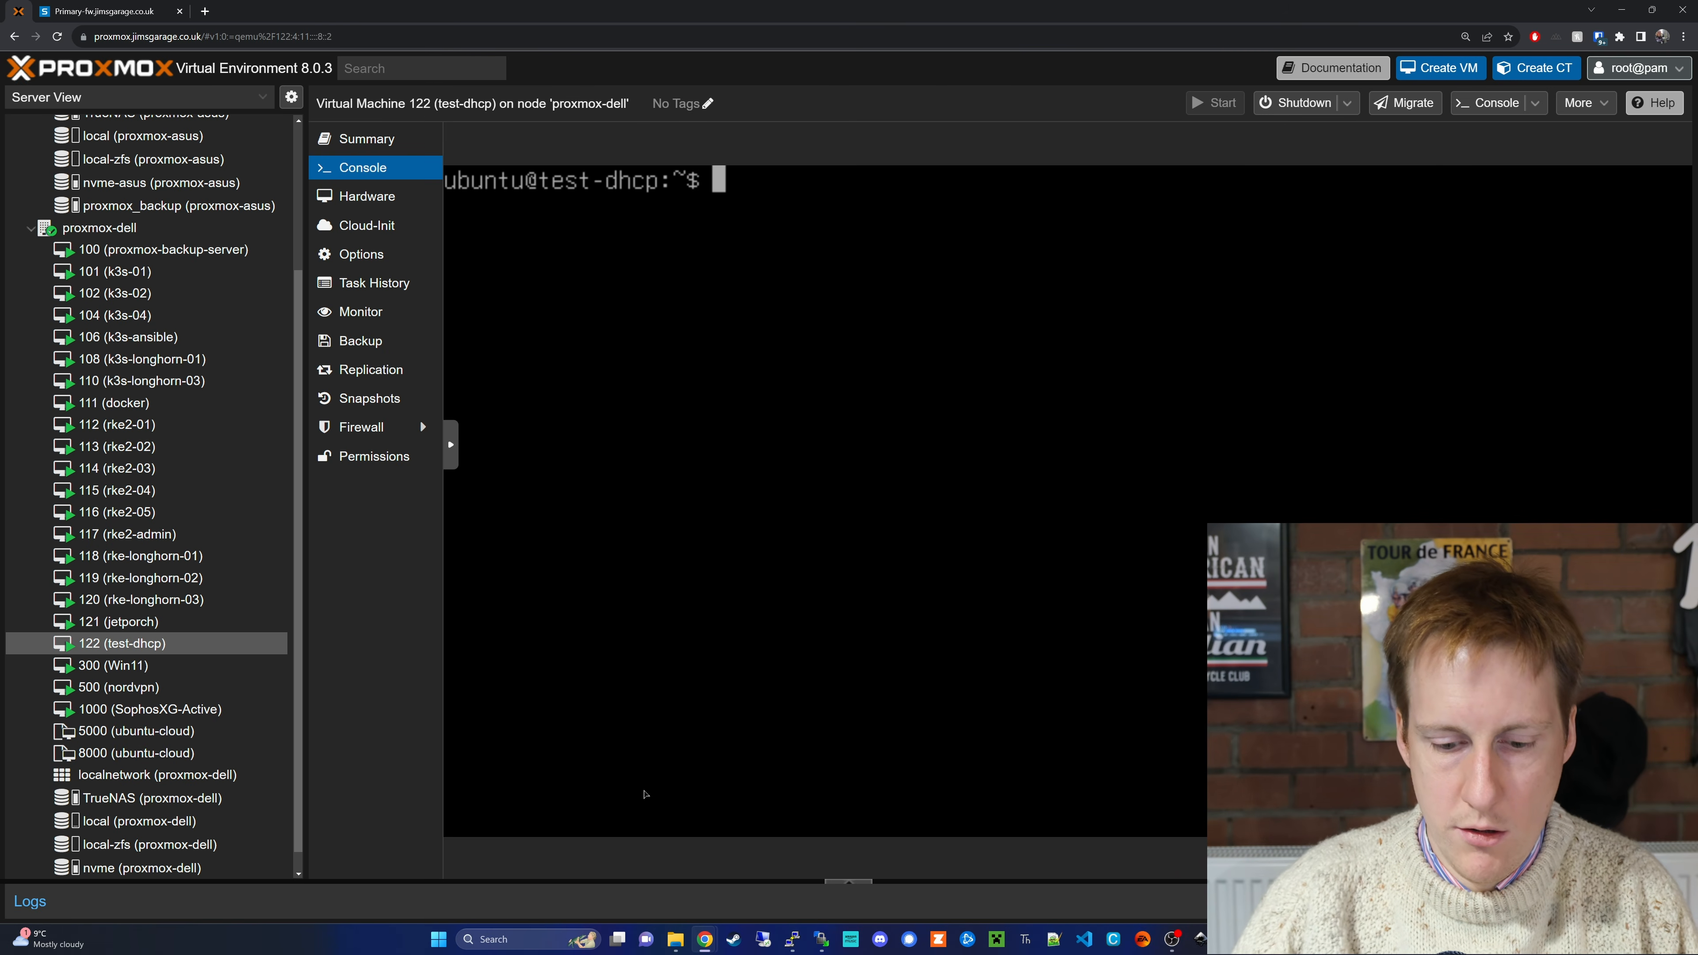
{"action": "type", "text": "ip a"}
{"action": "key", "text": "Return"}
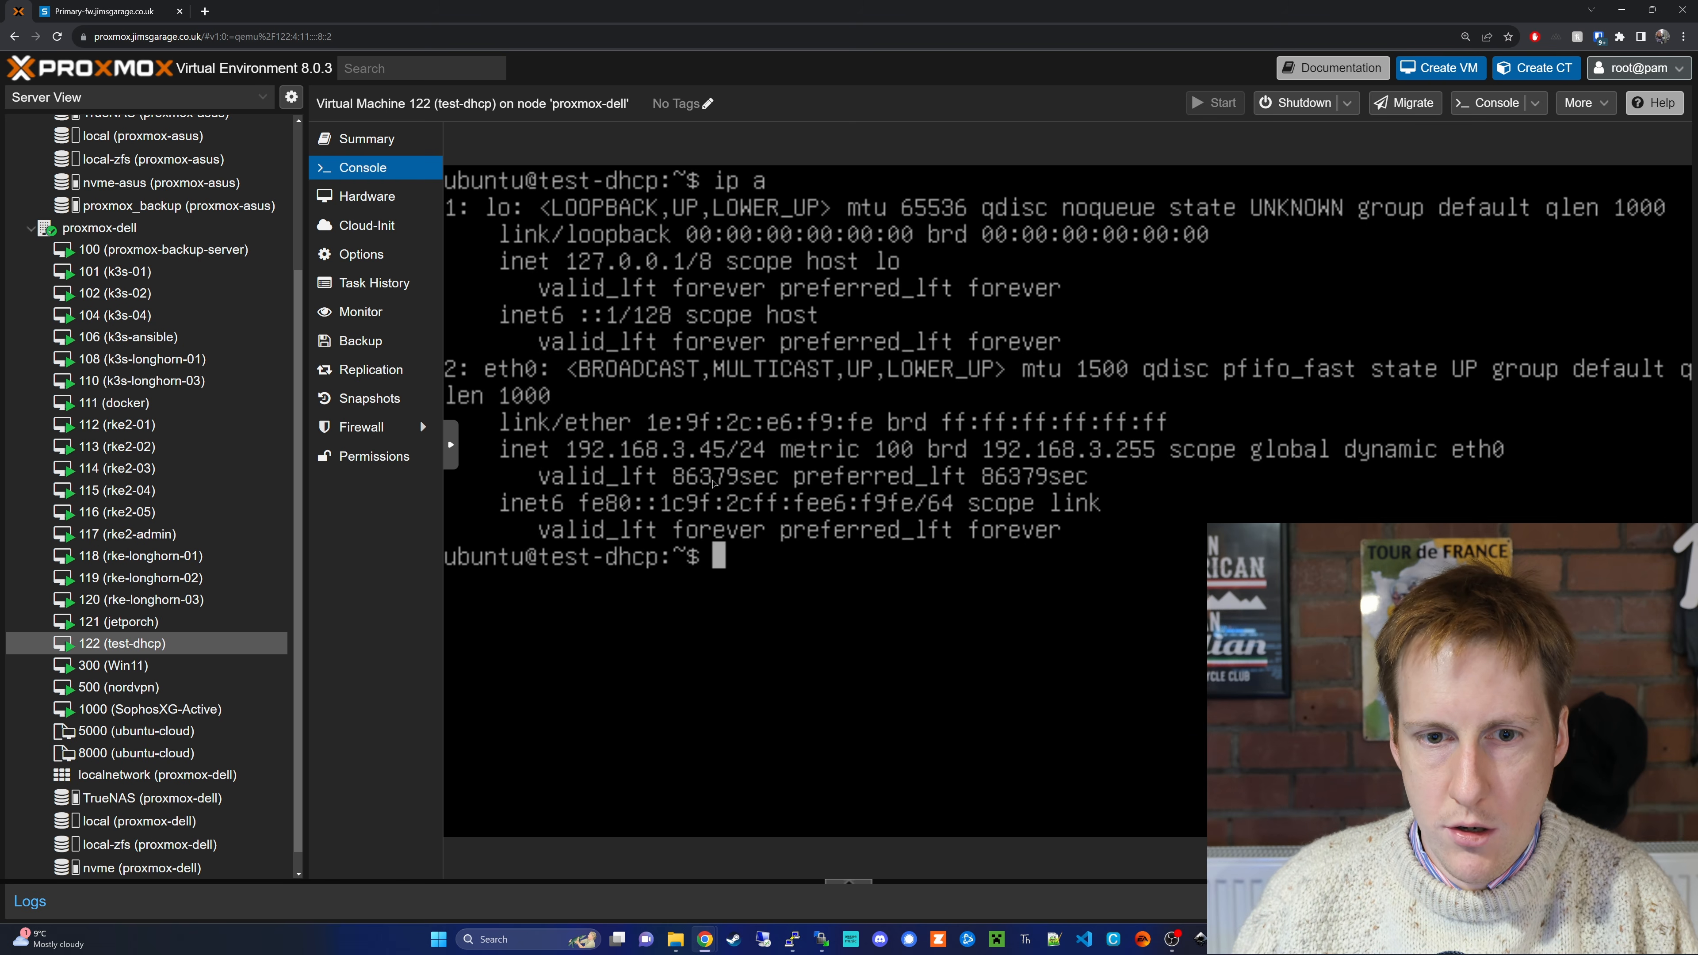
{"action": "left_click_drag", "start_coordinate": [572, 455], "coordinate": [721, 458]}
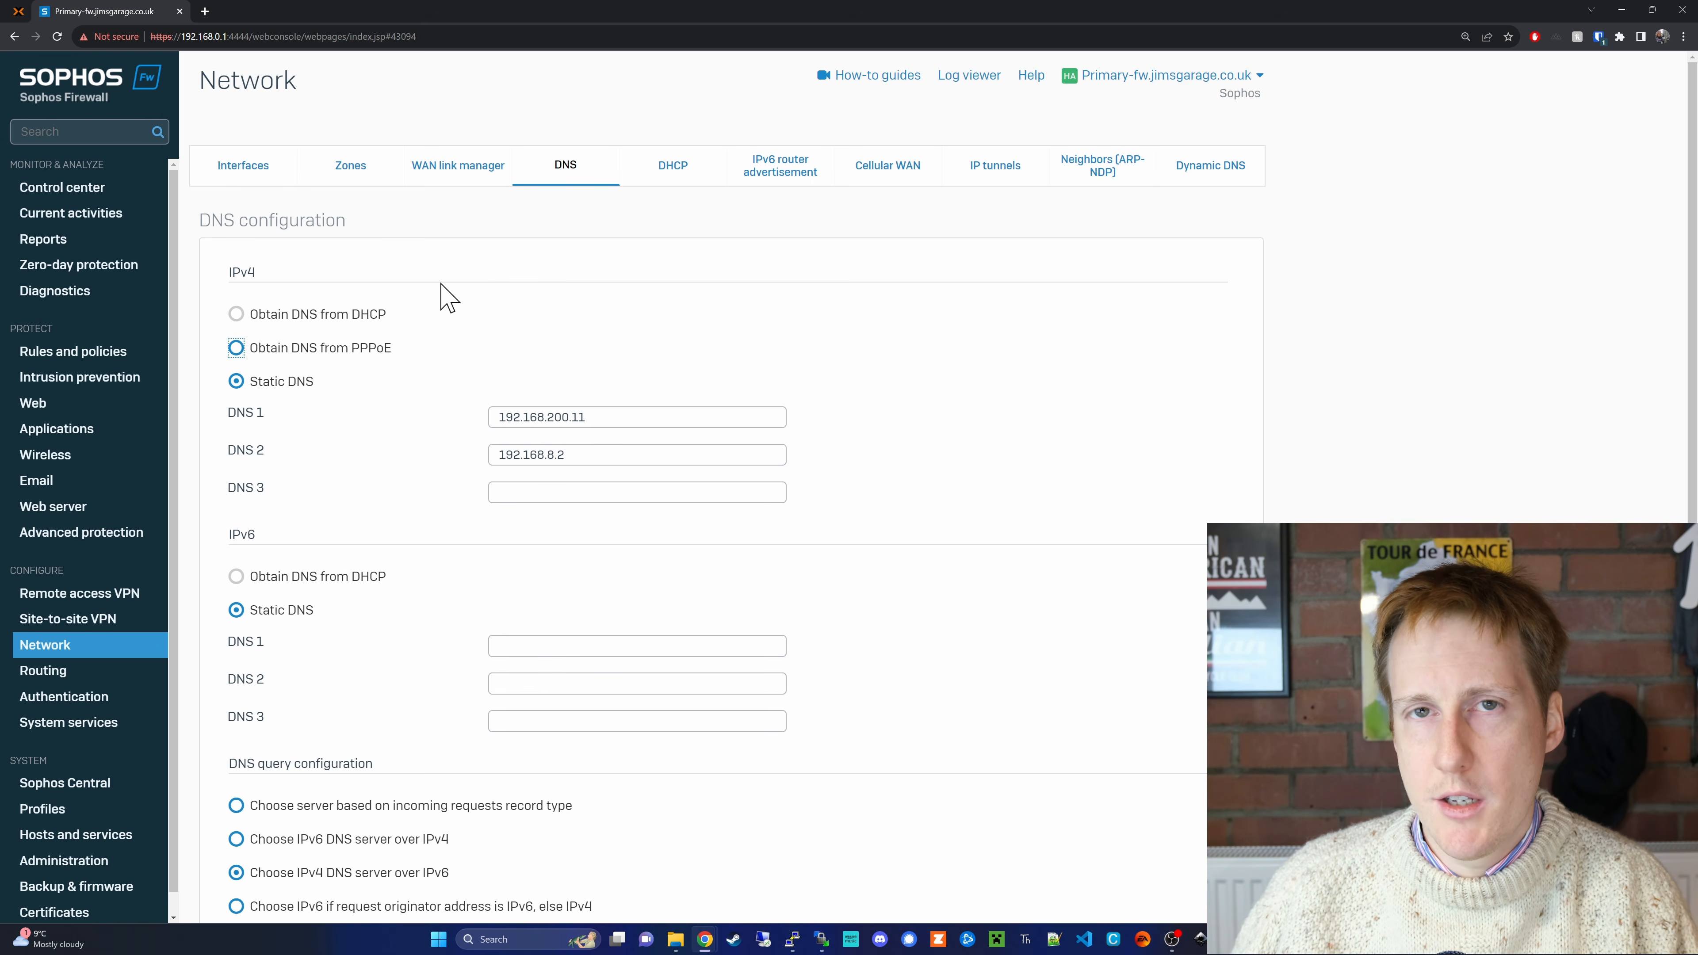
Return to the test-dhcp console in Proxmox and rerun ping 192.168.200.50 to test the connection
{"action": "left_click", "coordinate": [17, 12]}
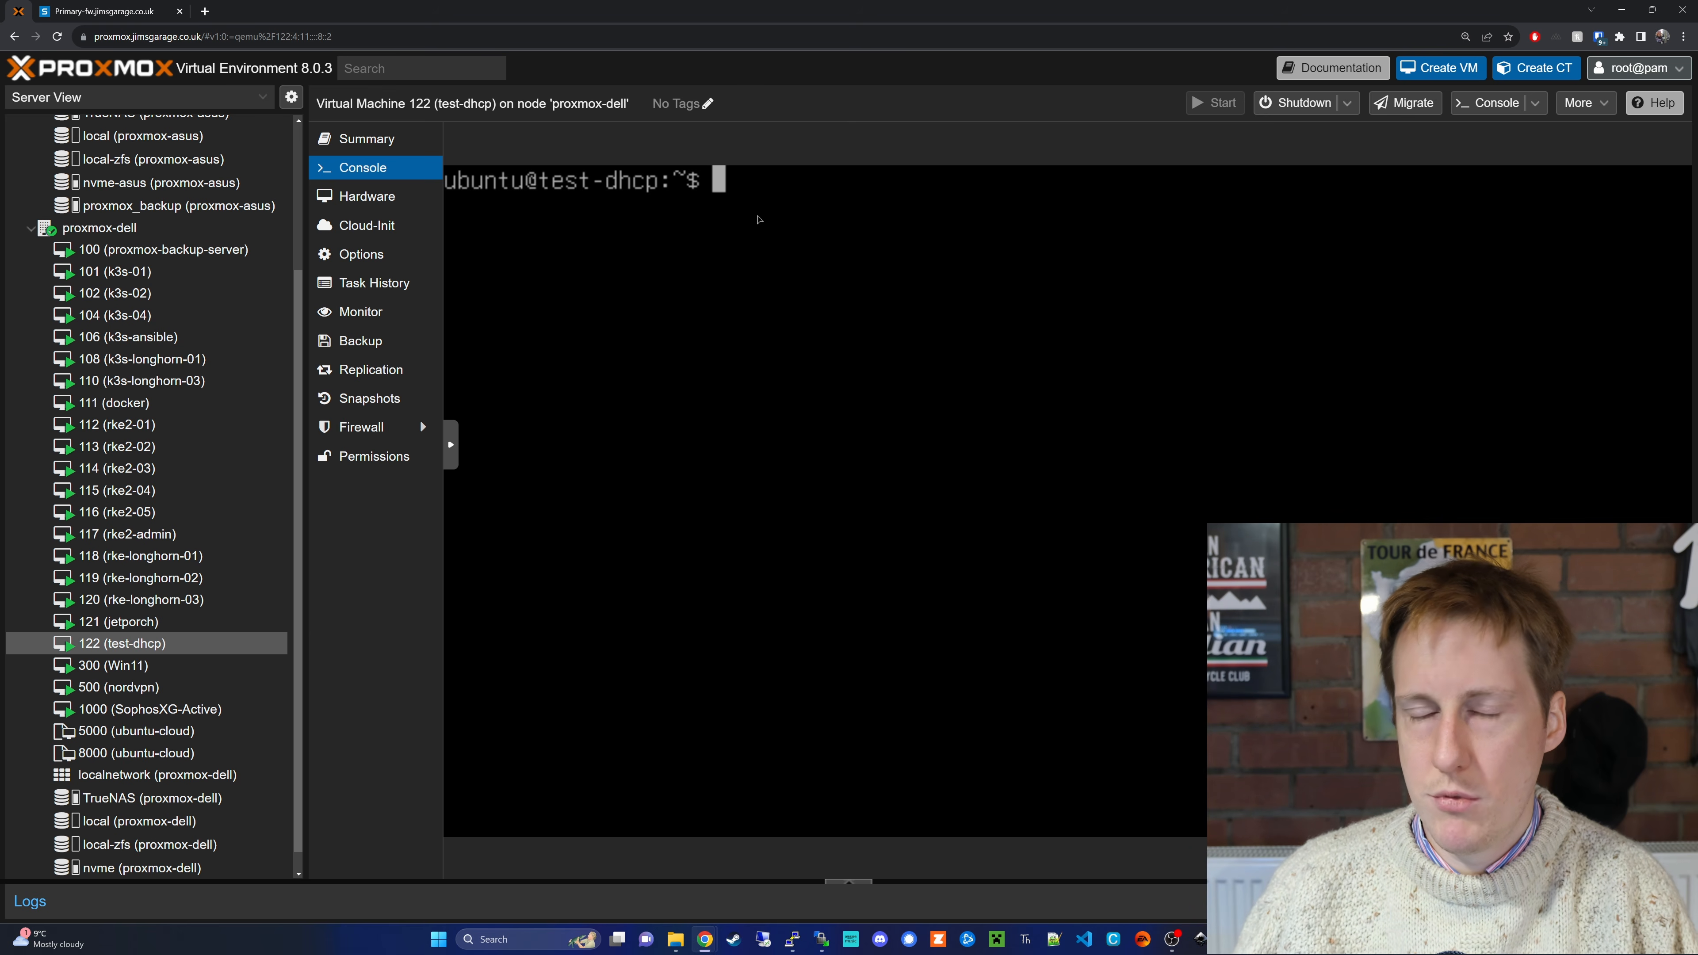
{"action": "key", "text": "Up"}
{"action": "key", "text": "Up"}
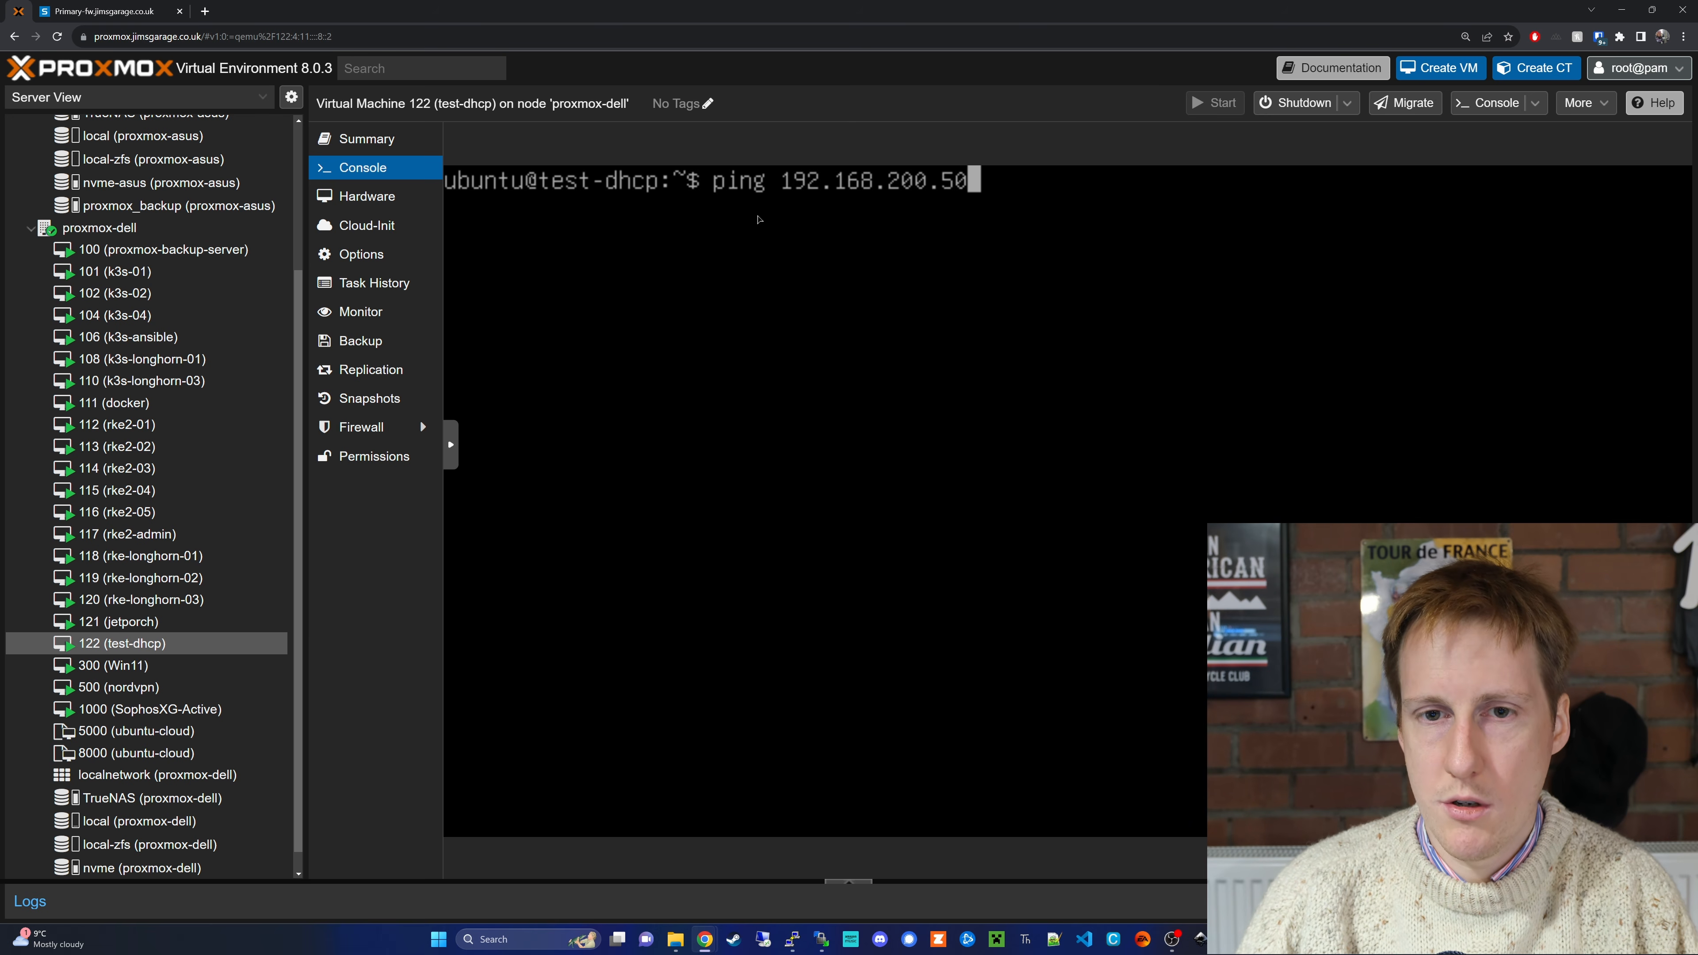
{"action": "key", "text": "Return"}
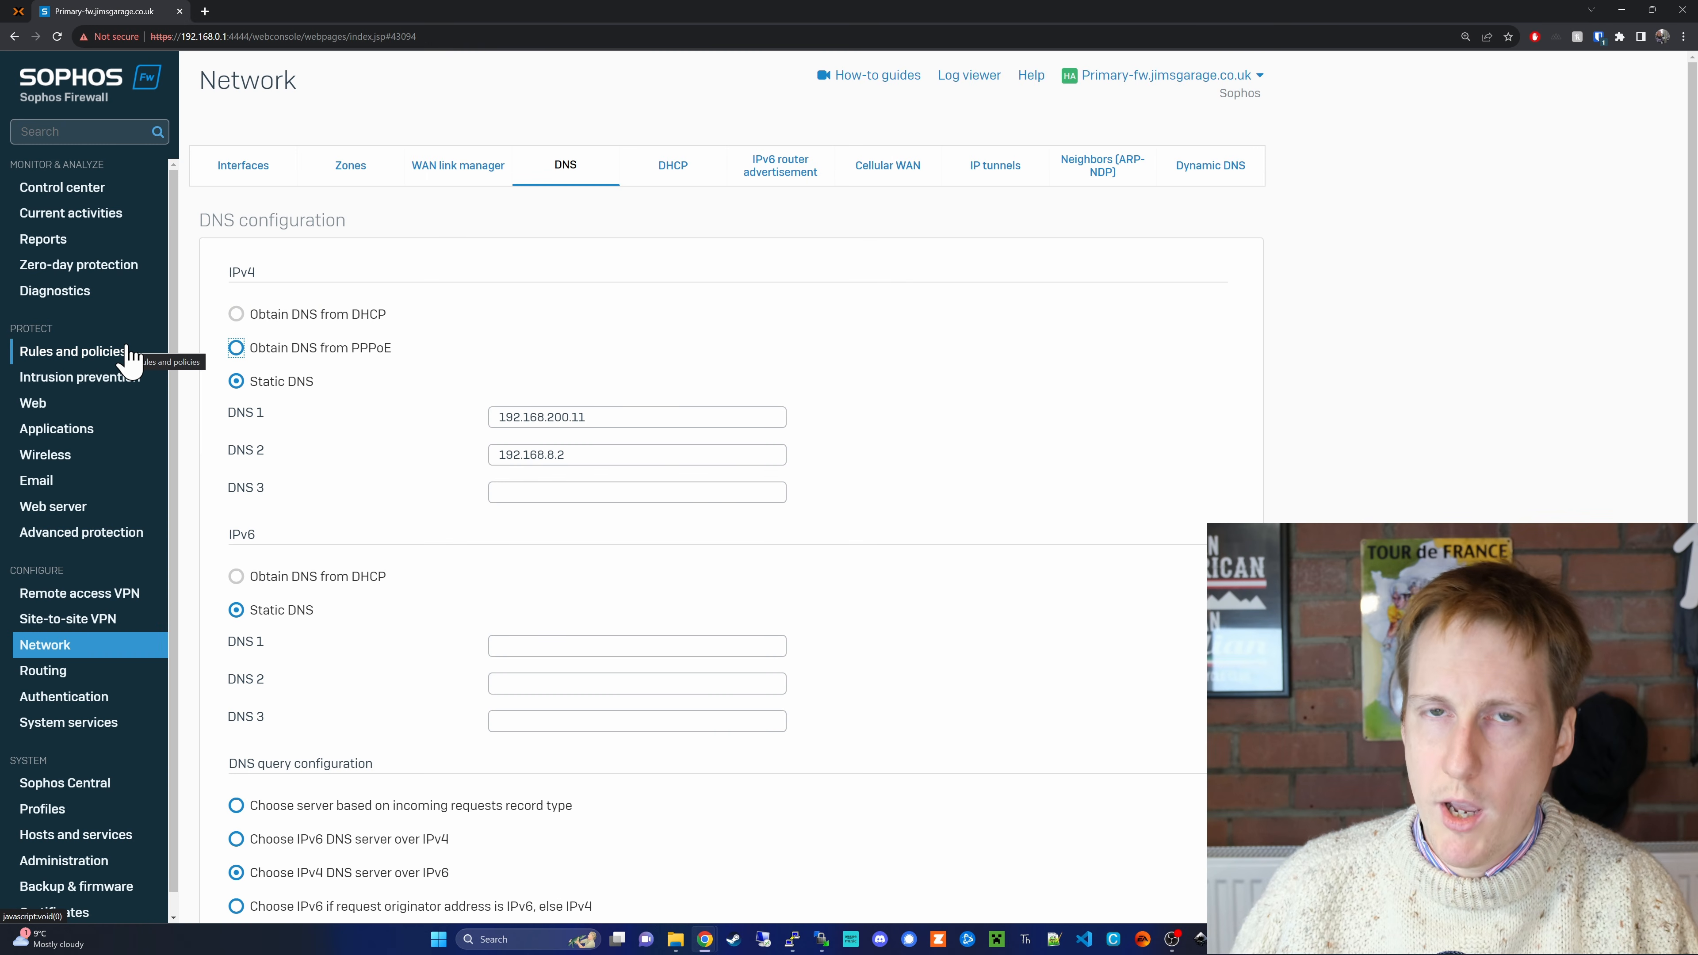
In Sophos Firewall, start a new firewall rule named "test-dhcp -> docker VM"
{"action": "left_click", "coordinate": [127, 350]}
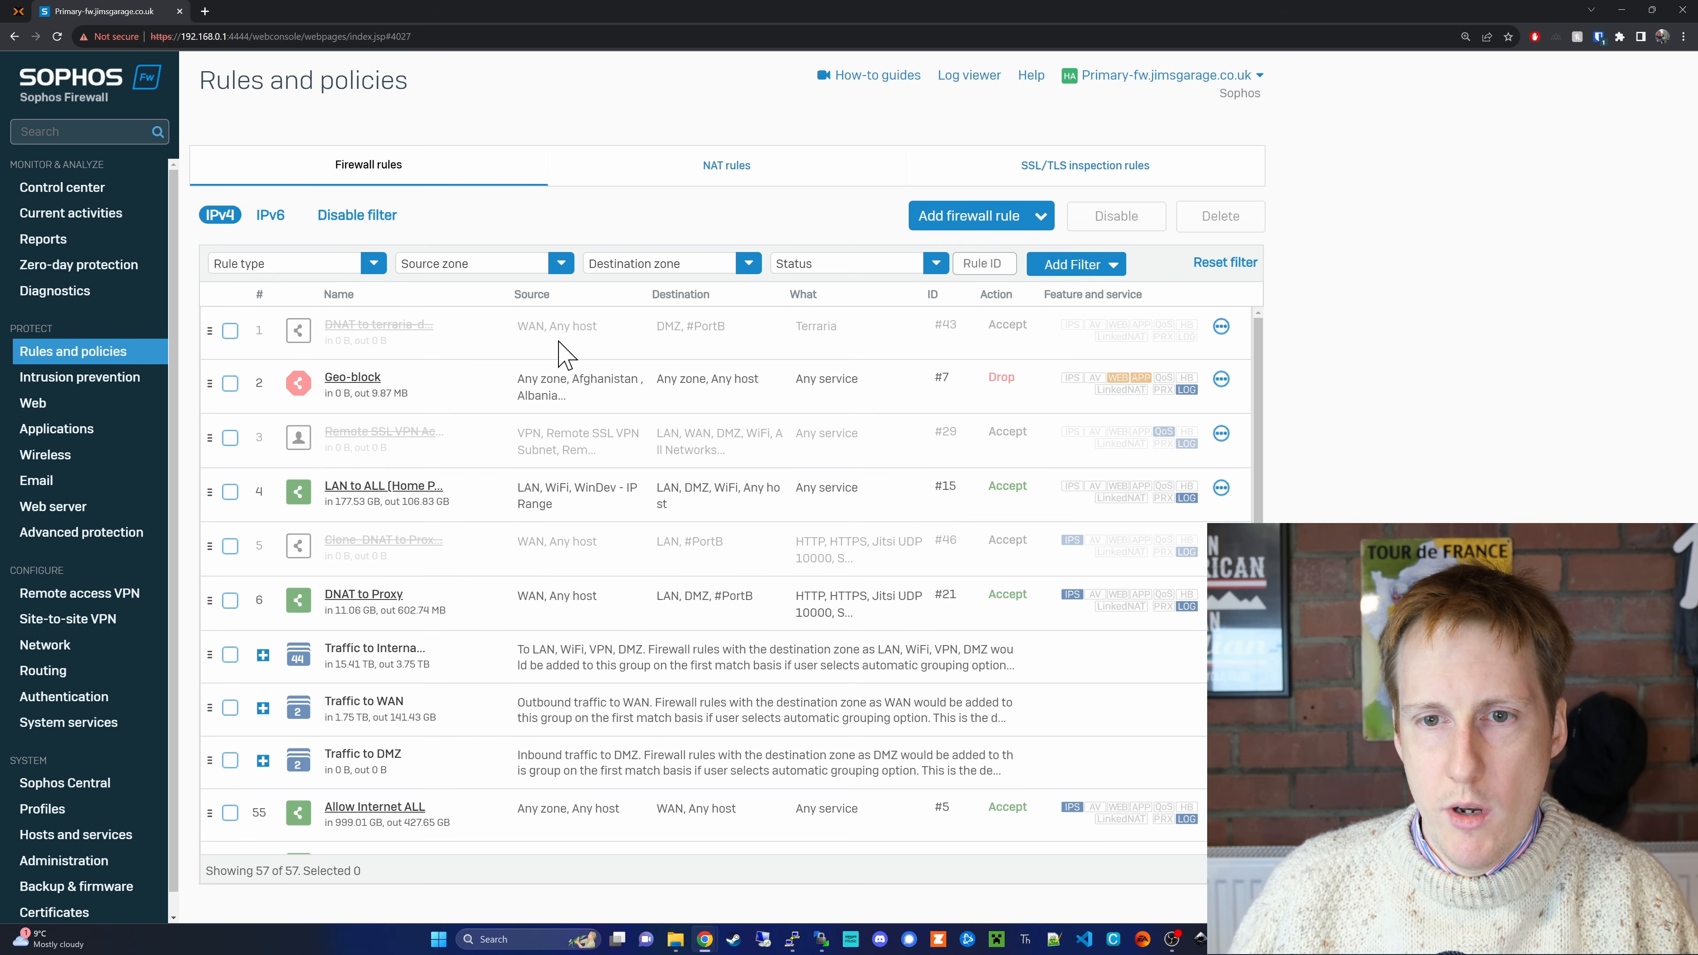
{"action": "left_click", "coordinate": [1035, 217]}
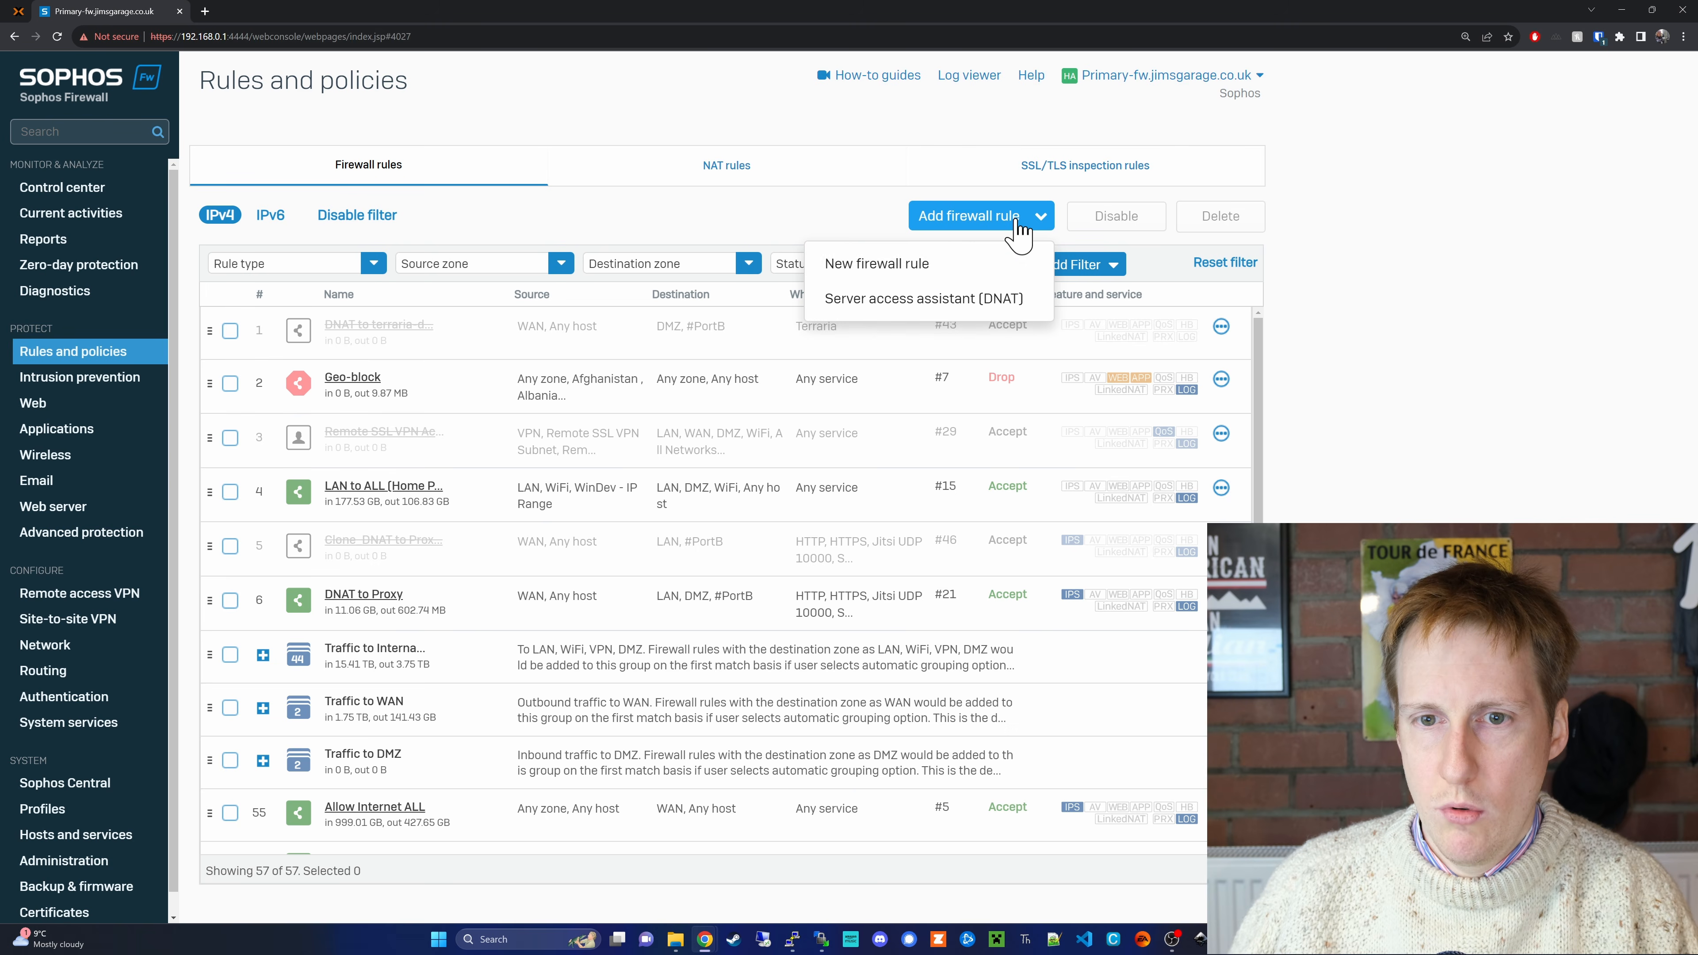
{"action": "left_click", "coordinate": [940, 267]}
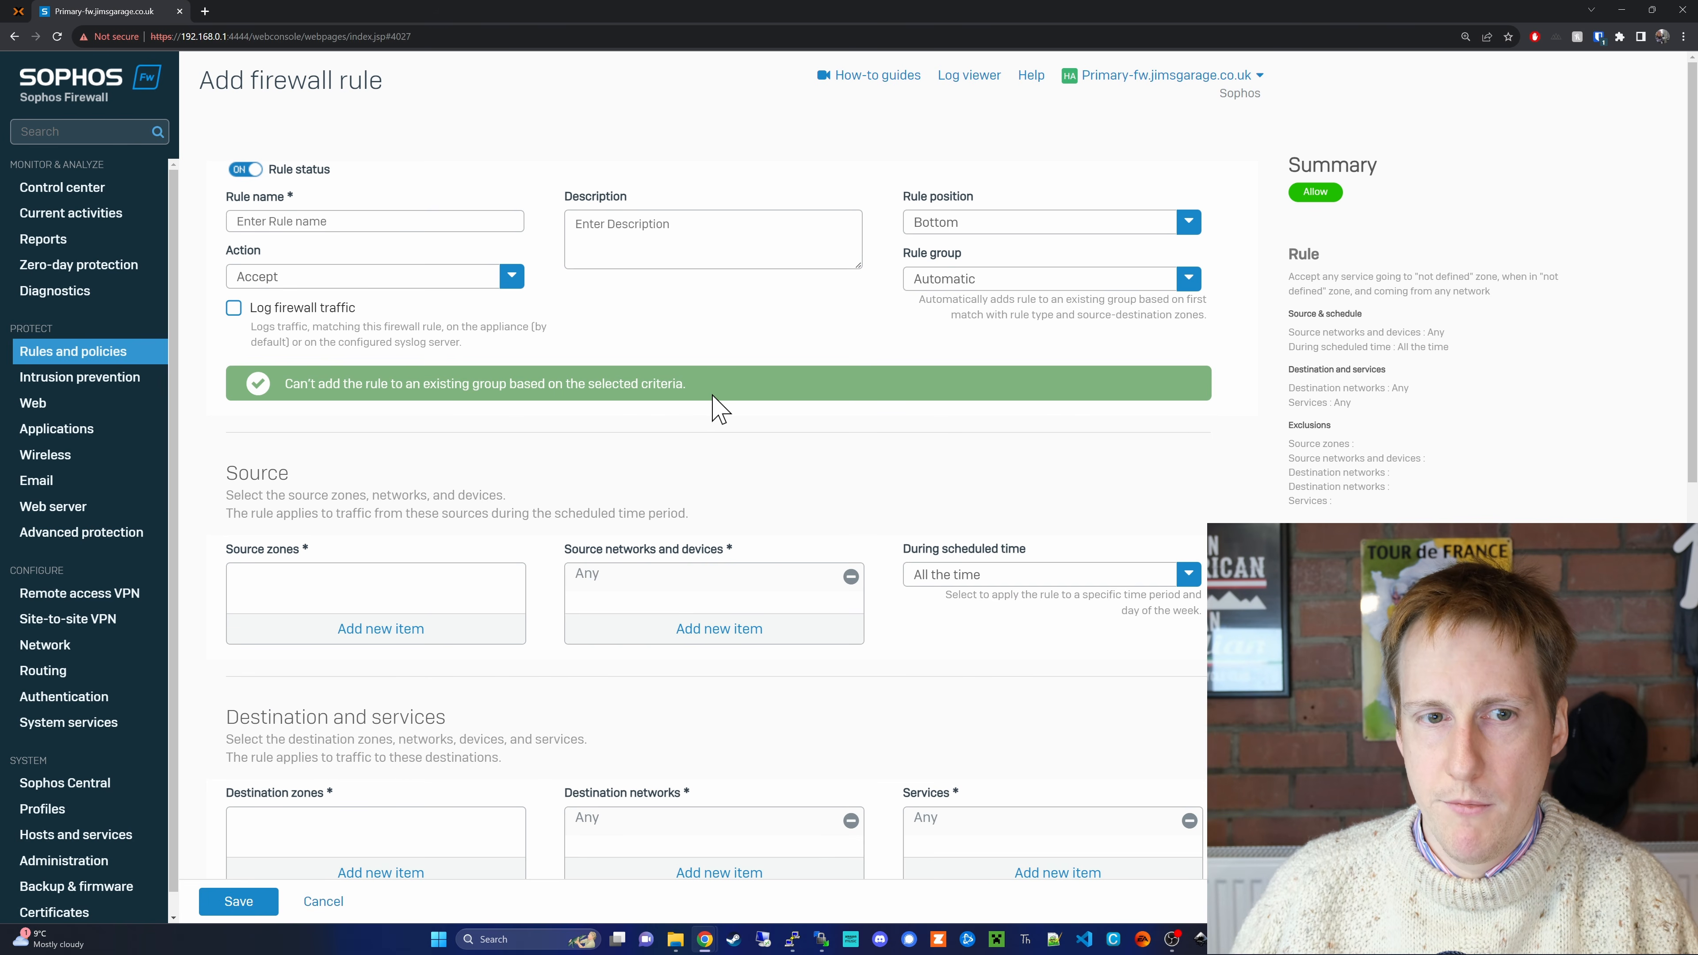
{"action": "left_click", "coordinate": [473, 220]}
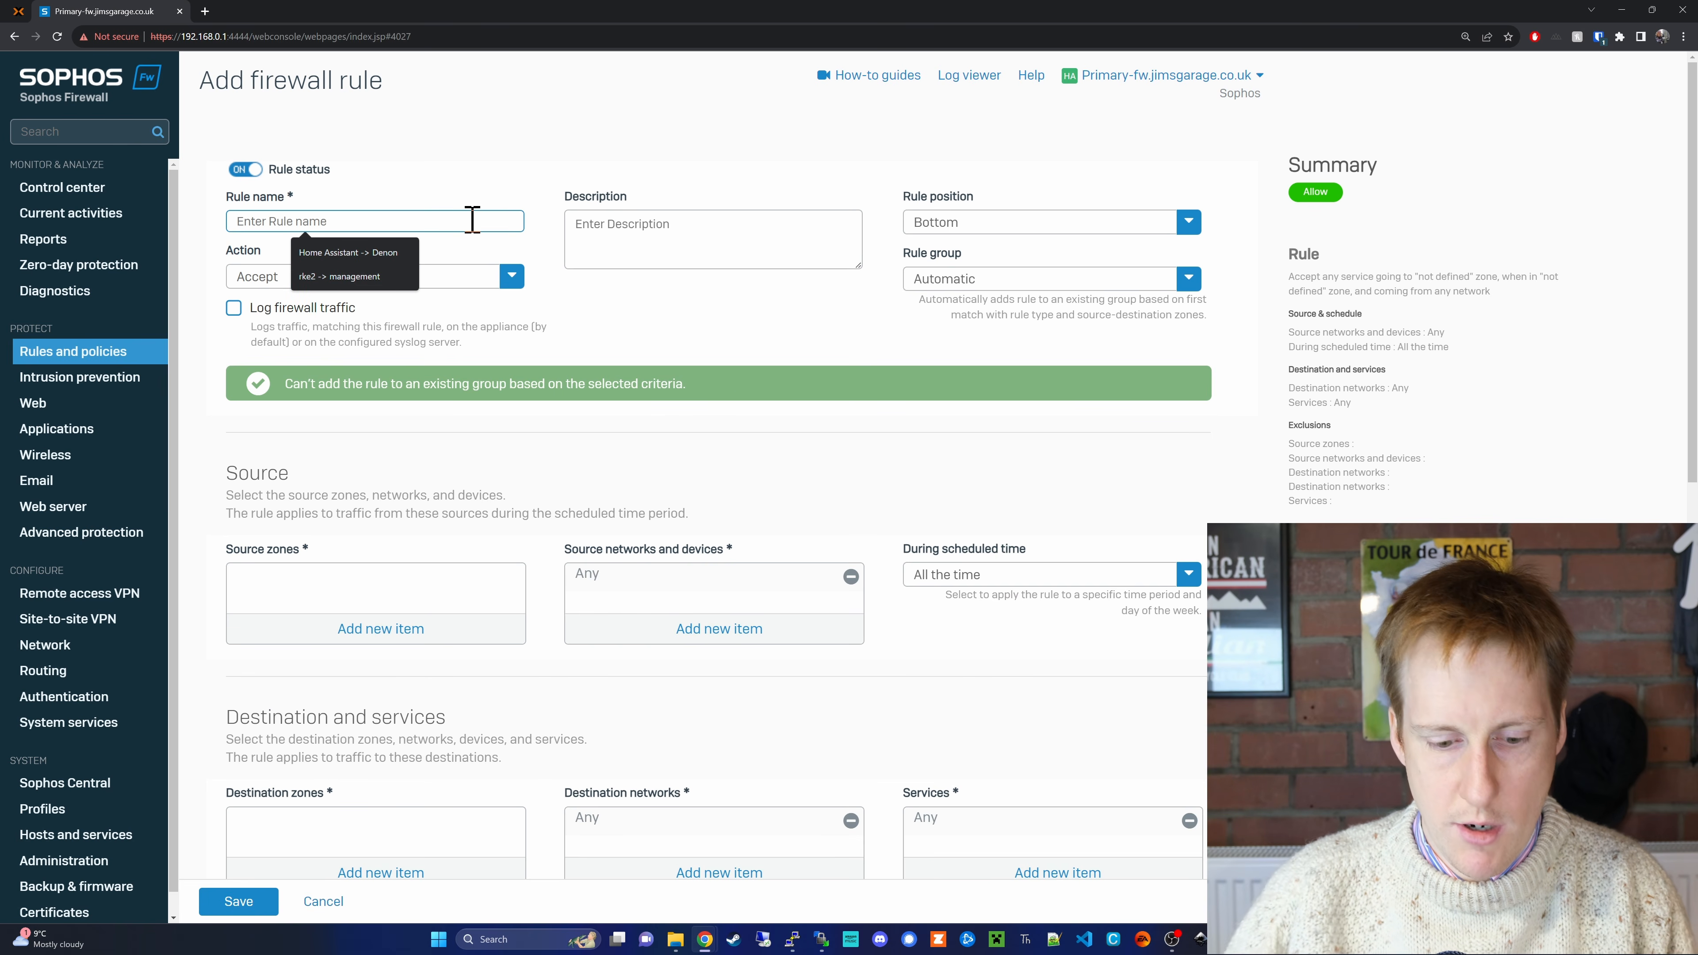
{"action": "type", "text": "test-dh"}
{"action": "type", "text": "cop"}
{"action": "key", "text": "BackSpace"}
{"action": "key", "text": "BackSpace"}
{"action": "type", "text": "p"}
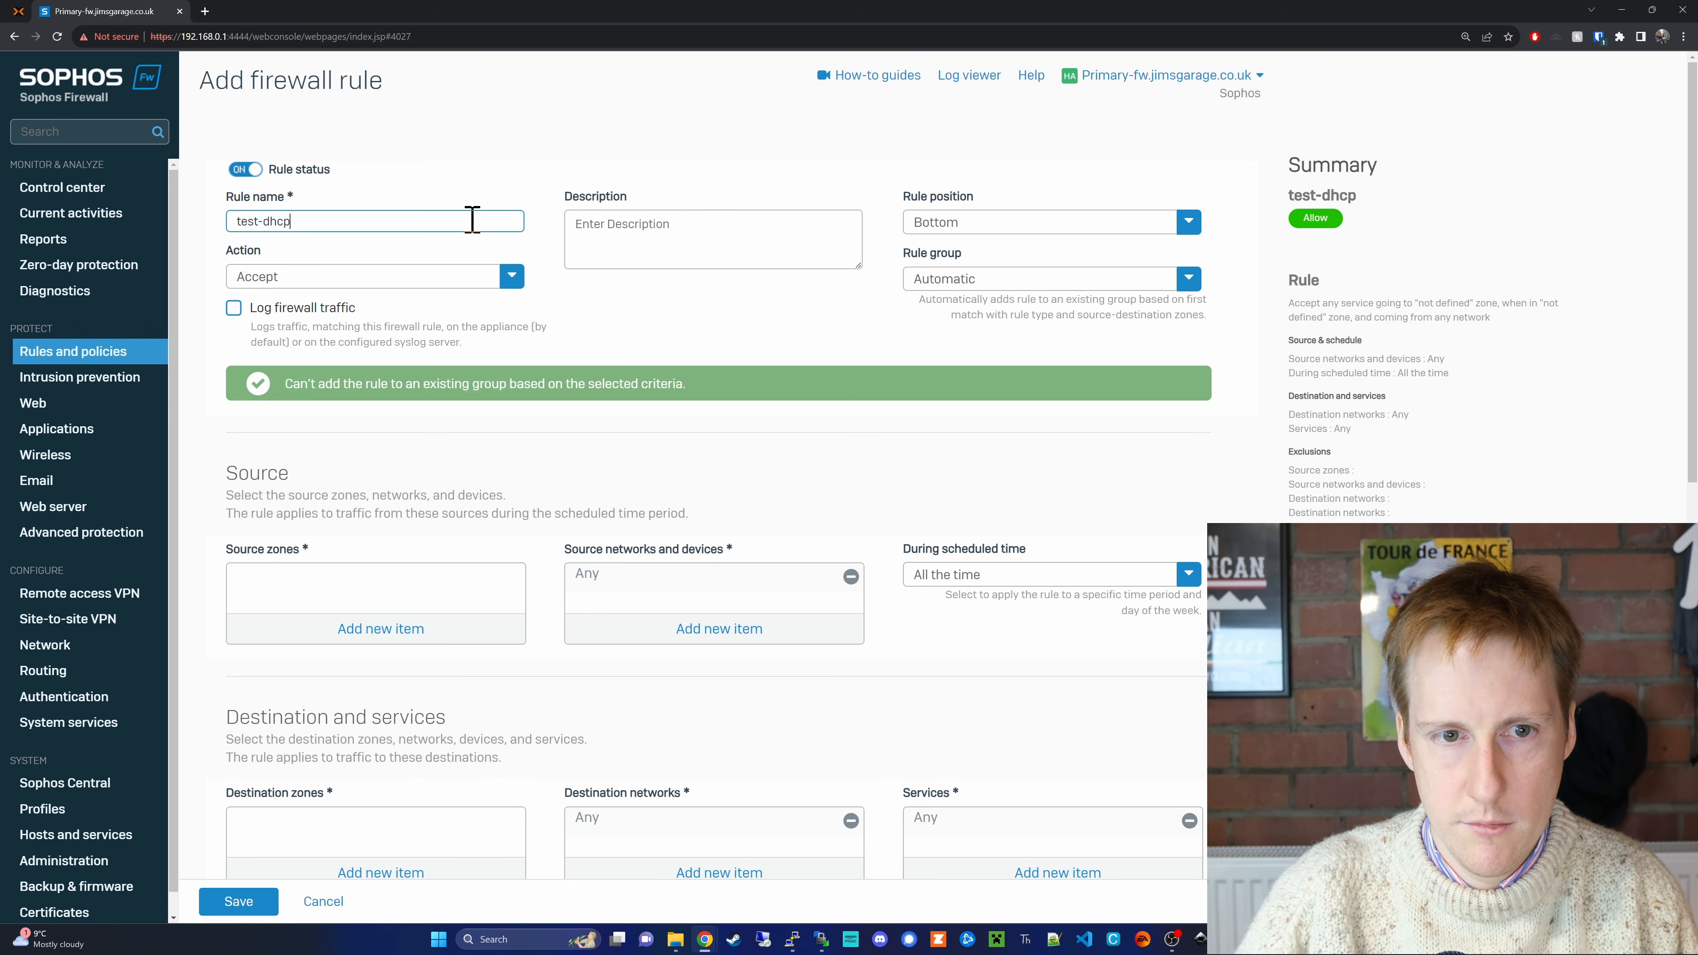
{"action": "type", "text": " -> "}
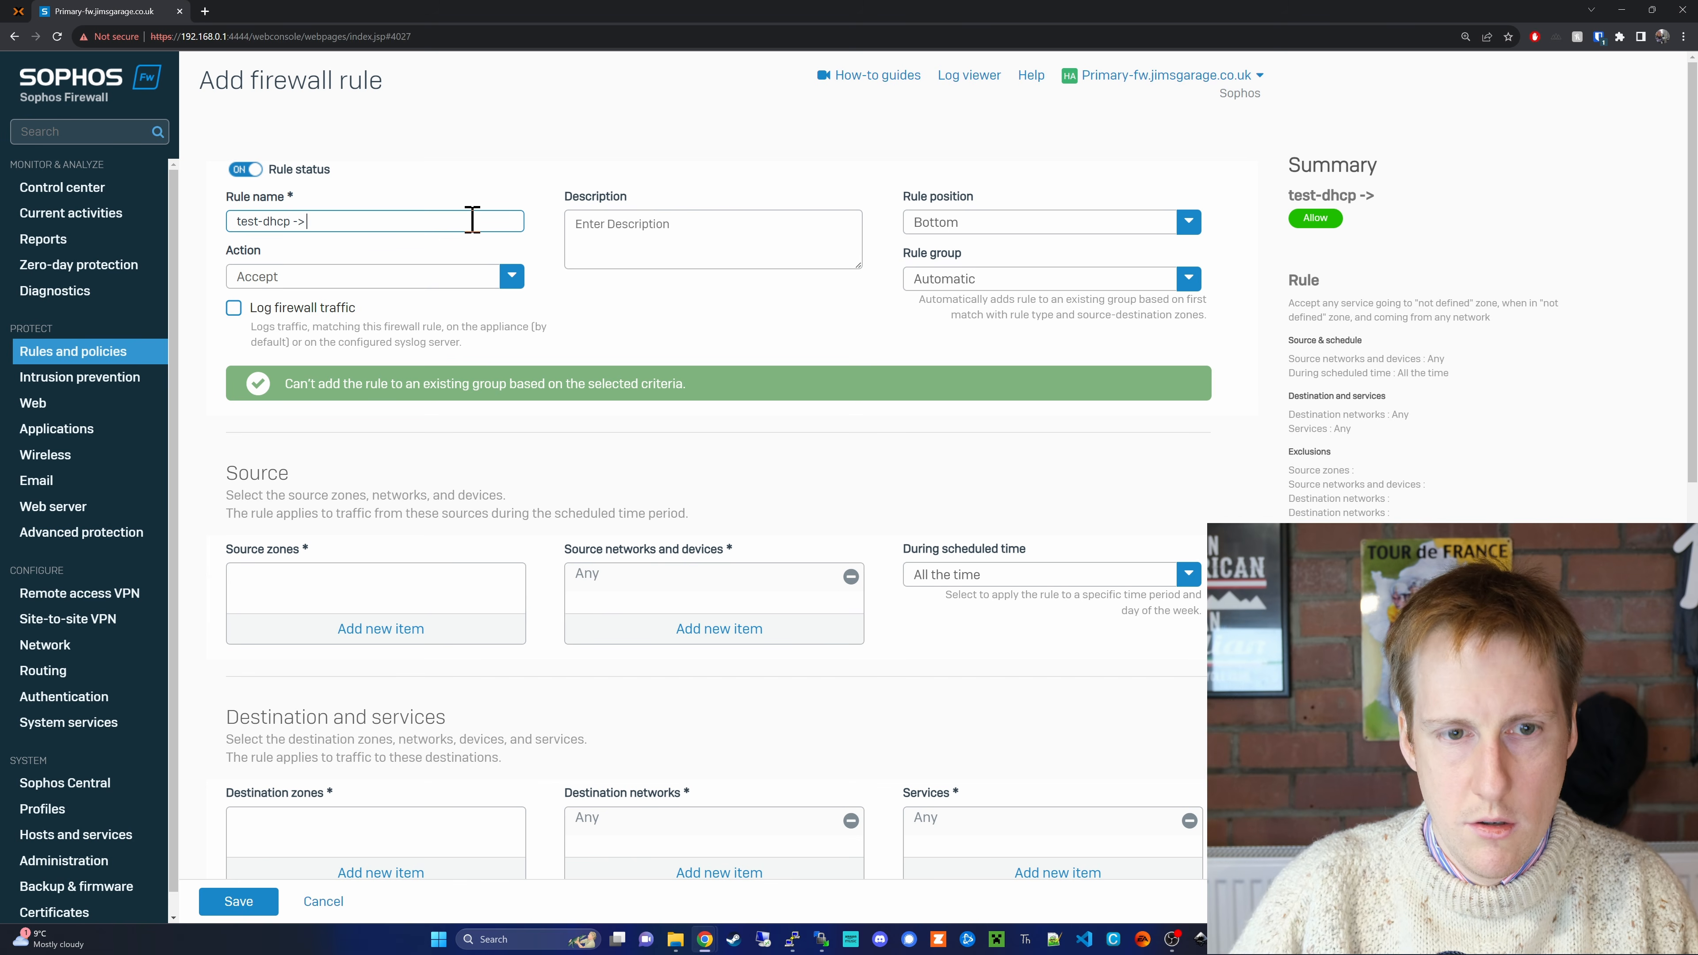
{"action": "type", "text": "docker VM"}
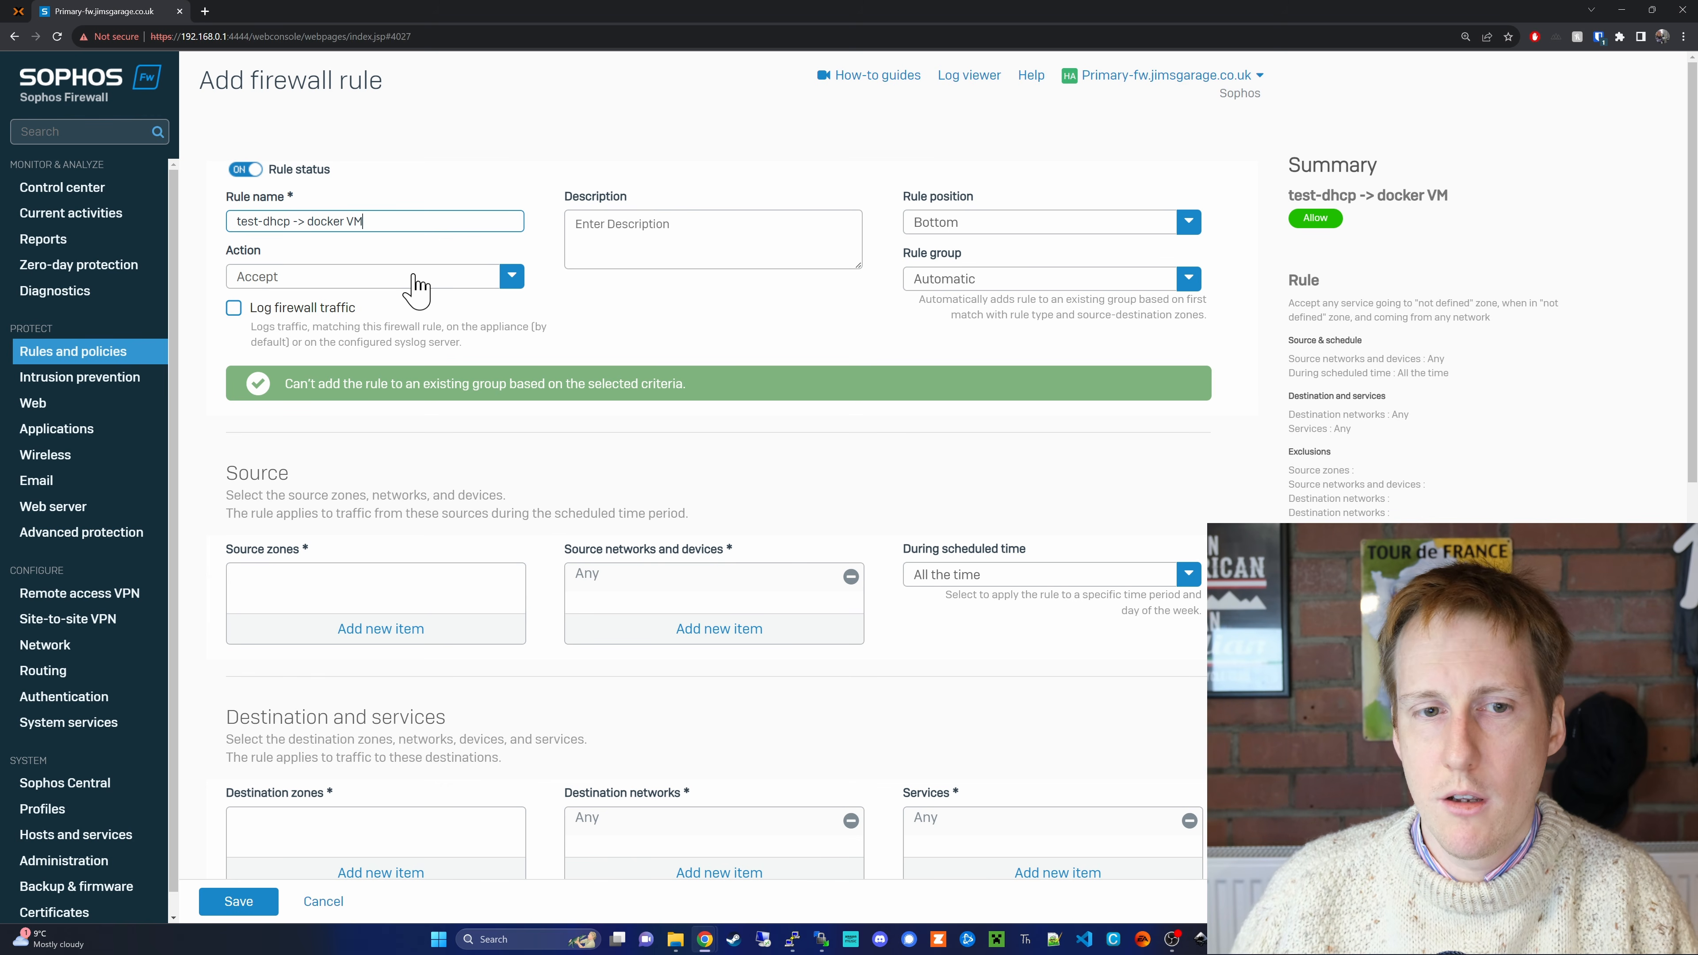
Place the new firewall rule at the Top position and enable logging of firewall traffic
{"action": "left_click", "coordinate": [1193, 223]}
{"action": "left_click", "coordinate": [1136, 258]}
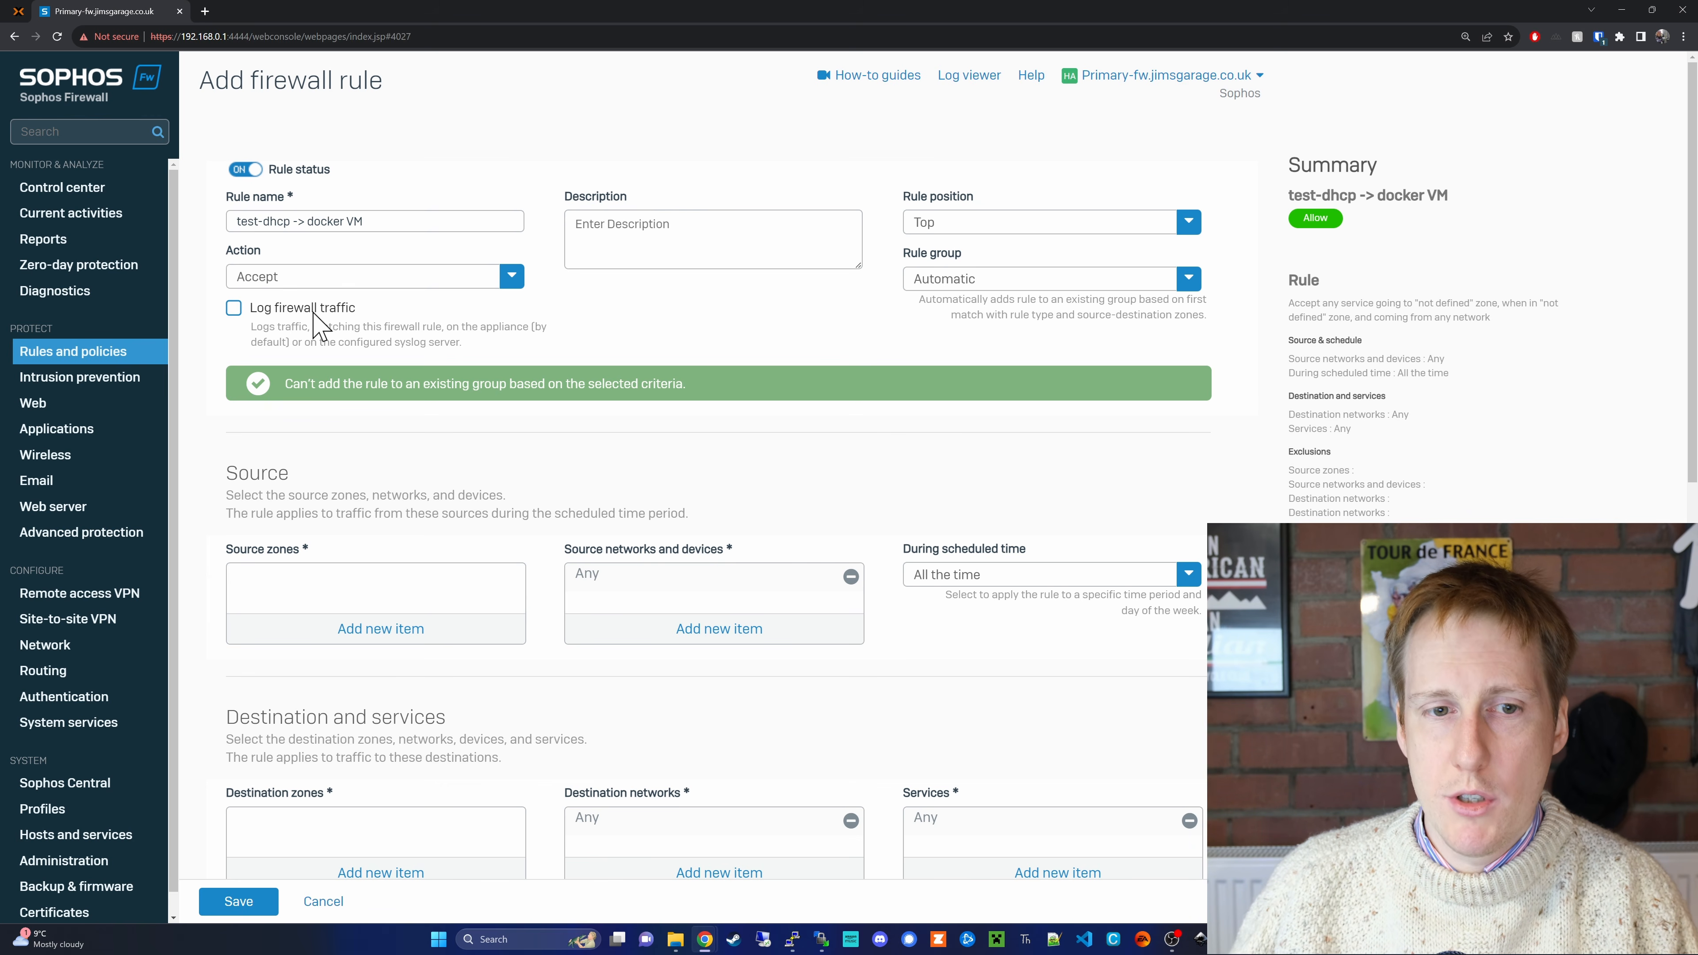
{"action": "left_click", "coordinate": [268, 309]}
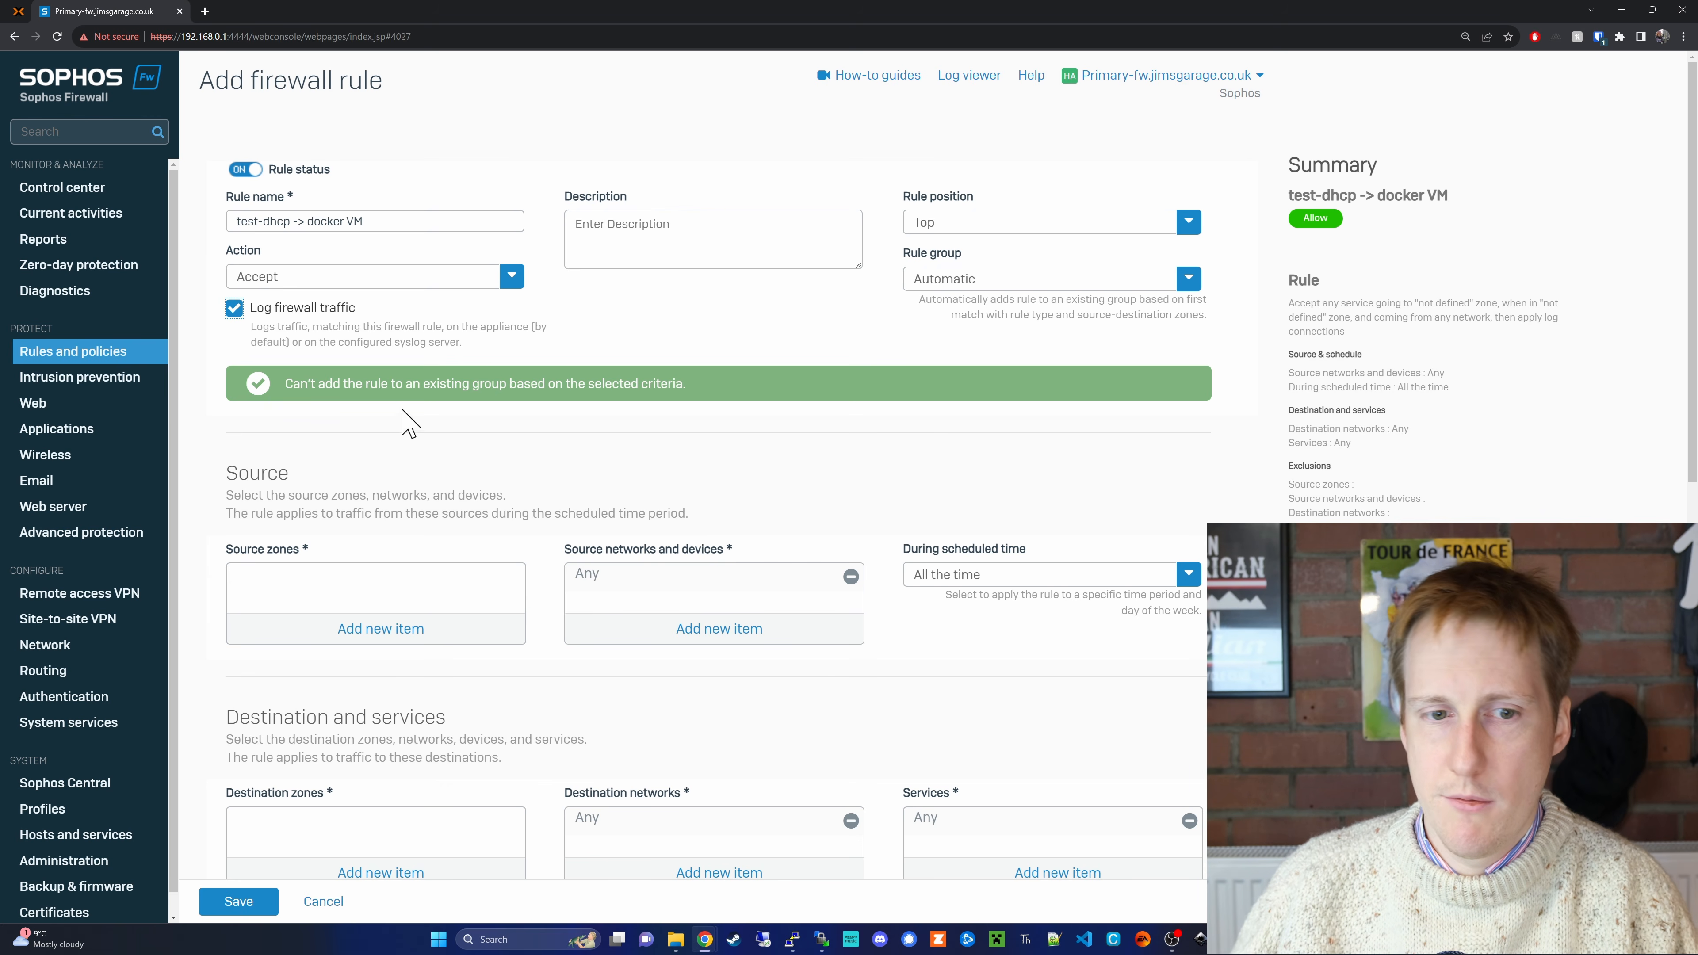
Add LAN as the firewall rule's source zone
{"action": "scroll", "coordinate": [376, 485], "scroll_direction": "down", "scroll_amount": 4}
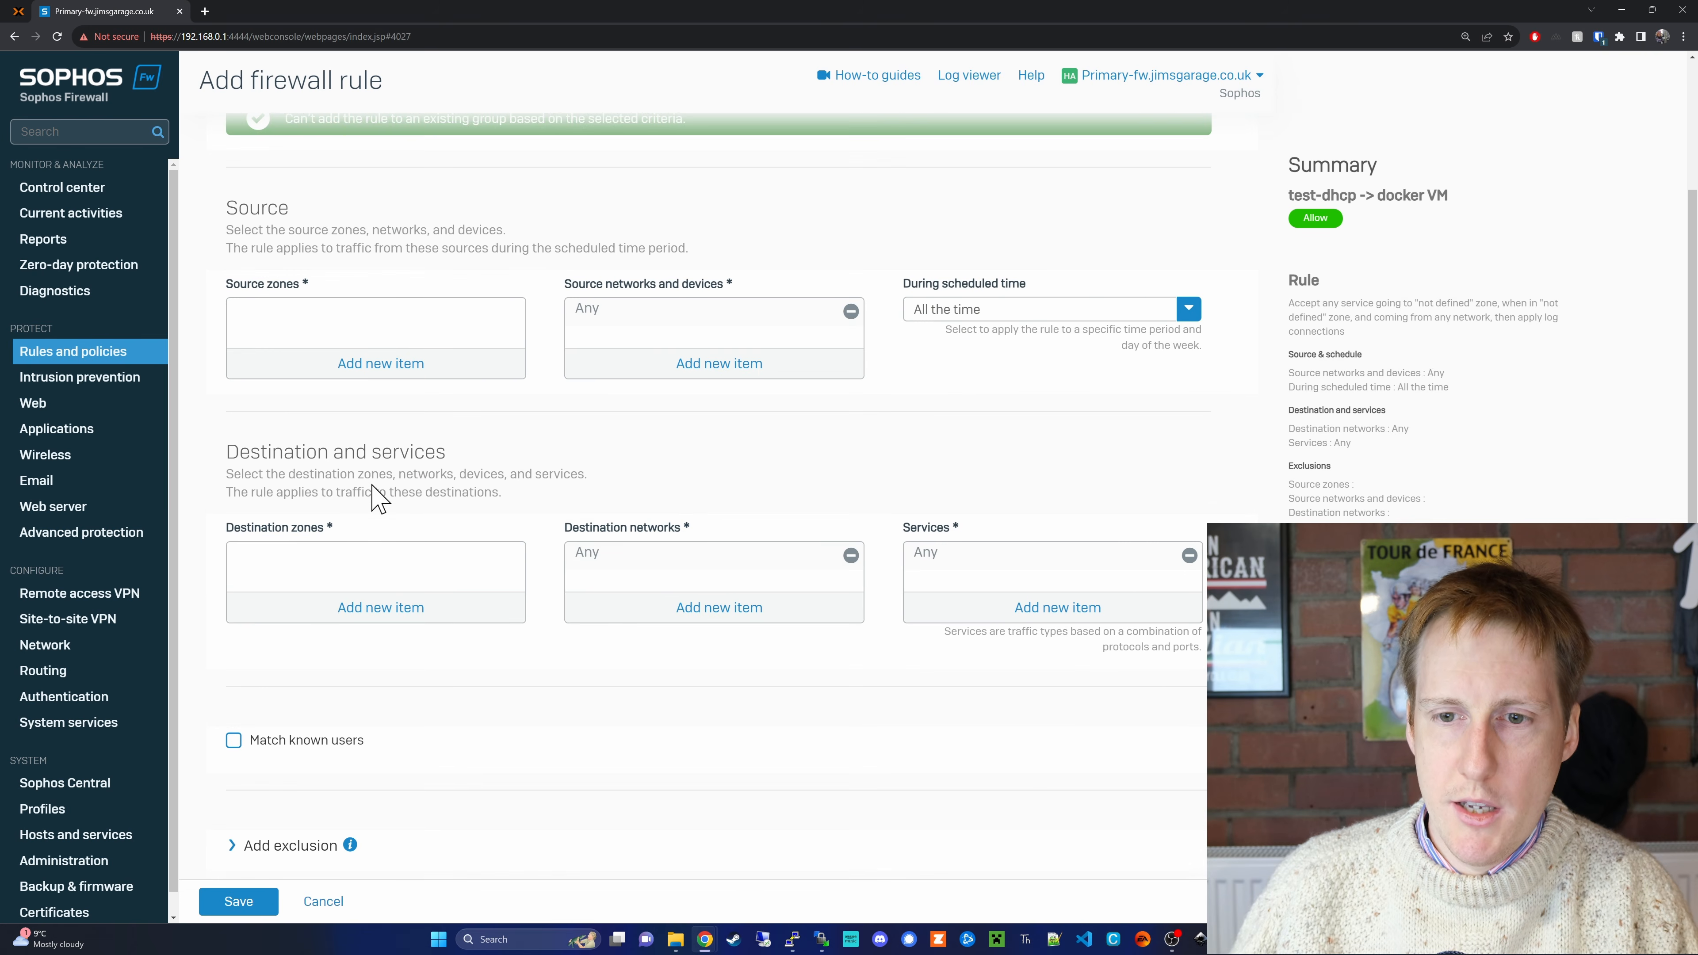
{"action": "left_click", "coordinate": [368, 379]}
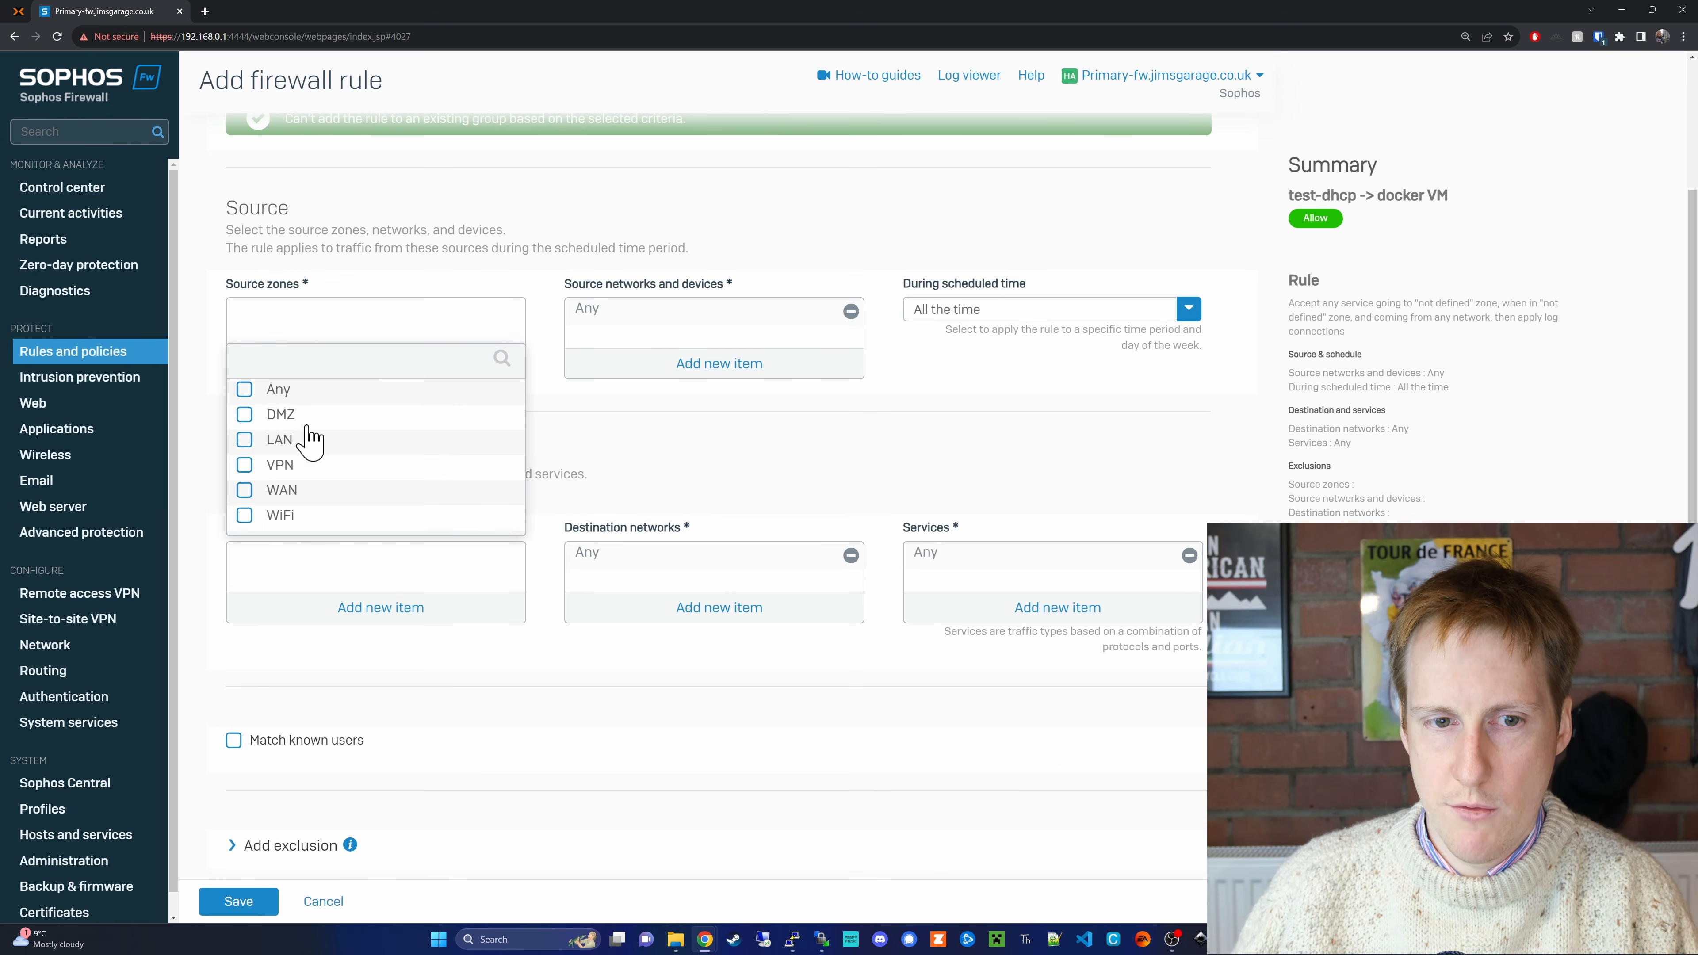
{"action": "mouse_move", "coordinate": [276, 443]}
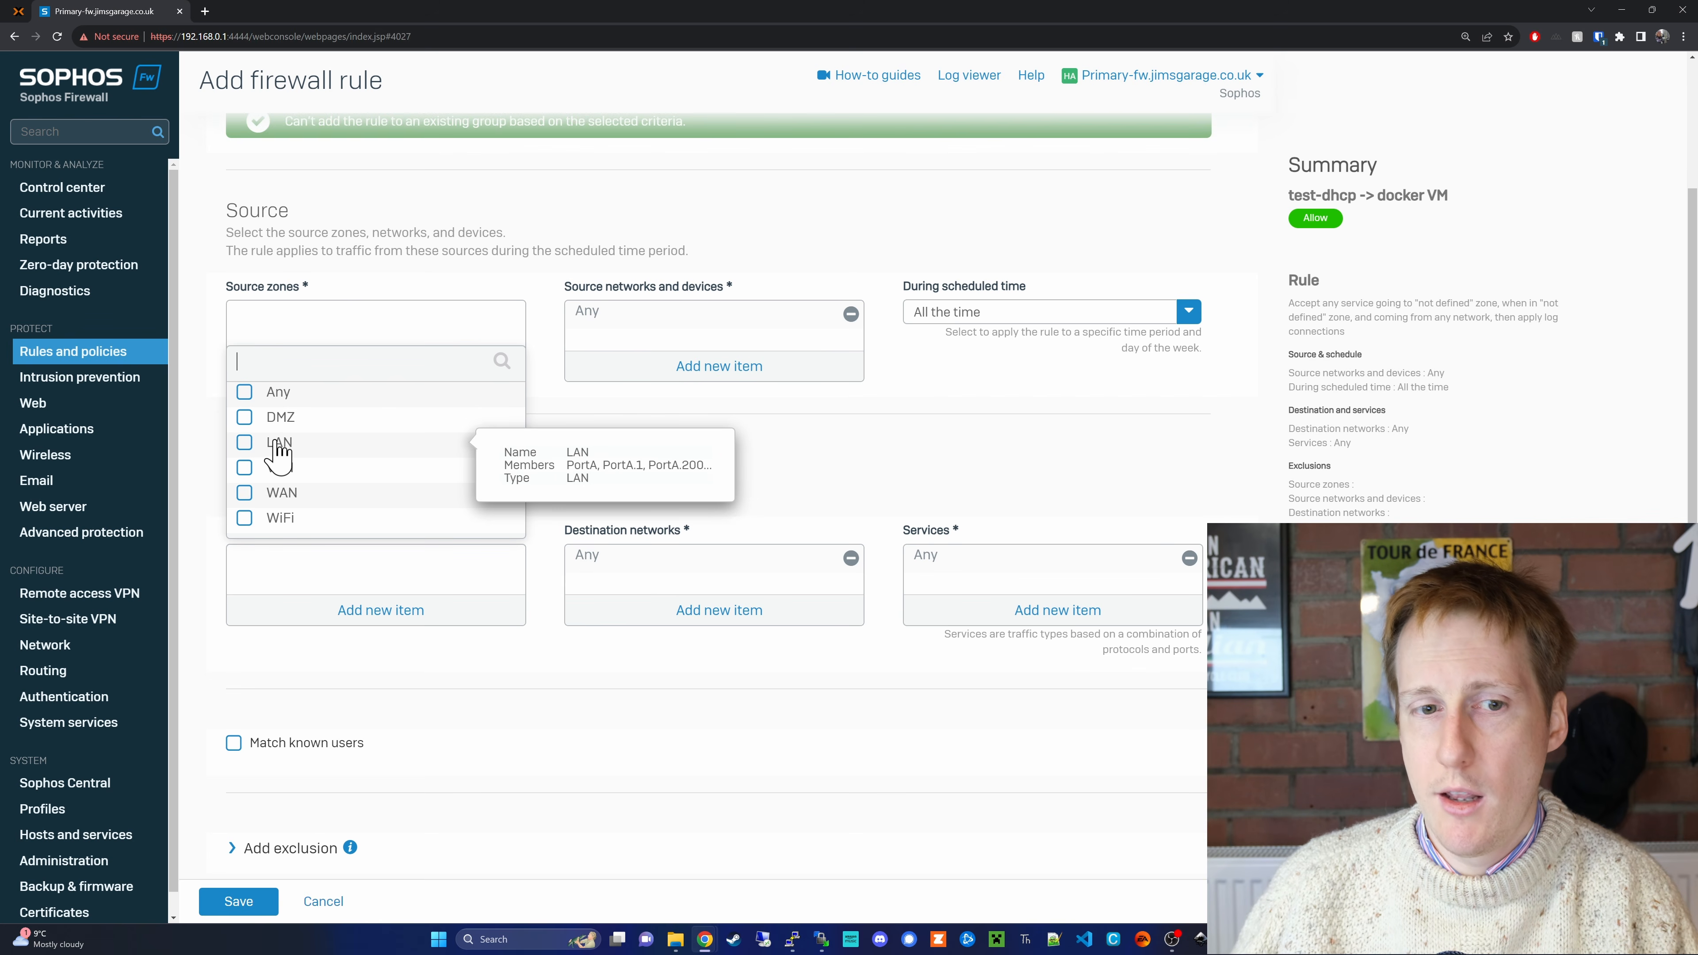
{"action": "left_click", "coordinate": [276, 444]}
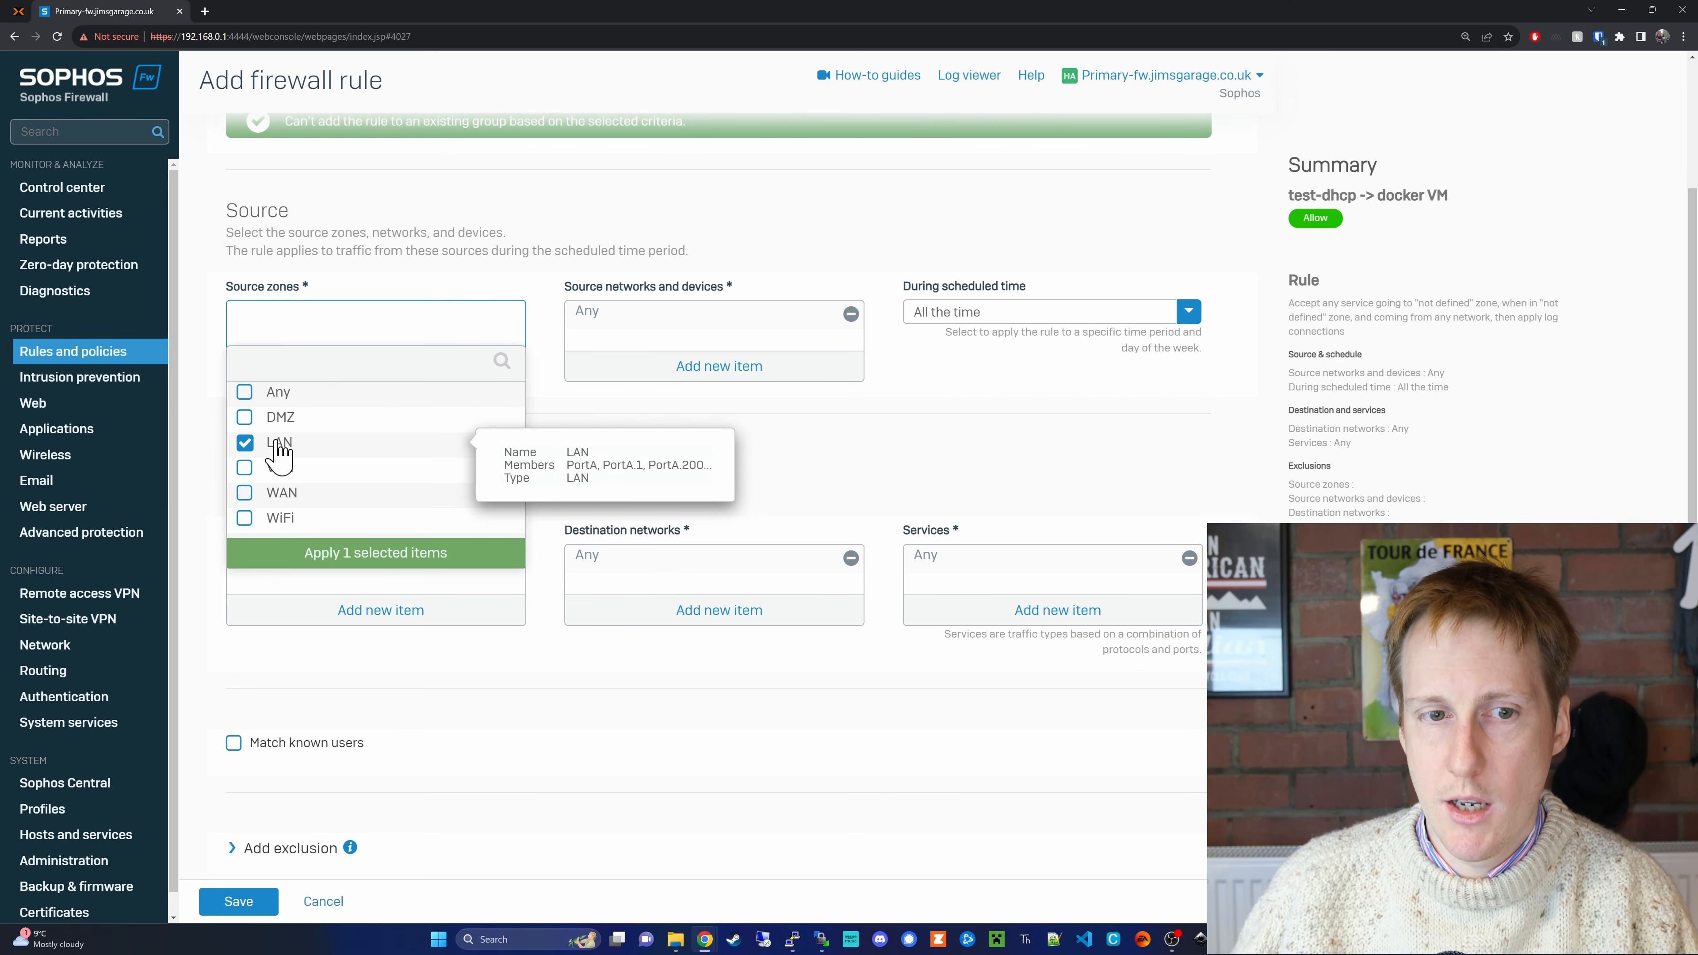
{"action": "left_click", "coordinate": [365, 555]}
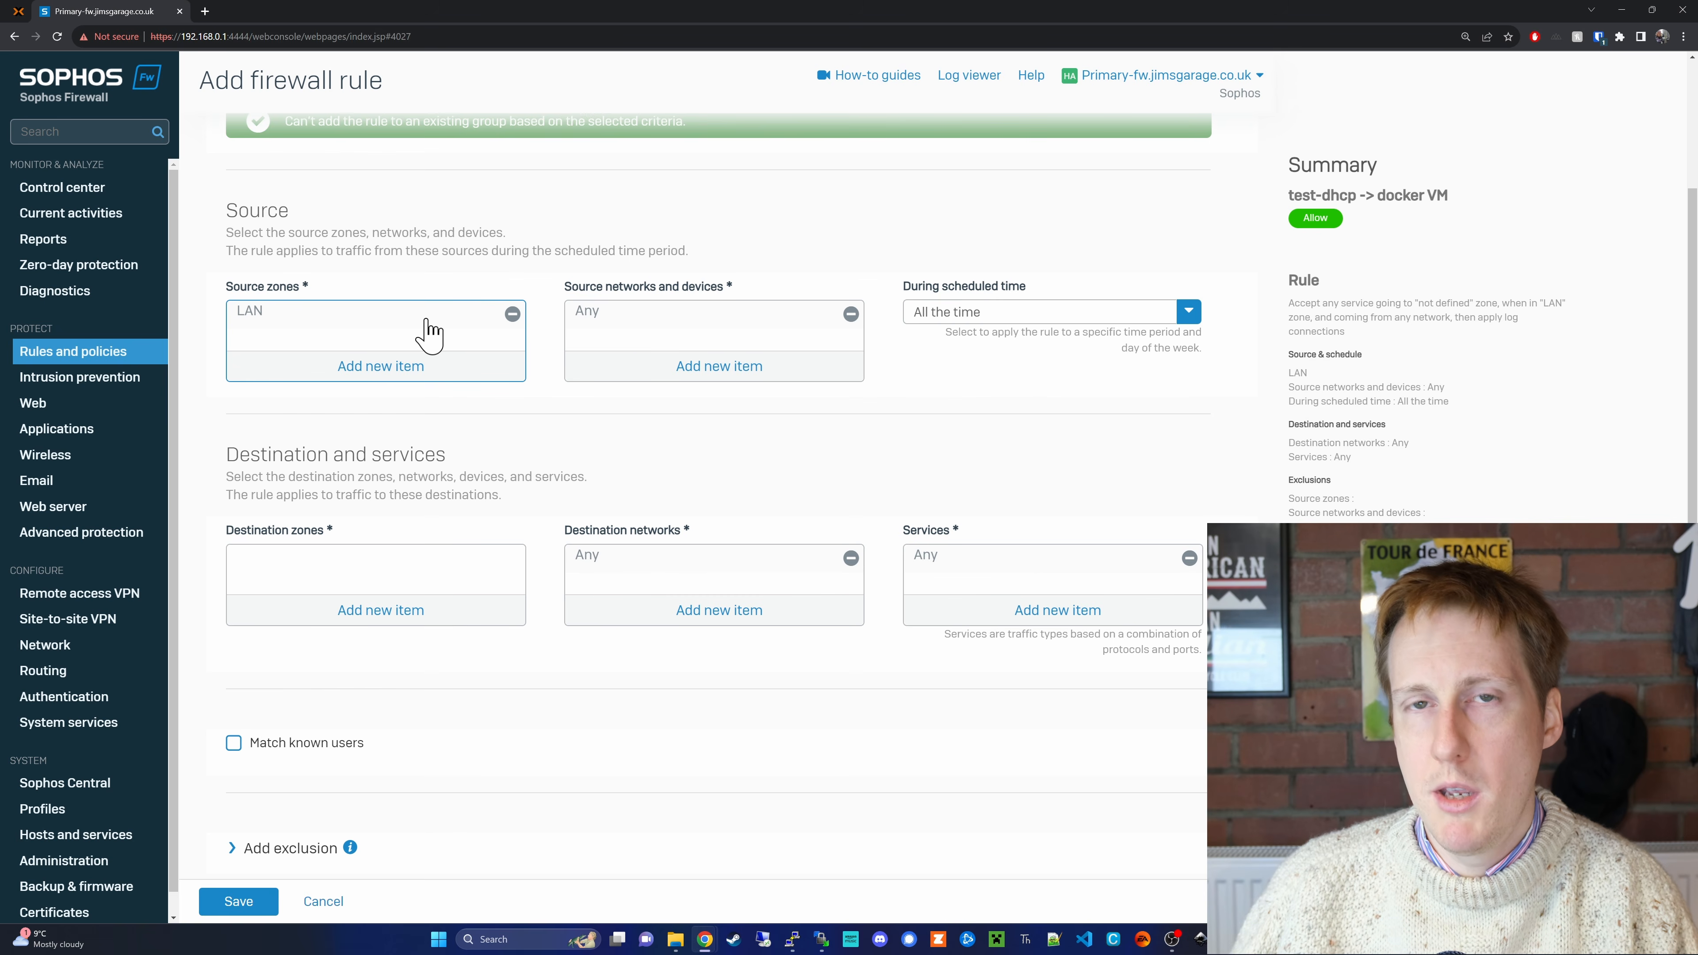
Remove Any from the rule's source networks and devices, and start a new IP host there named test-dhcp-range
{"action": "mouse_move", "coordinate": [428, 333]}
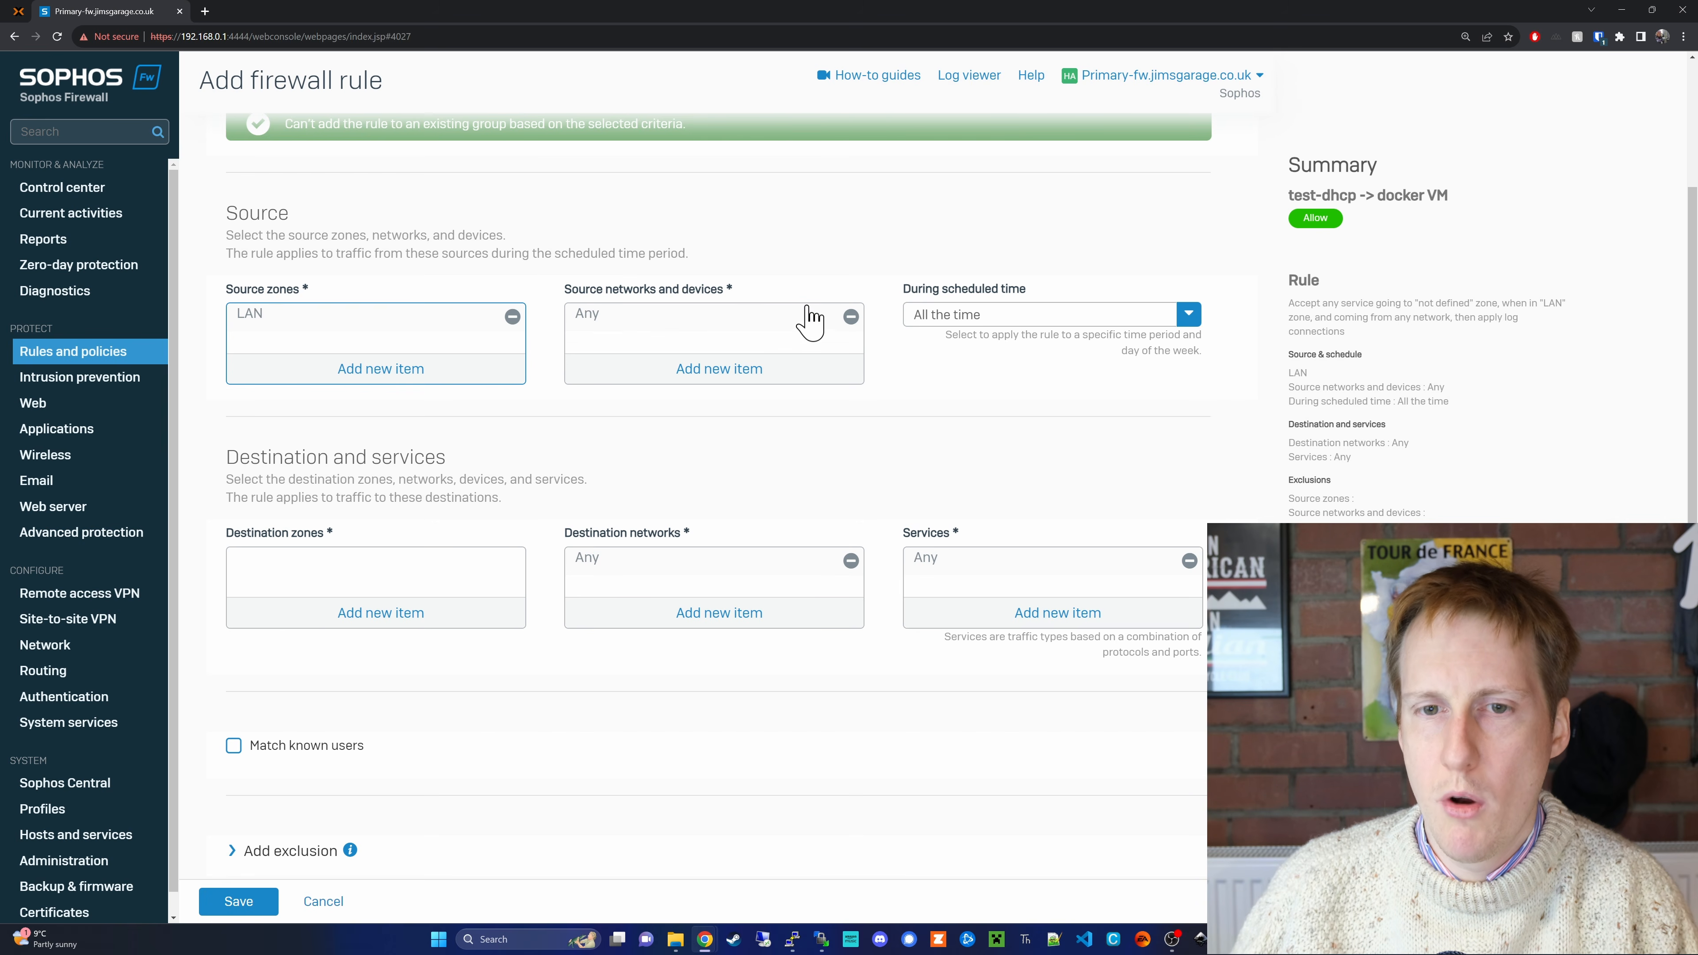
{"action": "left_click", "coordinate": [849, 316]}
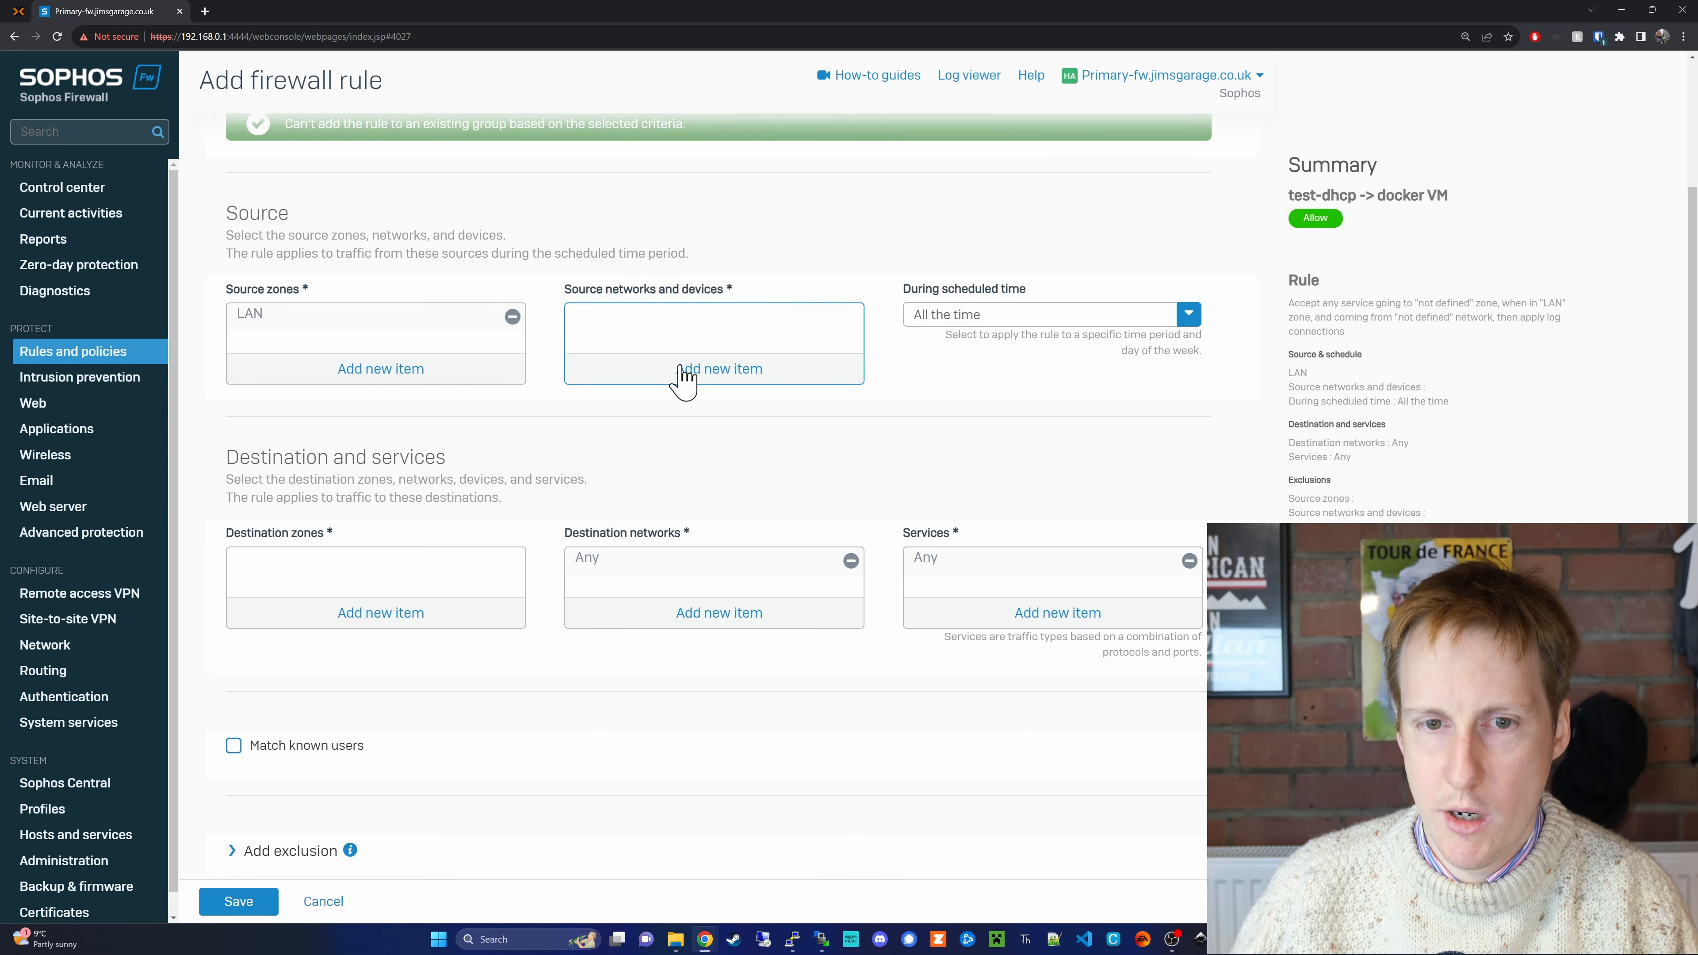
{"action": "left_click", "coordinate": [678, 375]}
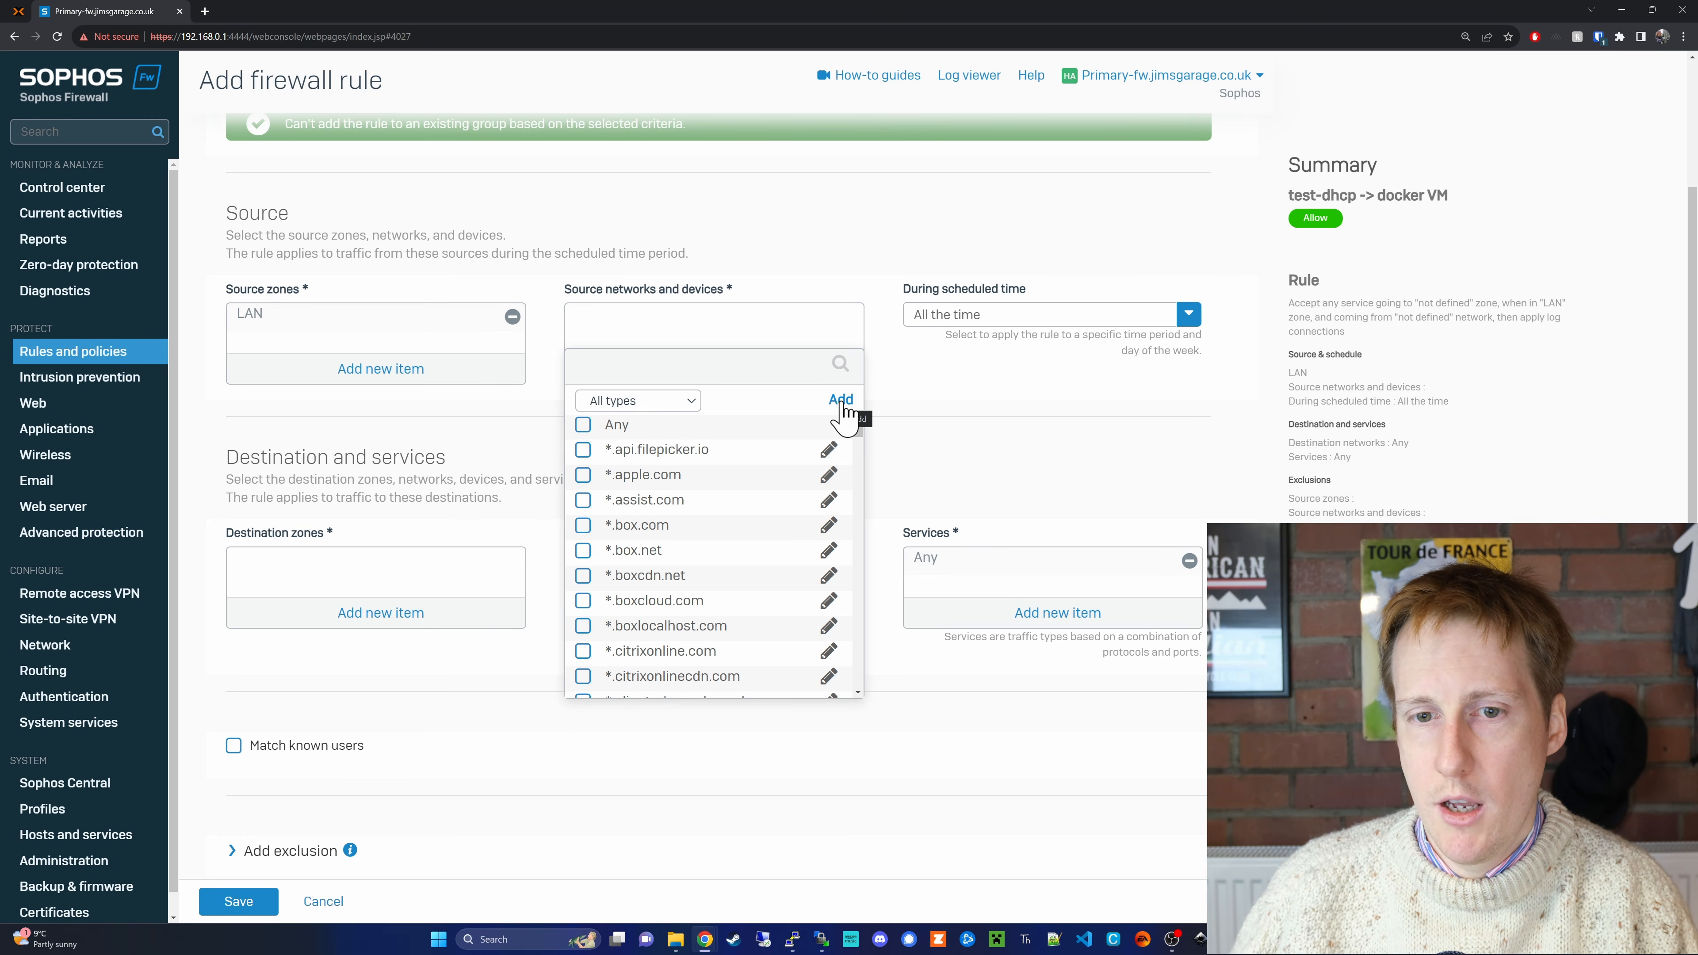
{"action": "left_click", "coordinate": [841, 401]}
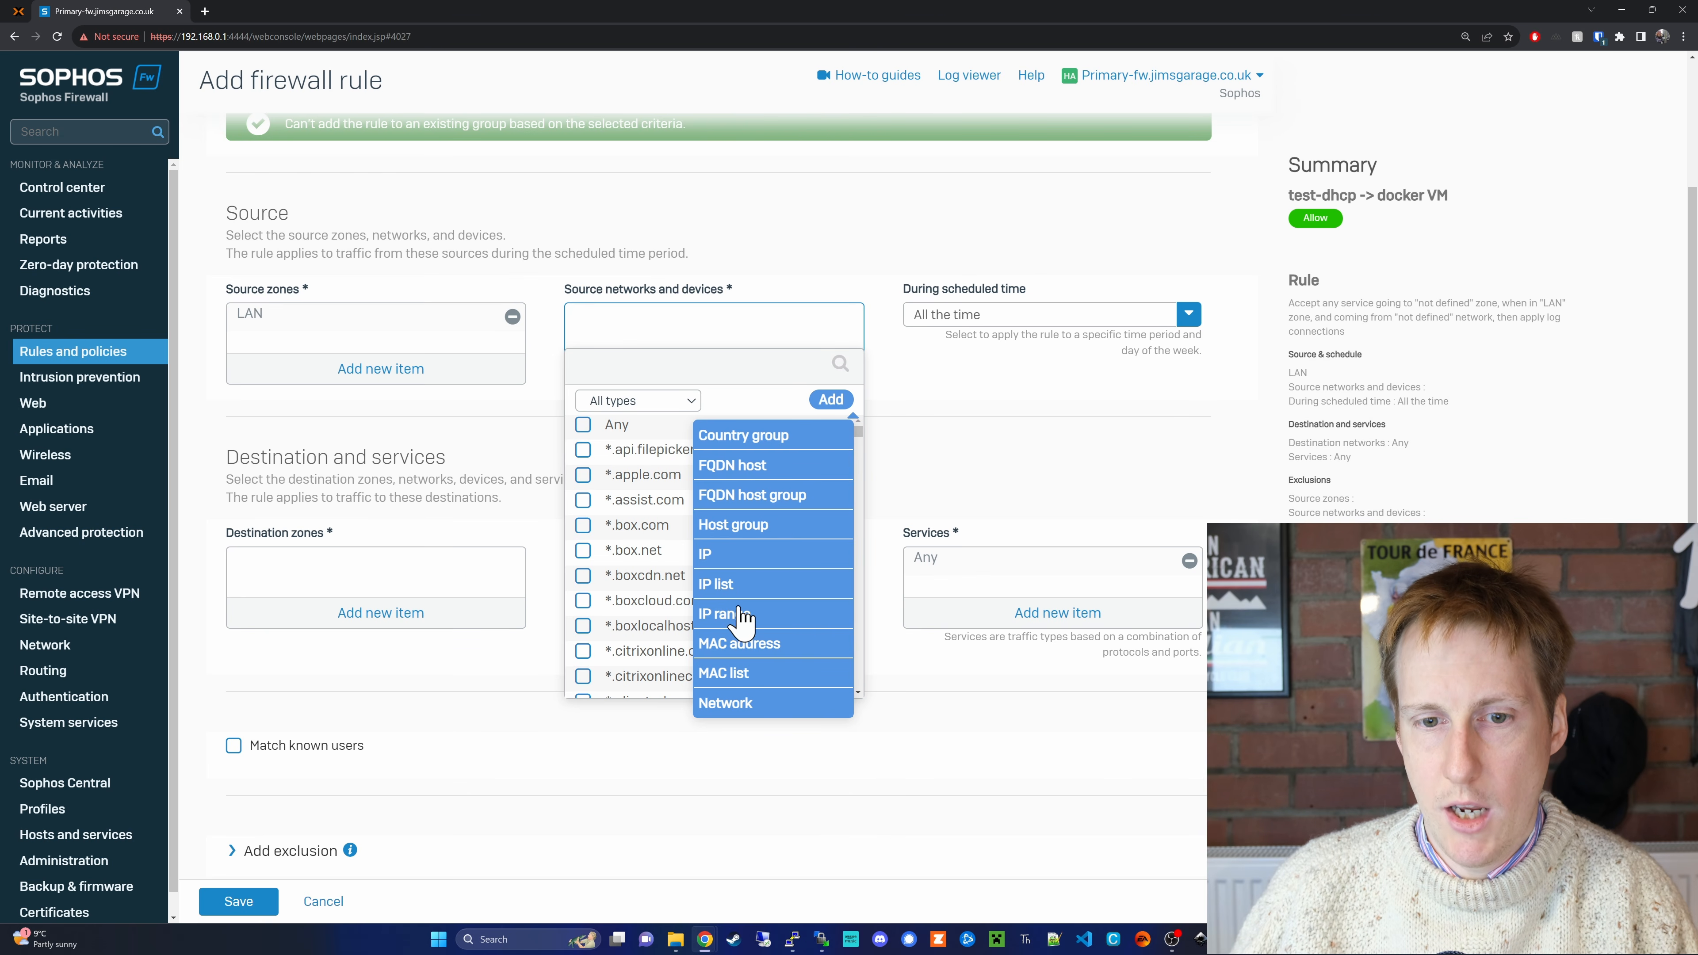
{"action": "left_click", "coordinate": [734, 610]}
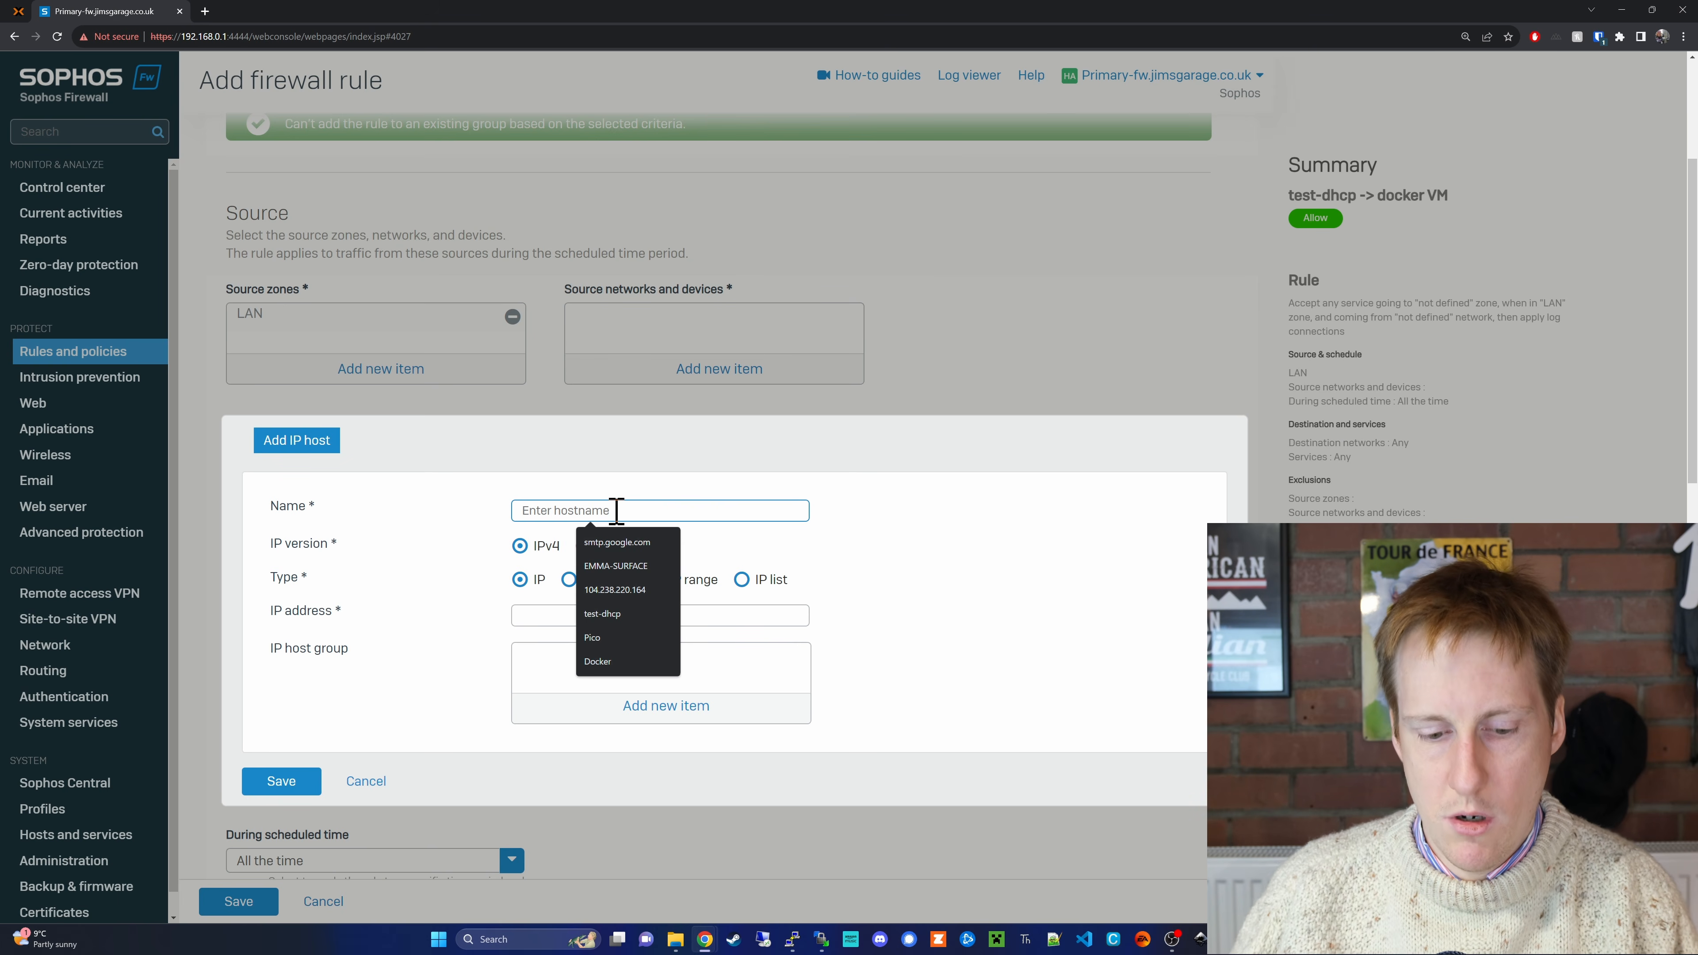
{"action": "type", "text": "test-dh"}
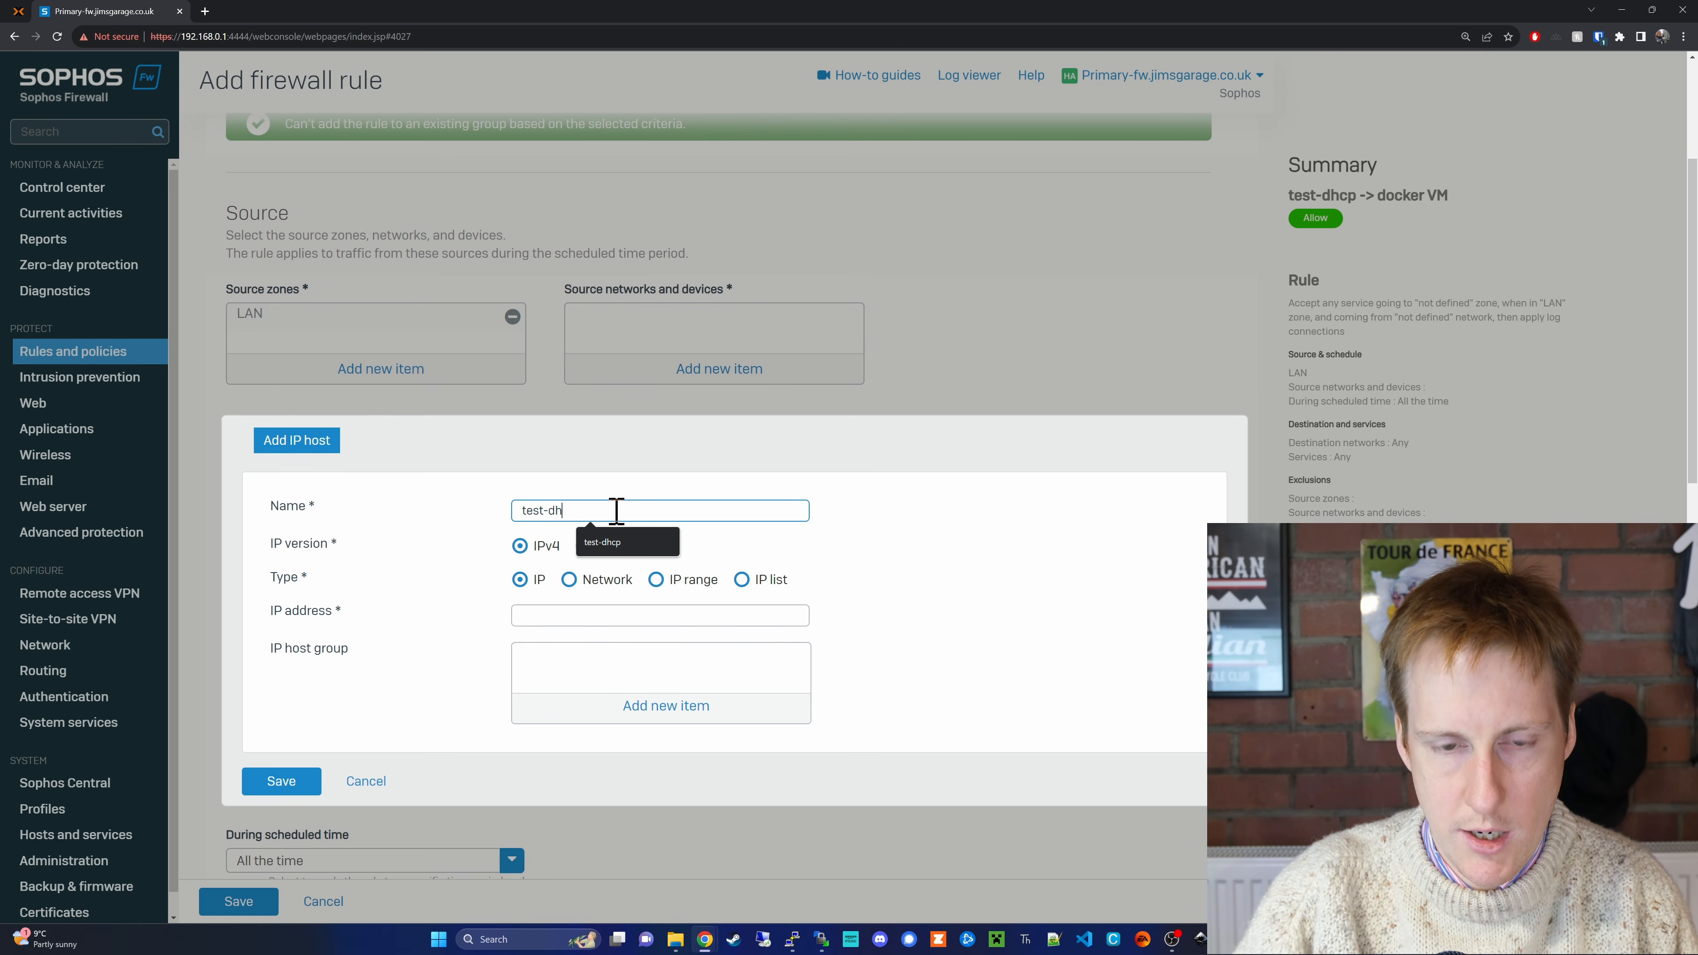
{"action": "type", "text": "cp-range"}
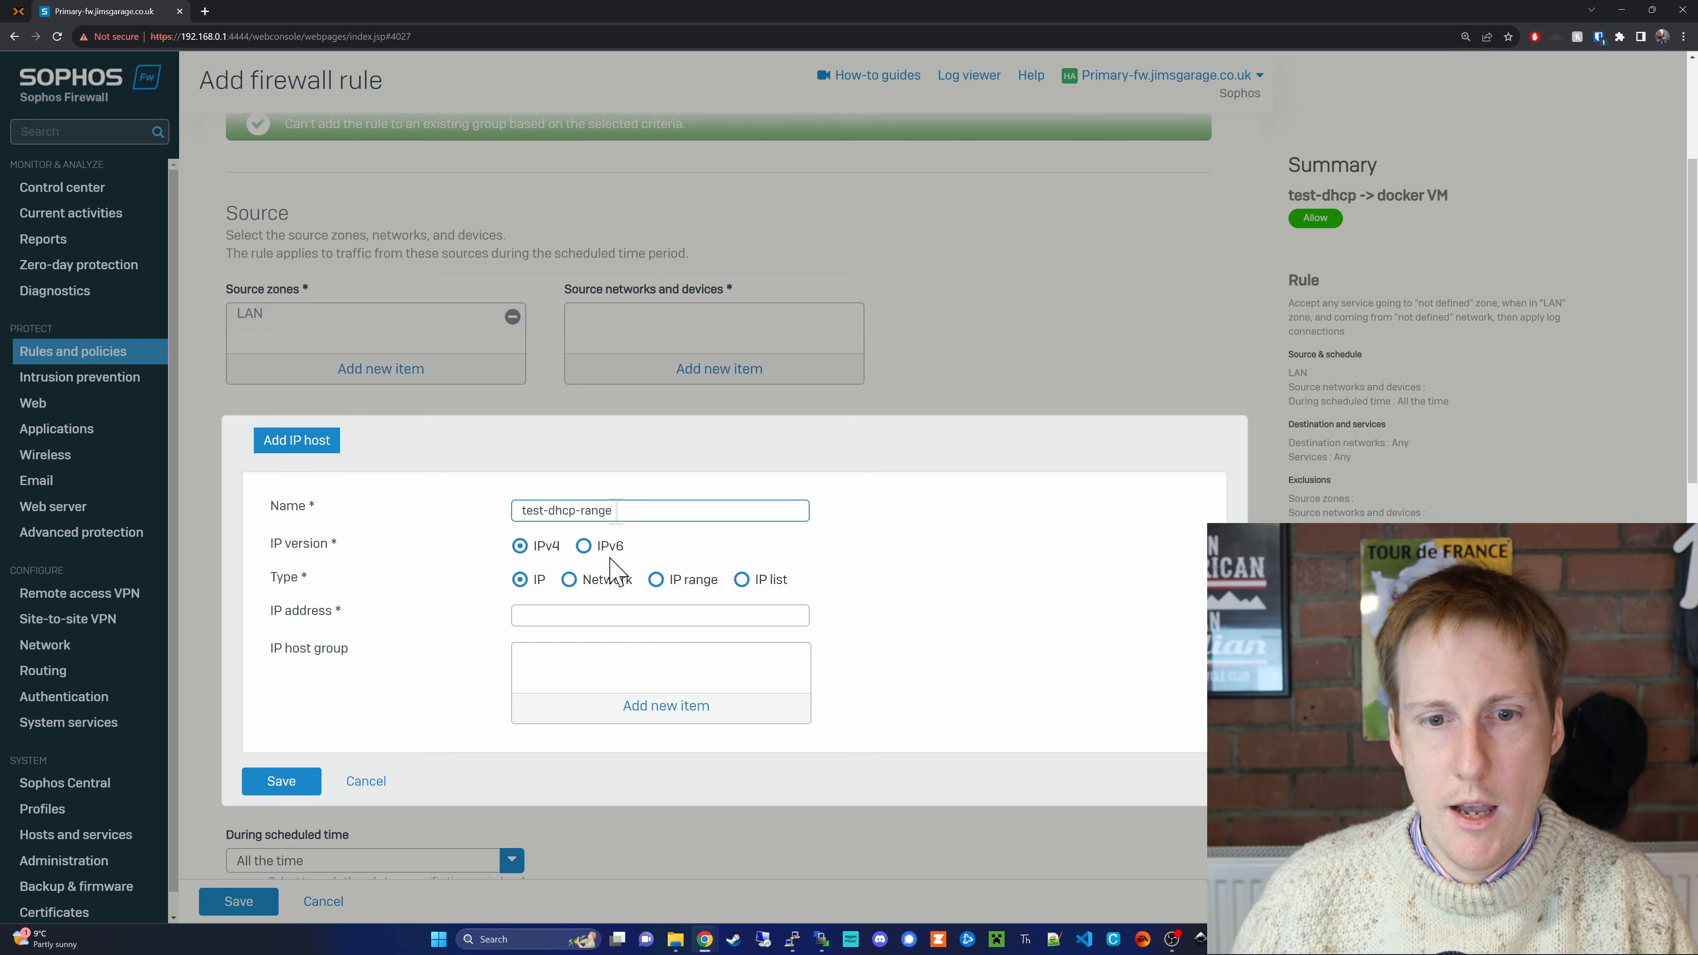
Define test-dhcp-range as an IP range from 192.168.3.1 to 192.168.3.255 and save it as the rule's source
{"action": "left_click", "coordinate": [656, 579]}
{"action": "left_click", "coordinate": [570, 616]}
{"action": "type", "text": "192."}
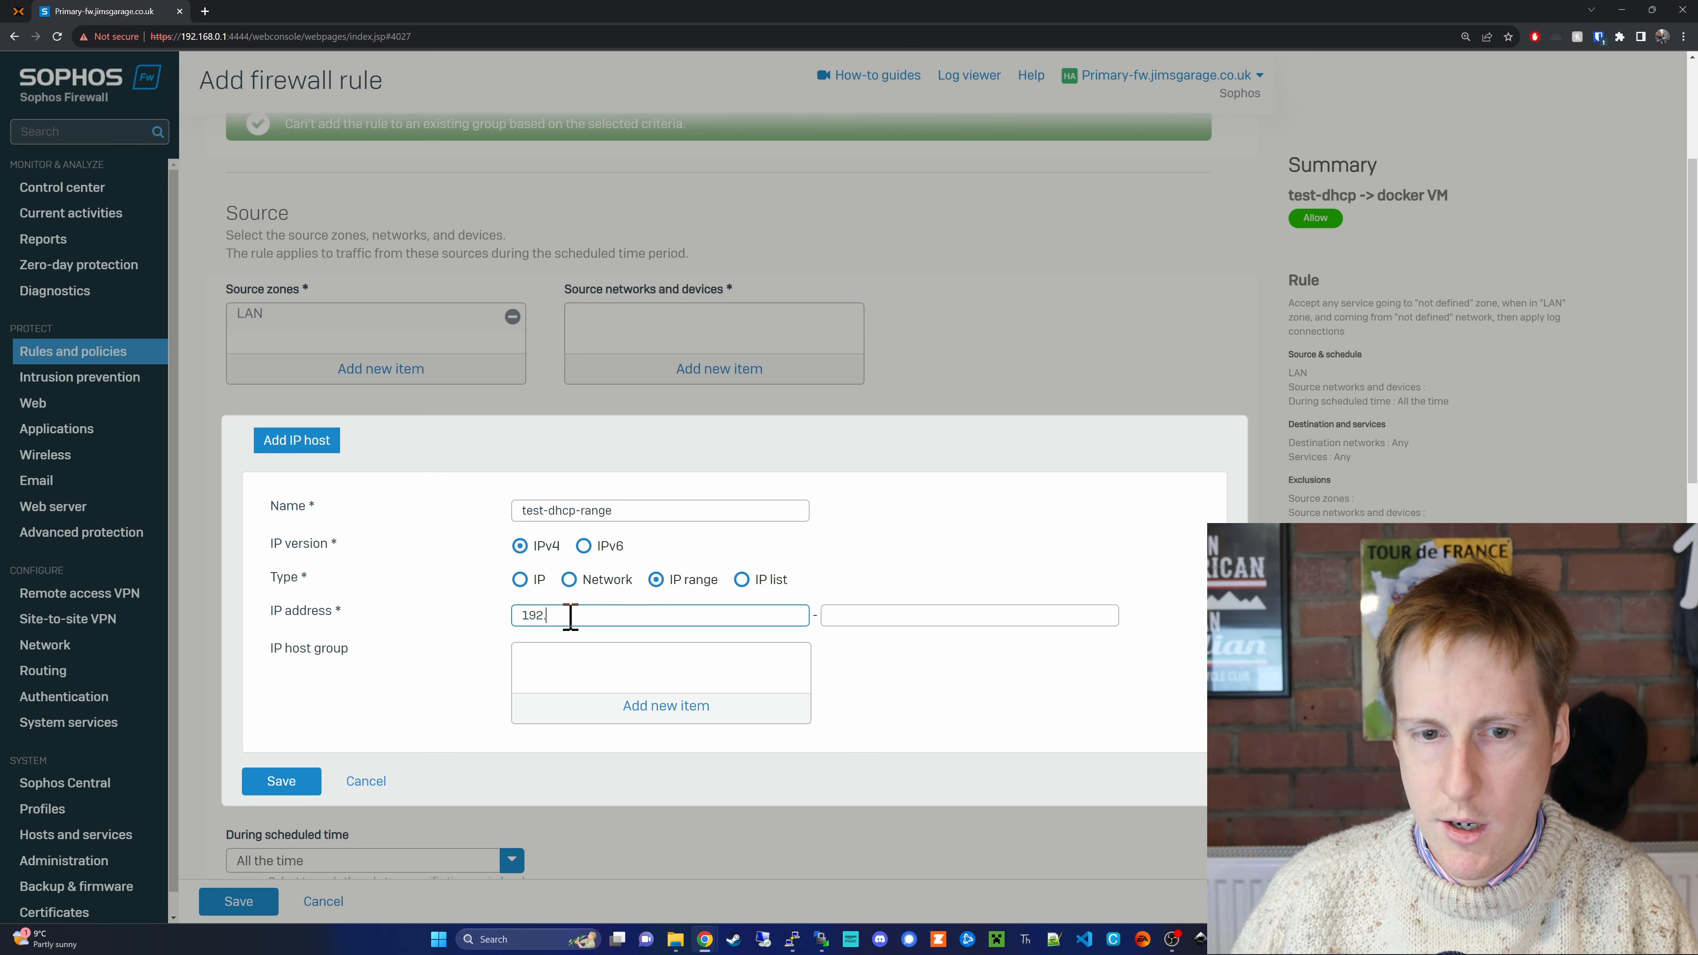
{"action": "type", "text": "168.3.1"}
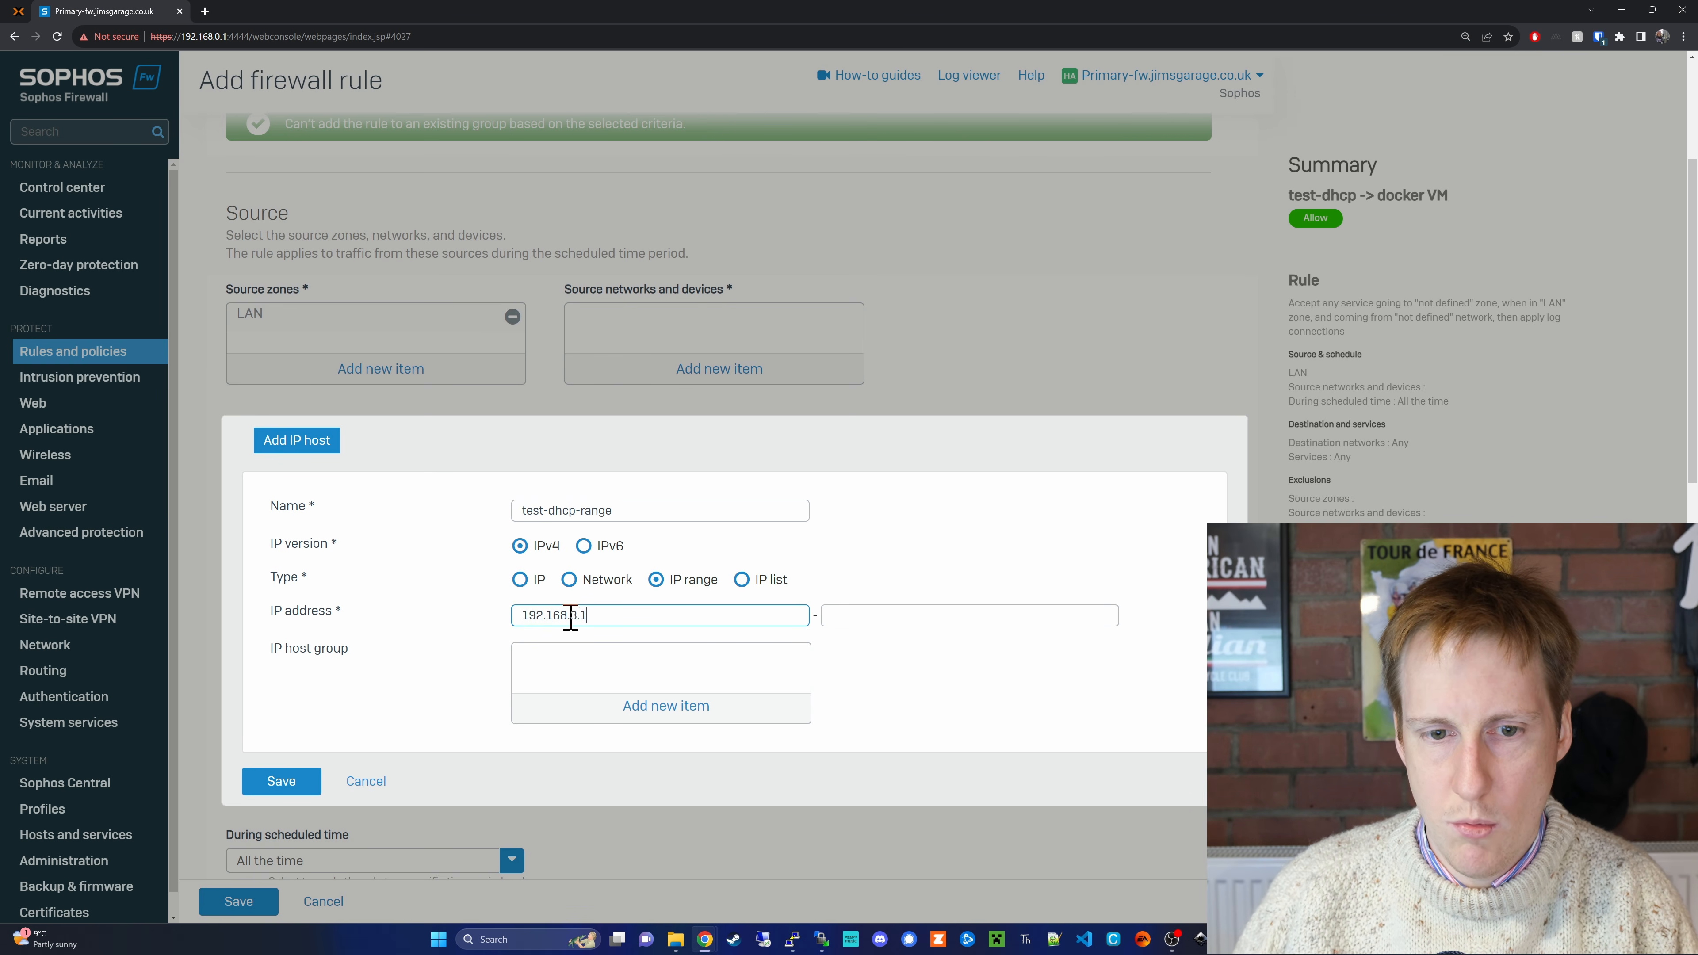
{"action": "left_click", "coordinate": [862, 616]}
{"action": "type", "text": "19"}
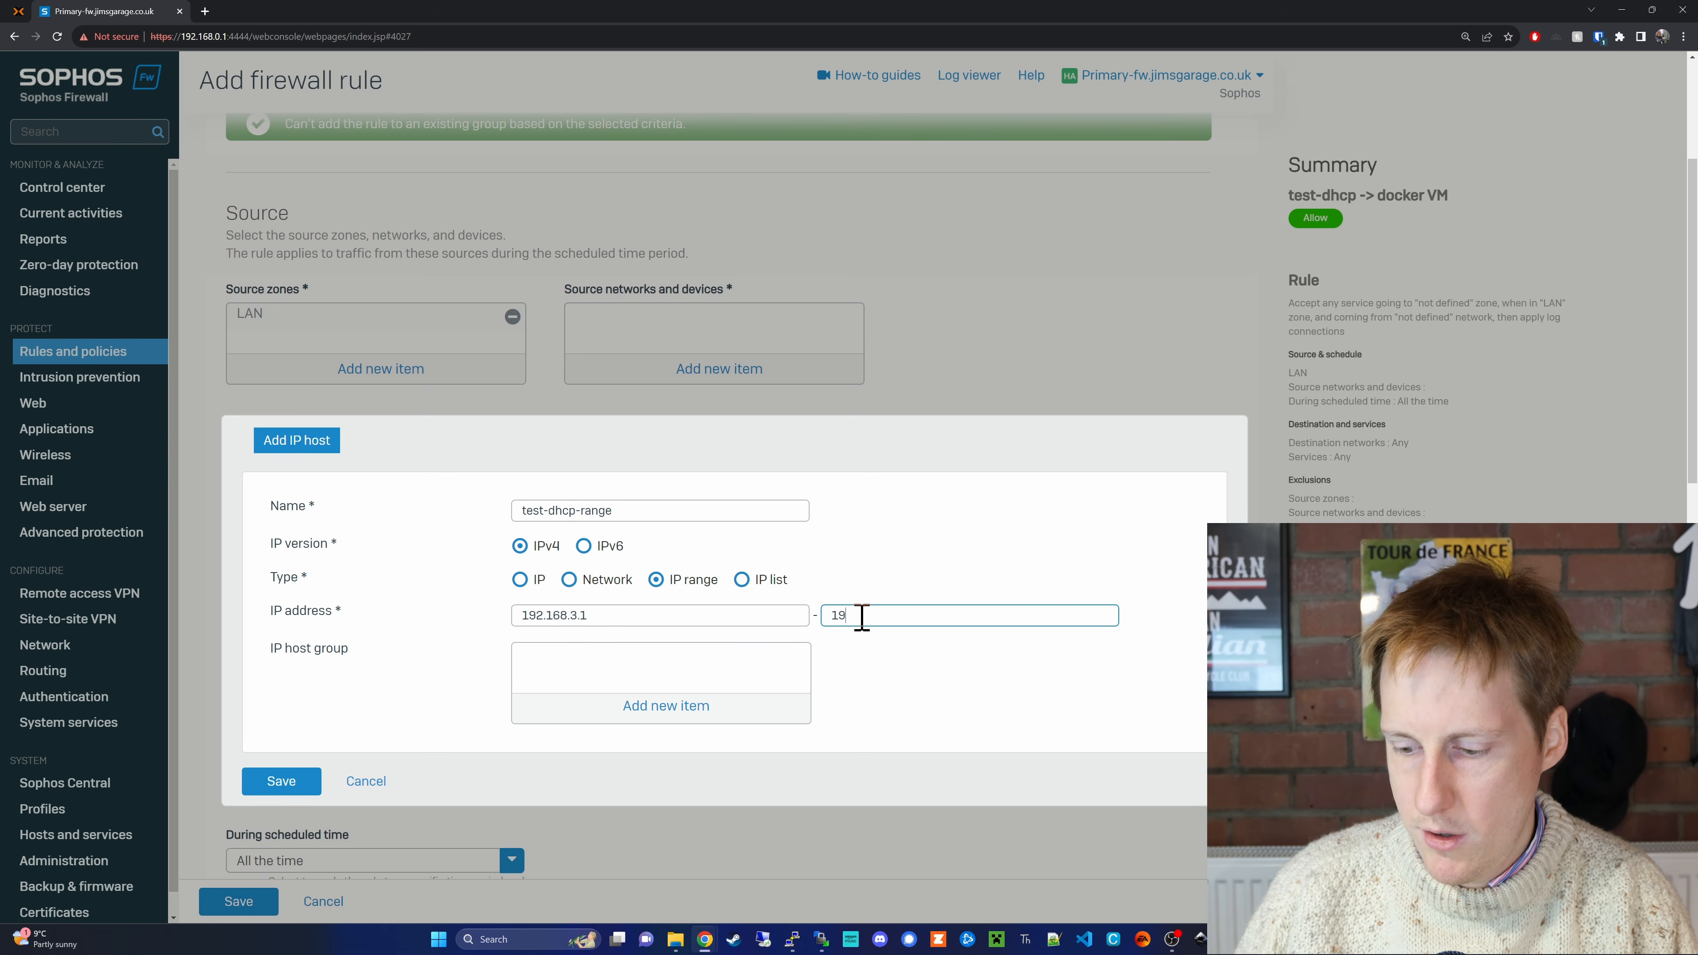
{"action": "type", "text": "2.168.3."}
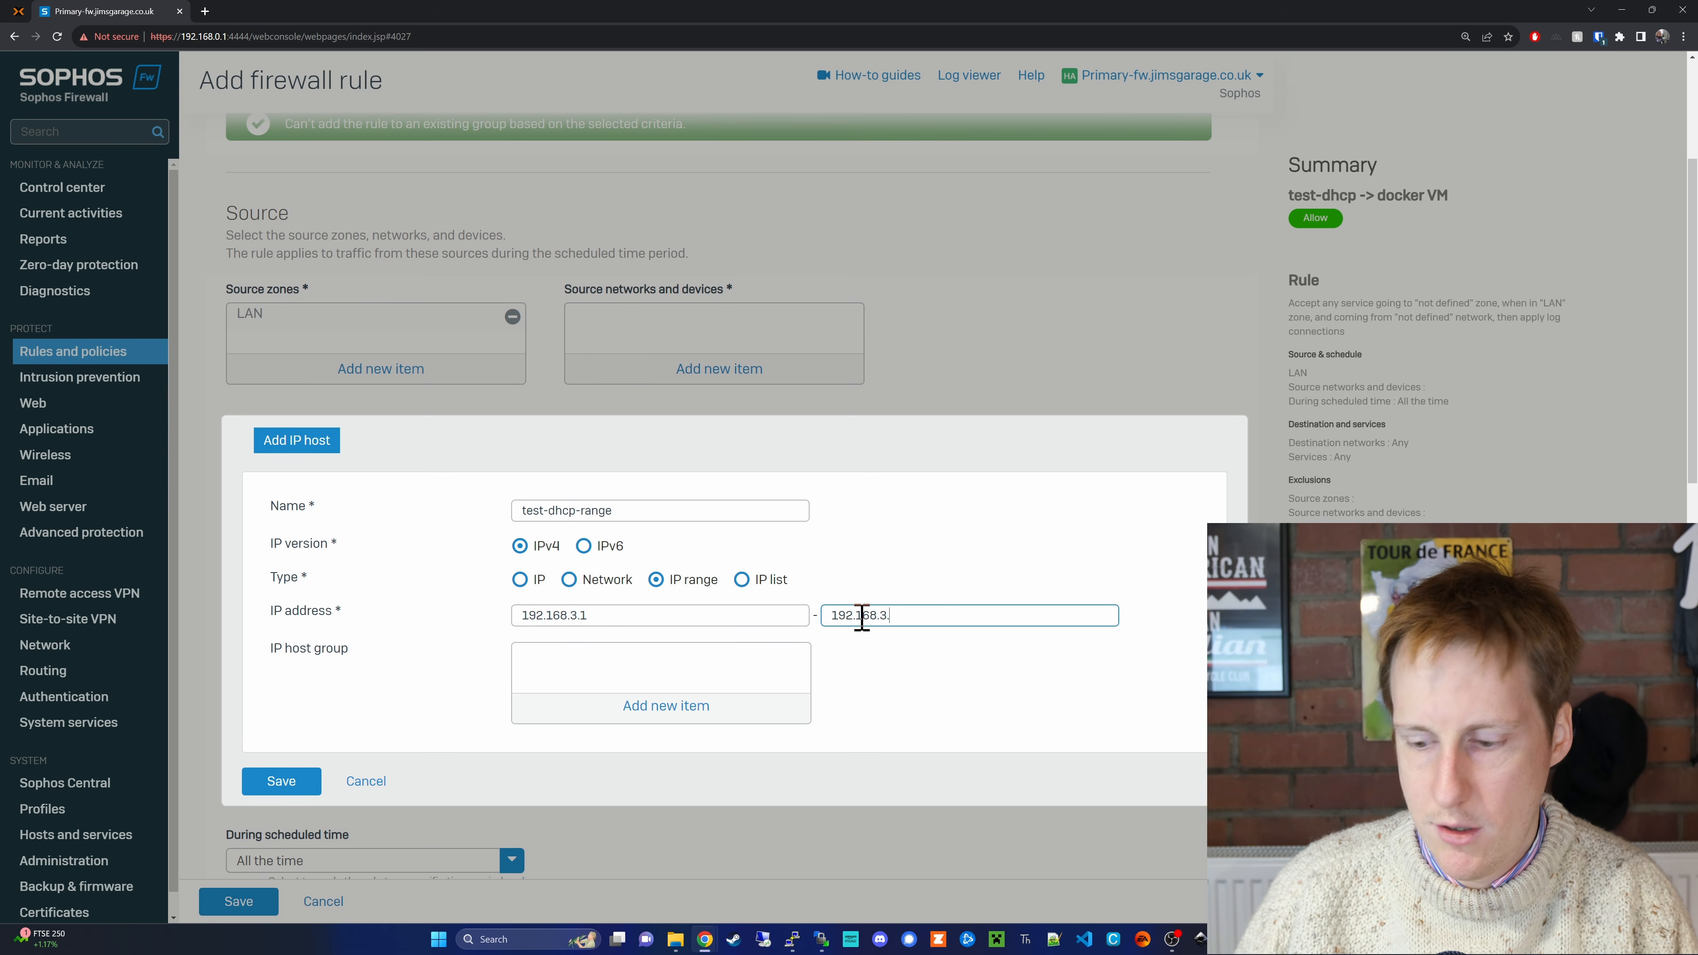
{"action": "type", "text": "255"}
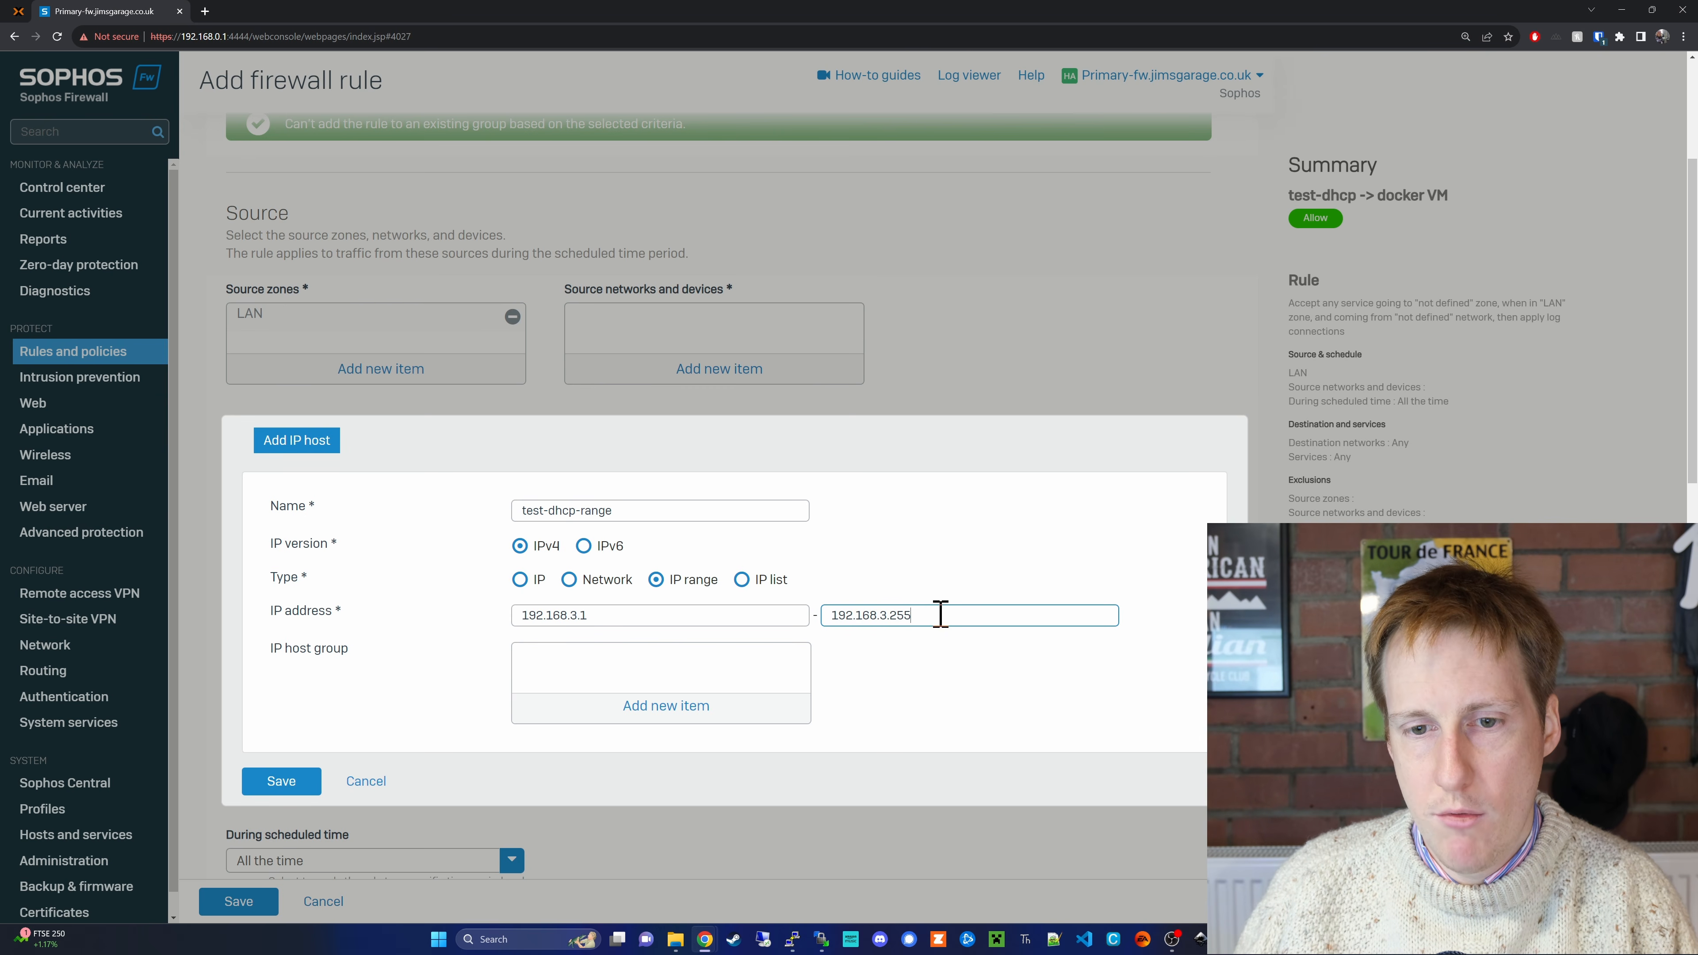
{"action": "left_click", "coordinate": [301, 781]}
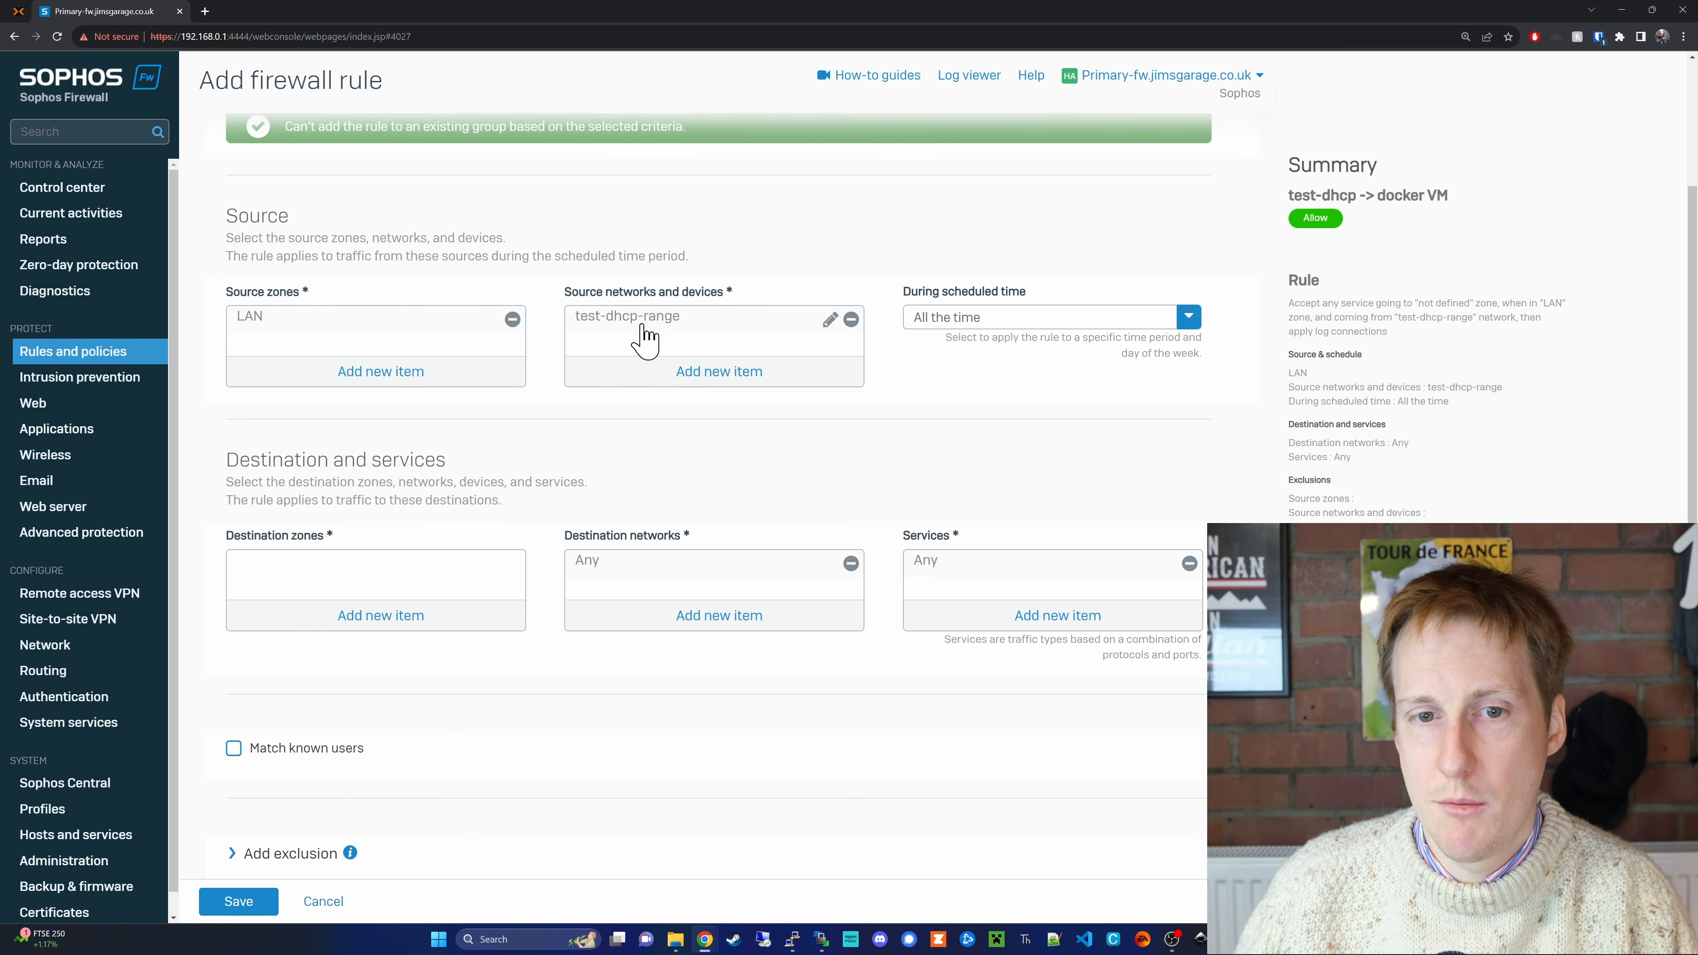
{"action": "mouse_move", "coordinate": [646, 338]}
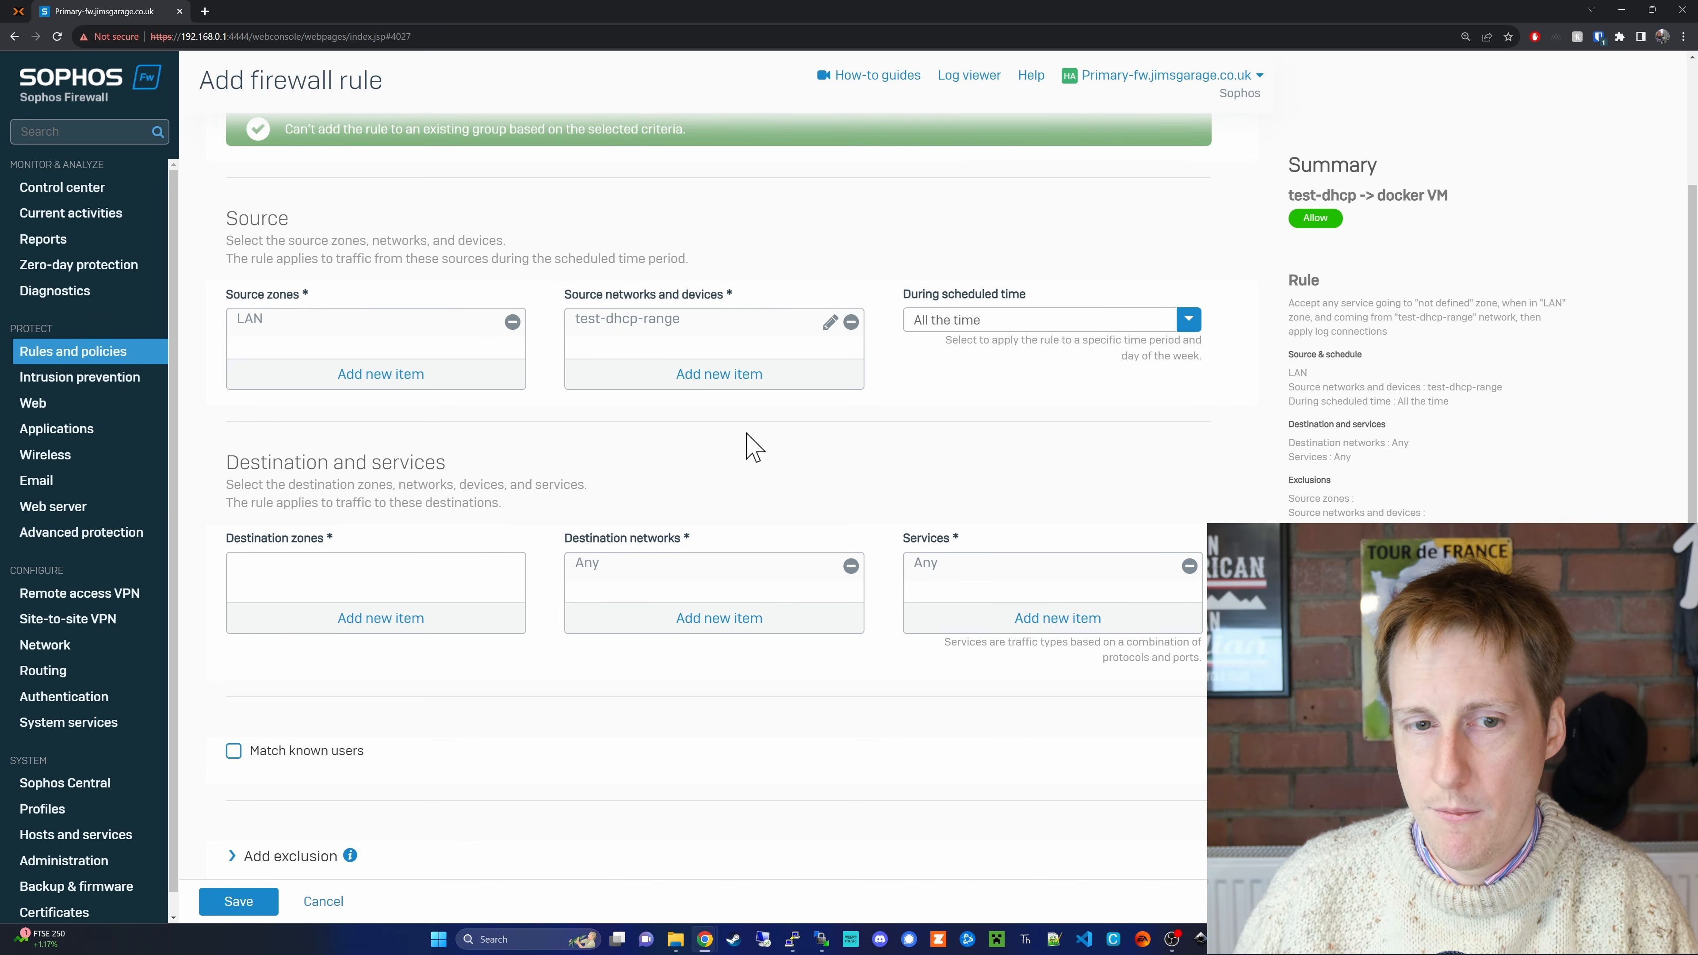
{"action": "left_click", "coordinate": [1188, 323]}
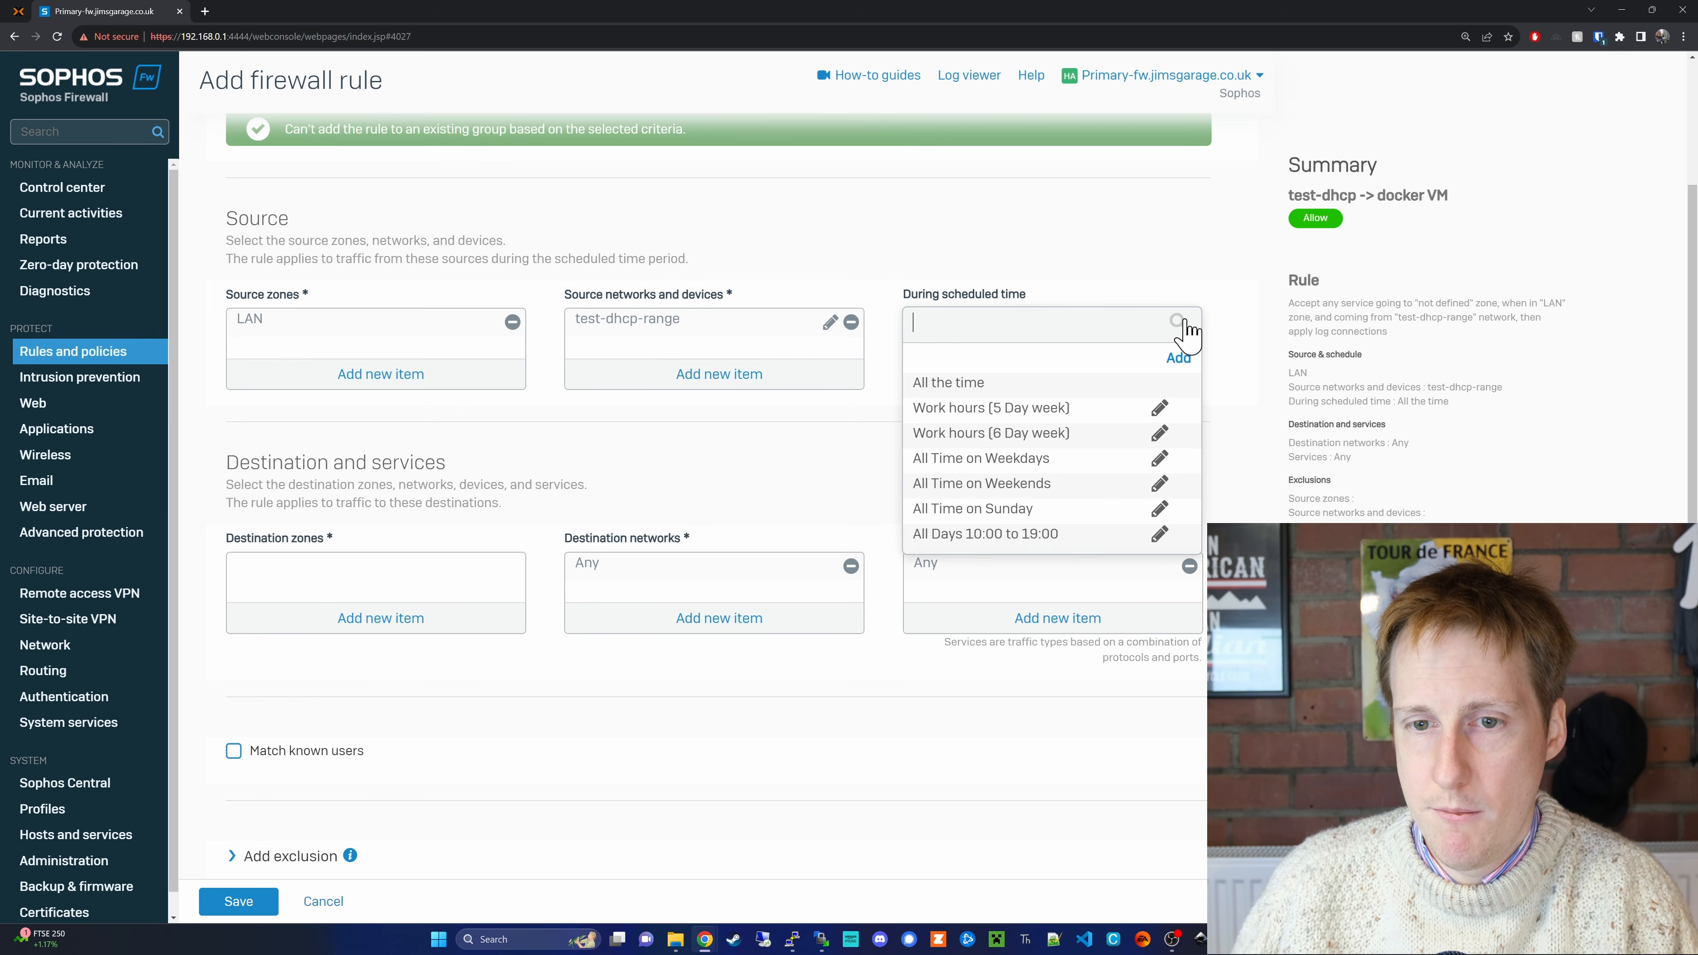
{"action": "left_click", "coordinate": [1110, 280]}
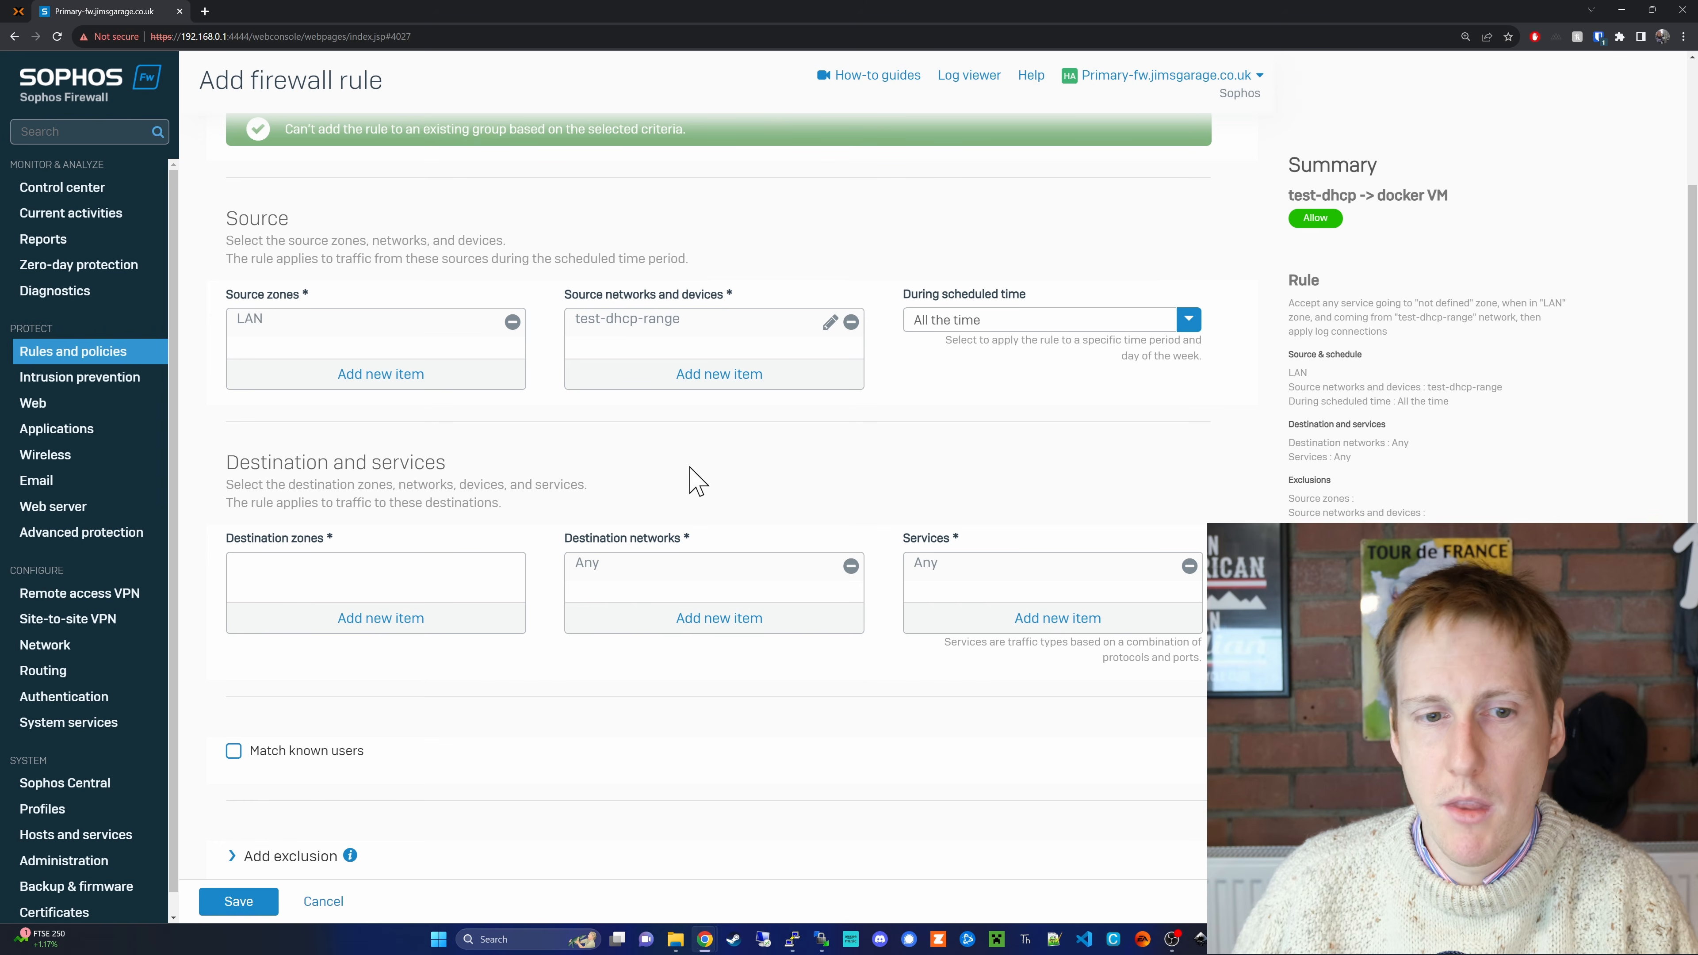
Add LAN as the firewall rule's destination zone
{"action": "left_click", "coordinate": [376, 627]}
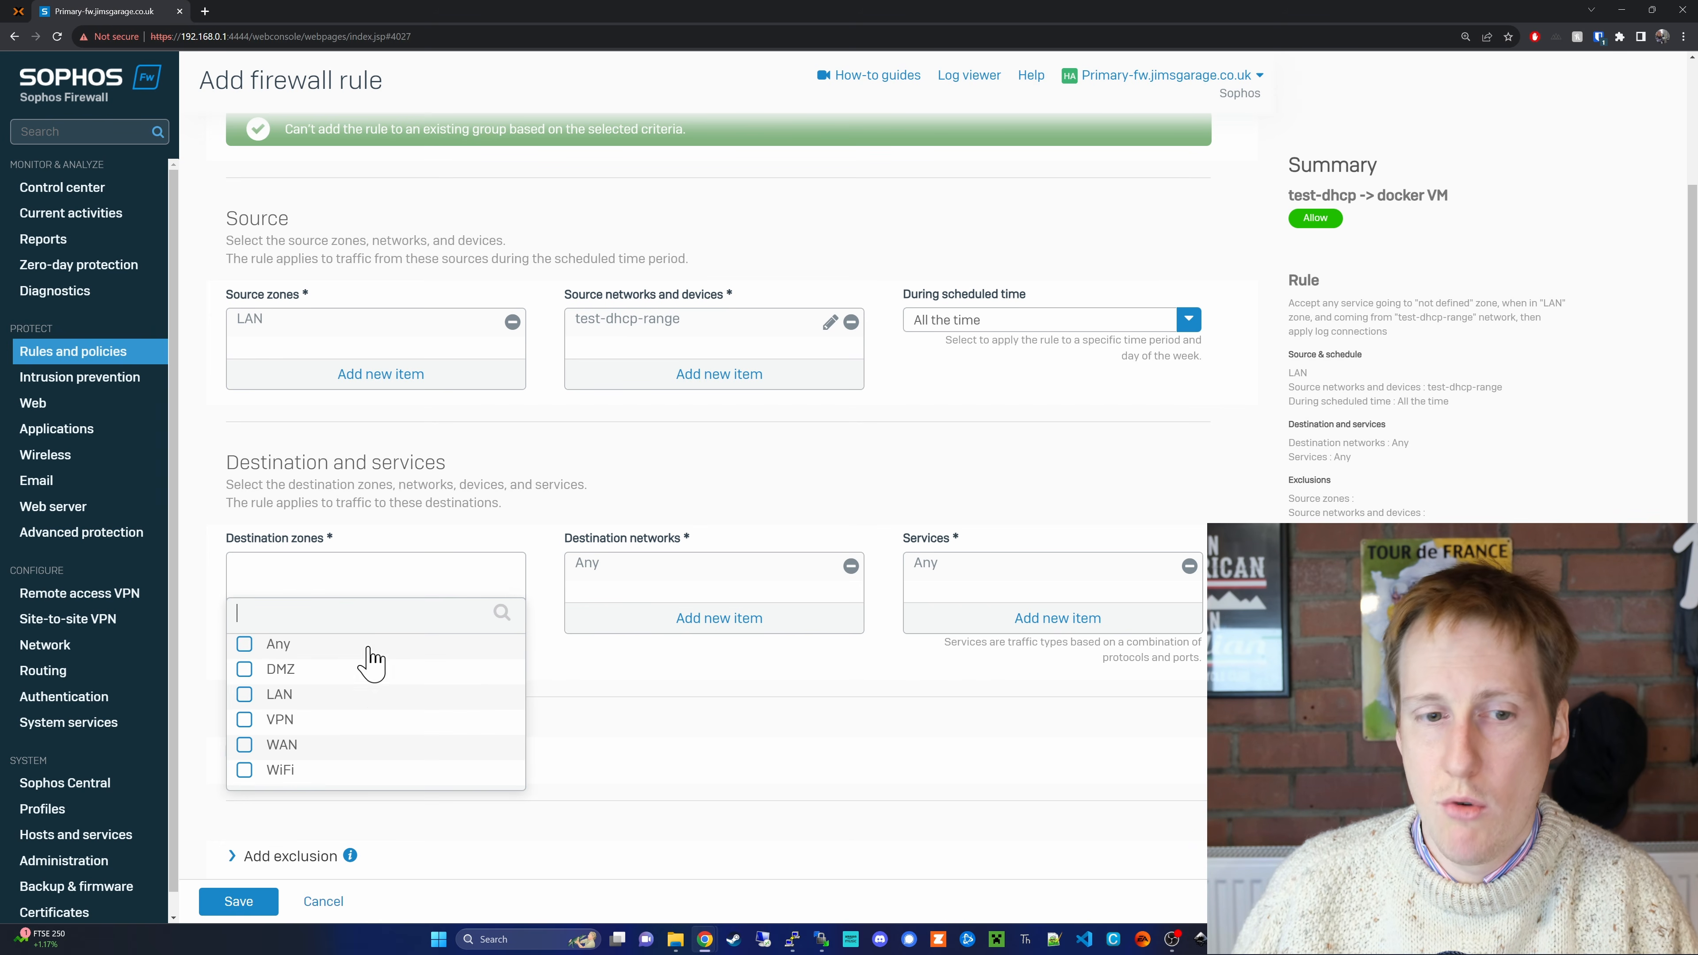
{"action": "mouse_move", "coordinate": [354, 677]}
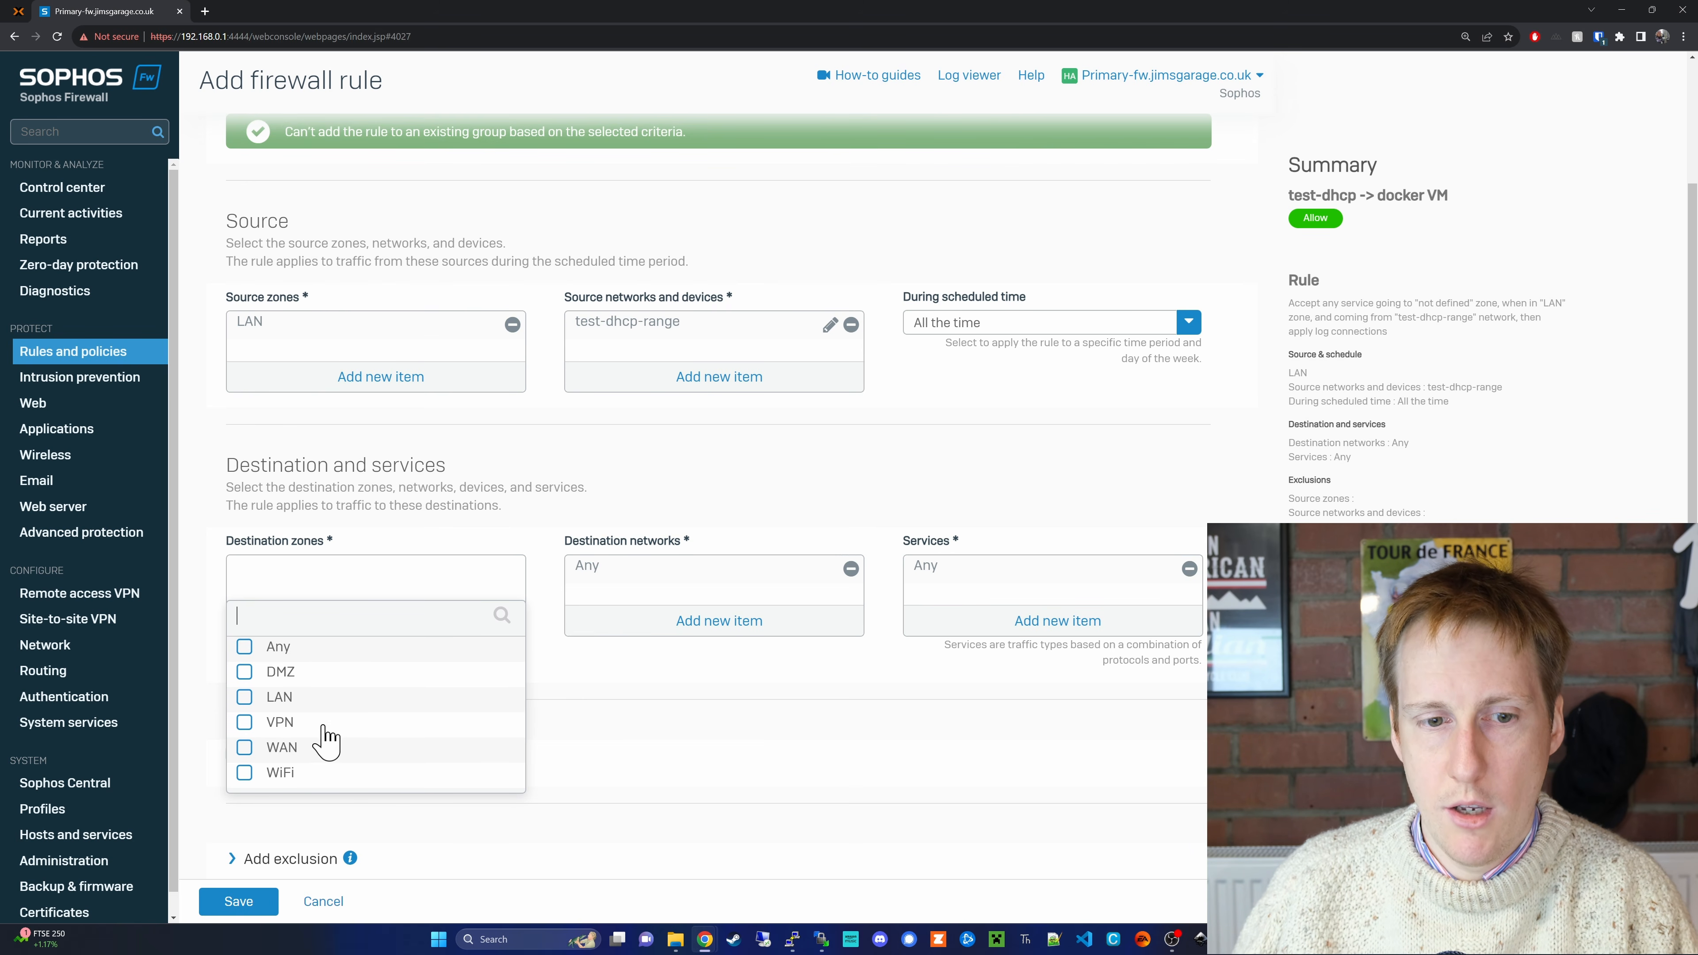
{"action": "mouse_move", "coordinate": [323, 727]}
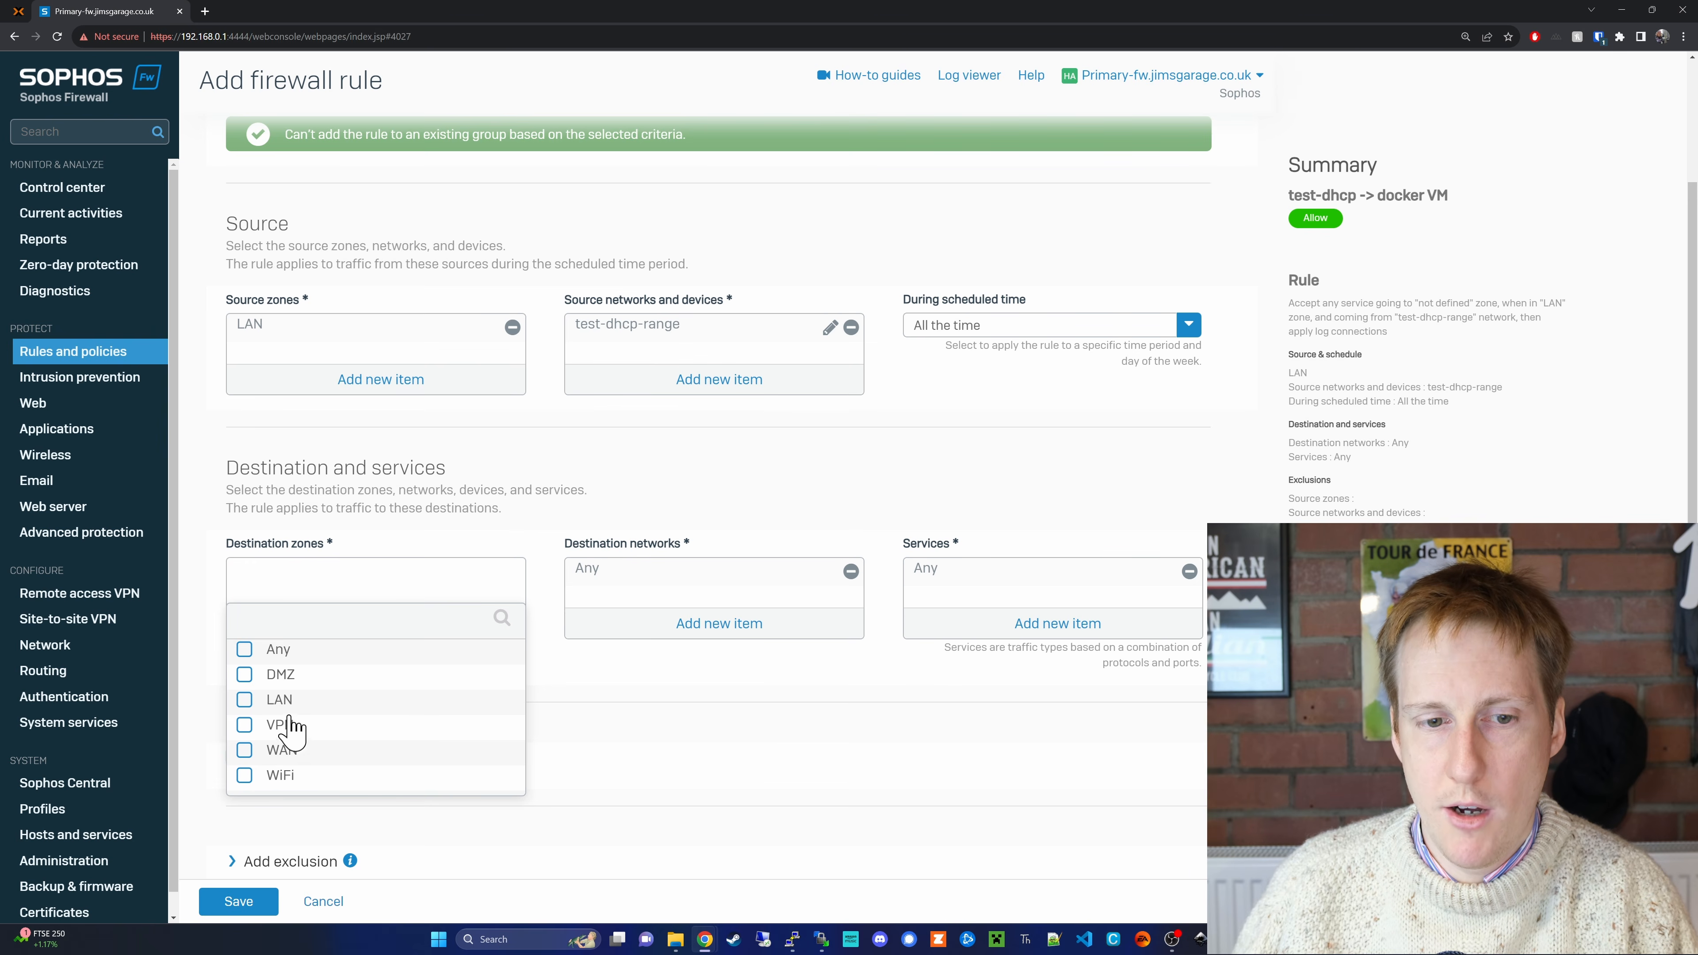
{"action": "mouse_move", "coordinate": [283, 707]}
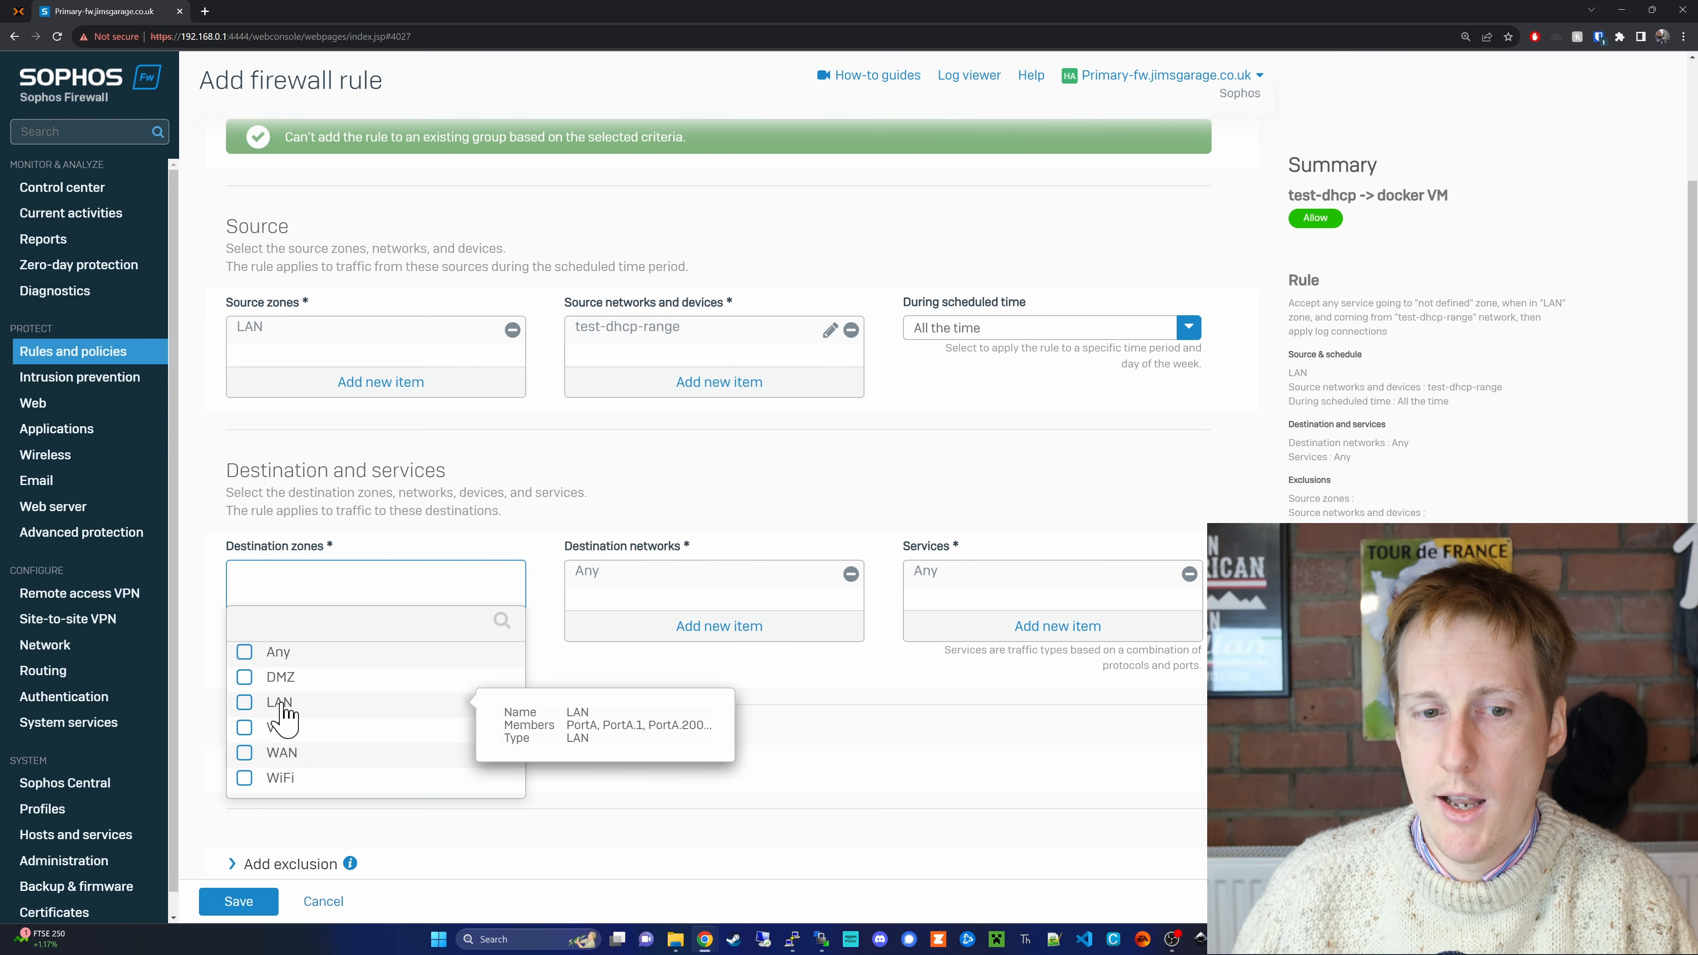
{"action": "left_click", "coordinate": [282, 703]}
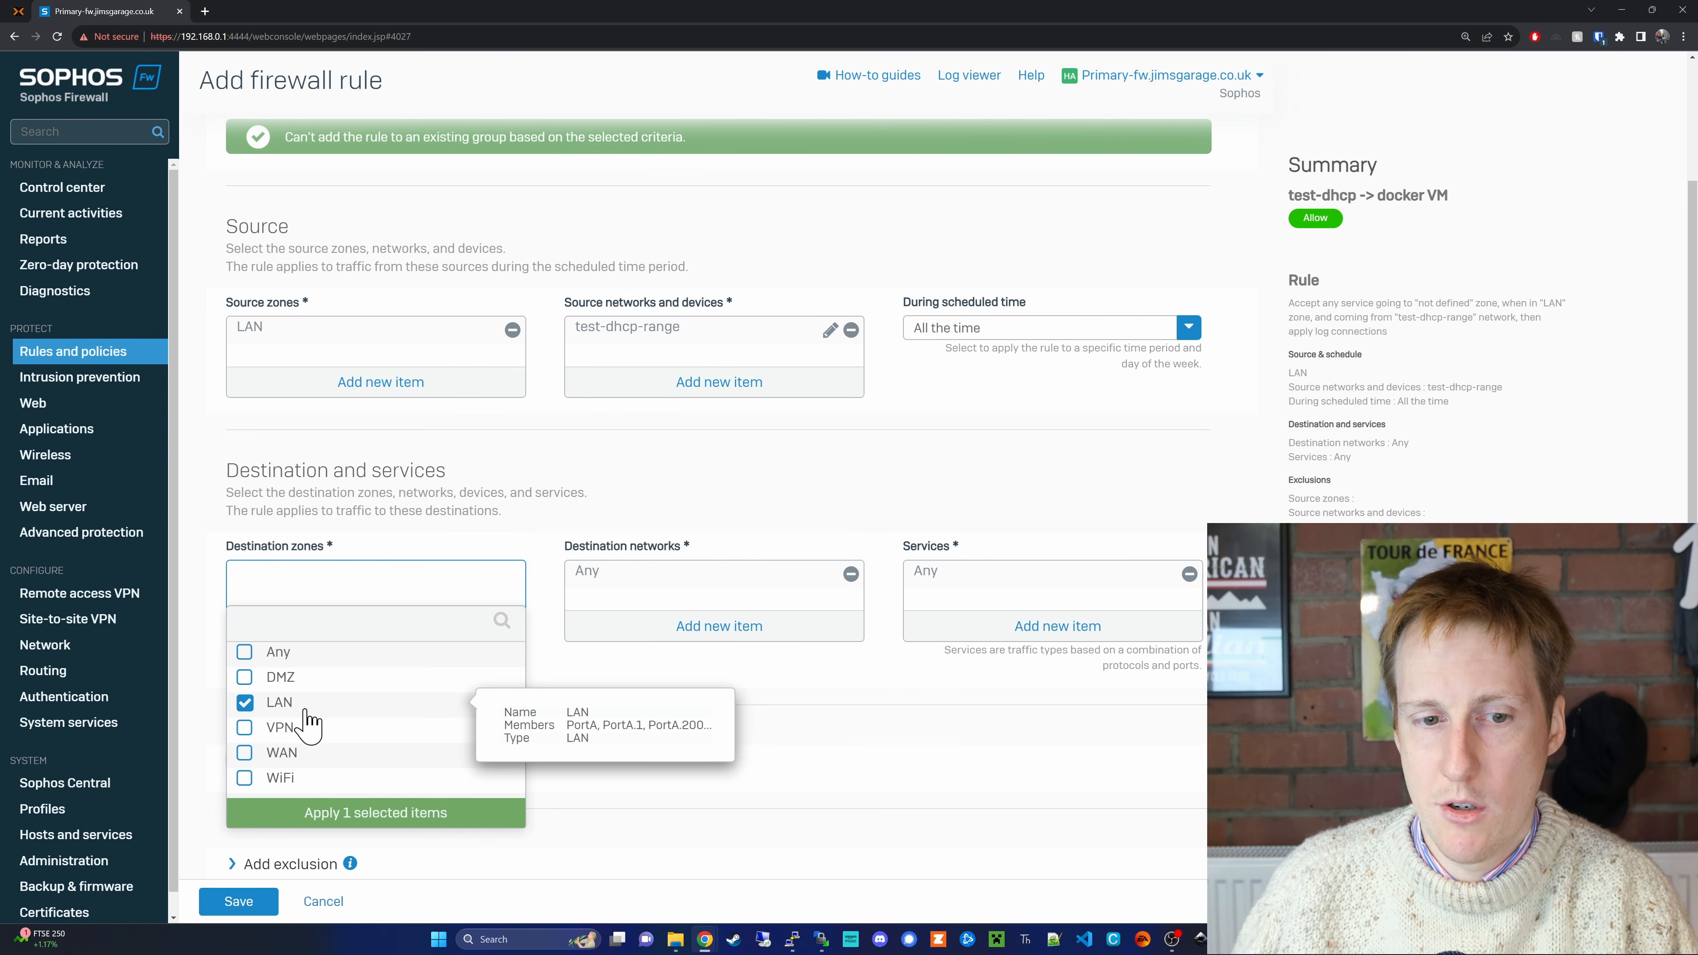
{"action": "left_click", "coordinate": [374, 814]}
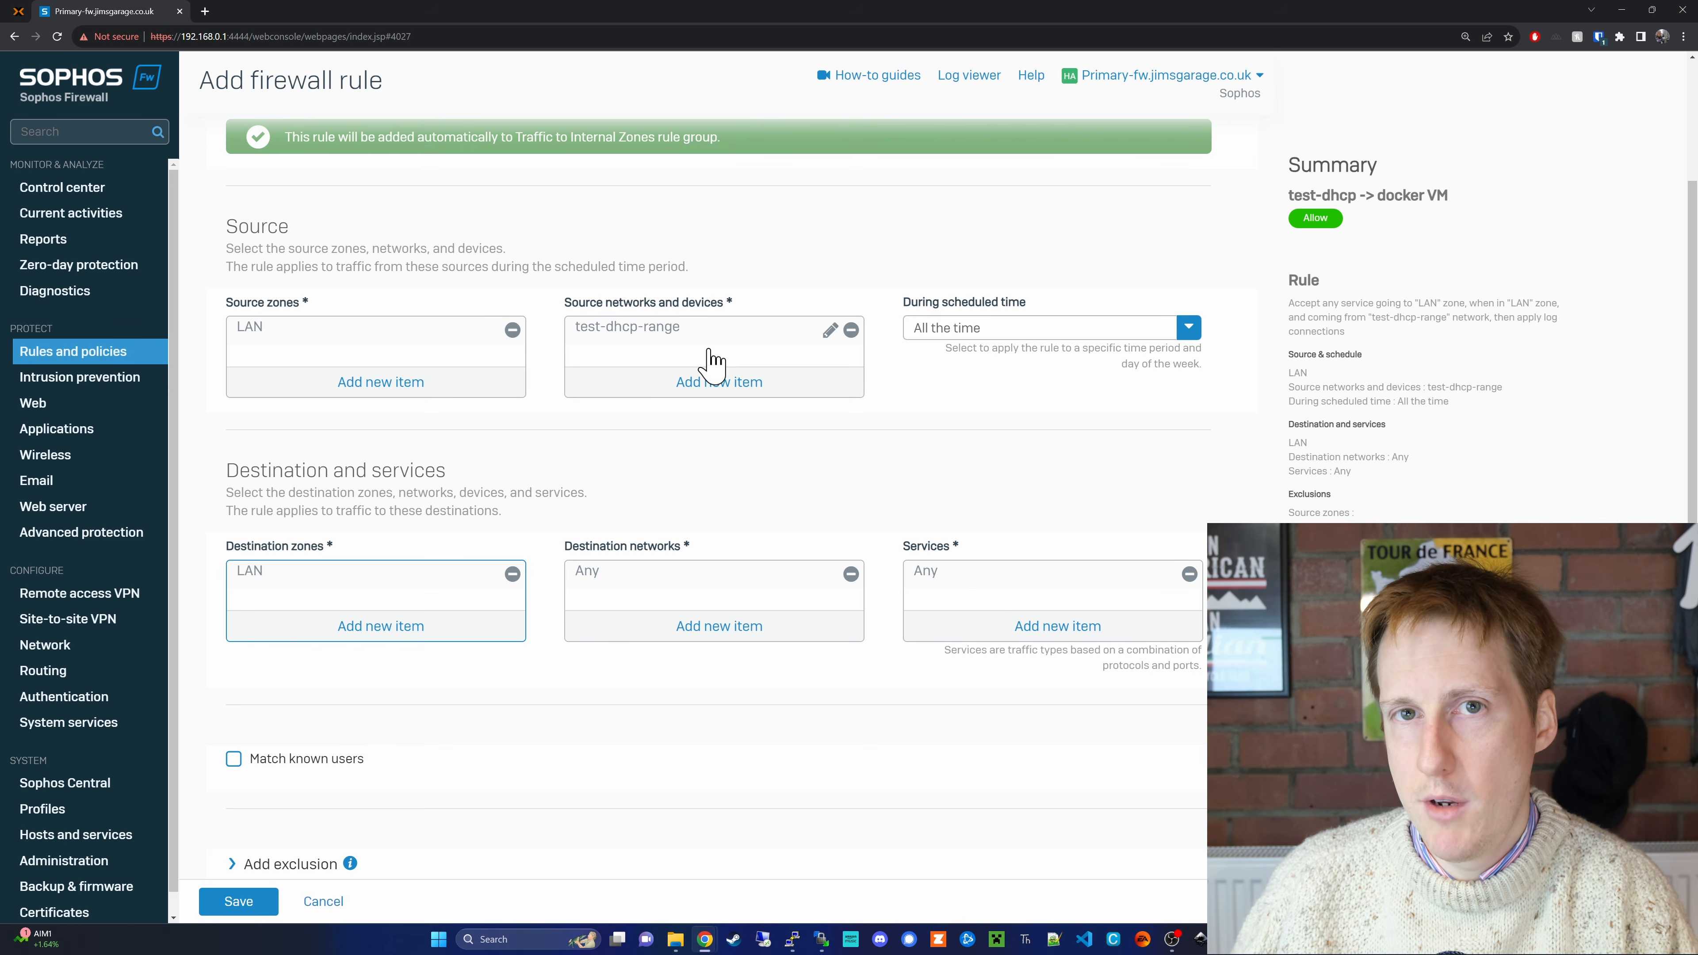
Remove Any from the rule's destination networks and start a new IP host there named docker-vm
{"action": "mouse_move", "coordinate": [443, 583]}
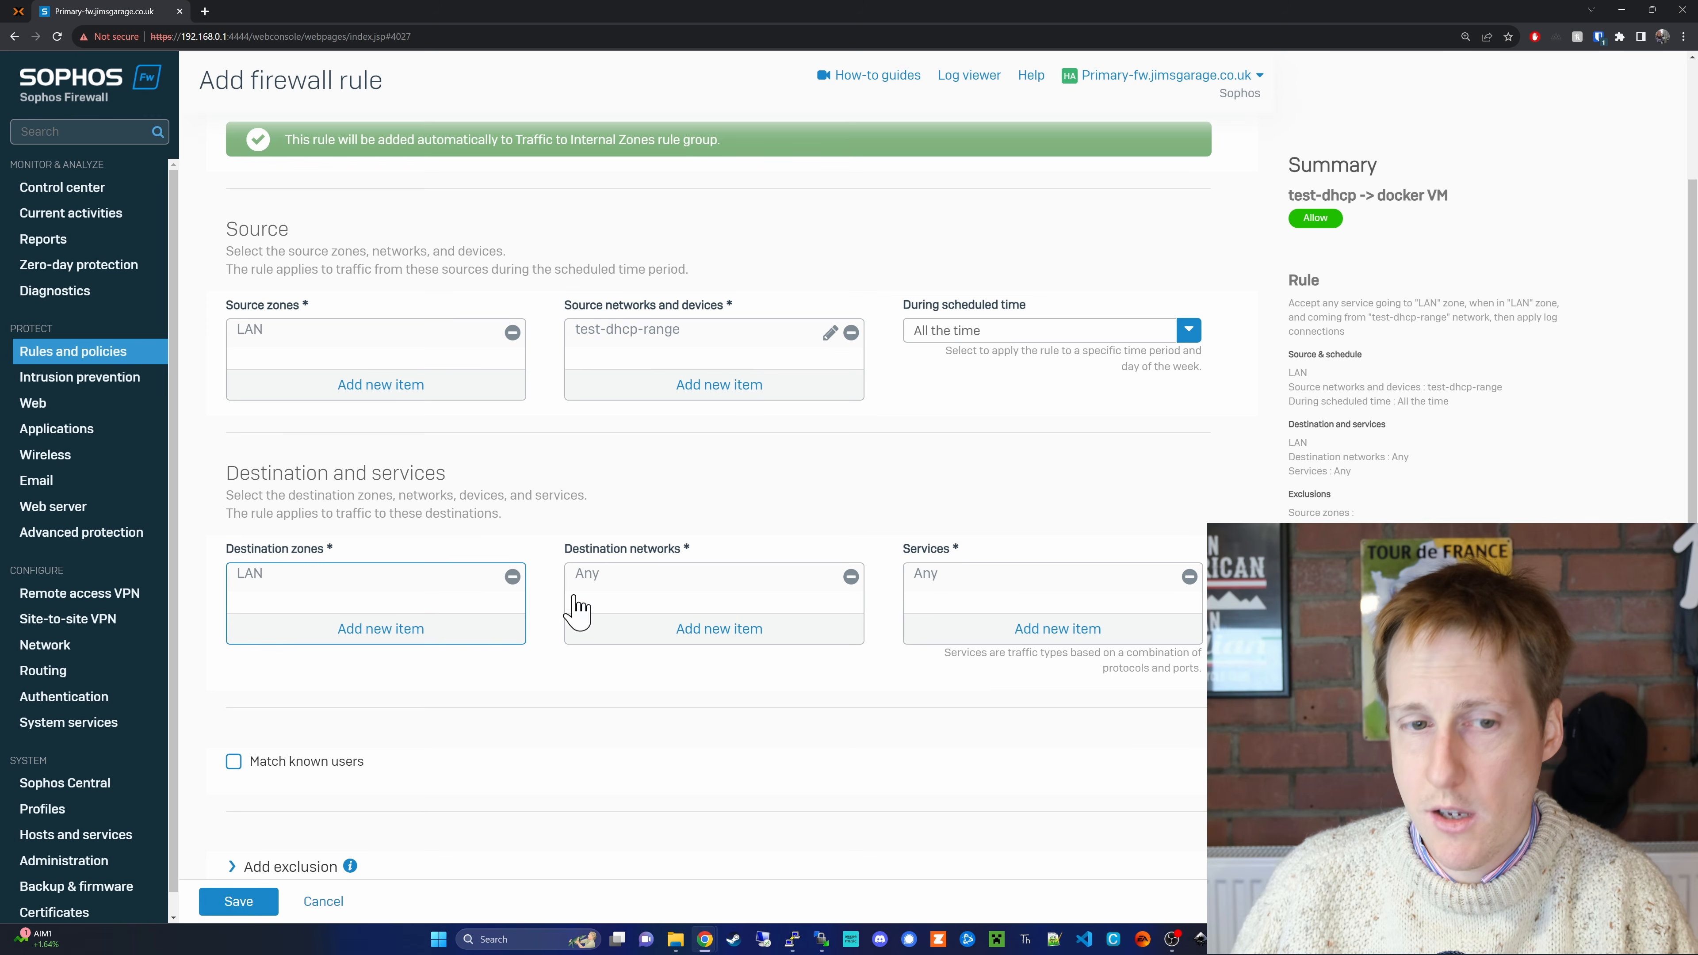
{"action": "mouse_move", "coordinate": [365, 592]}
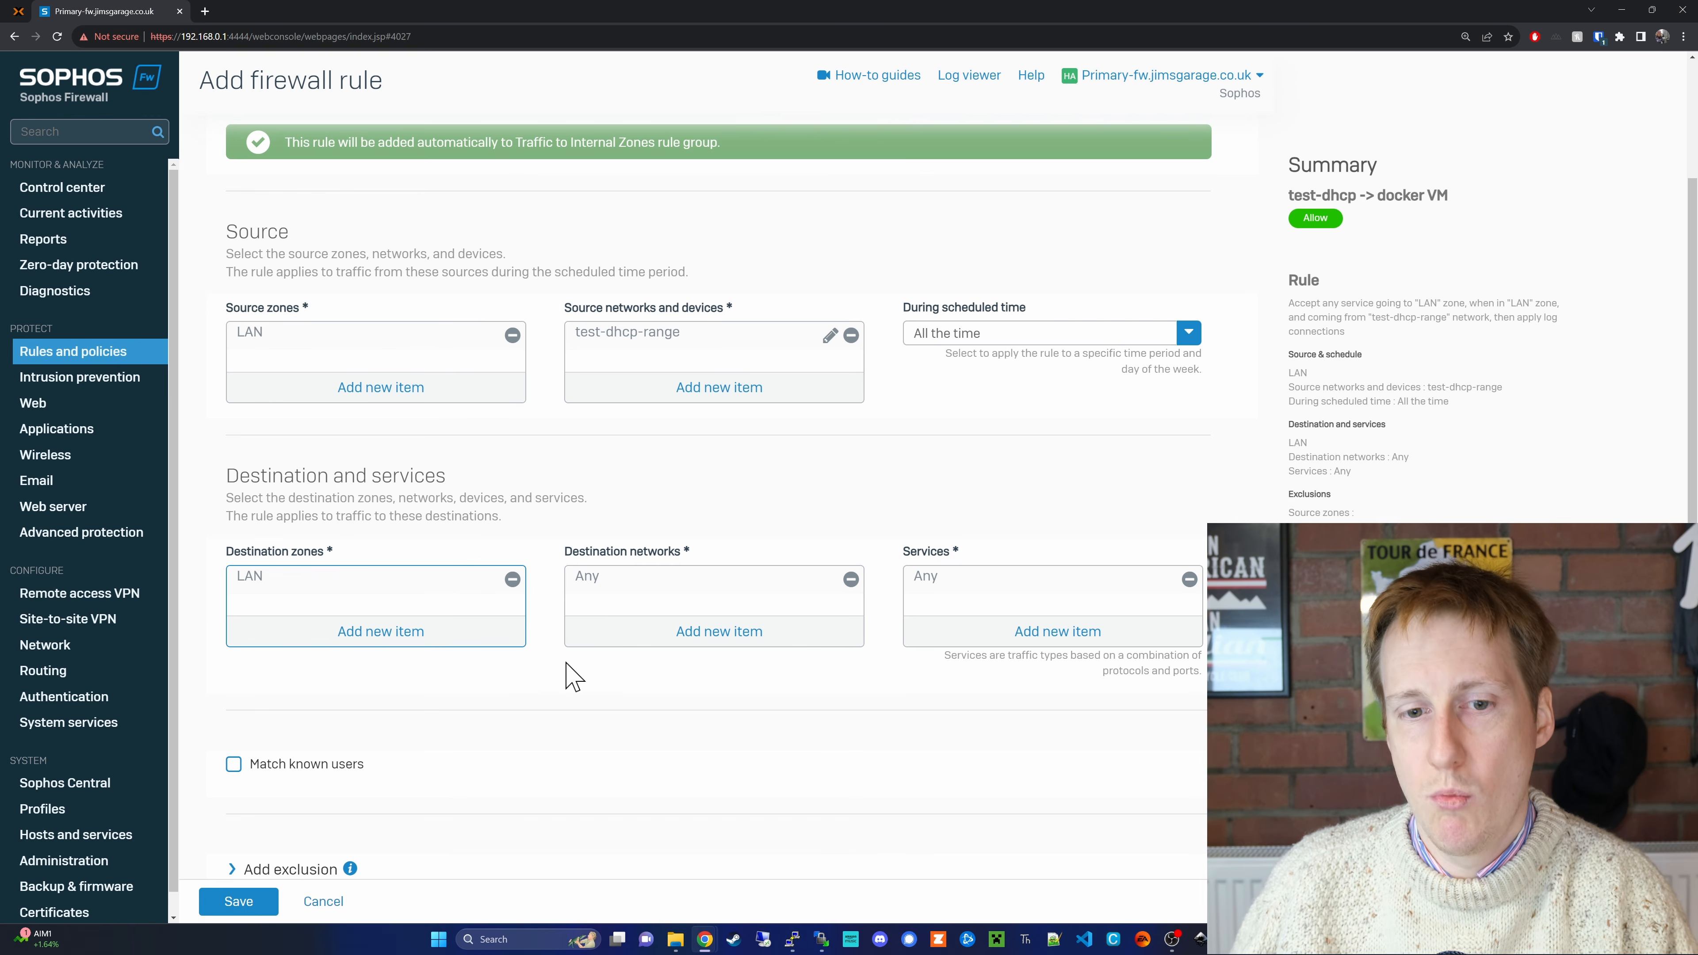
{"action": "left_click", "coordinate": [850, 578]}
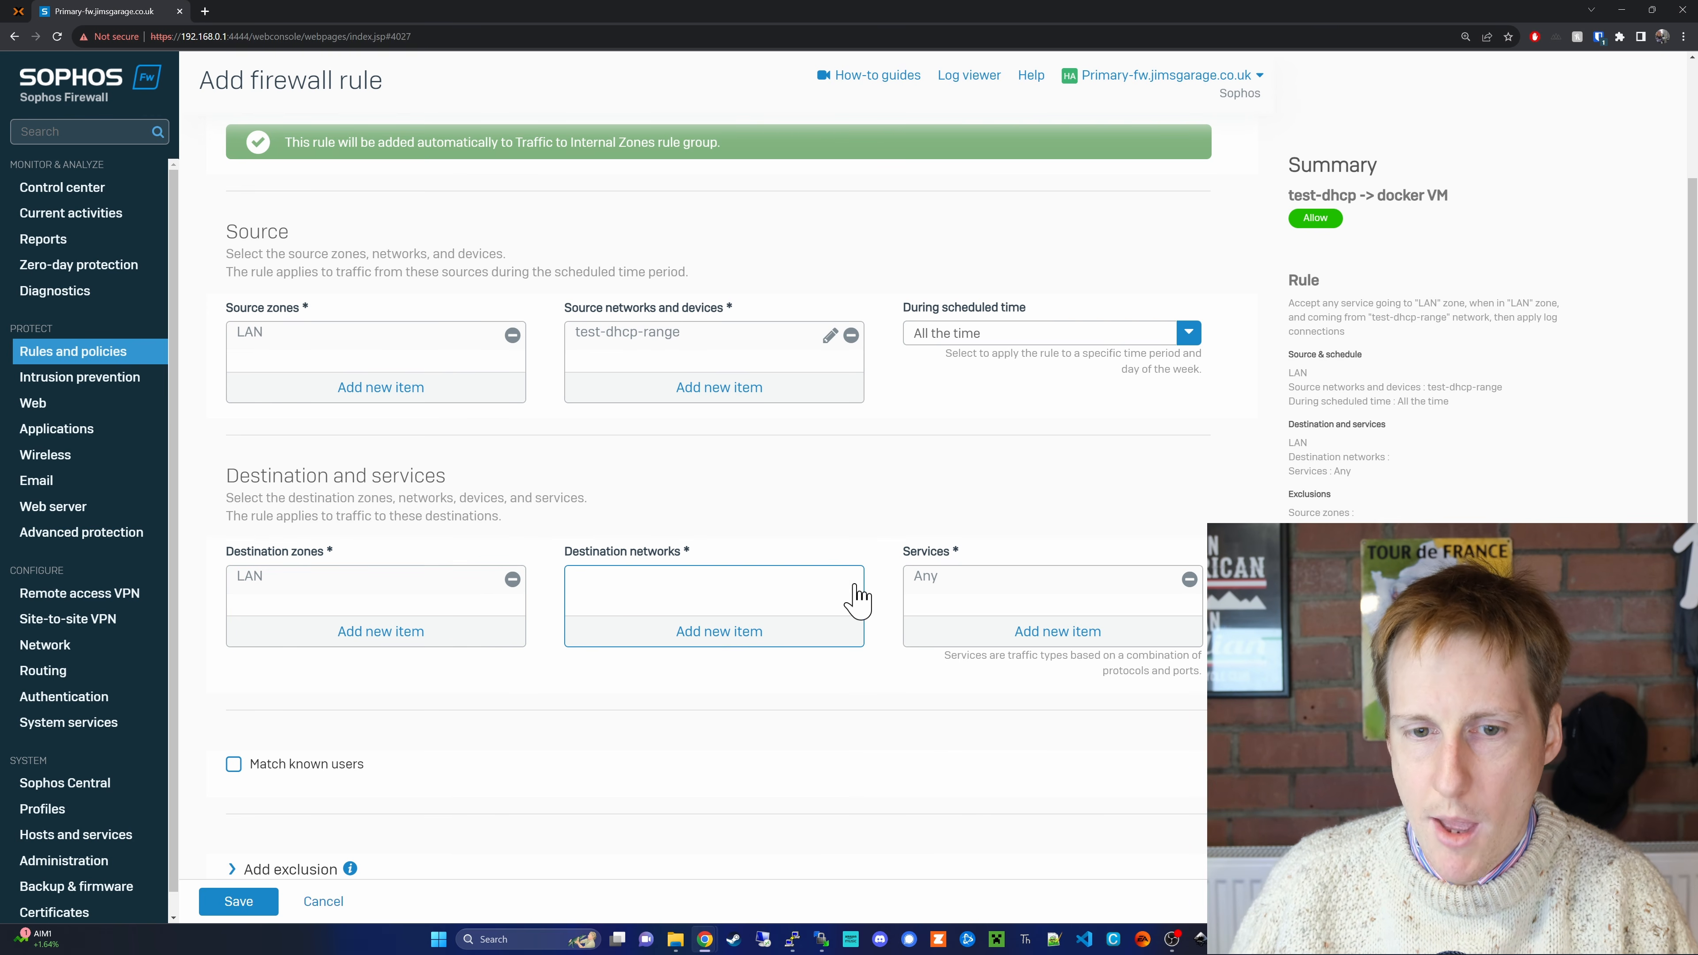
{"action": "left_click", "coordinate": [718, 635]}
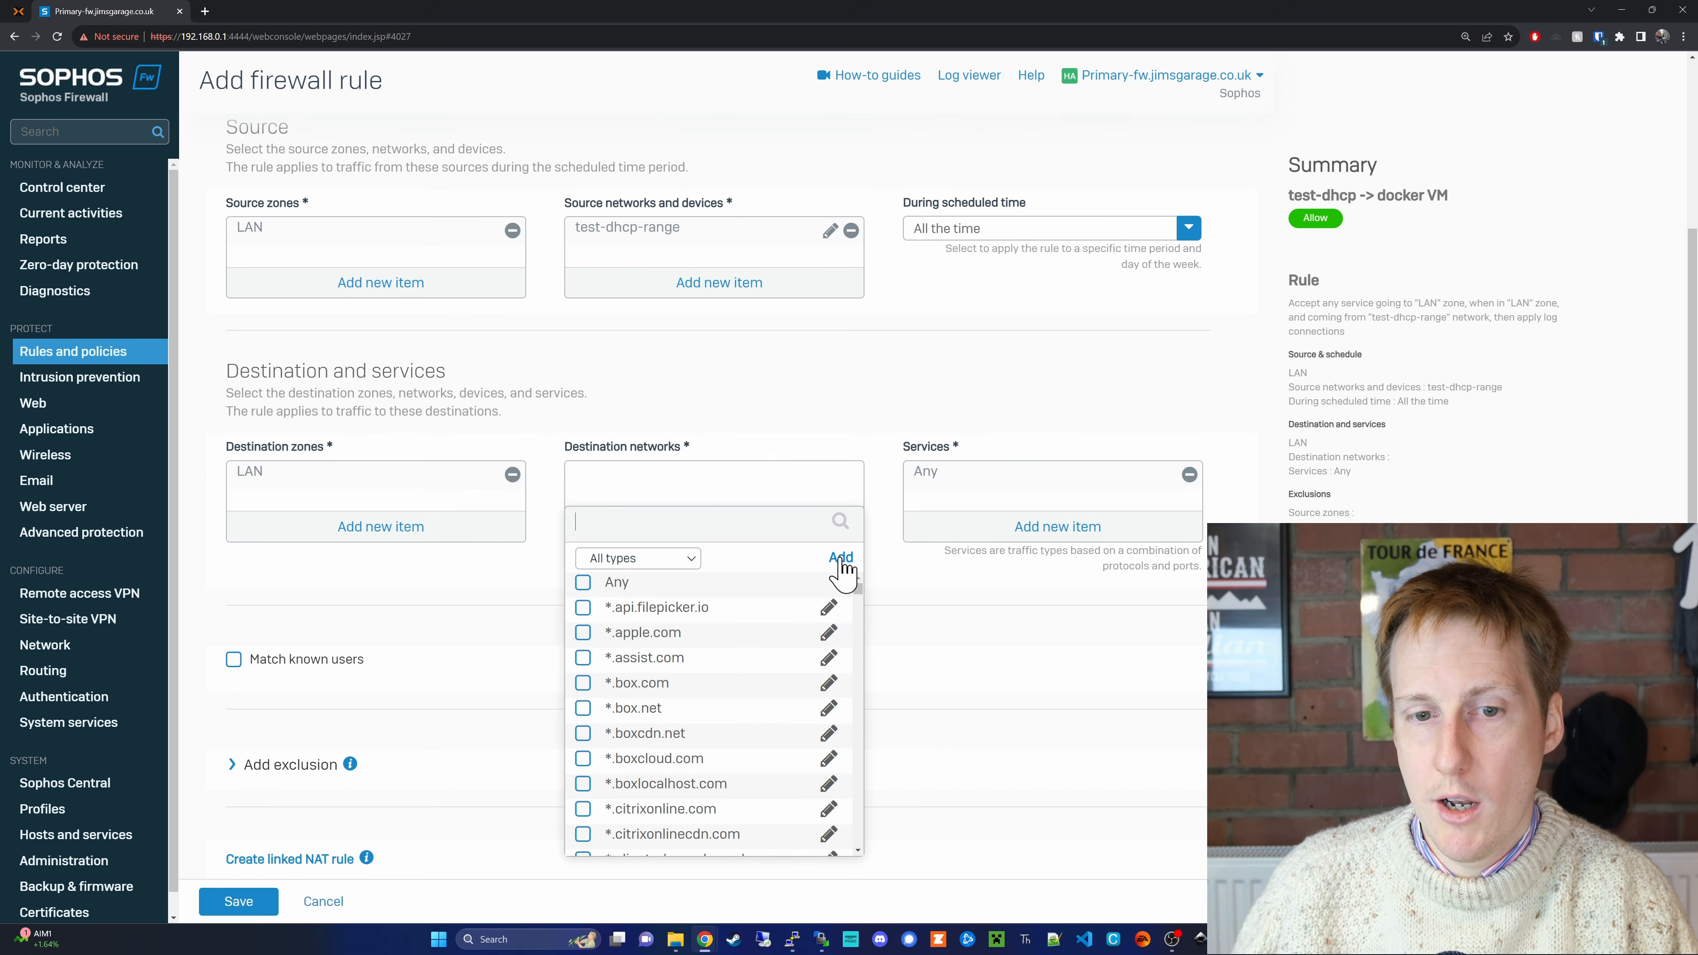
{"action": "left_click", "coordinate": [841, 558]}
{"action": "left_click", "coordinate": [728, 716]}
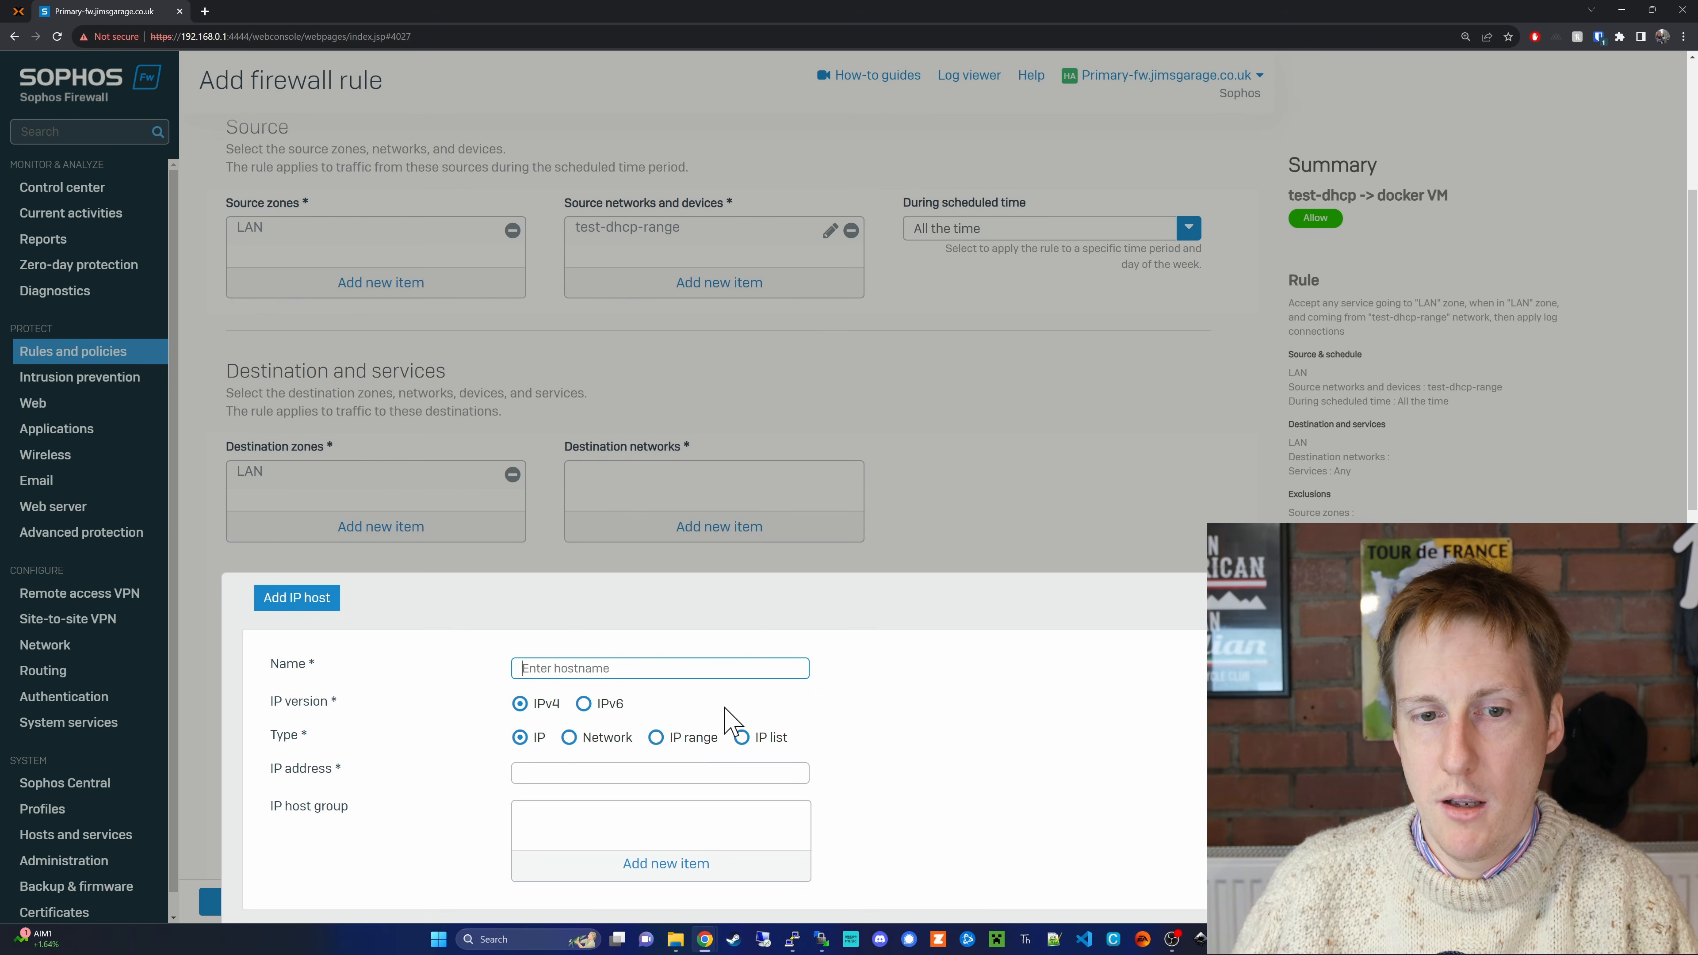
{"action": "type", "text": "docker-vm"}
Set docker-vm's IP address to 192.168.200.50 and save the host as the rule's destination network
{"action": "left_click", "coordinate": [574, 774]}
{"action": "type", "text": "192"}
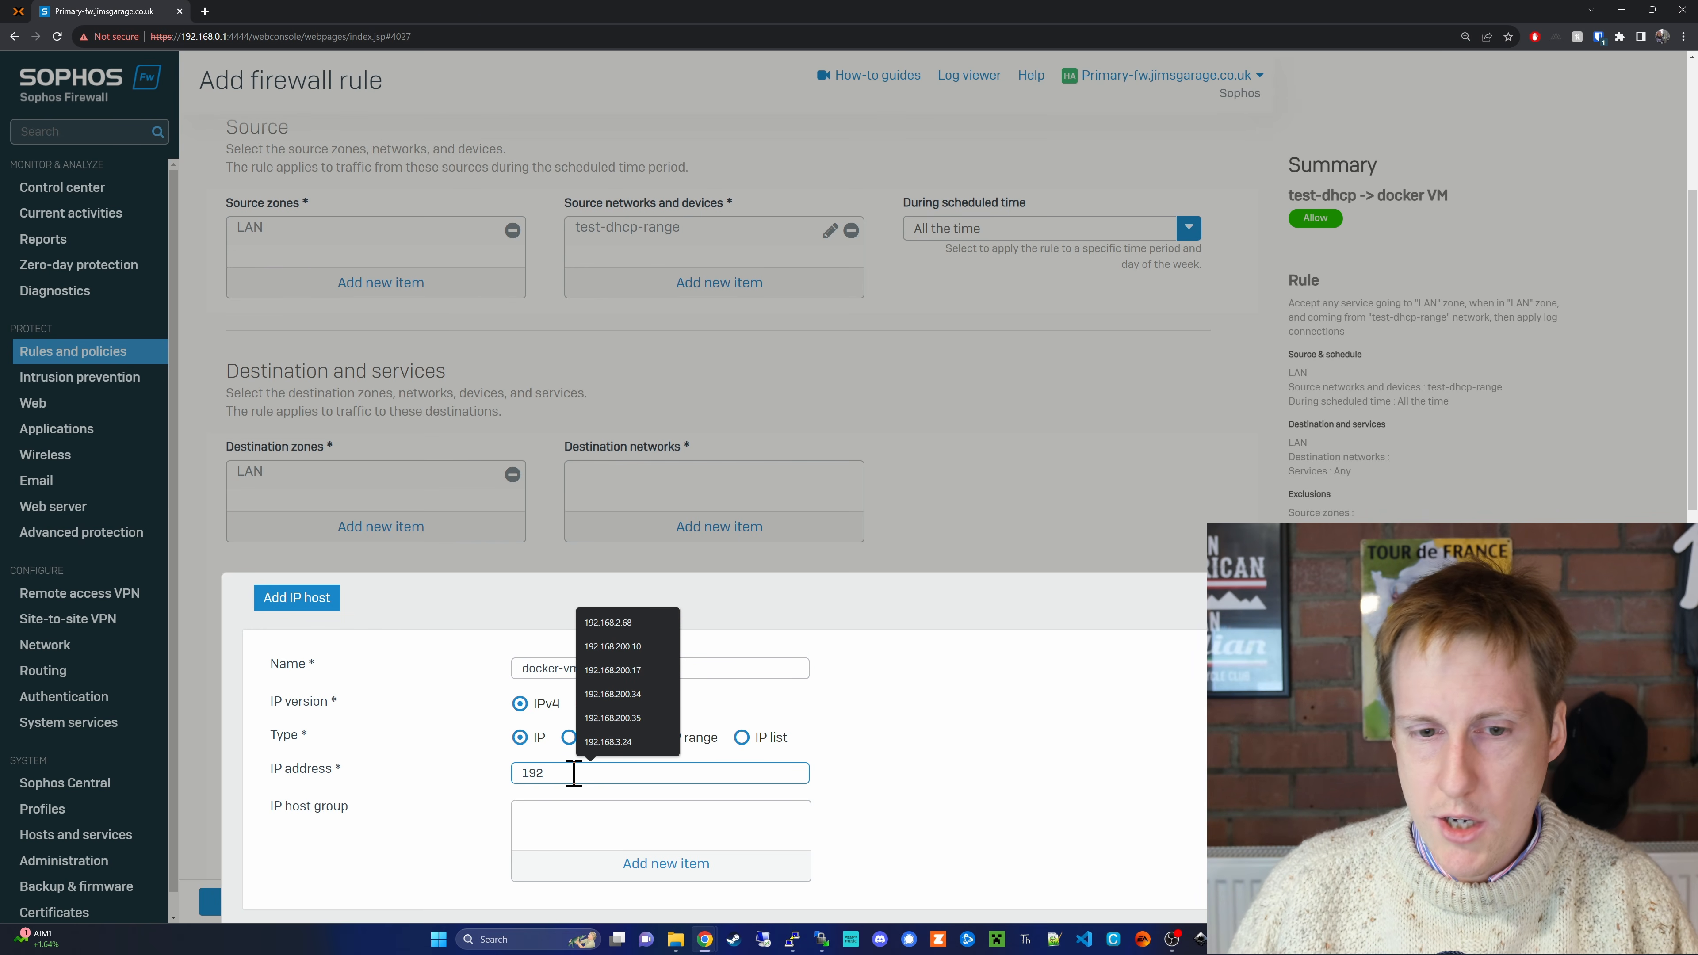
{"action": "type", "text": ".168.200.50"}
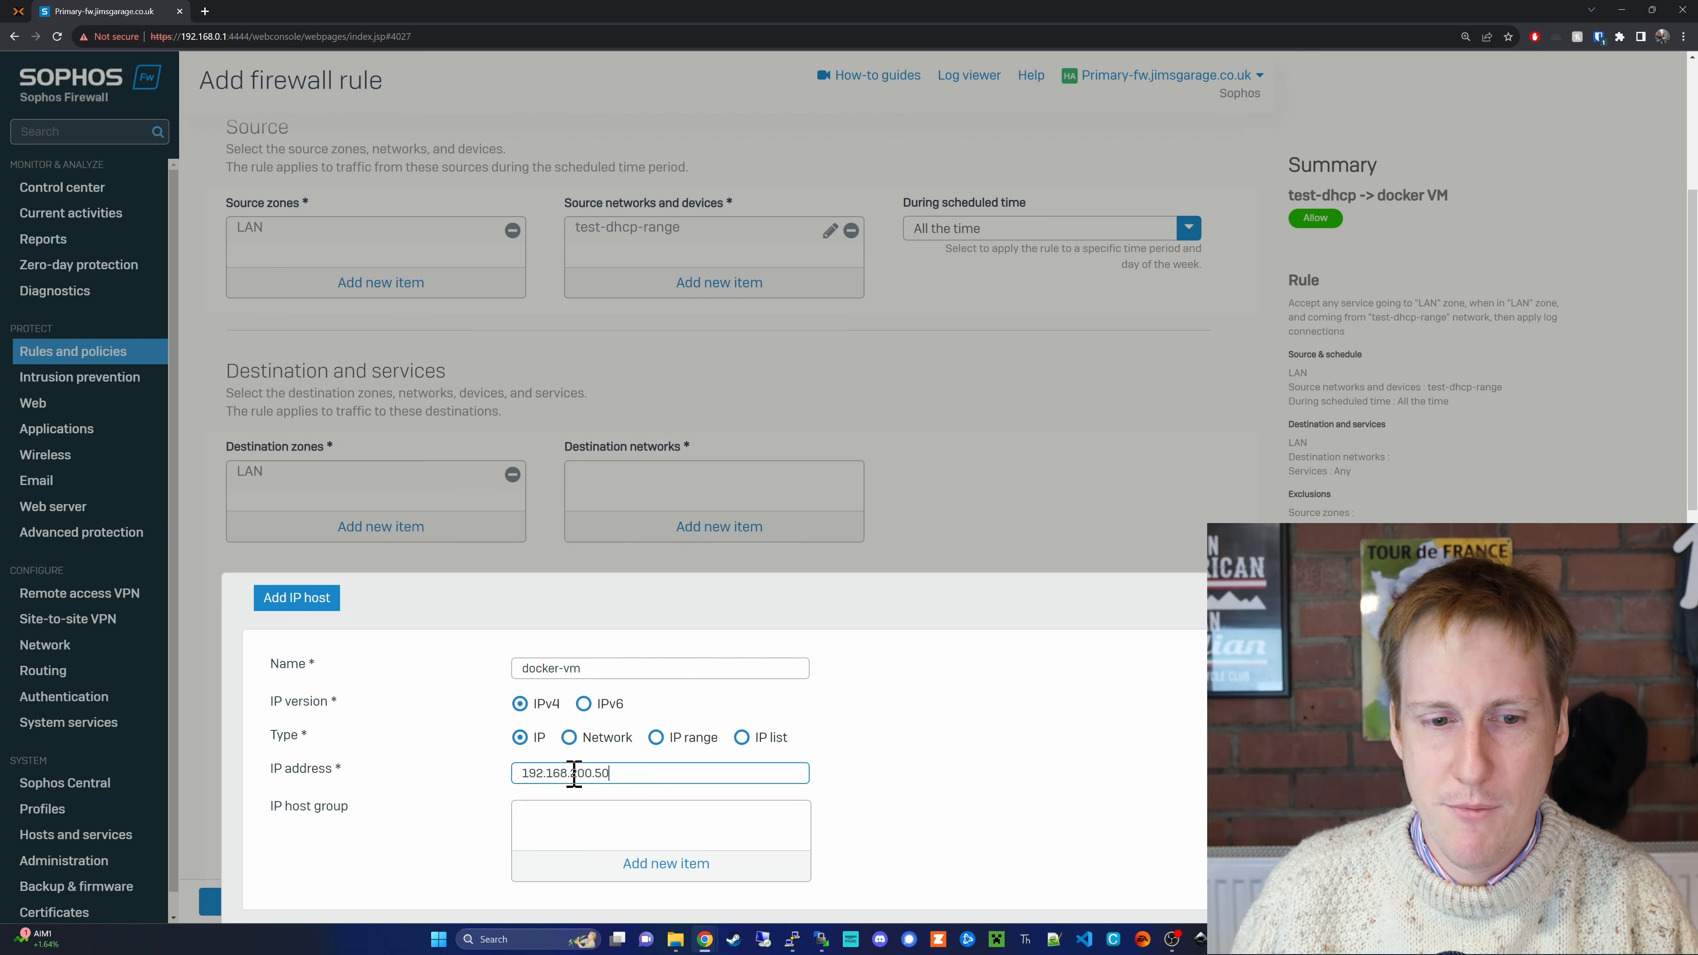
{"action": "scroll", "coordinate": [481, 847], "scroll_direction": "down", "scroll_amount": 3}
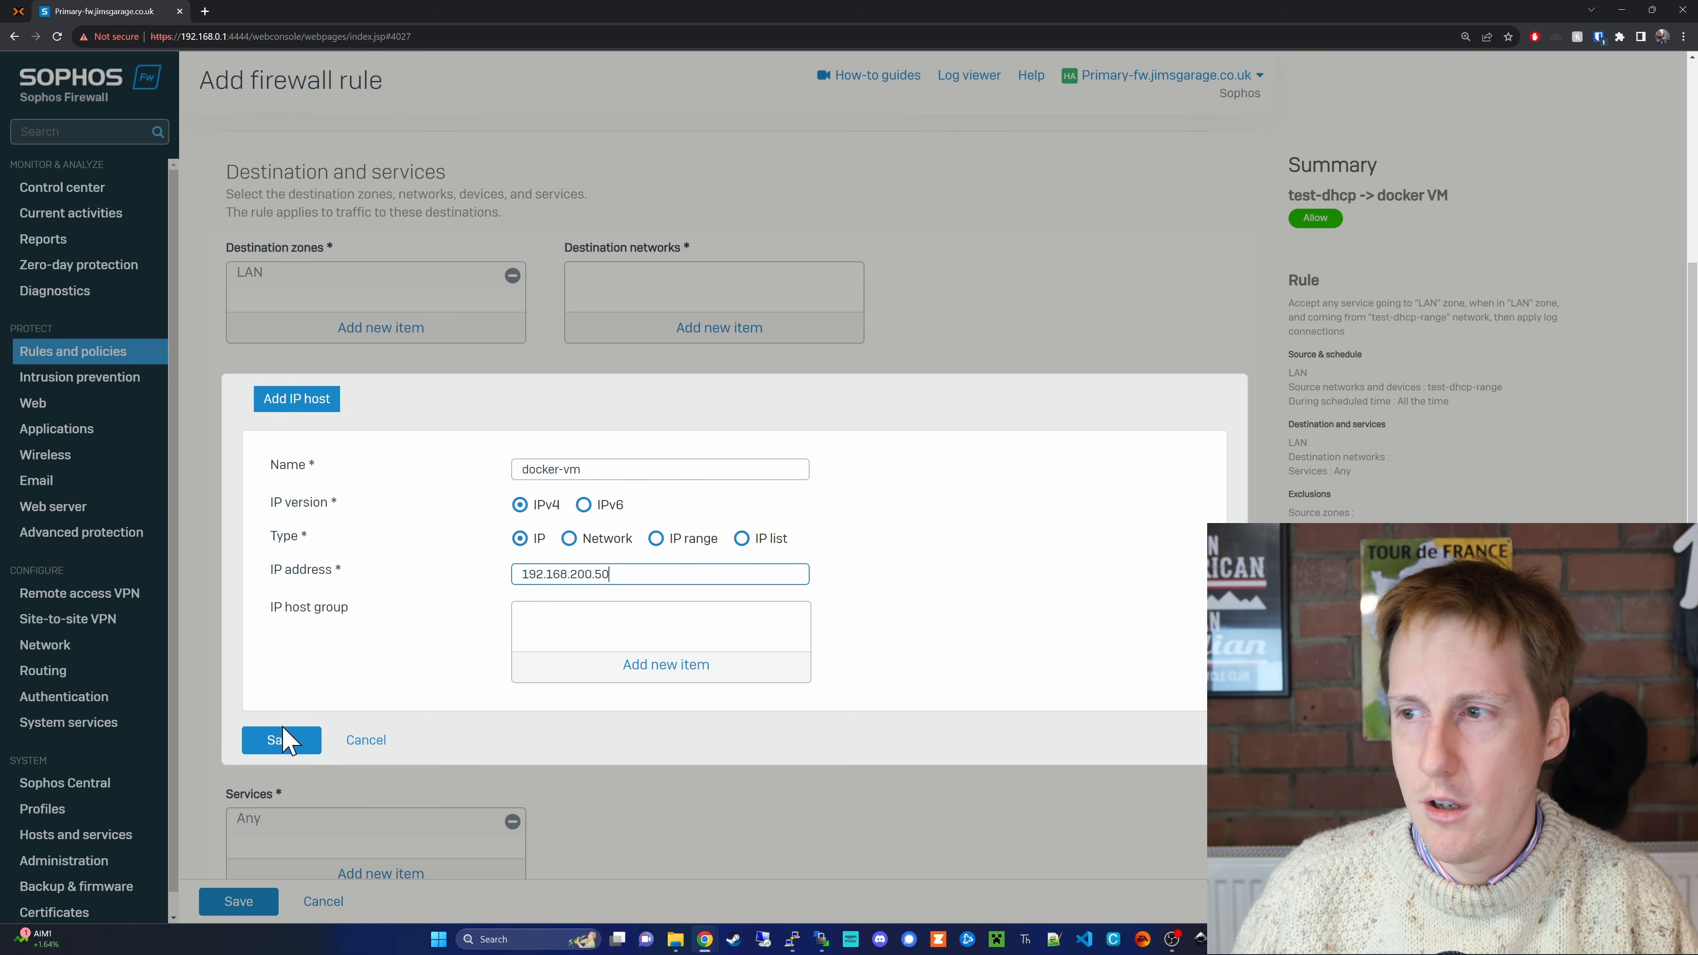
{"action": "left_click", "coordinate": [281, 740]}
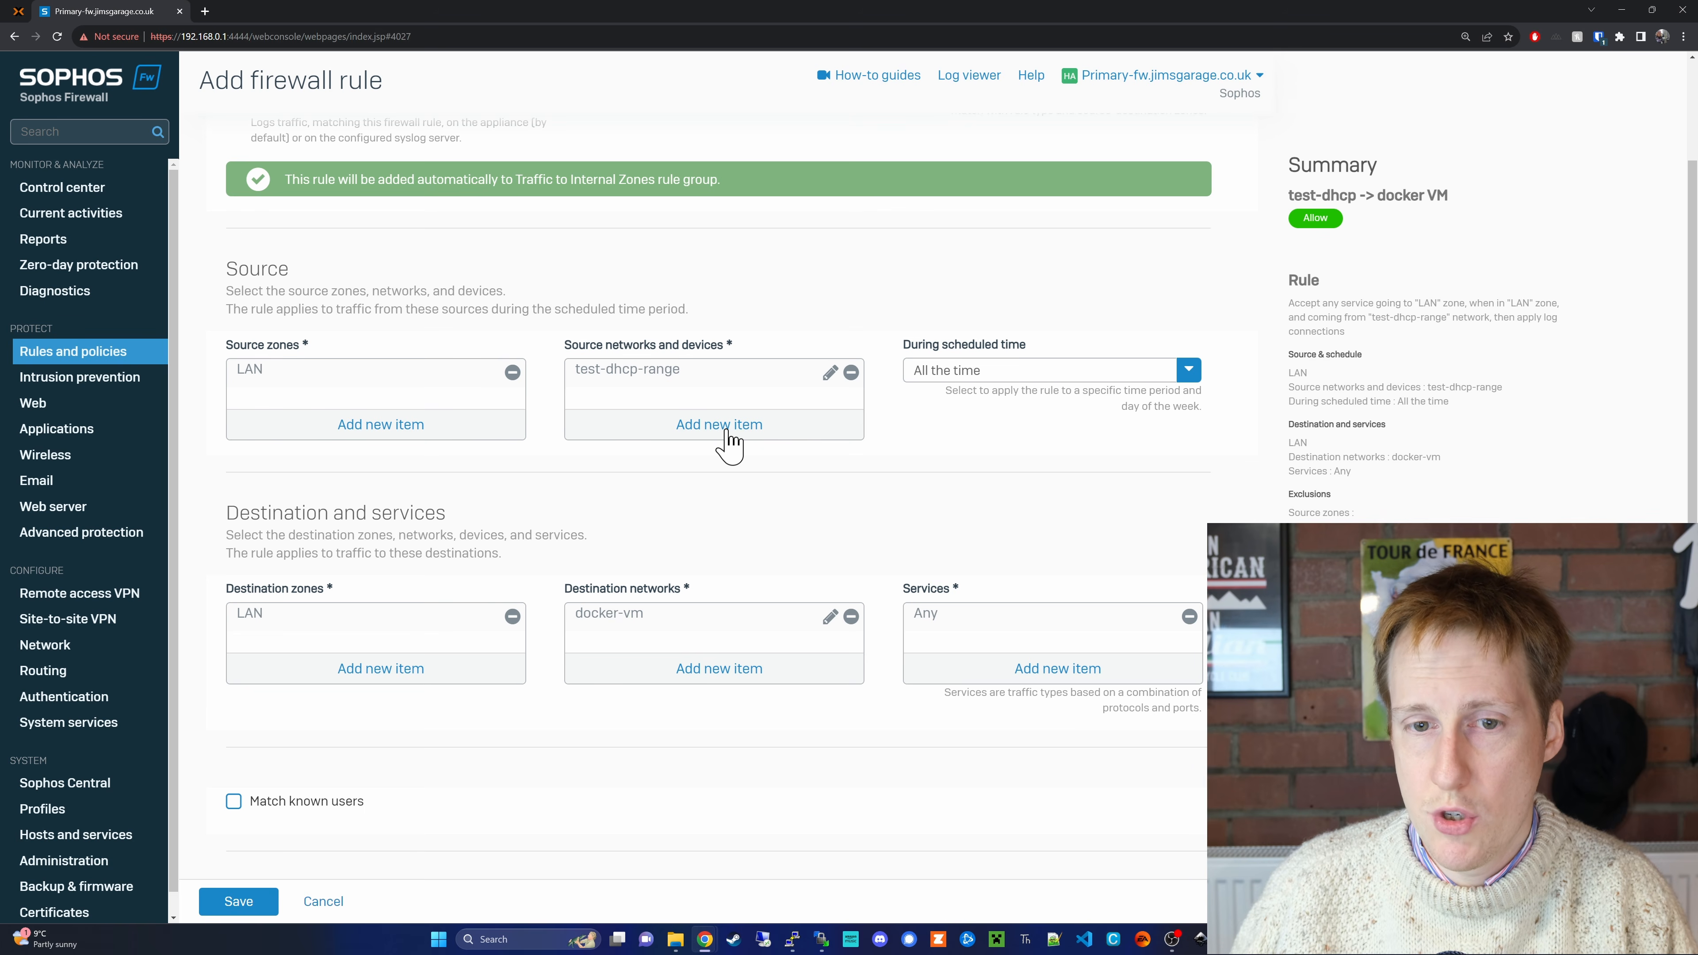
Set the test-vm host's IP address to 192.168.3.45 and use it instead of test-dhcp-range as the rule's source
{"action": "left_click", "coordinate": [730, 436]}
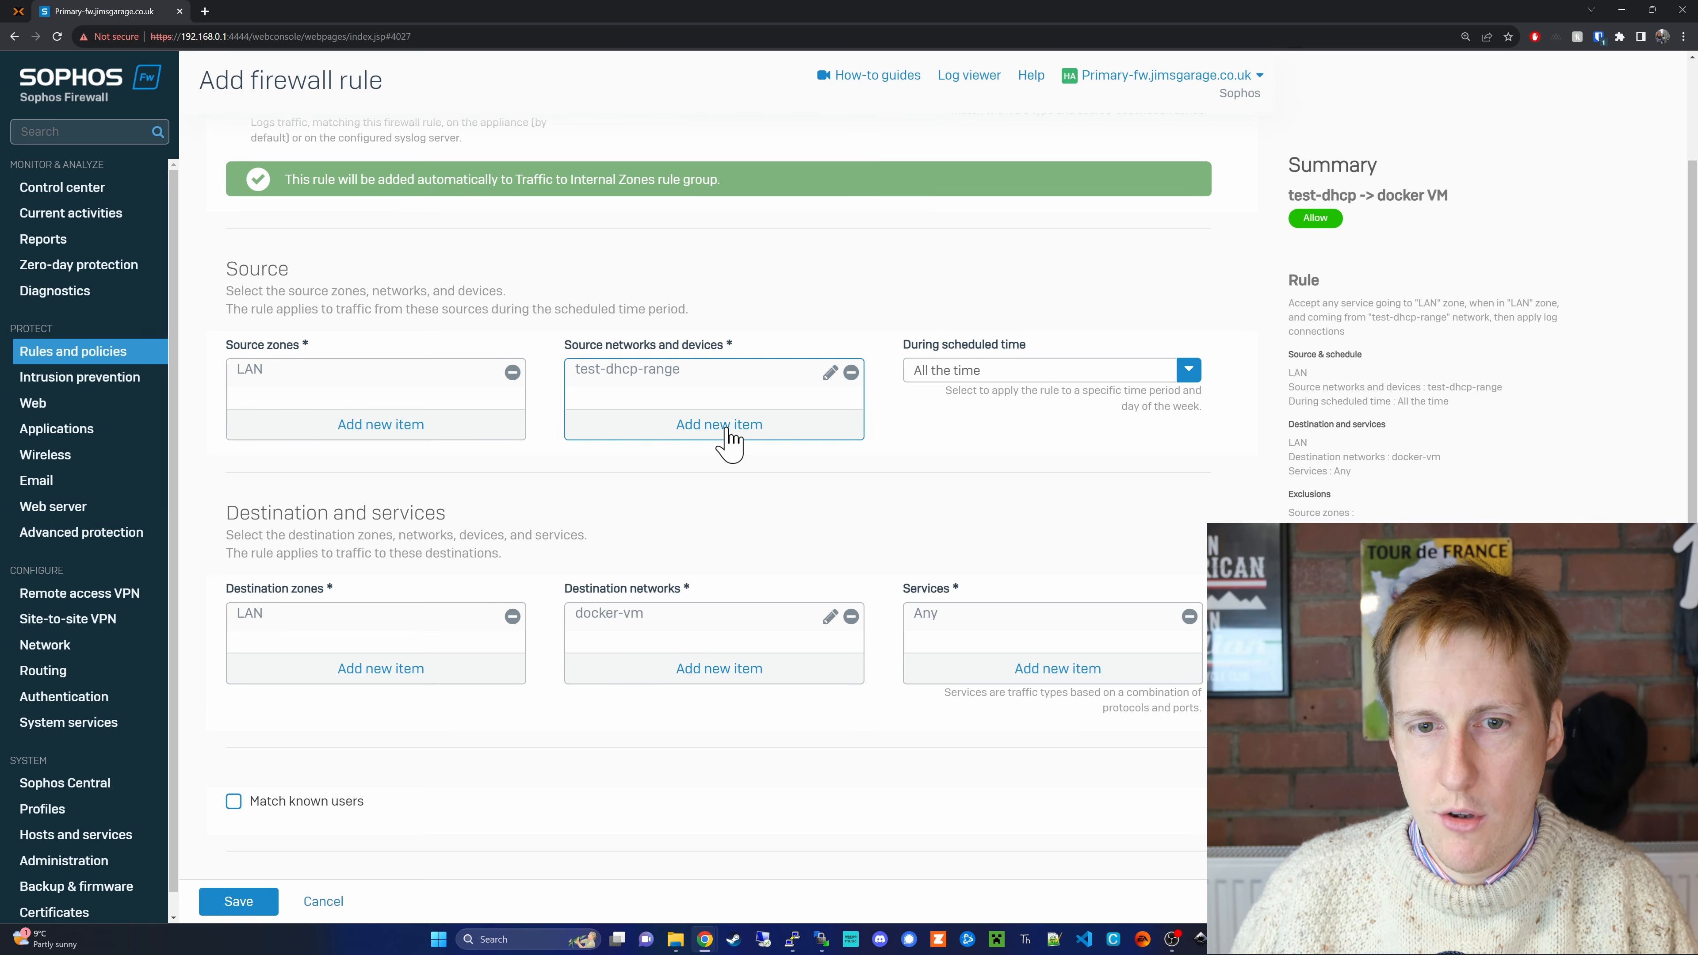
{"action": "type", "text": "test"}
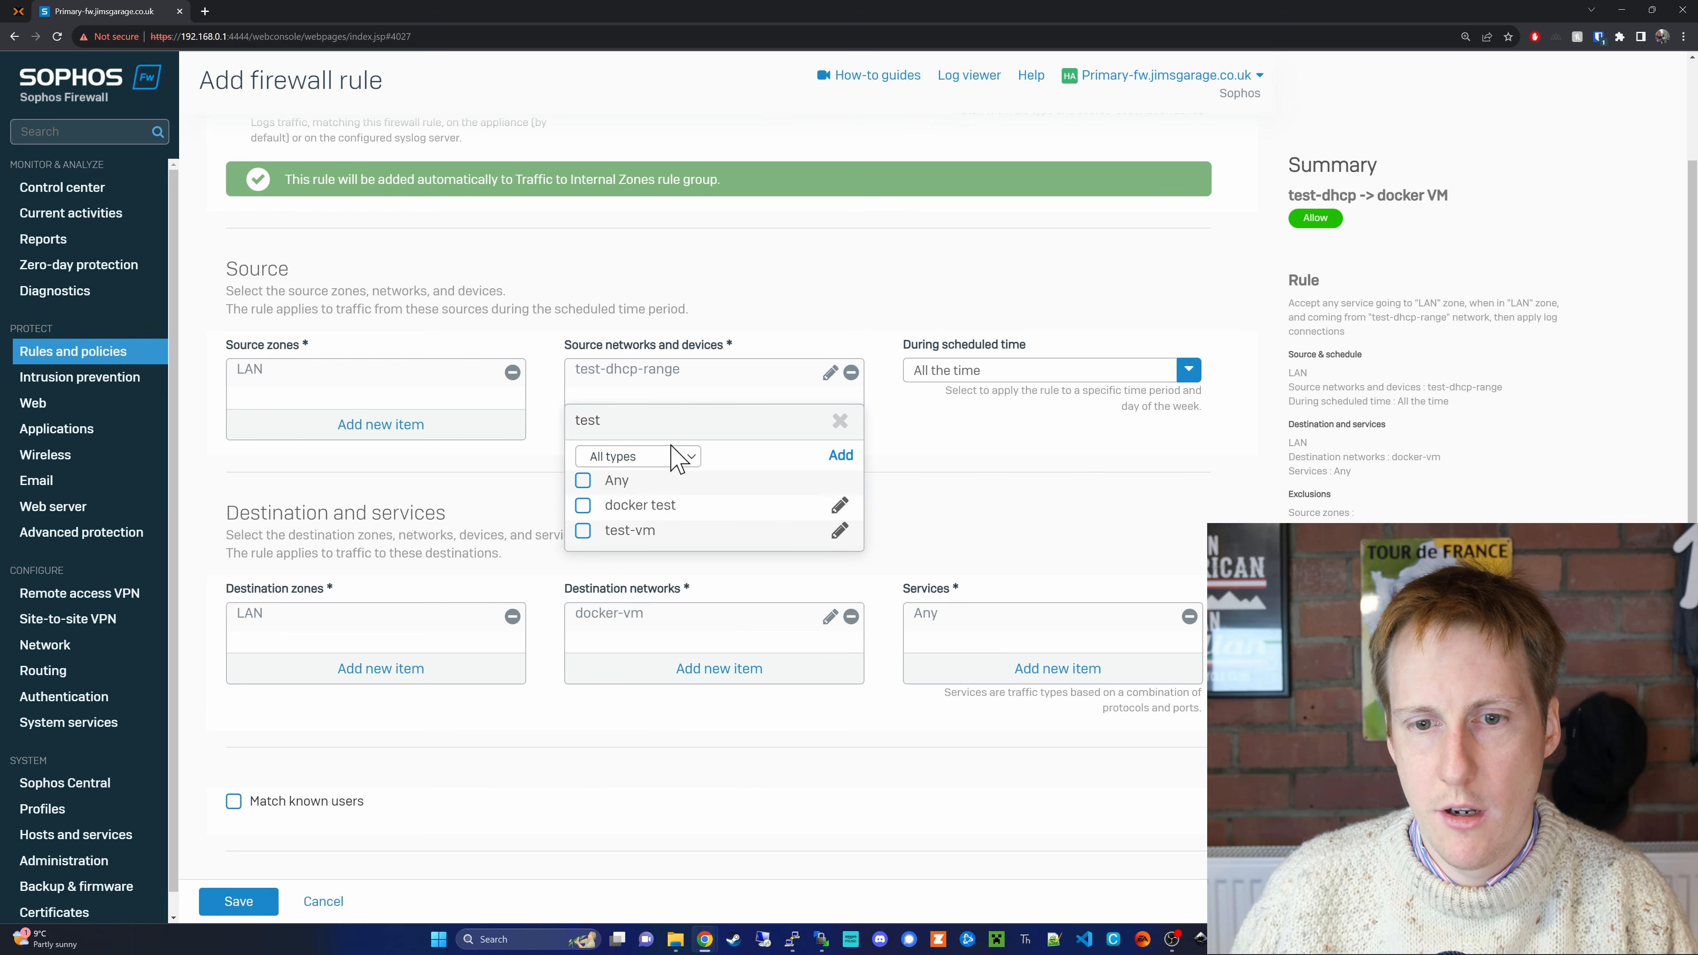
{"action": "mouse_move", "coordinate": [645, 545]}
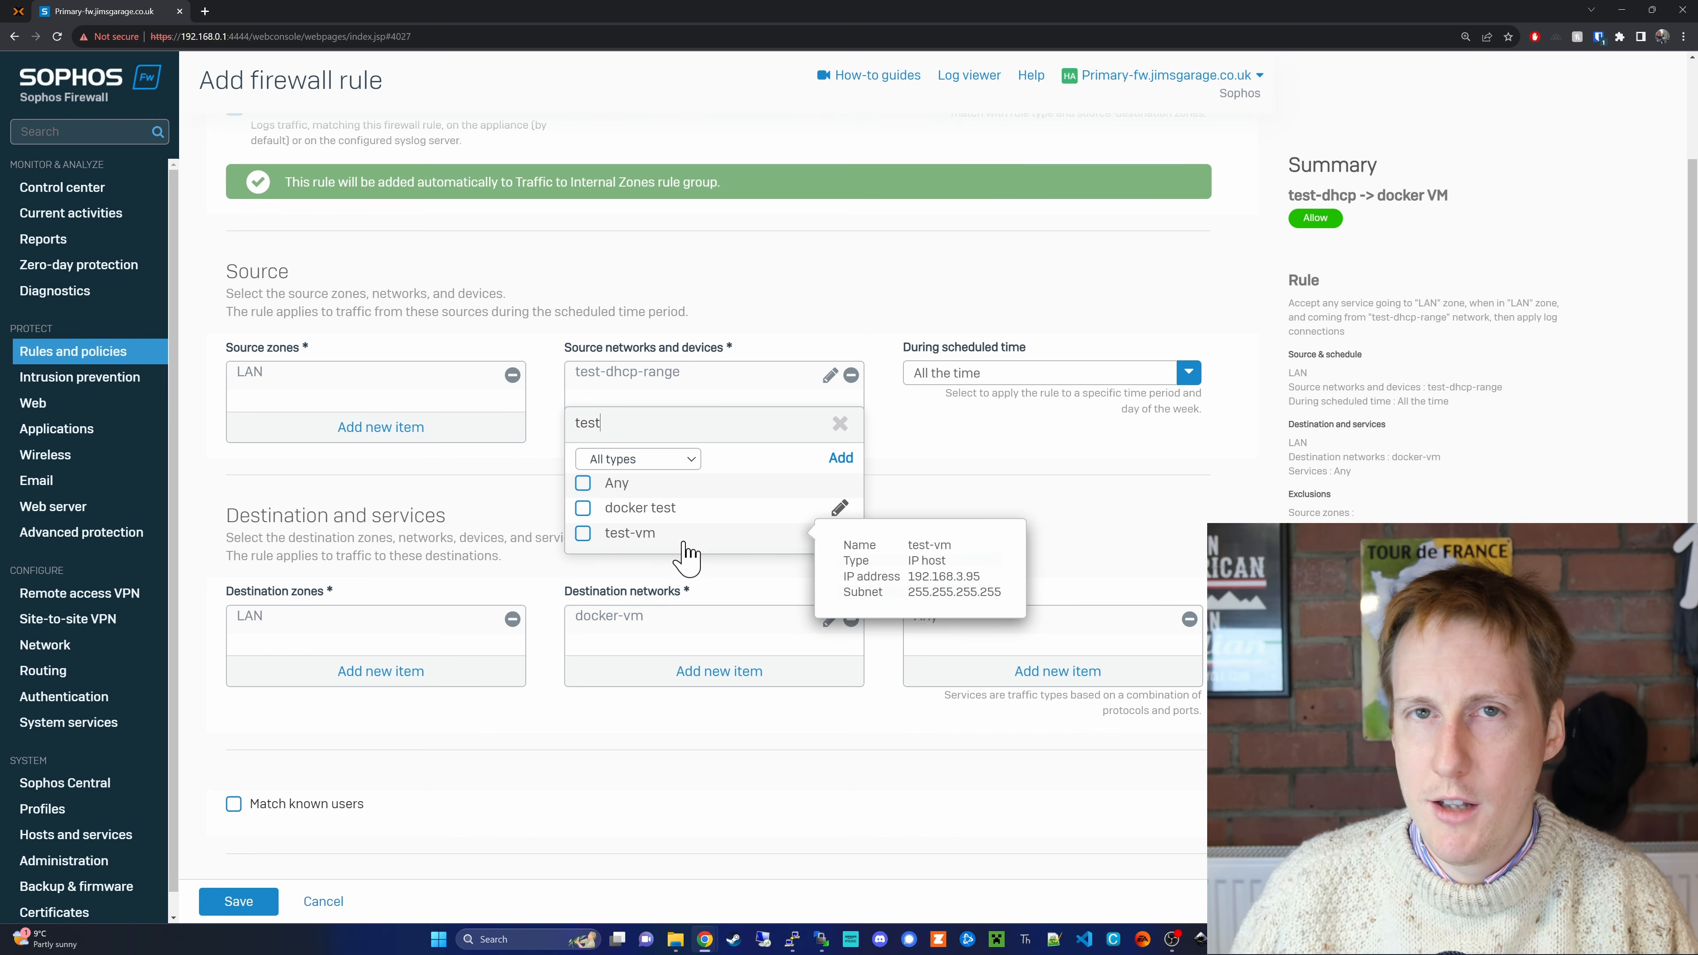
{"action": "left_click", "coordinate": [841, 534]}
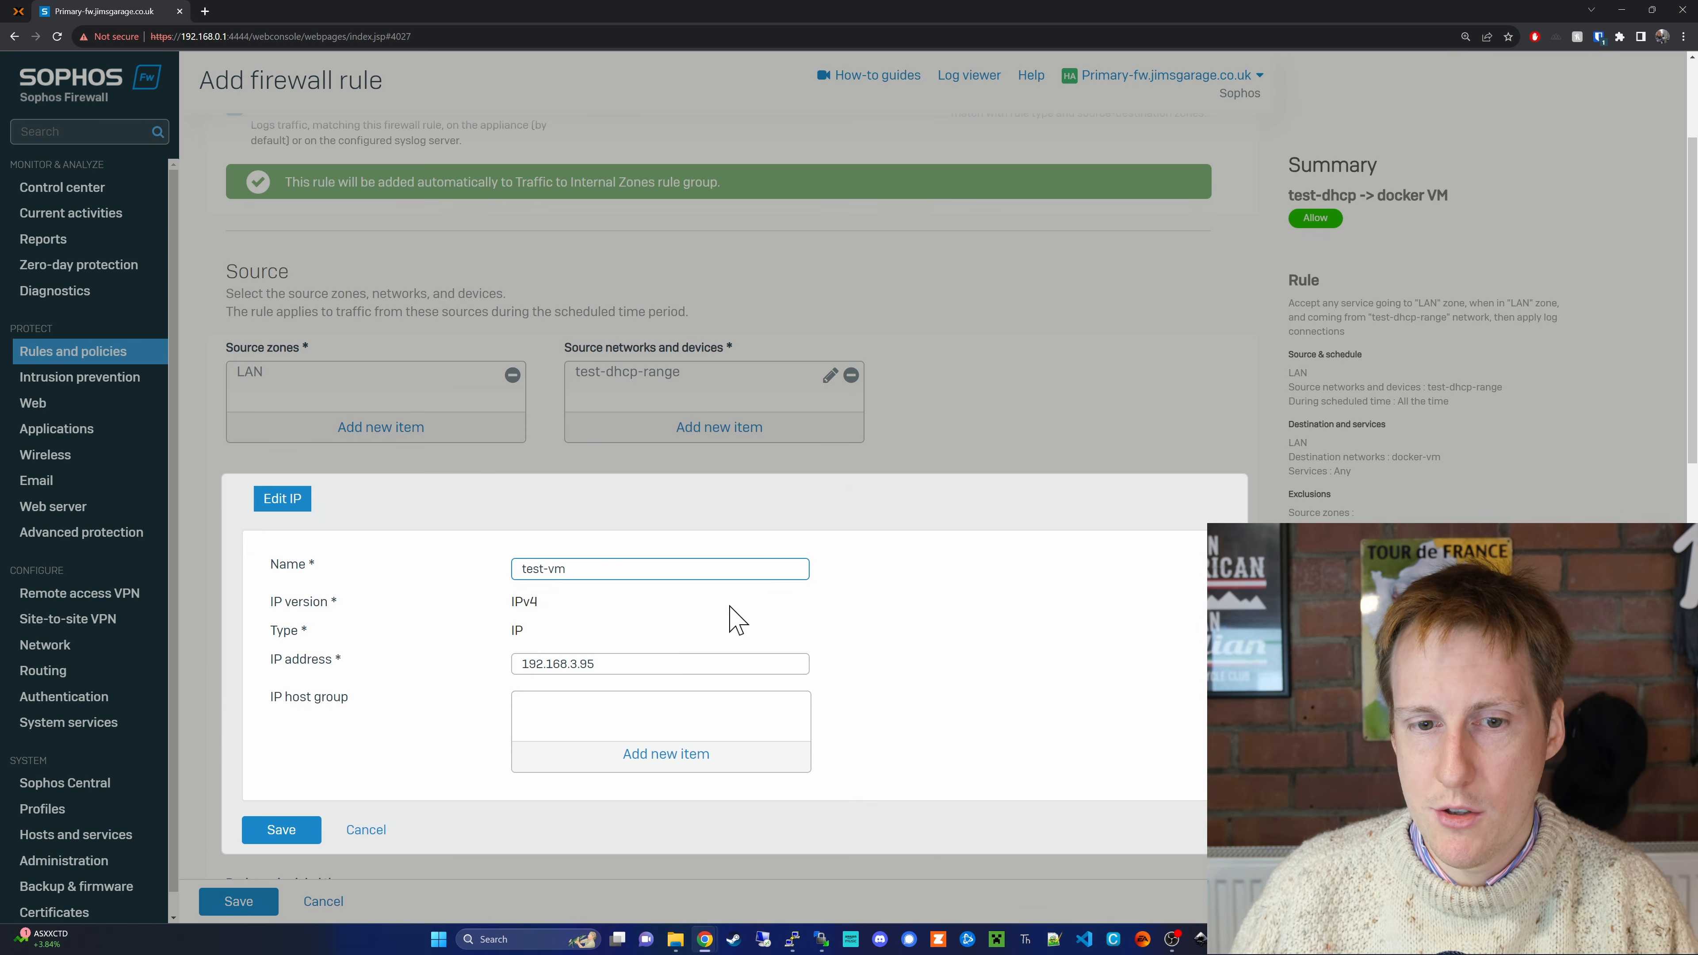
{"action": "left_click_drag", "start_coordinate": [579, 664], "coordinate": [589, 664]}
{"action": "type", "text": "4"}
{"action": "left_click", "coordinate": [306, 834]}
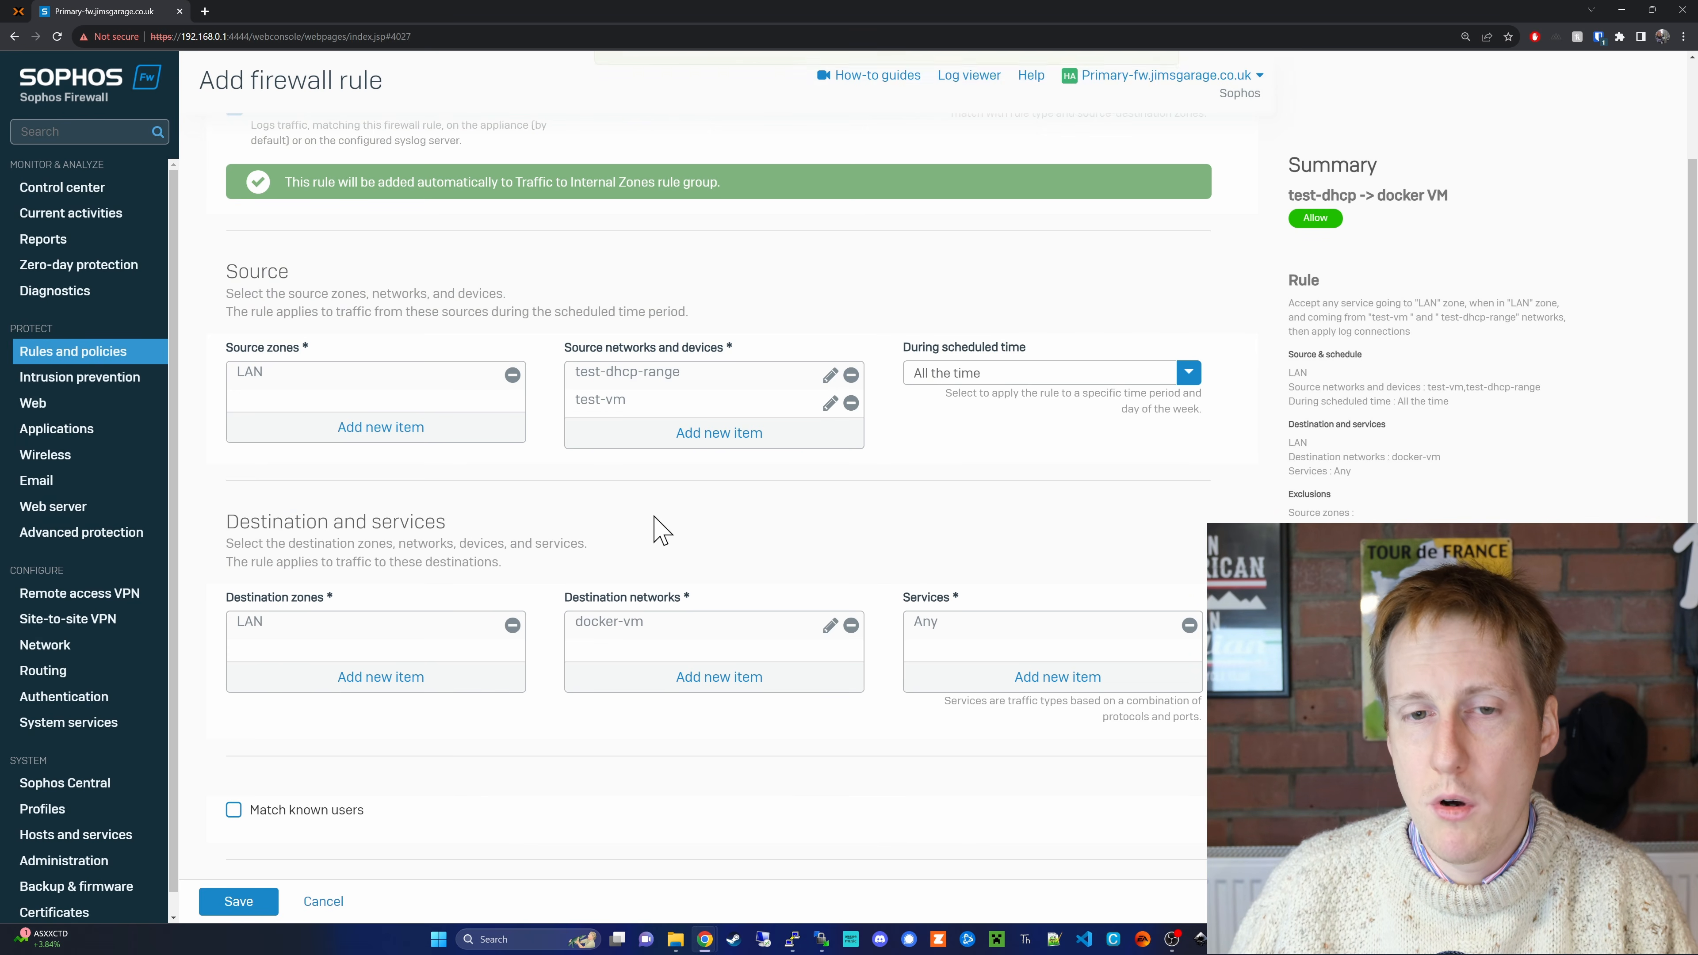
{"action": "left_click", "coordinate": [851, 376]}
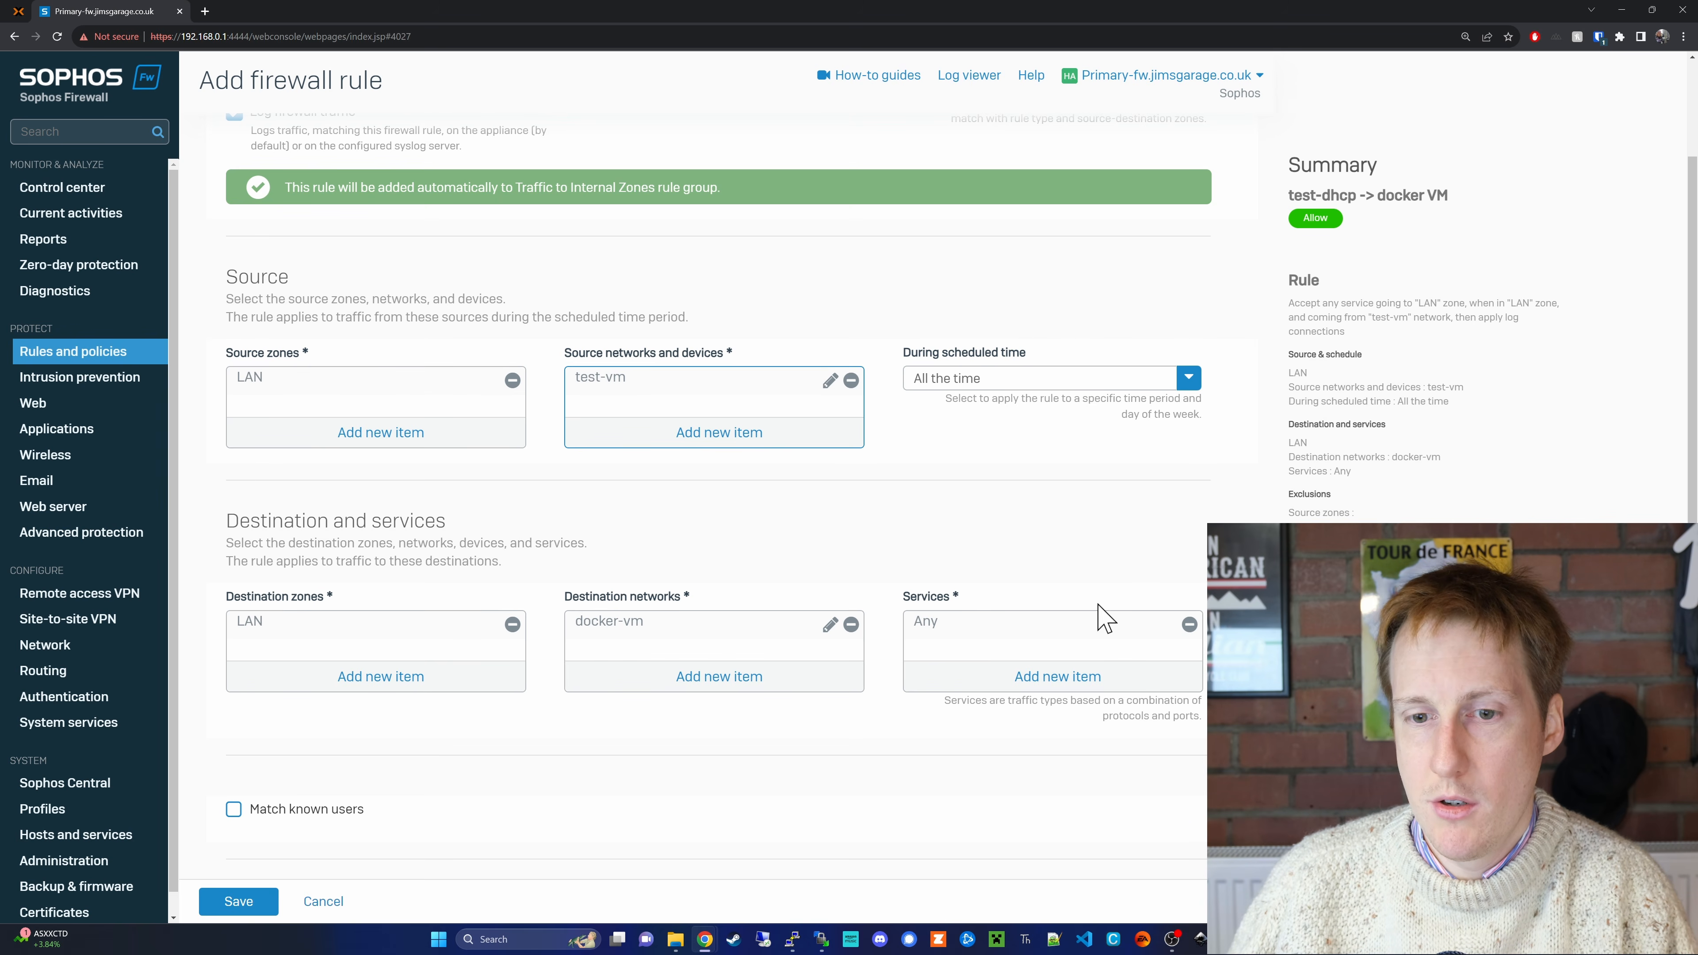
{"action": "left_click", "coordinate": [1062, 675]}
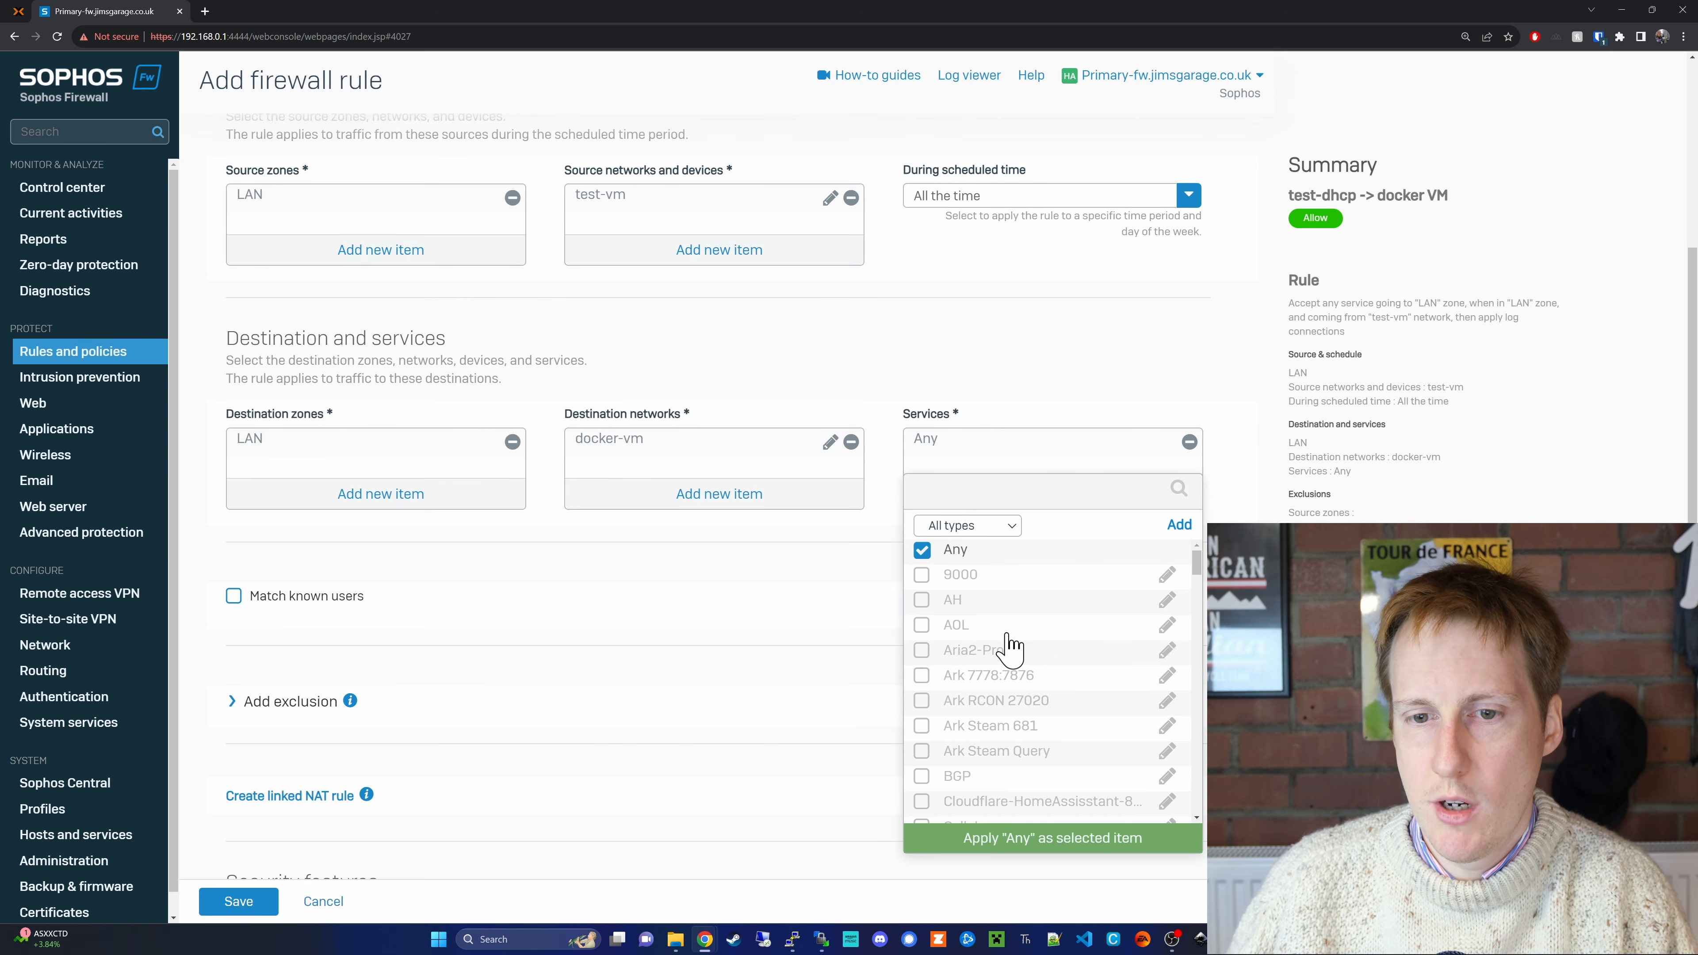
{"action": "left_click", "coordinate": [923, 550]}
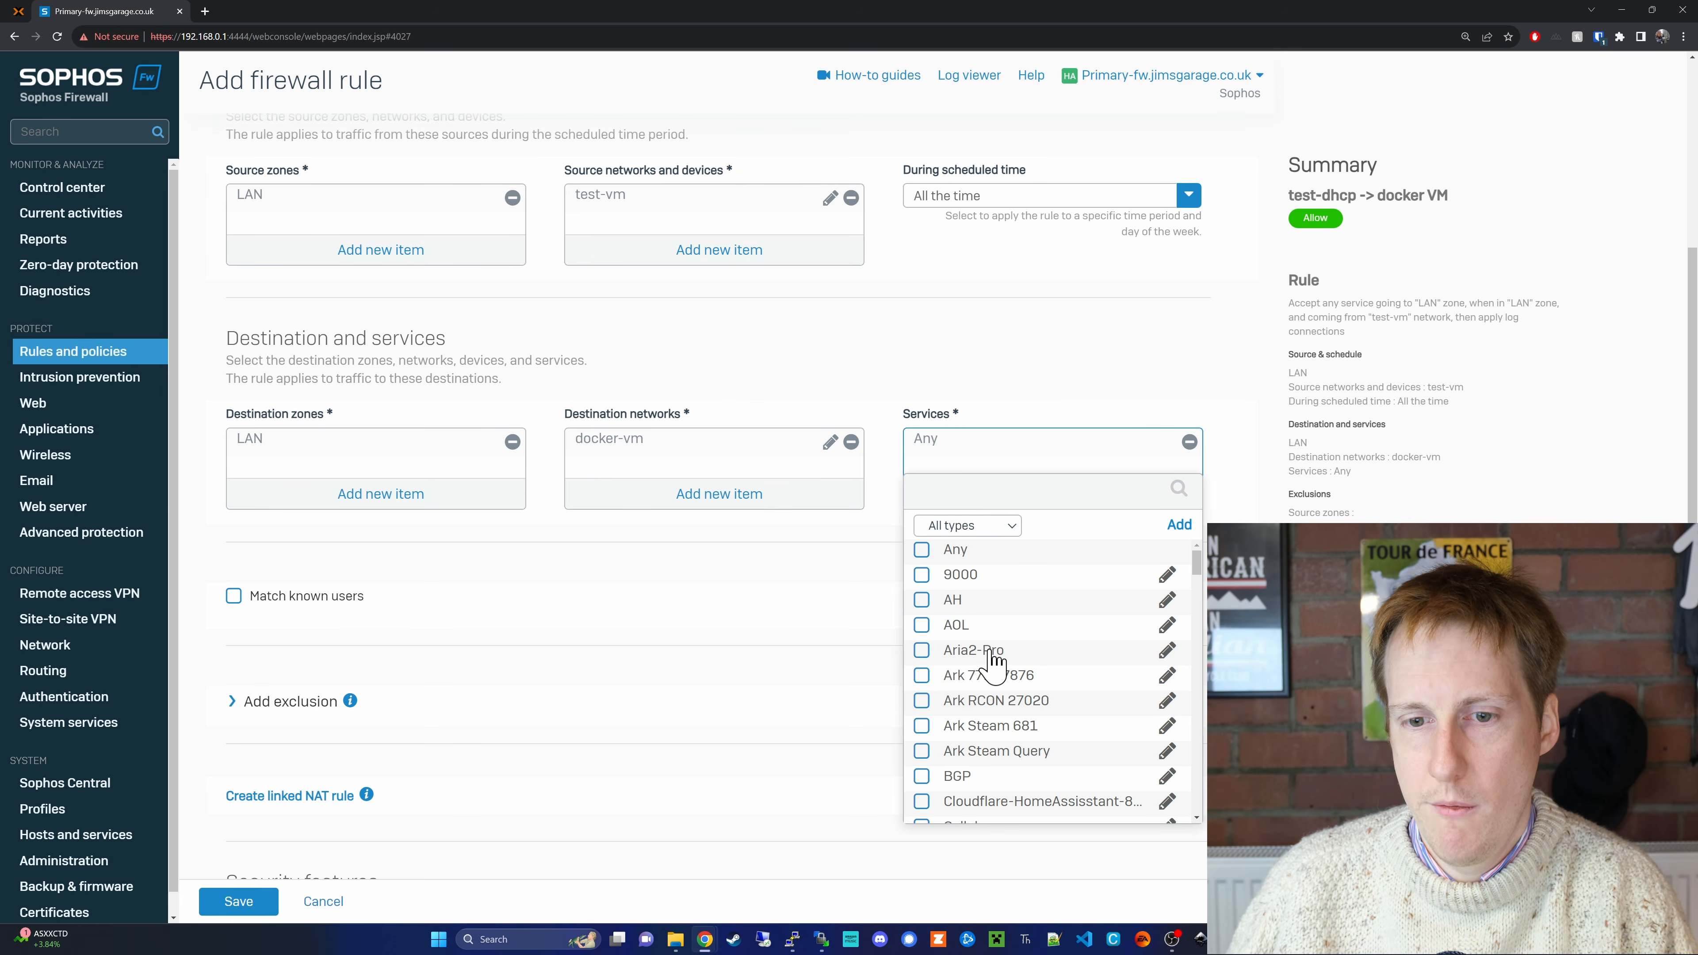
{"action": "scroll", "coordinate": [991, 672], "scroll_direction": "down", "scroll_amount": 10}
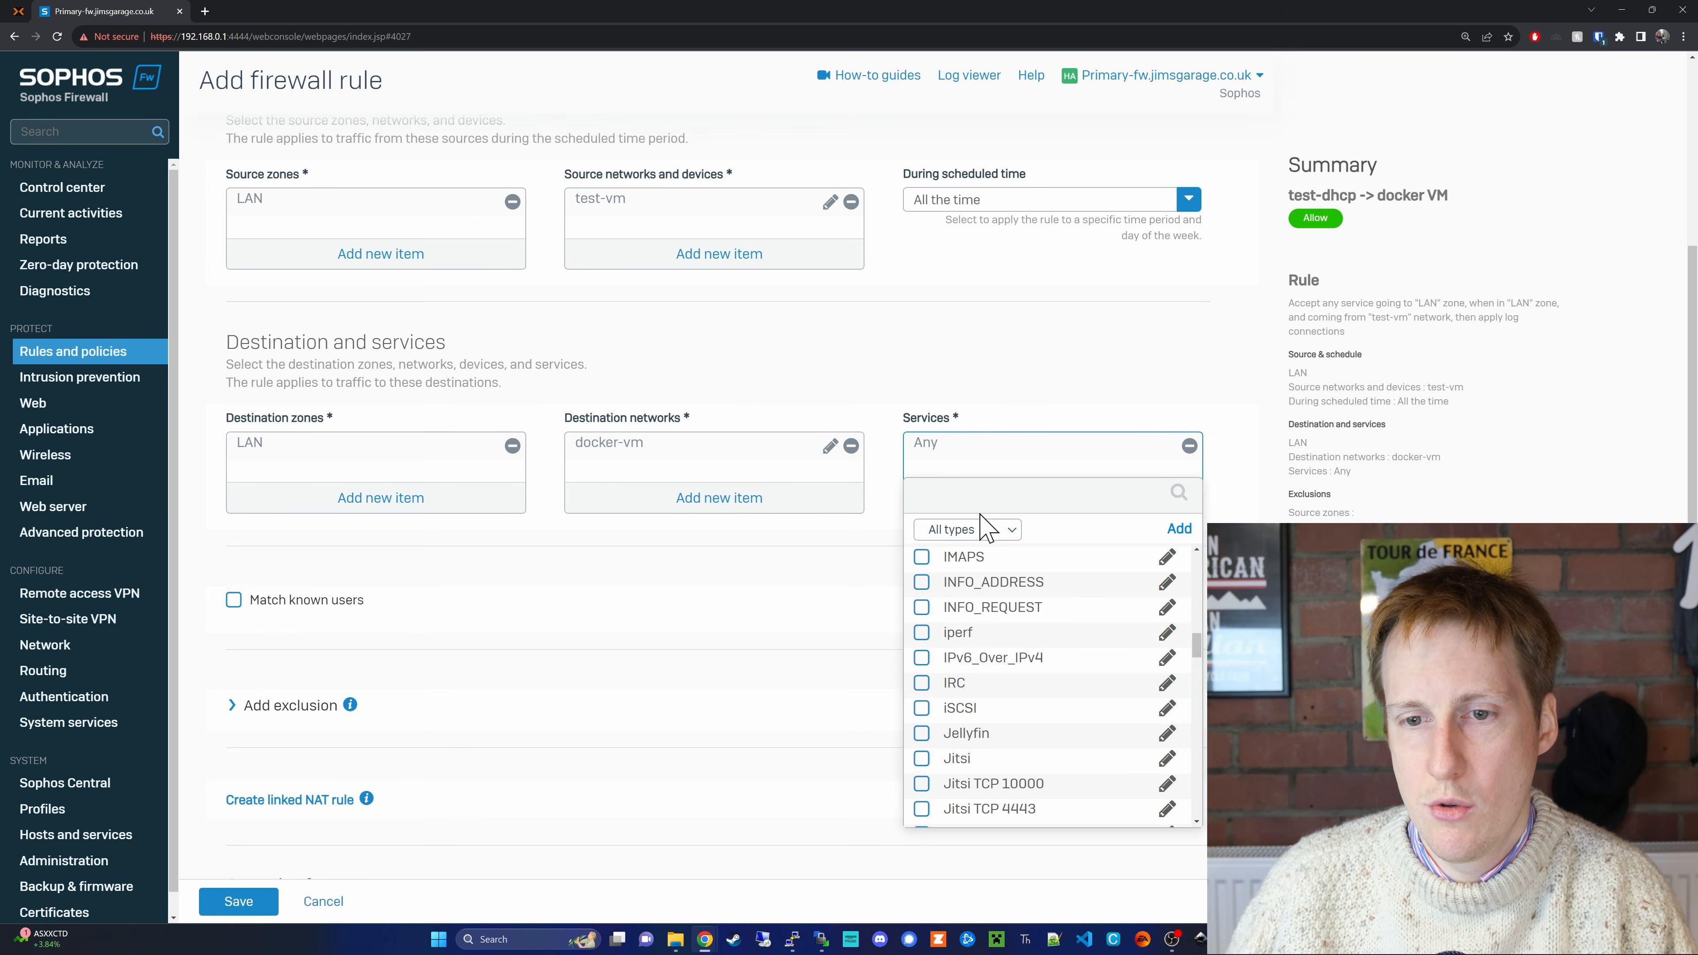
{"action": "left_click", "coordinate": [1179, 528]}
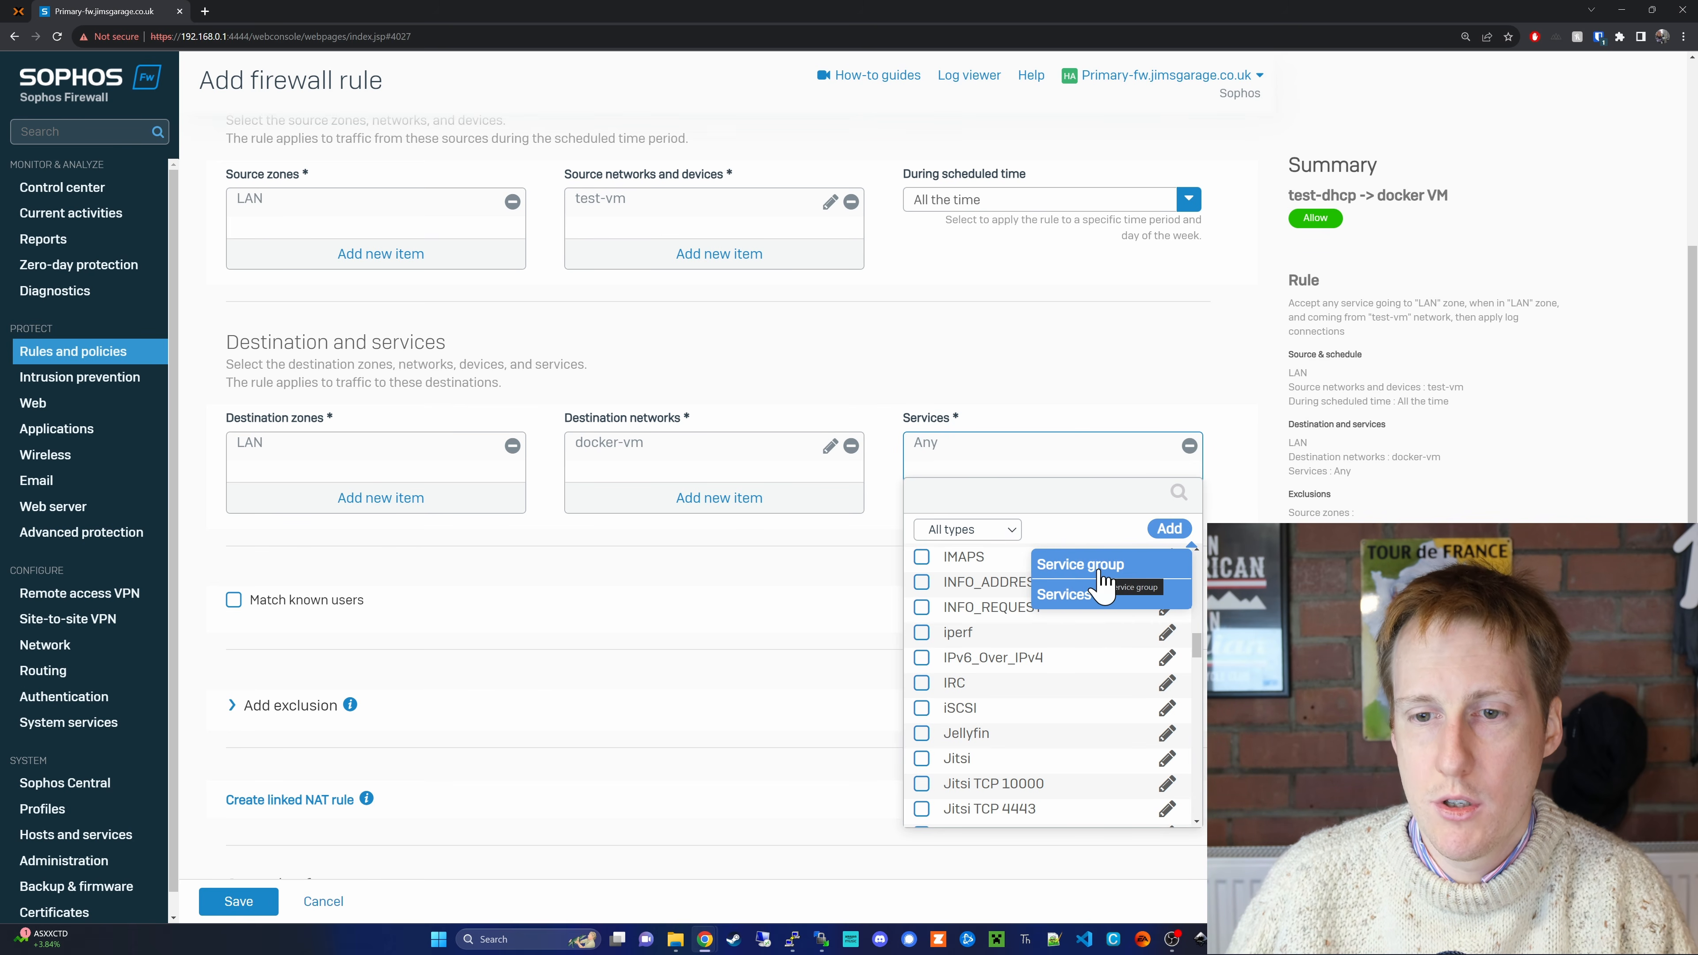
{"action": "left_click", "coordinate": [1037, 362]}
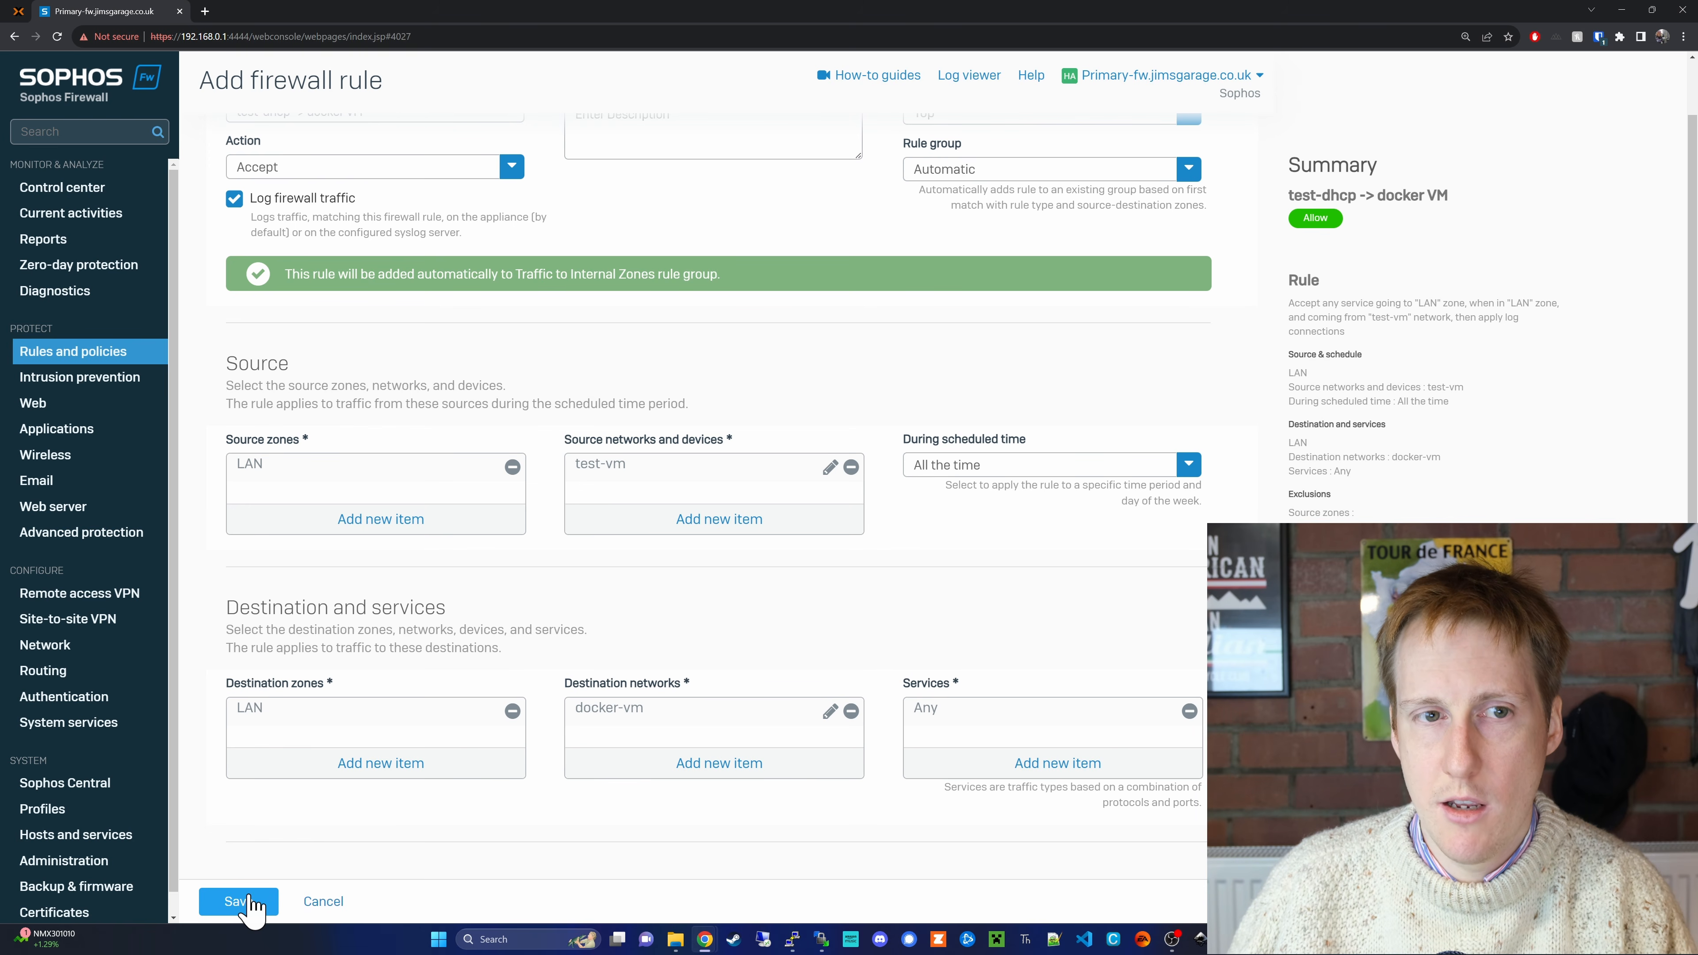
Save the firewall rule, then stop the running ping to 192.168.200.50 in the test-dhcp VM's Proxmox console
{"action": "left_click", "coordinate": [250, 899]}
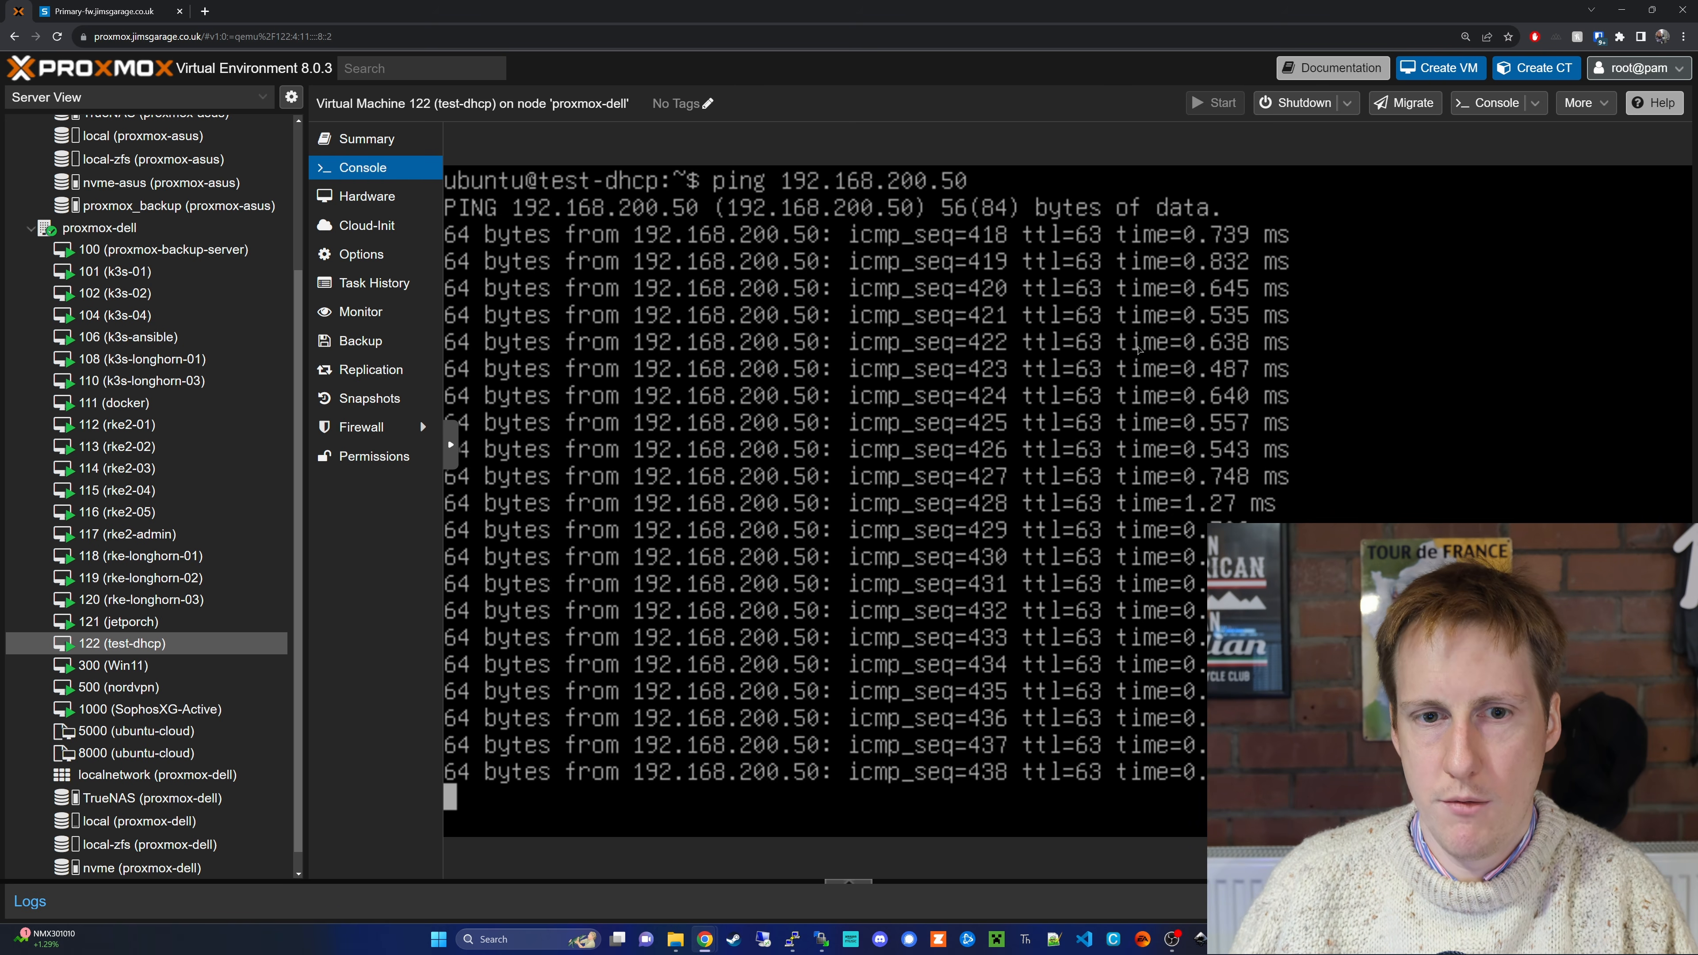
{"action": "key", "text": "ctrl+c"}
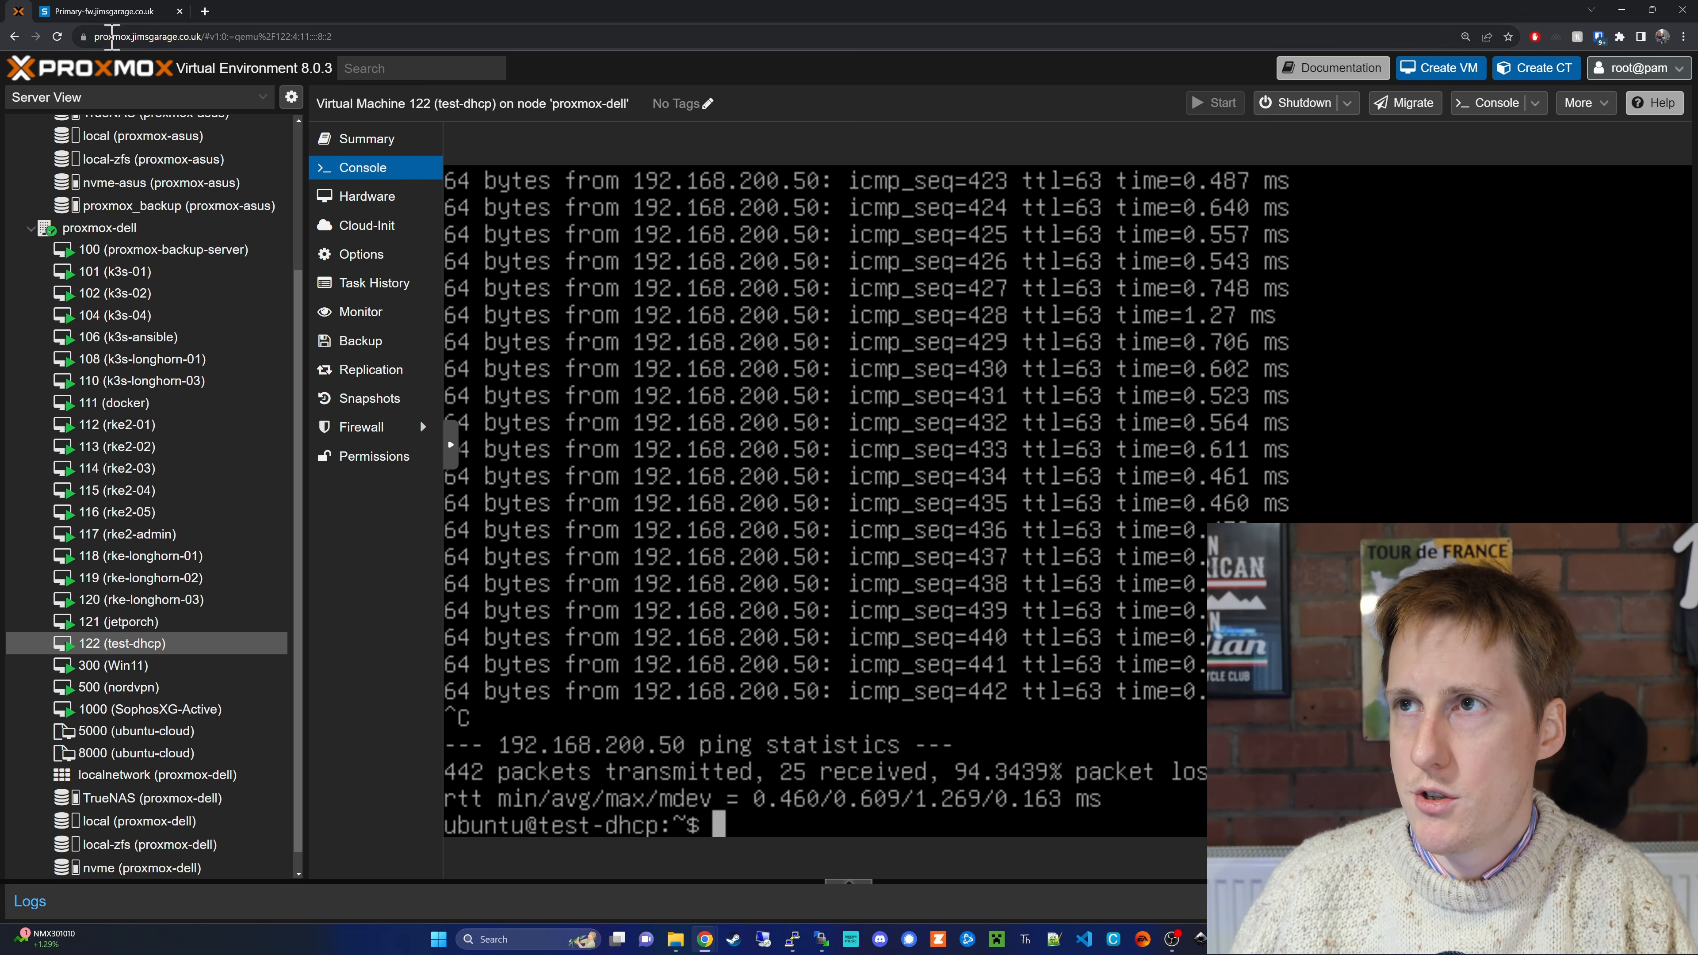
Return to the Sophos firewall rules and check the new test-dhcp rule's traffic counters in the Traffic to Internal Zones group
{"action": "left_click", "coordinate": [100, 11]}
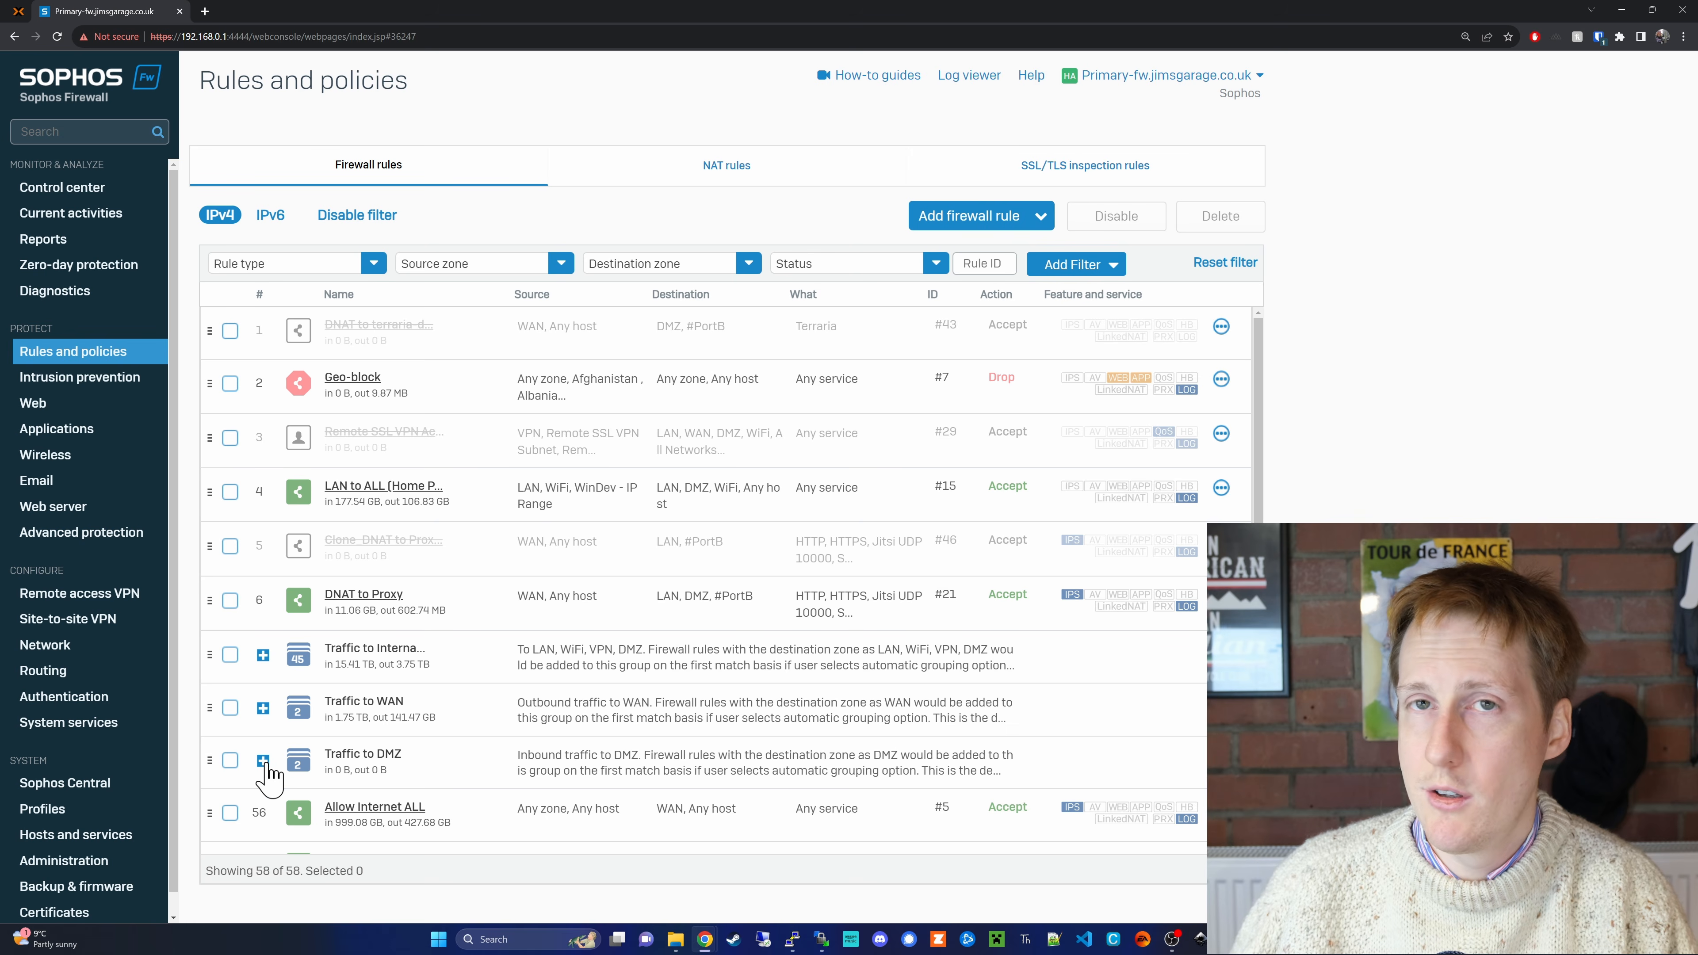
{"action": "left_click", "coordinate": [263, 655]}
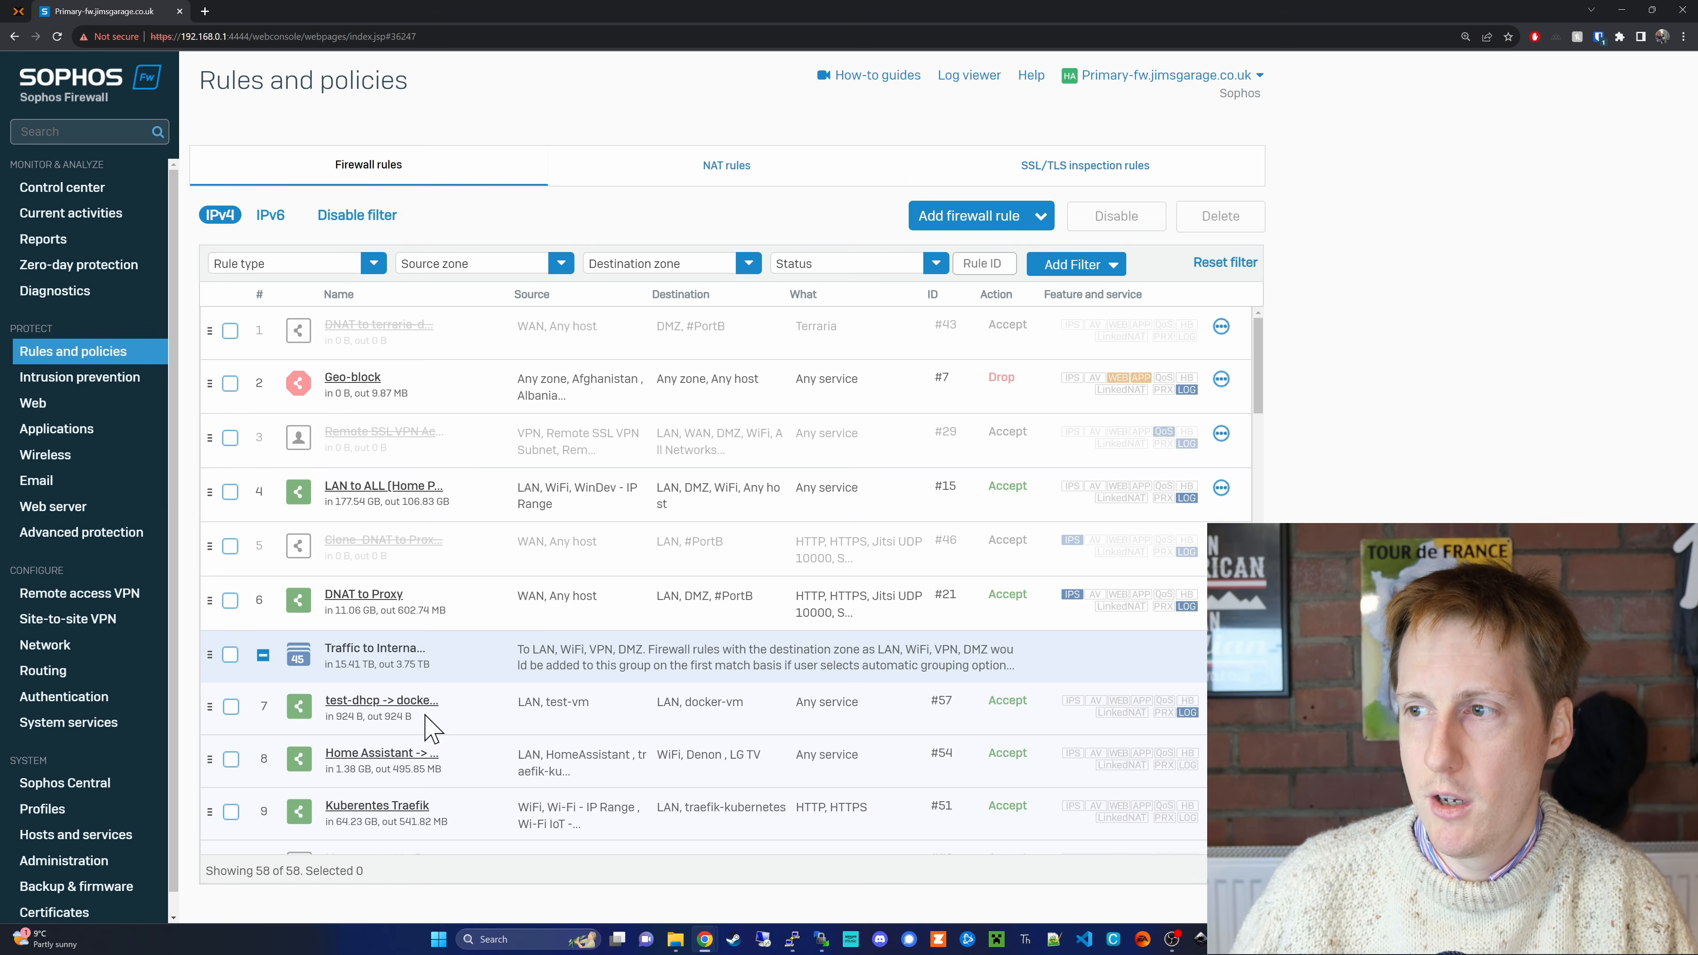
{"action": "left_click_drag", "start_coordinate": [338, 720], "coordinate": [417, 720]}
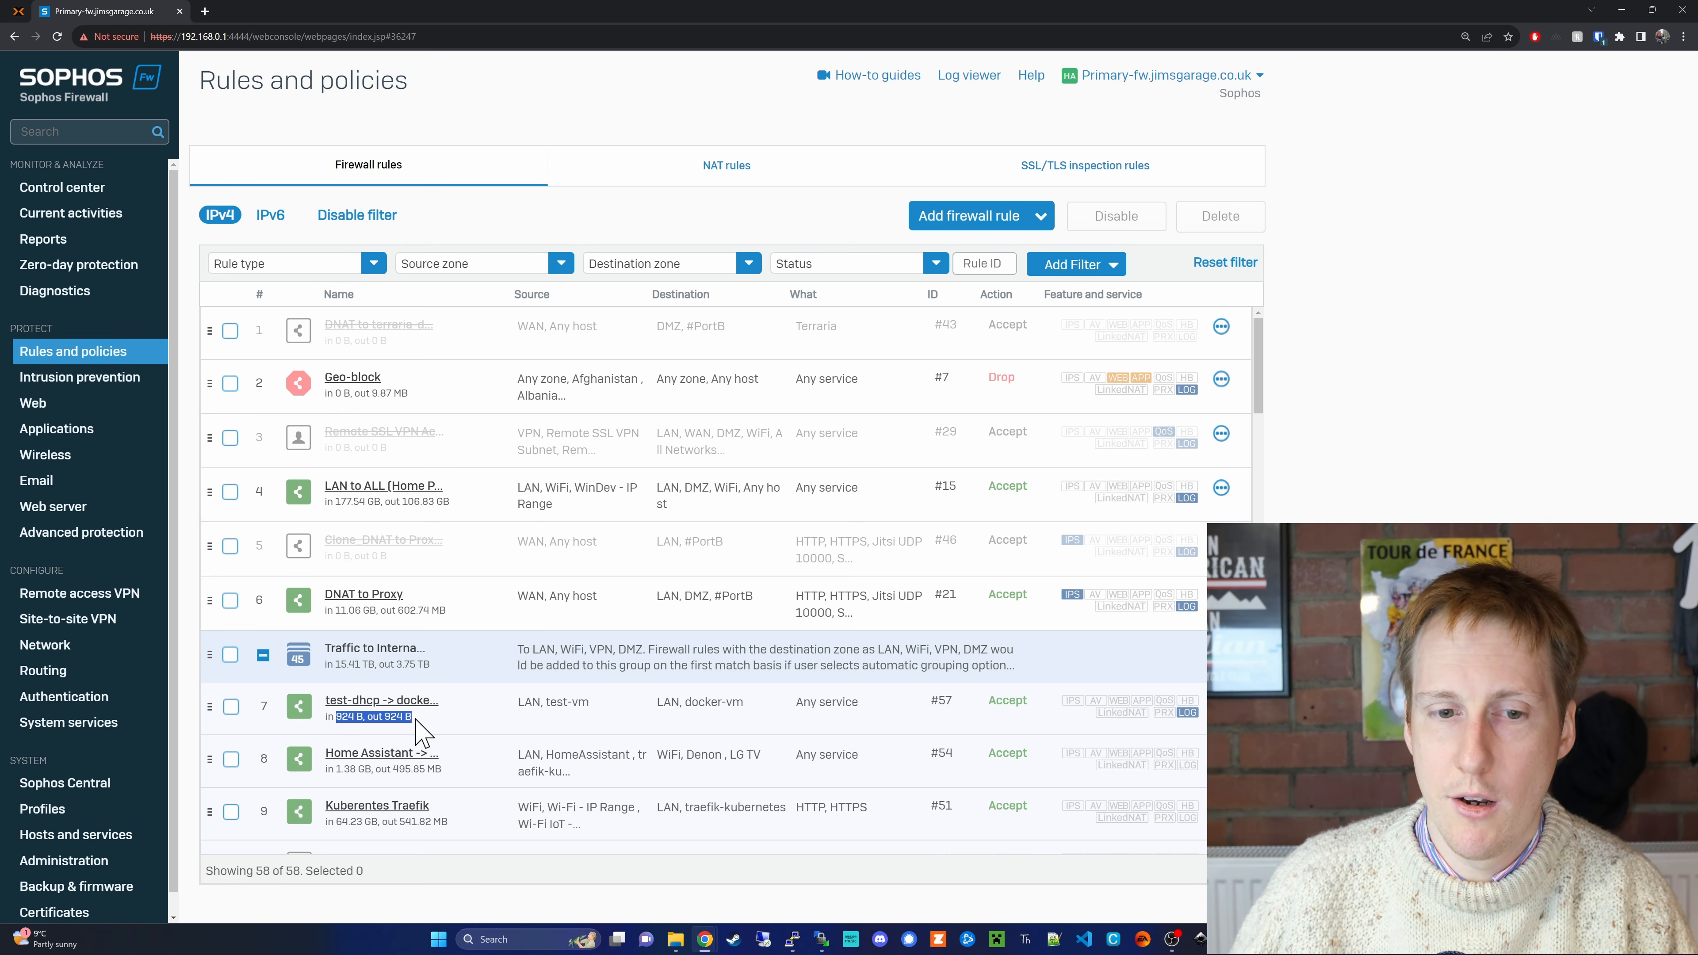
{"action": "key", "text": "F11"}
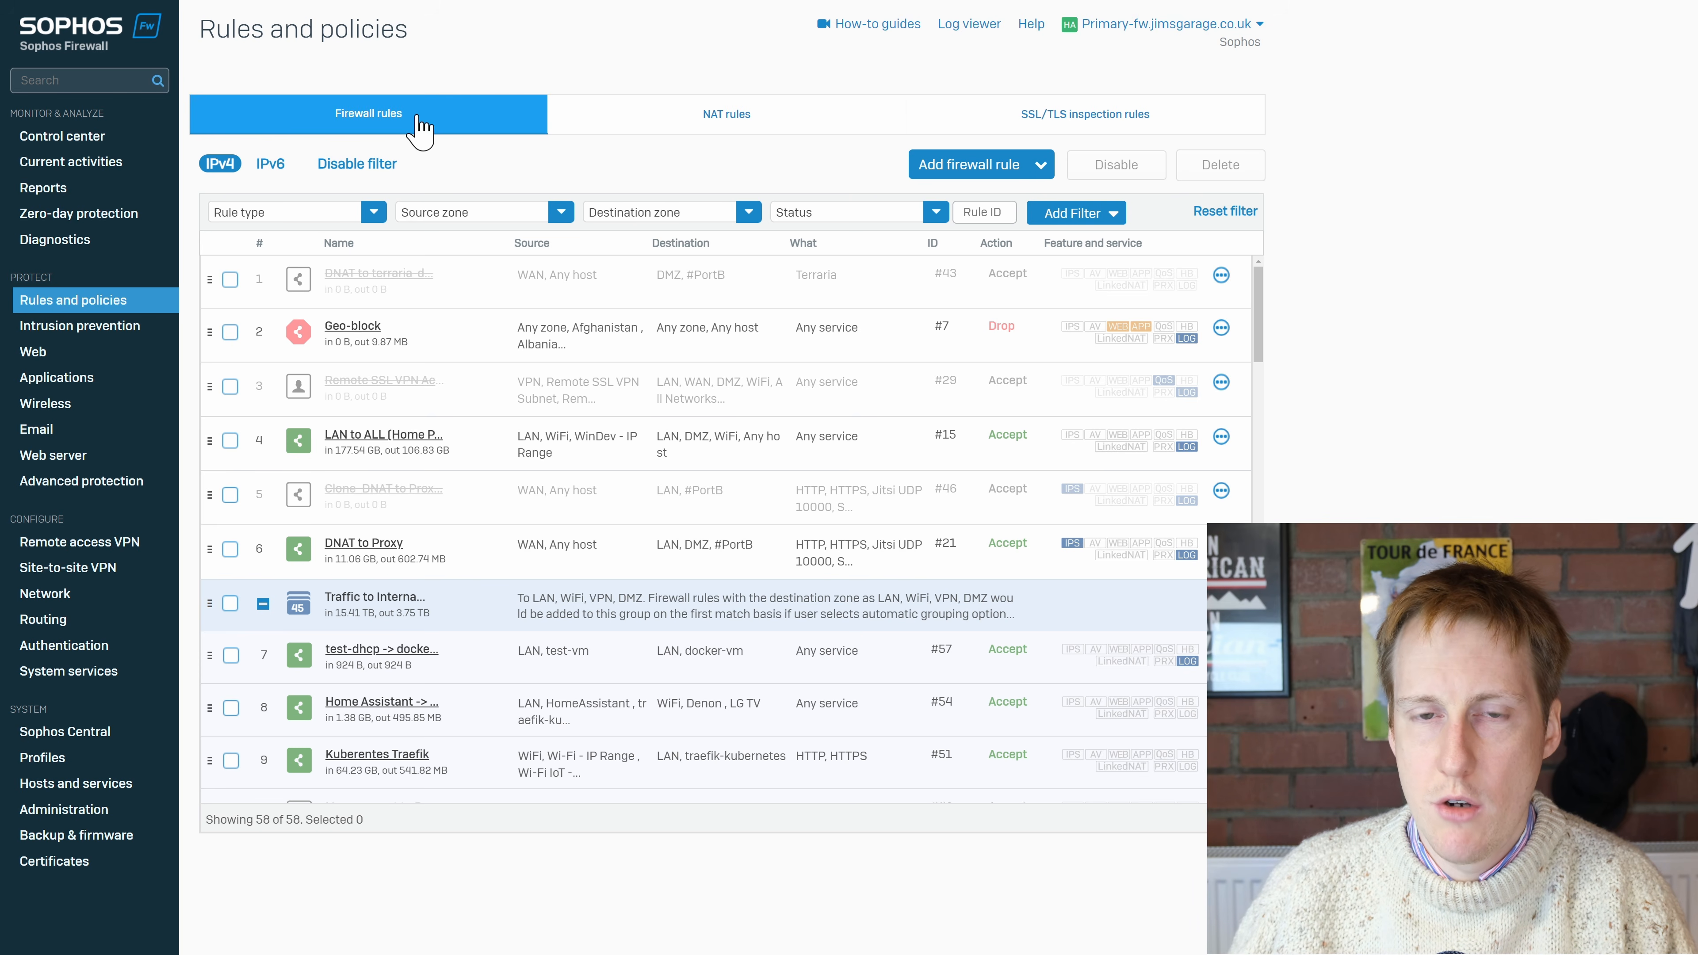
Start a DNAT rule with the server access assistant, using test-vm as internal server and #PortB as public IP address
{"action": "left_click", "coordinate": [688, 113]}
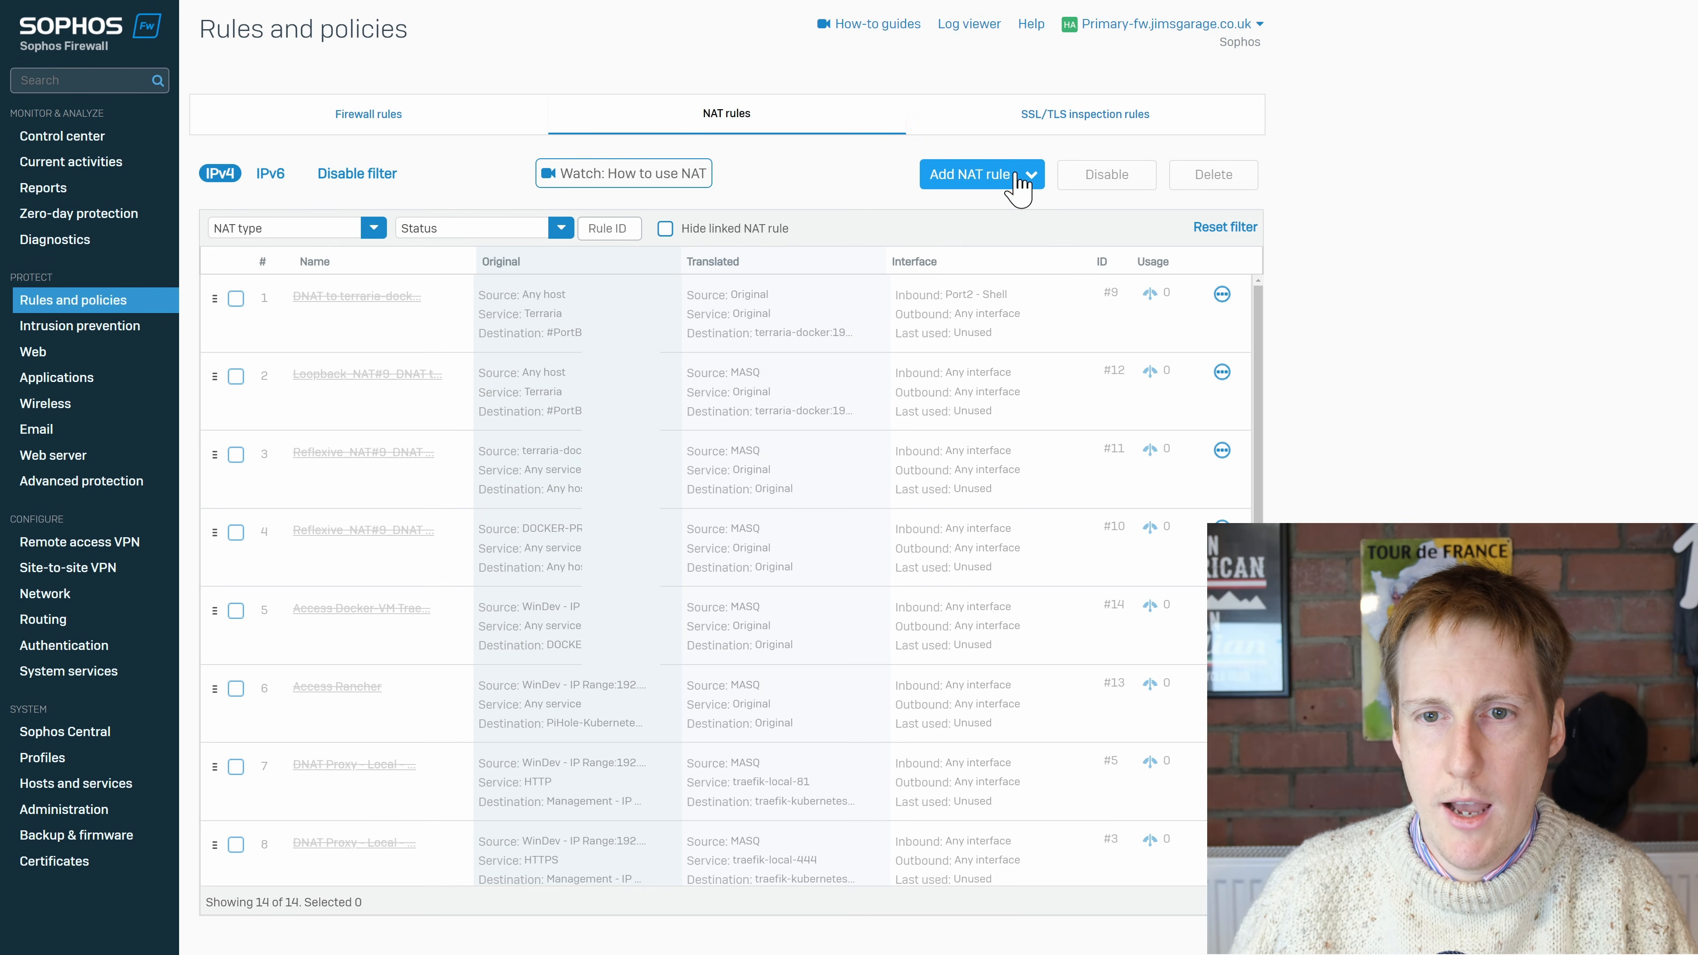
{"action": "left_click", "coordinate": [1020, 174]}
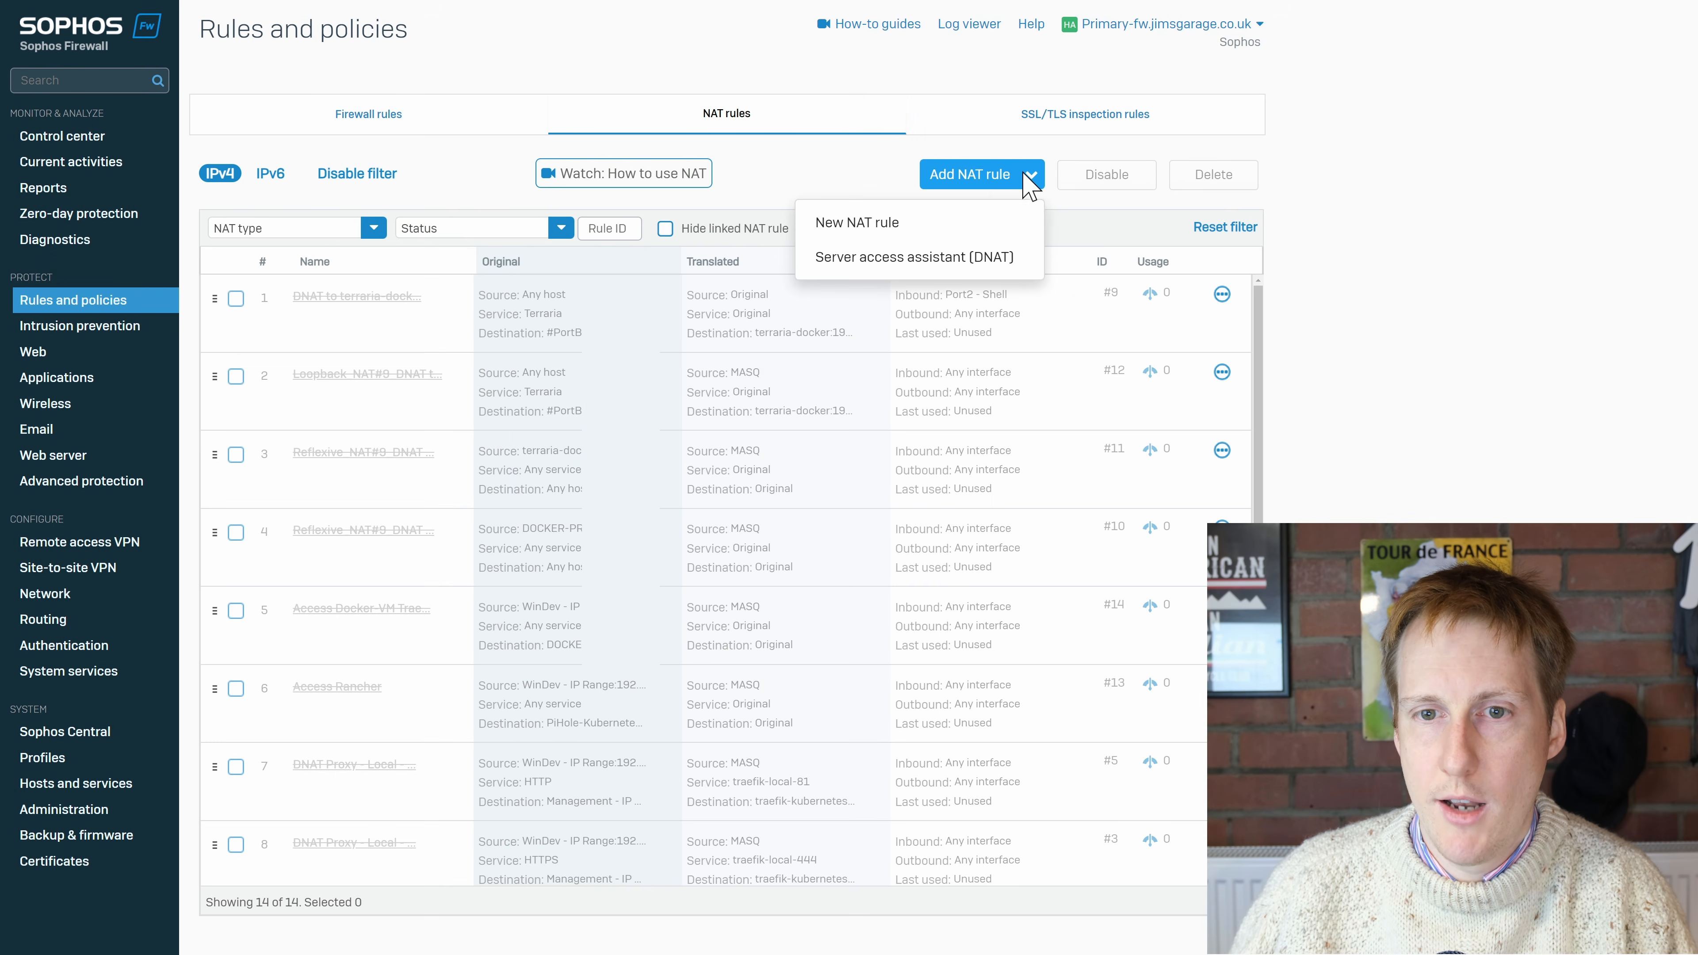
{"action": "left_click", "coordinate": [916, 266]}
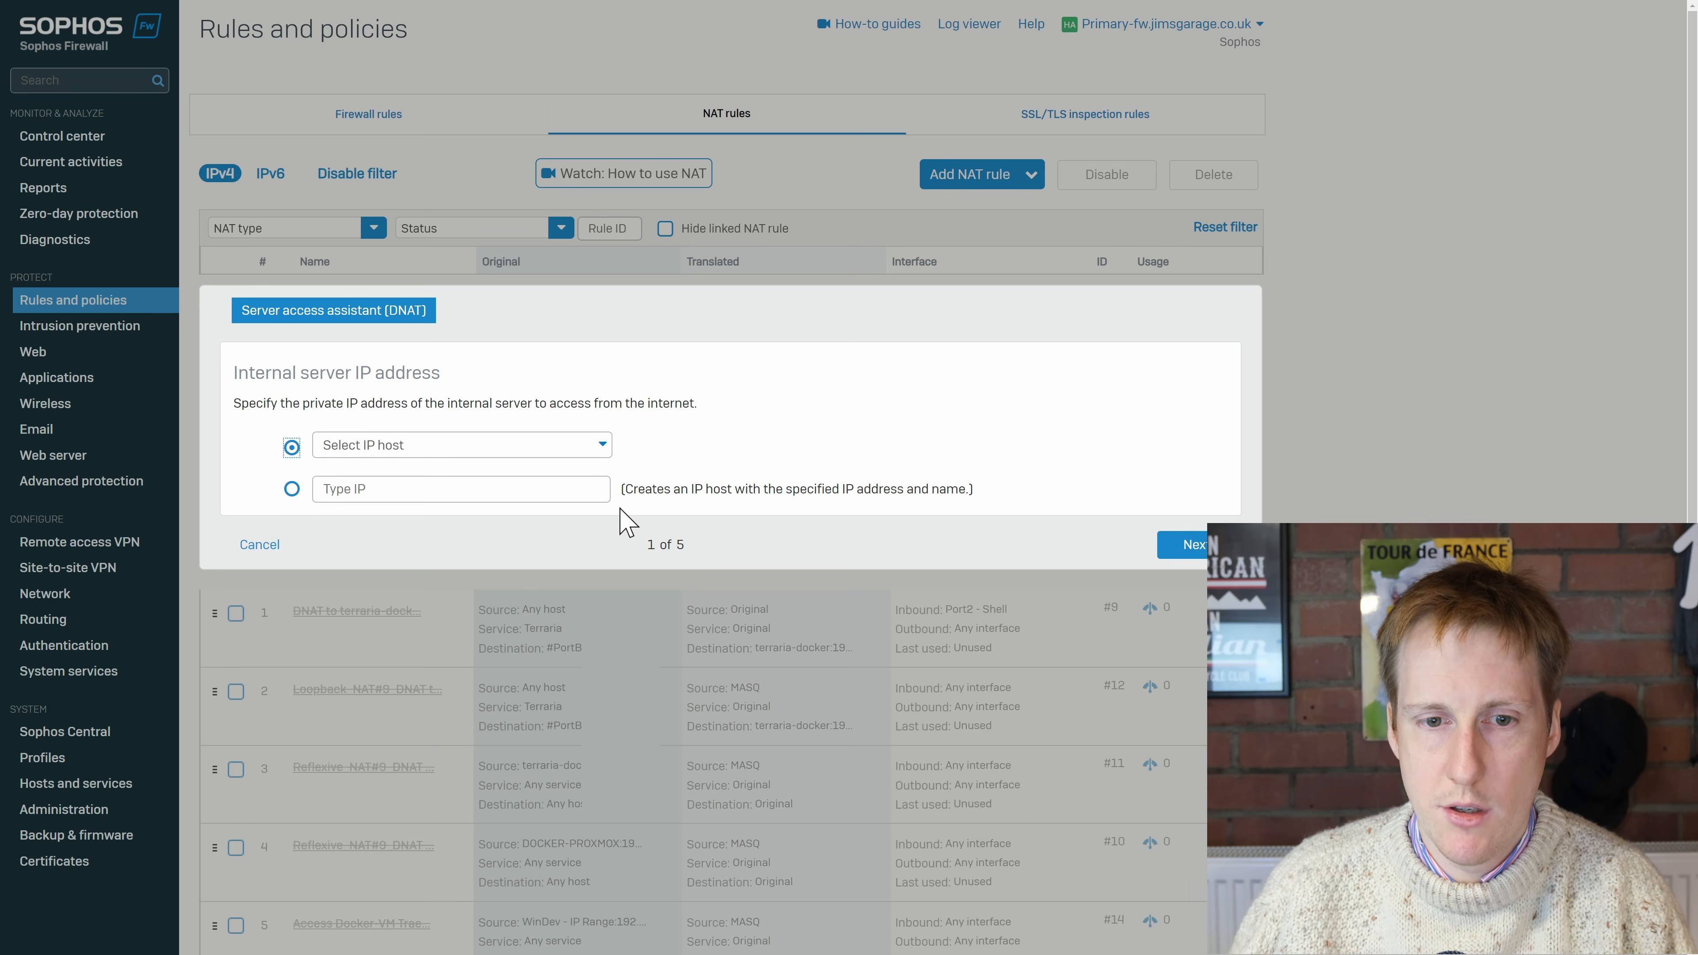
{"action": "left_click", "coordinate": [453, 446]}
{"action": "type", "text": "test"}
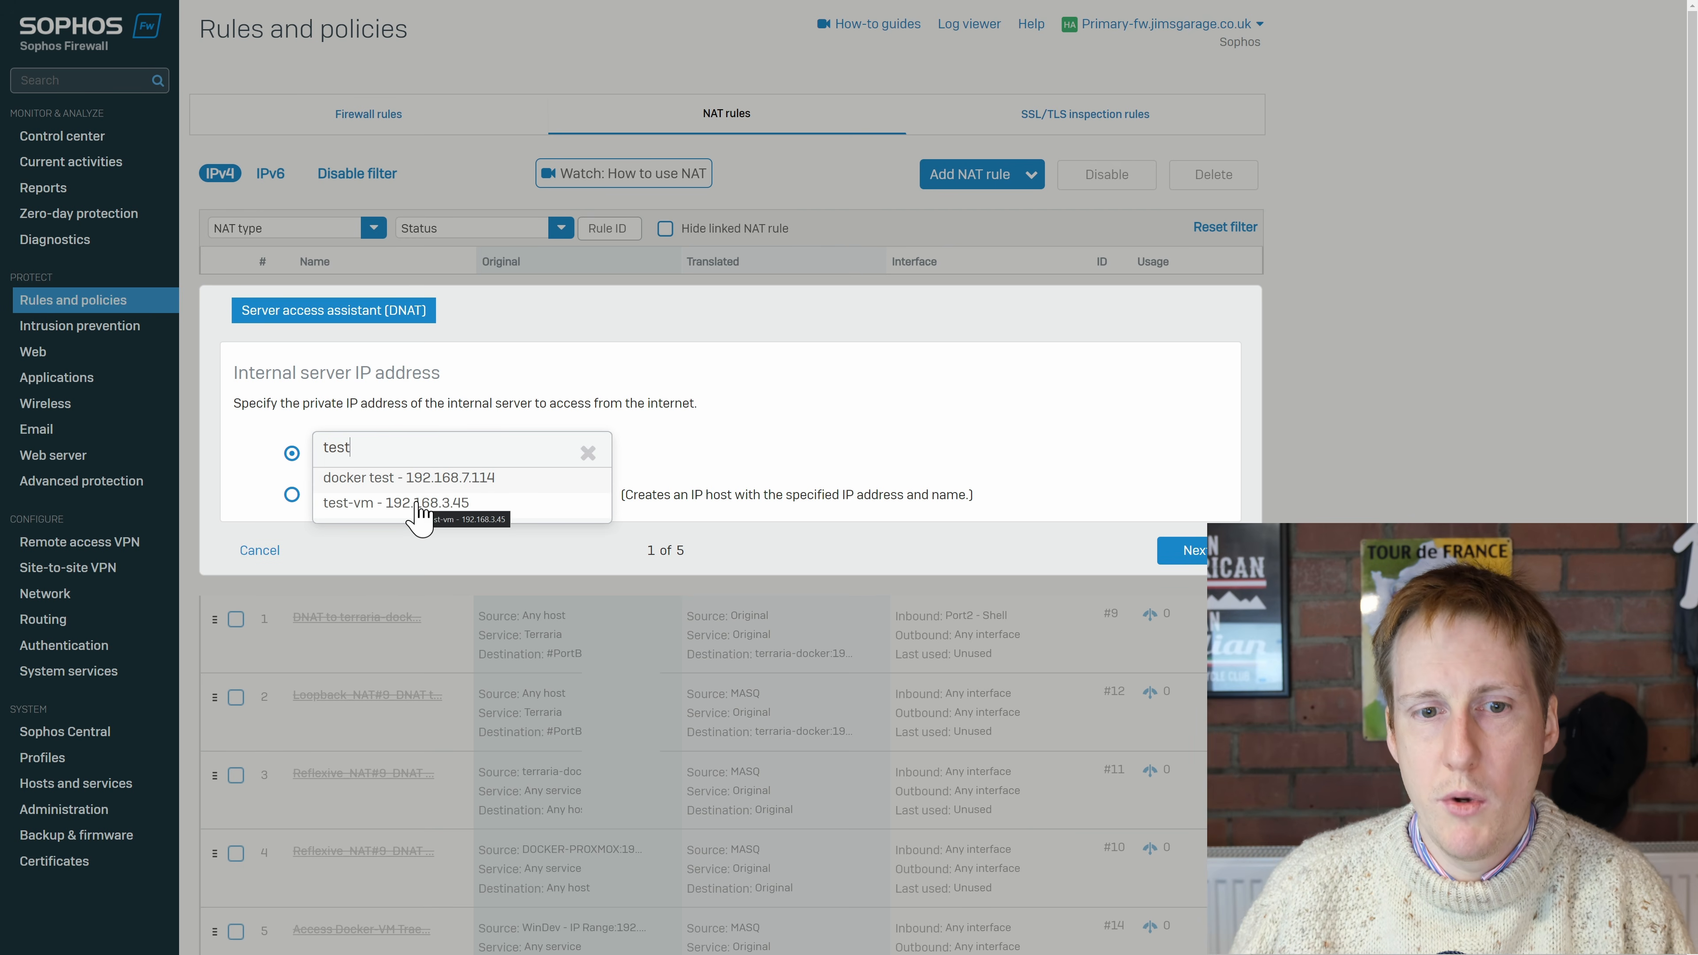
{"action": "left_click", "coordinate": [399, 503]}
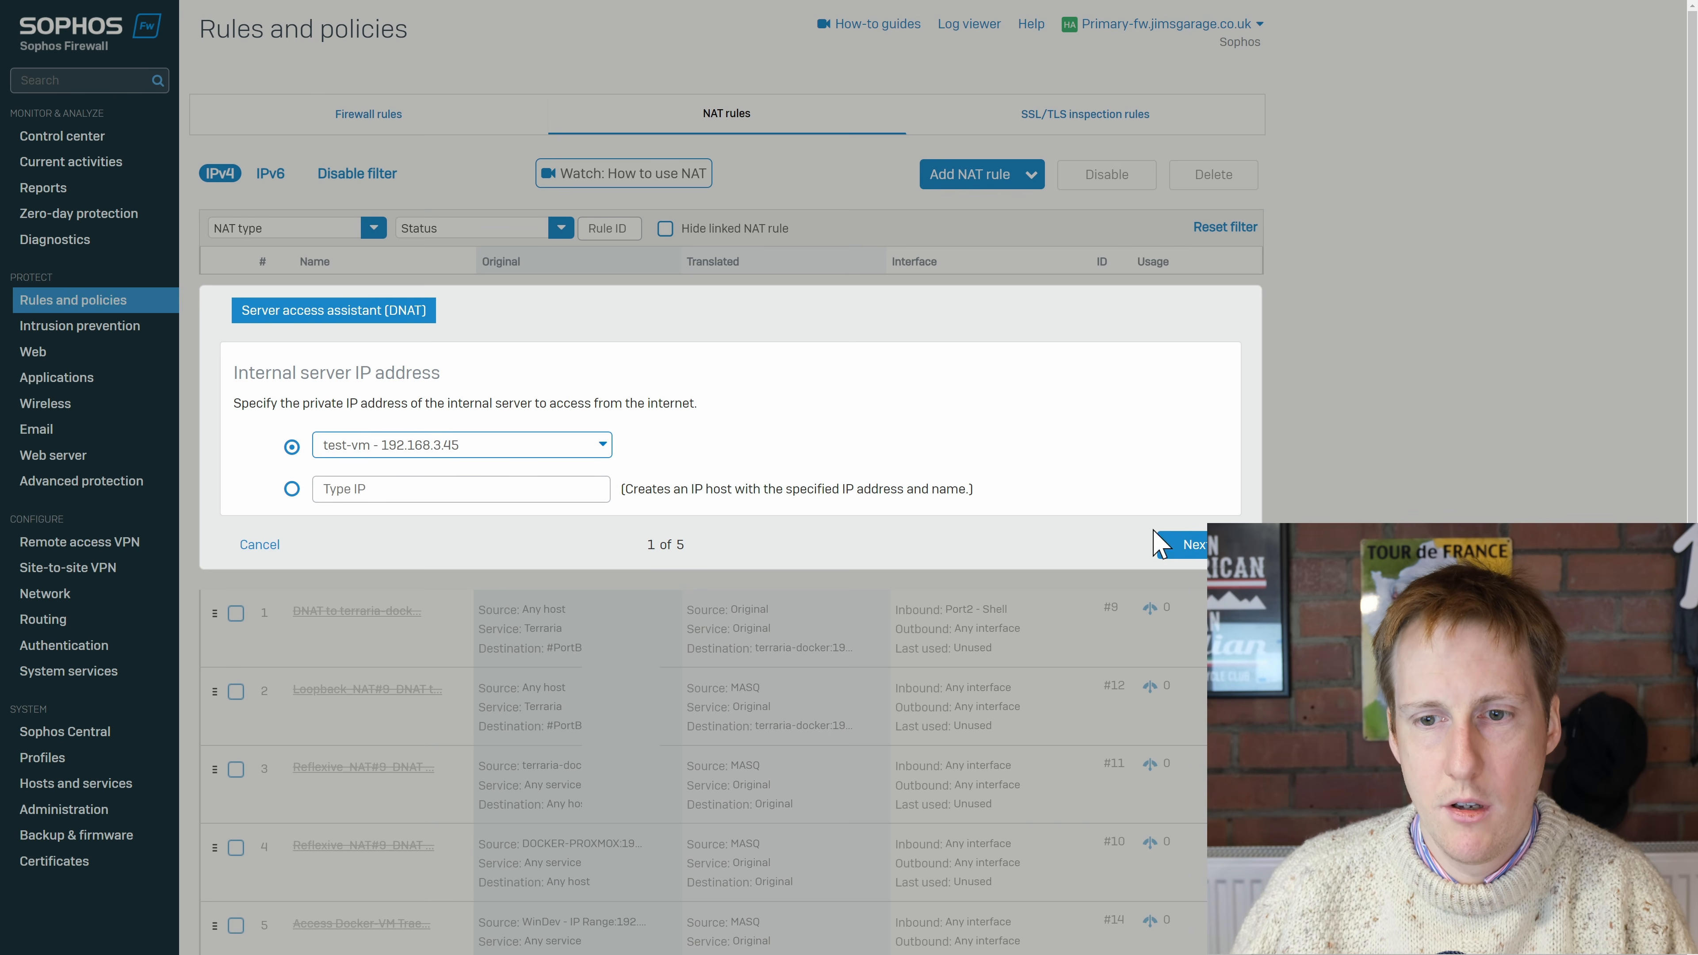
{"action": "left_click", "coordinate": [1179, 545]}
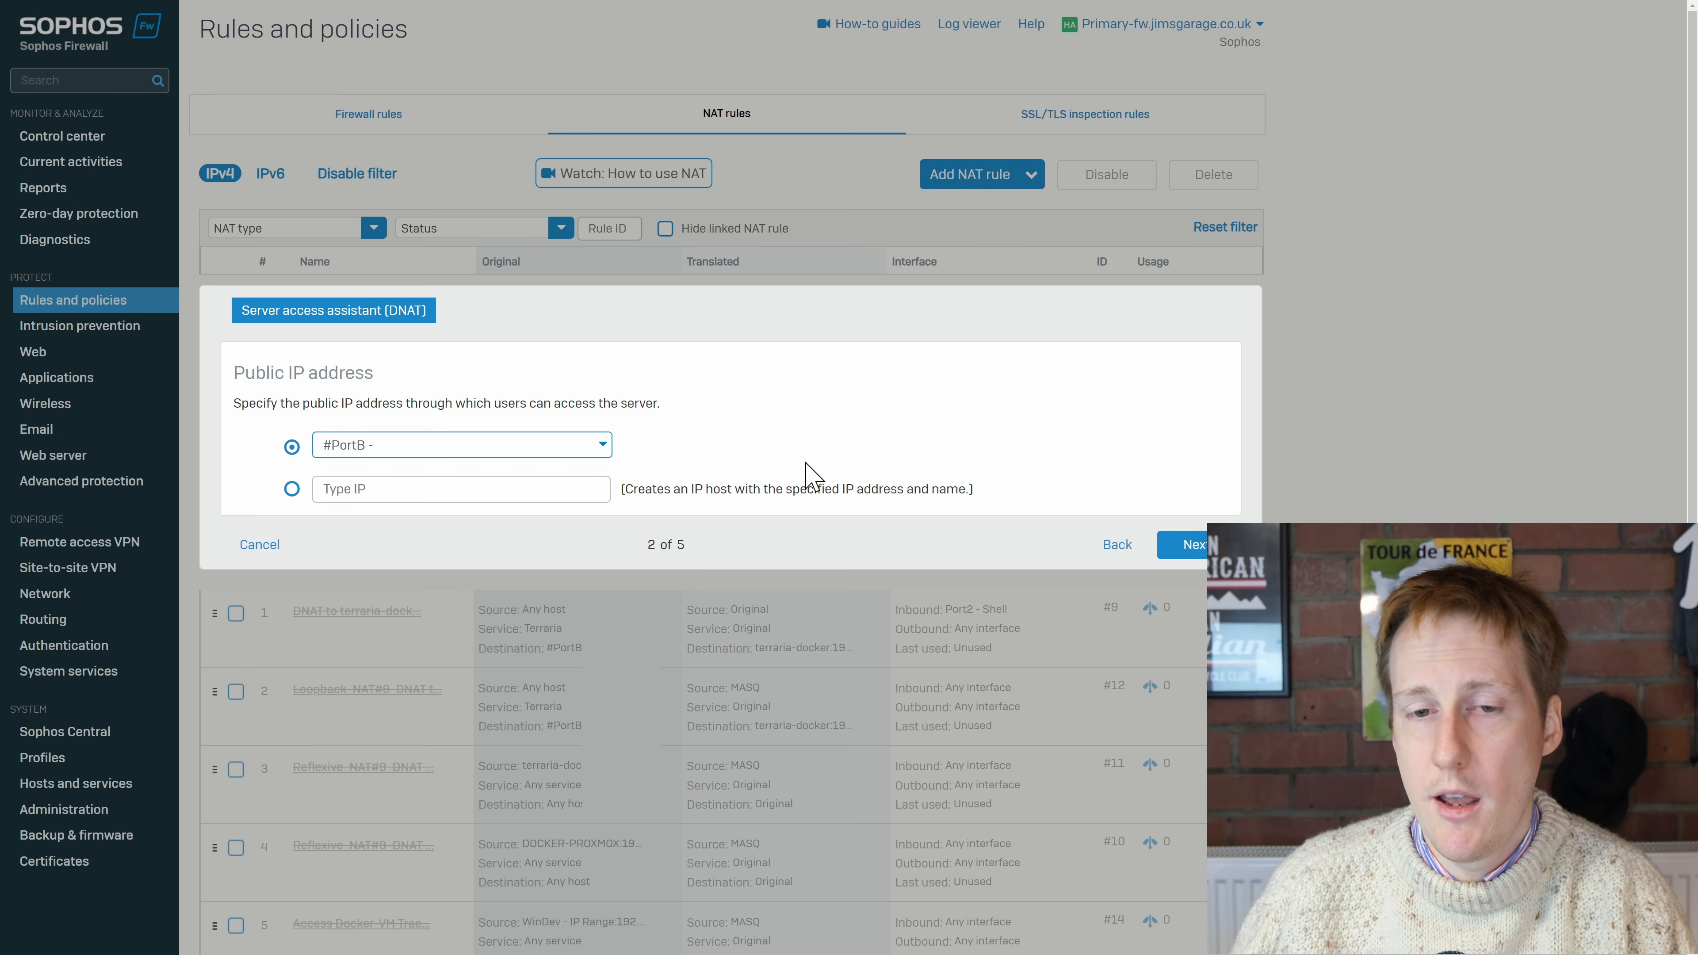
{"action": "left_click", "coordinate": [1180, 555]}
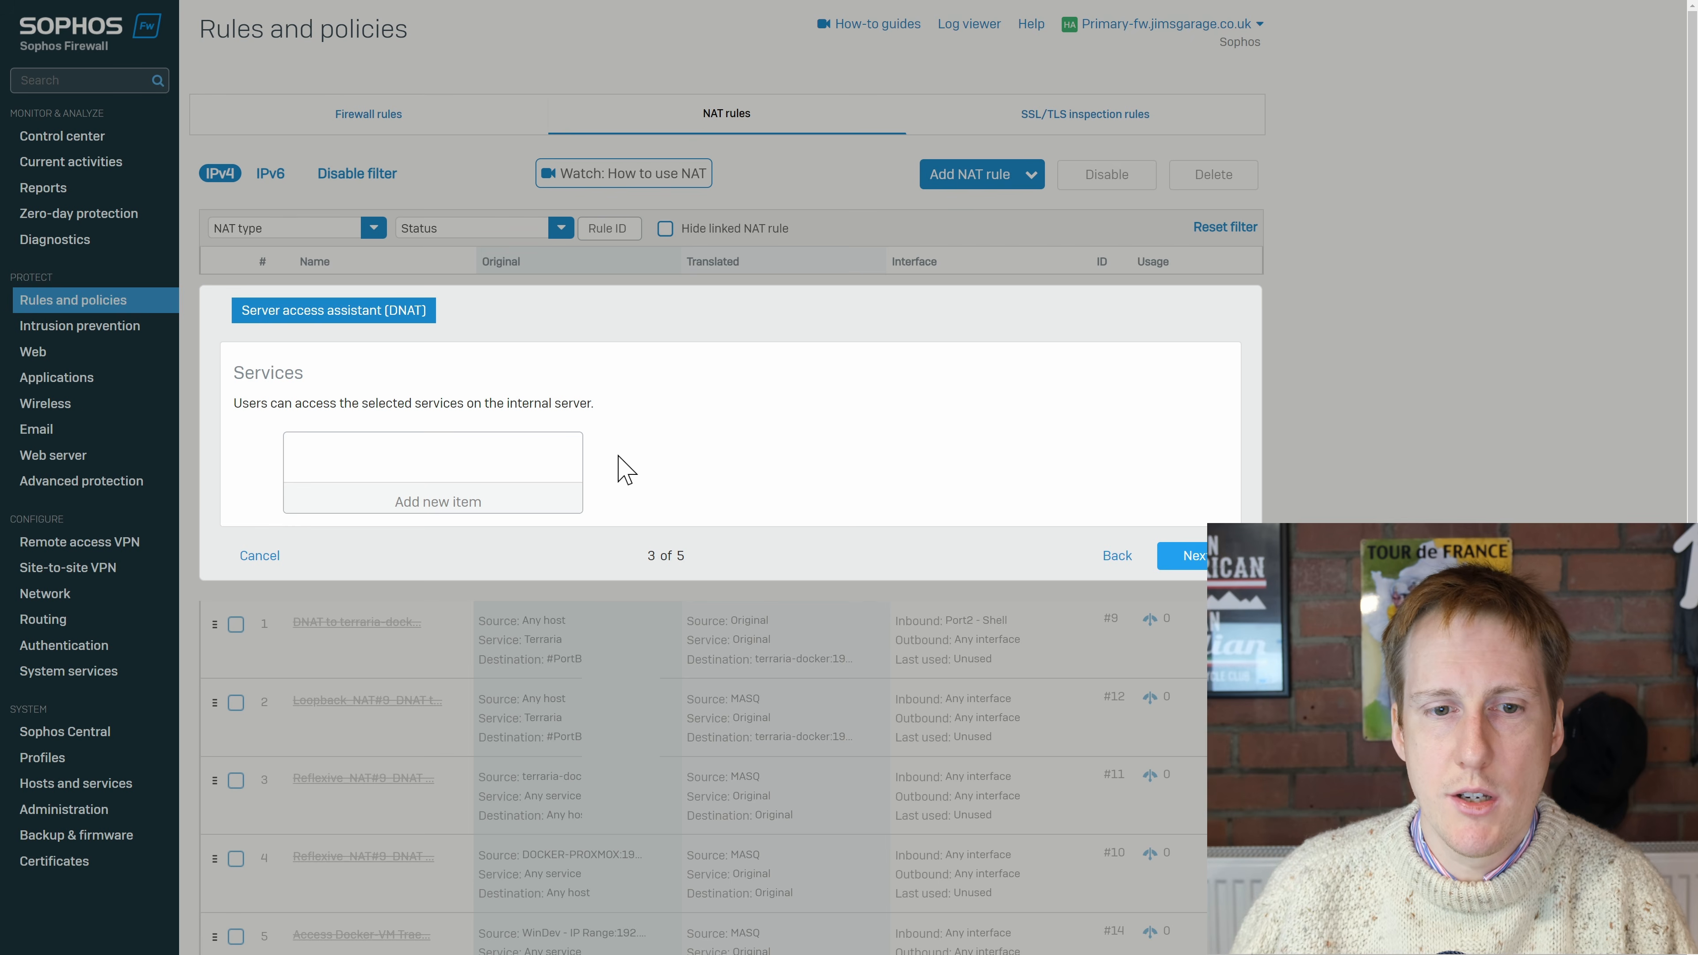
Add HTTPS and HTTP as the services accessible on the internal server and continue to the external sources
{"action": "left_click", "coordinate": [439, 503]}
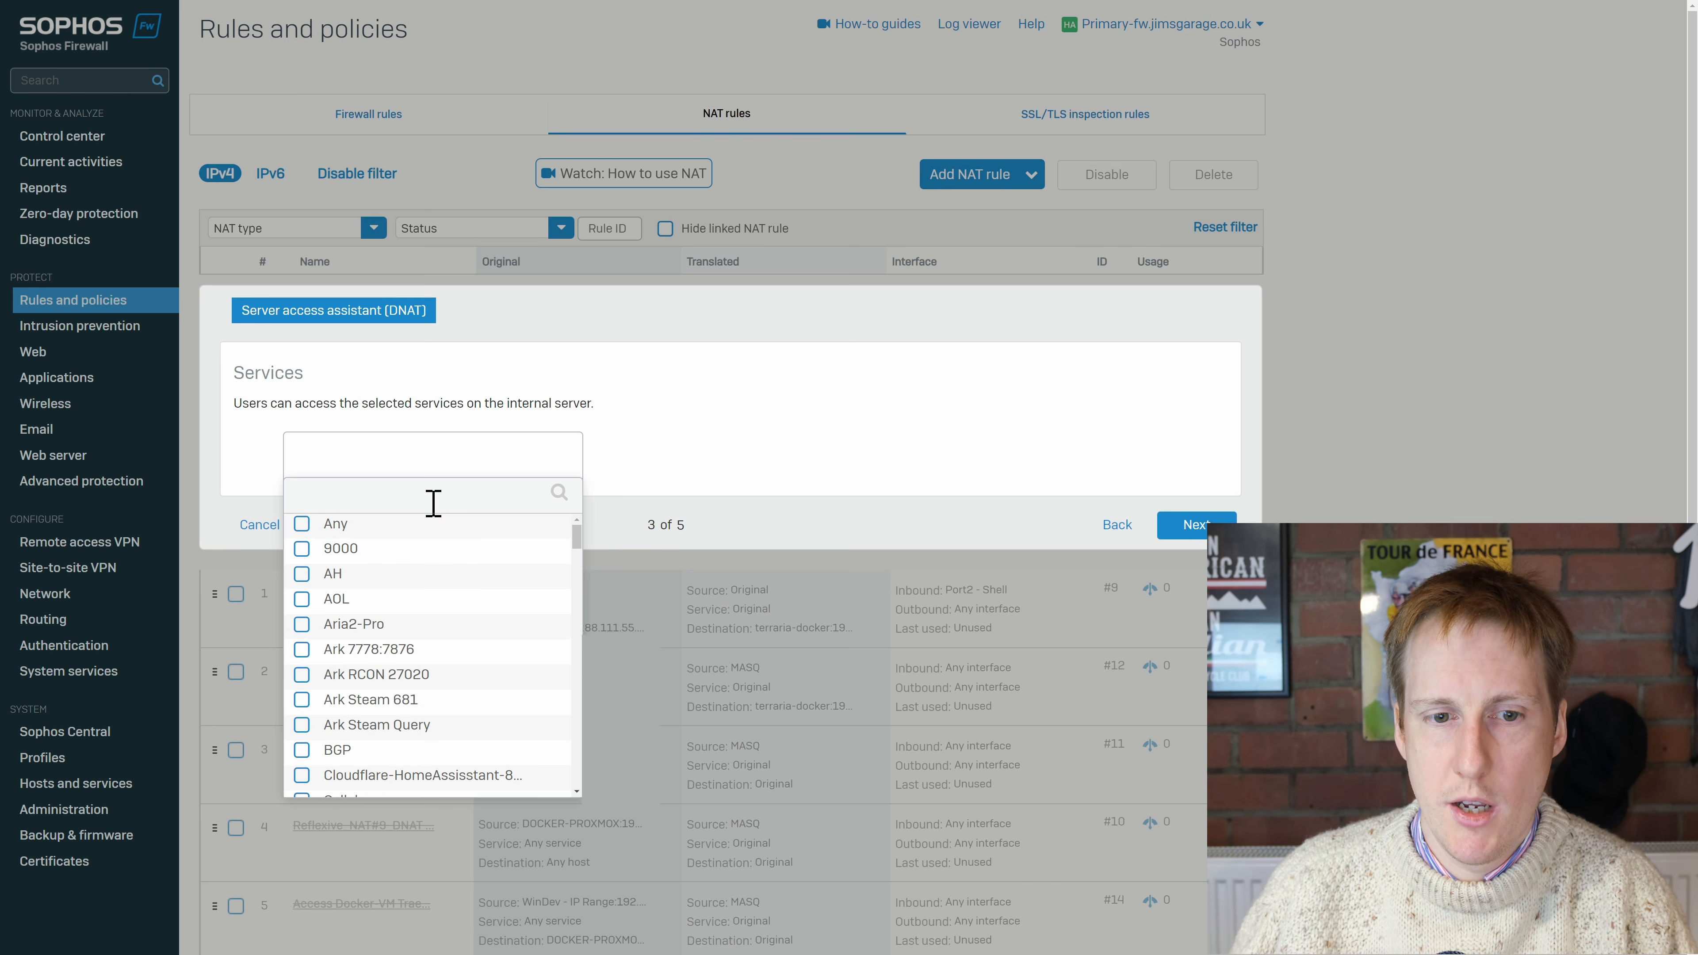
{"action": "type", "text": "ht"}
{"action": "type", "text": "p"}
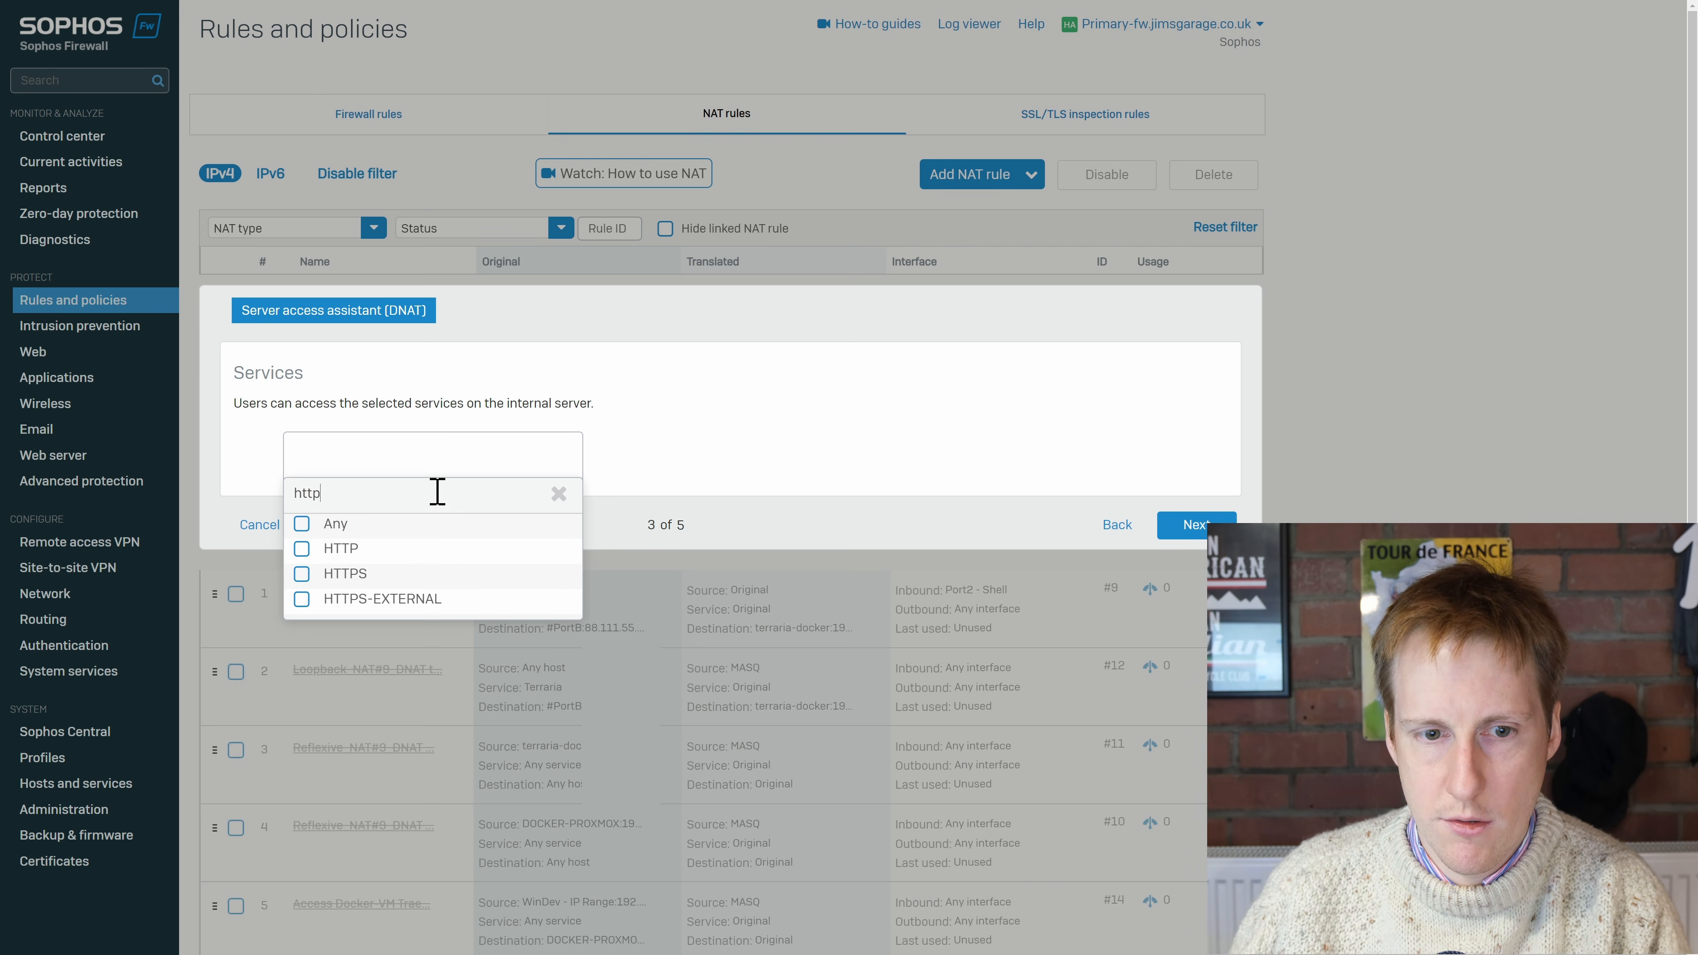
{"action": "left_click", "coordinate": [337, 573]}
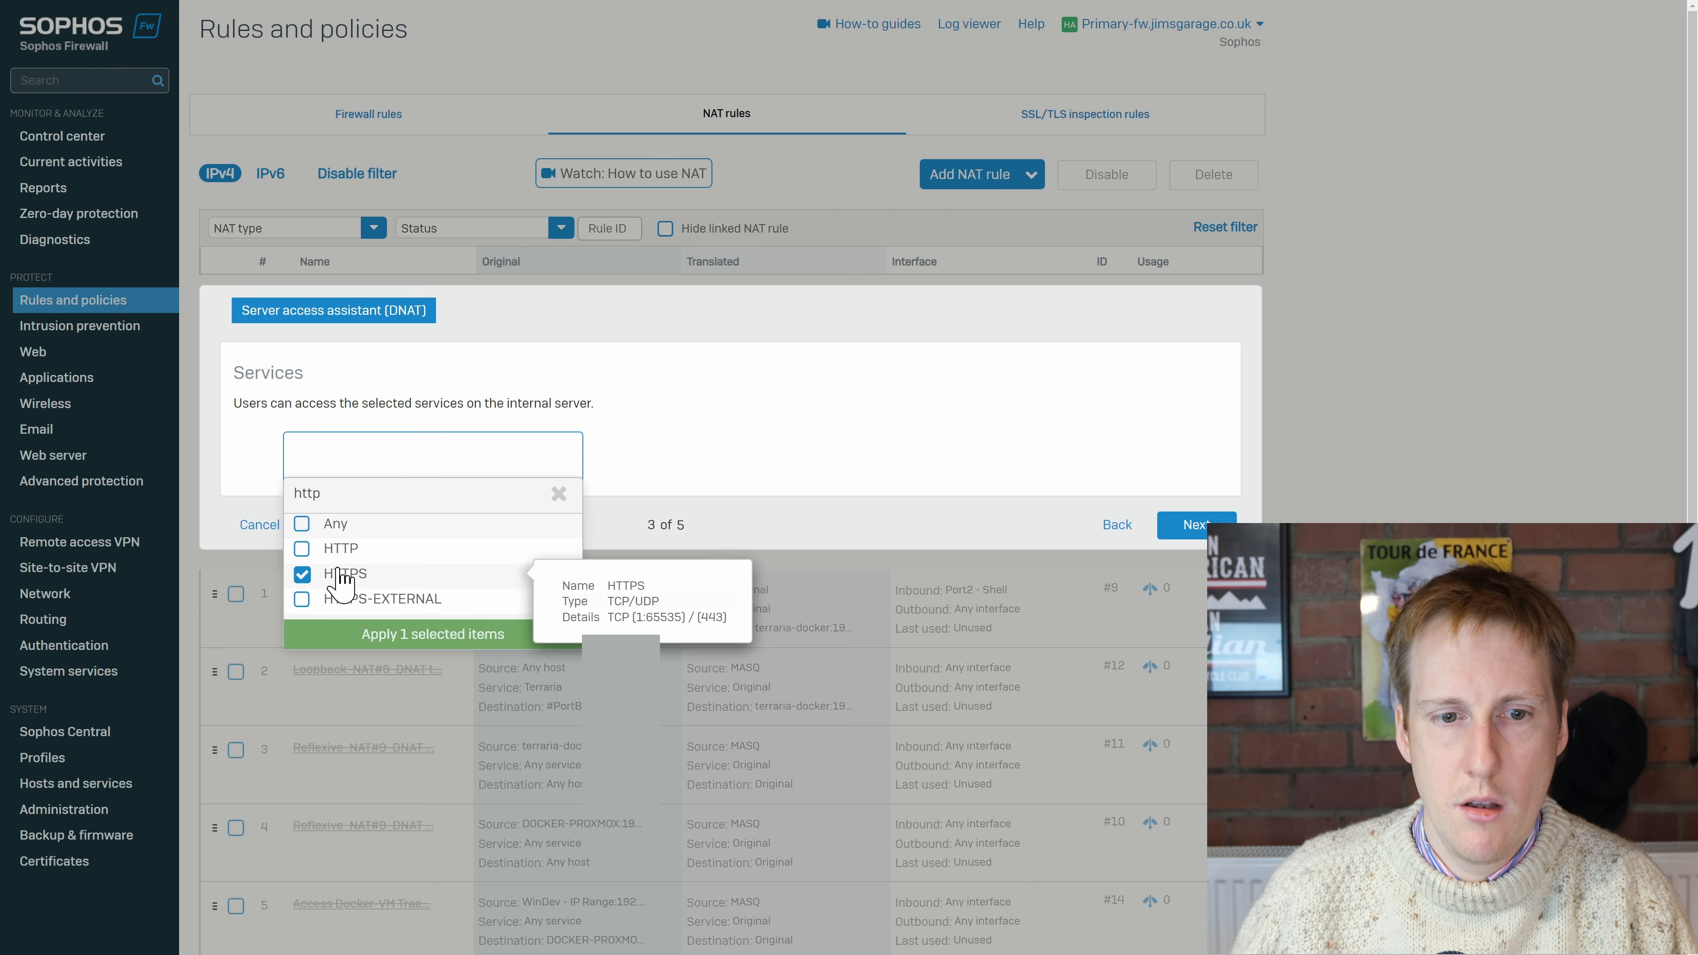
{"action": "left_click", "coordinate": [449, 635]}
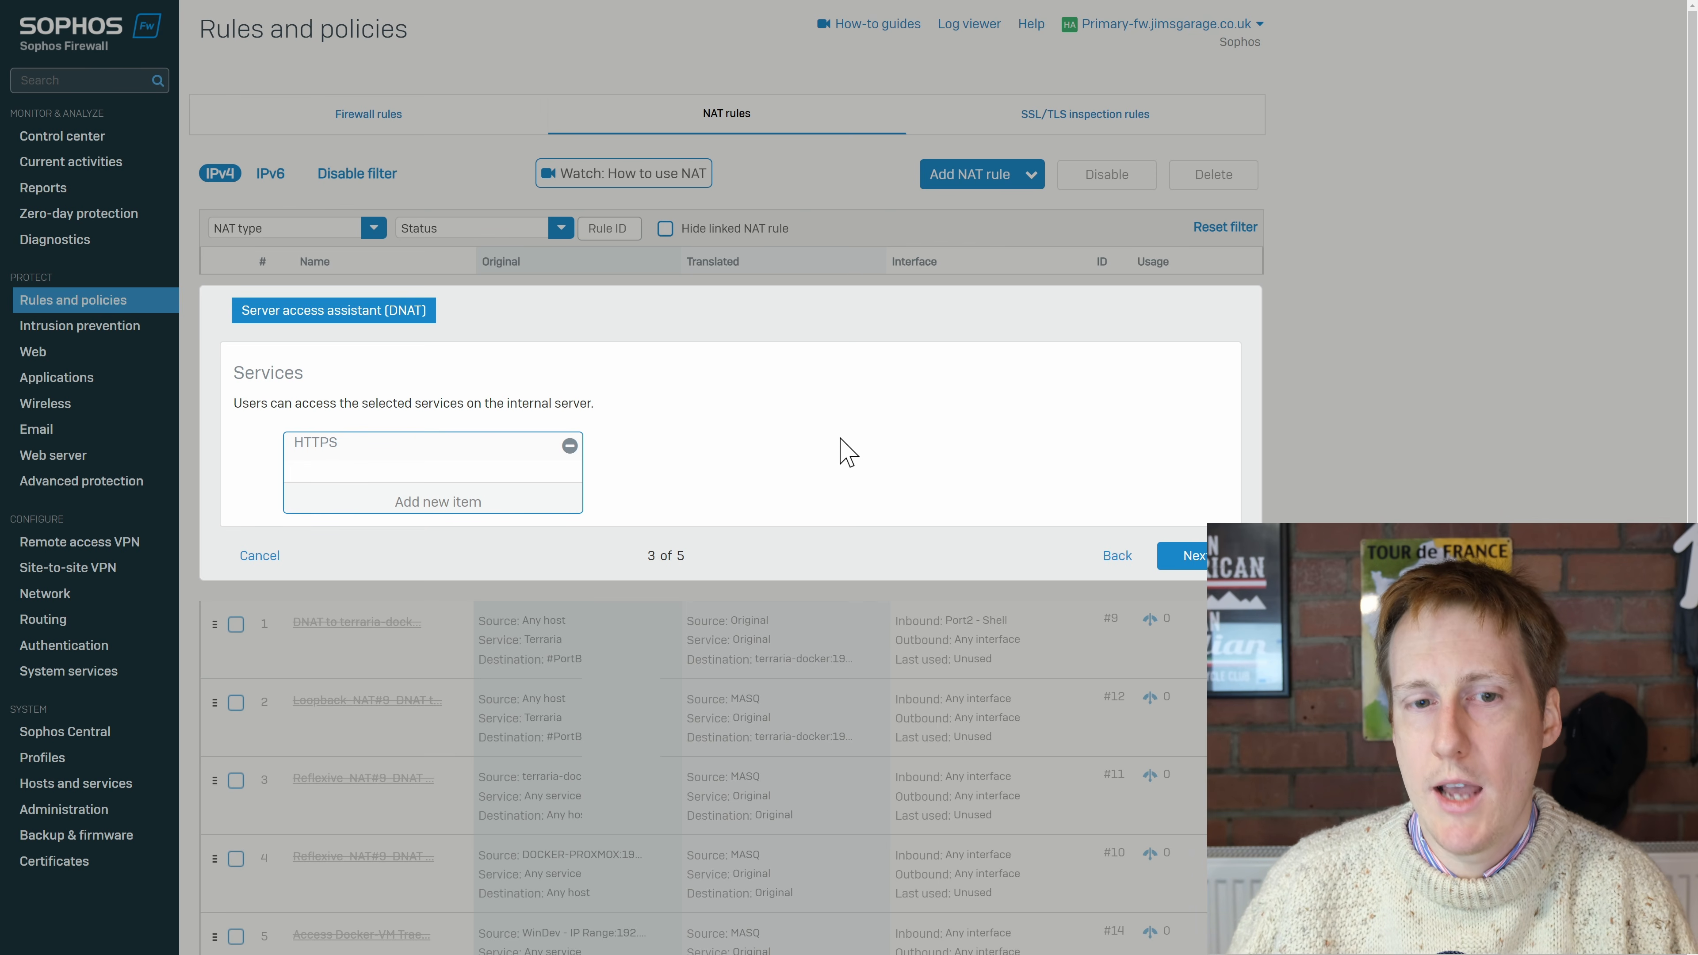
{"action": "left_click", "coordinate": [455, 508]}
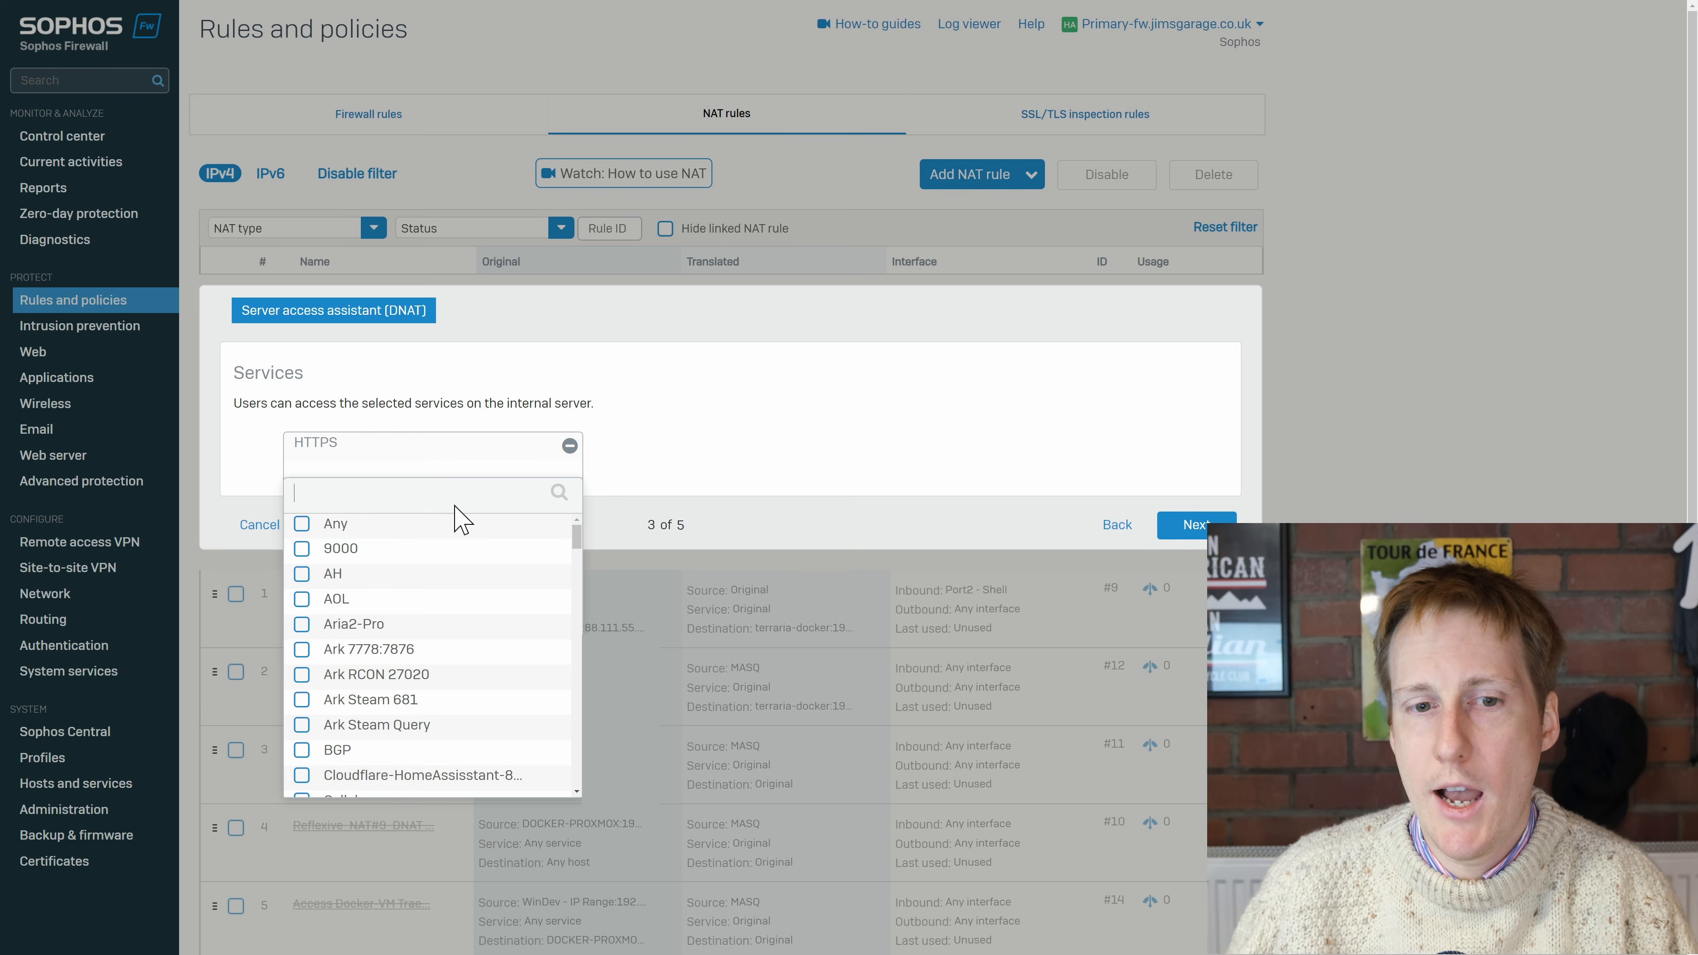
{"action": "type", "text": "htt"}
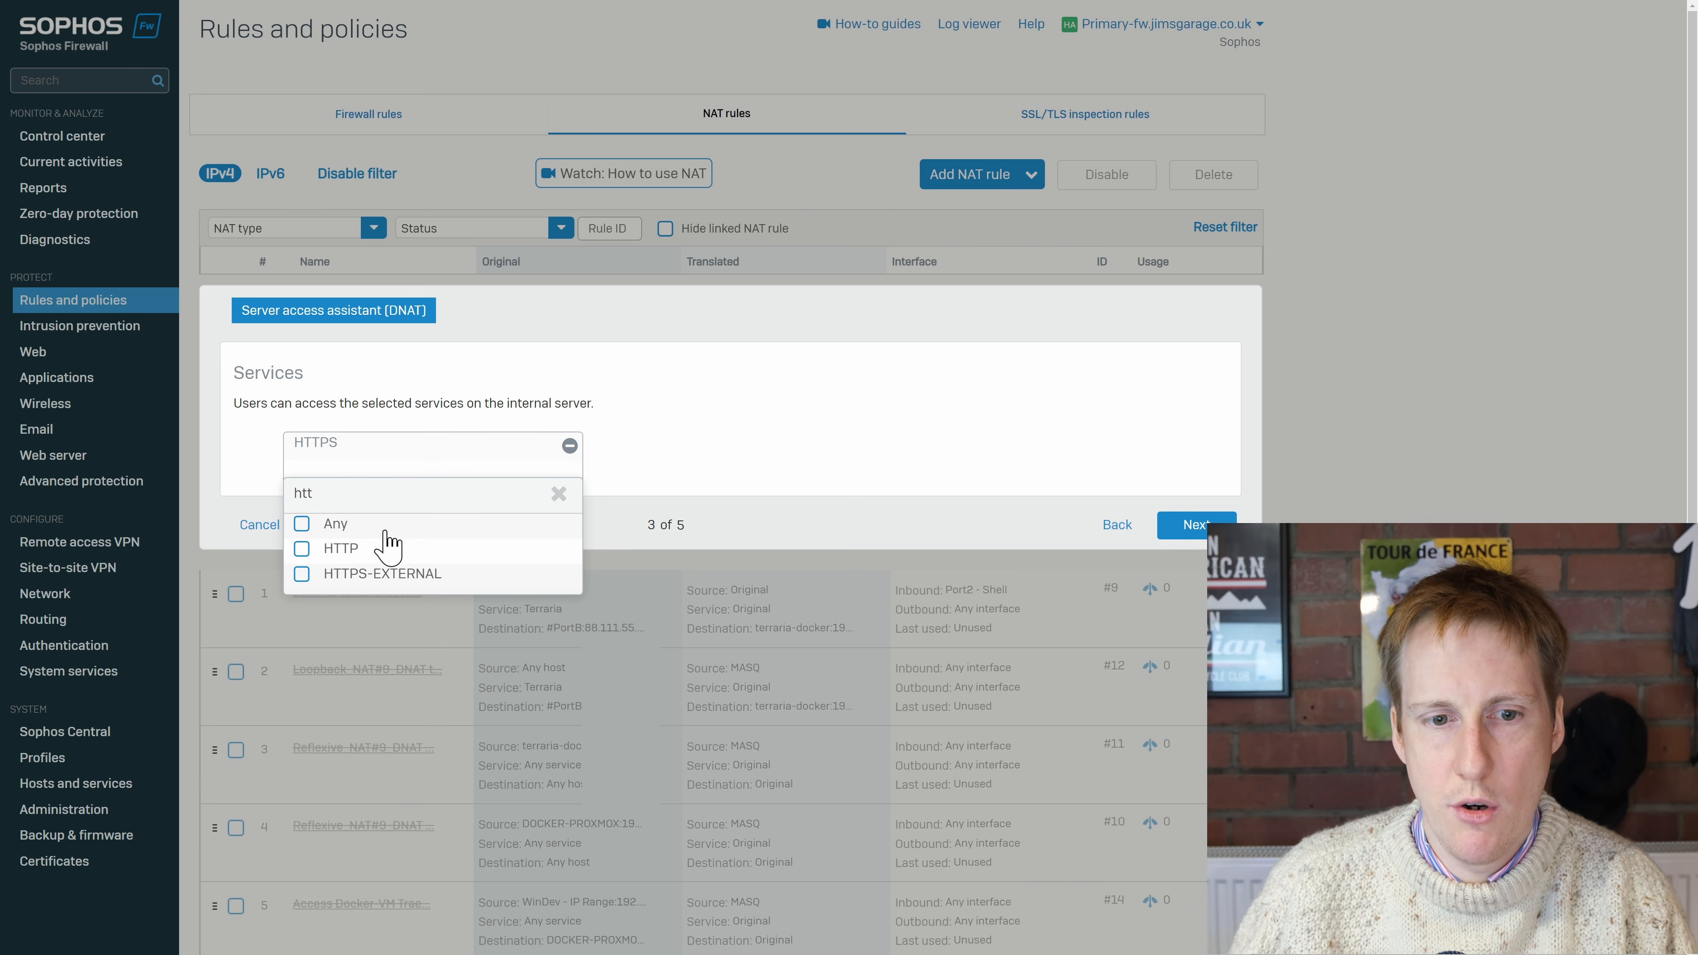
{"action": "left_click", "coordinate": [341, 552]}
{"action": "left_click", "coordinate": [411, 609]}
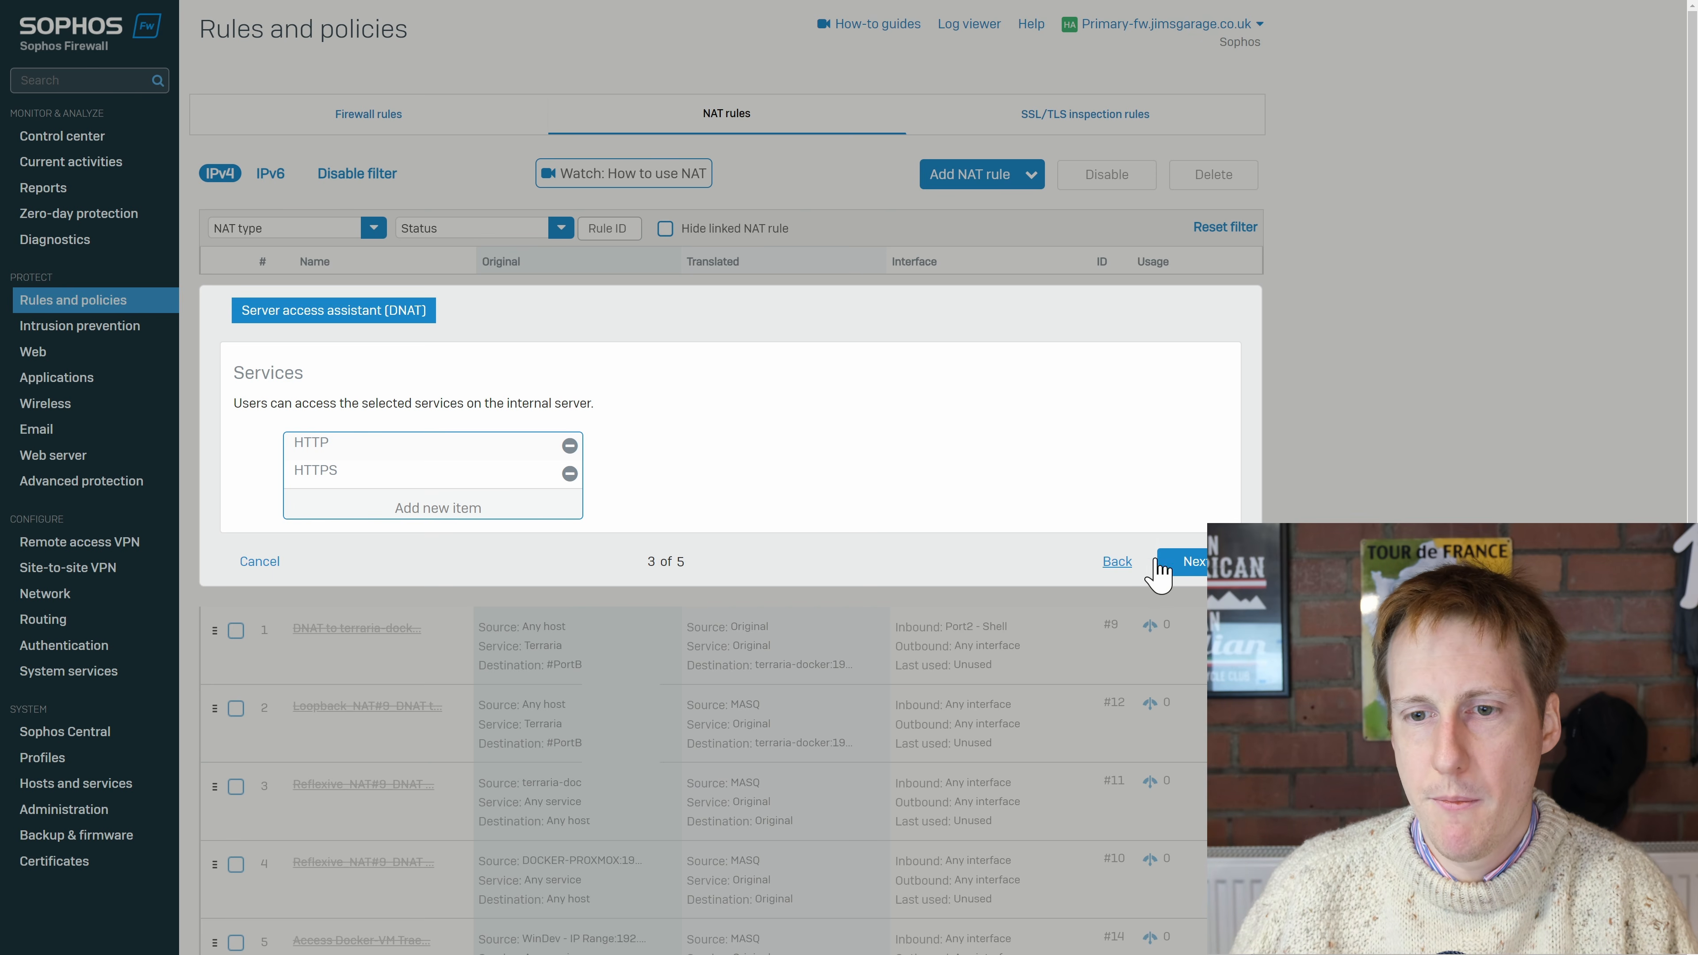
{"action": "left_click", "coordinate": [1185, 568]}
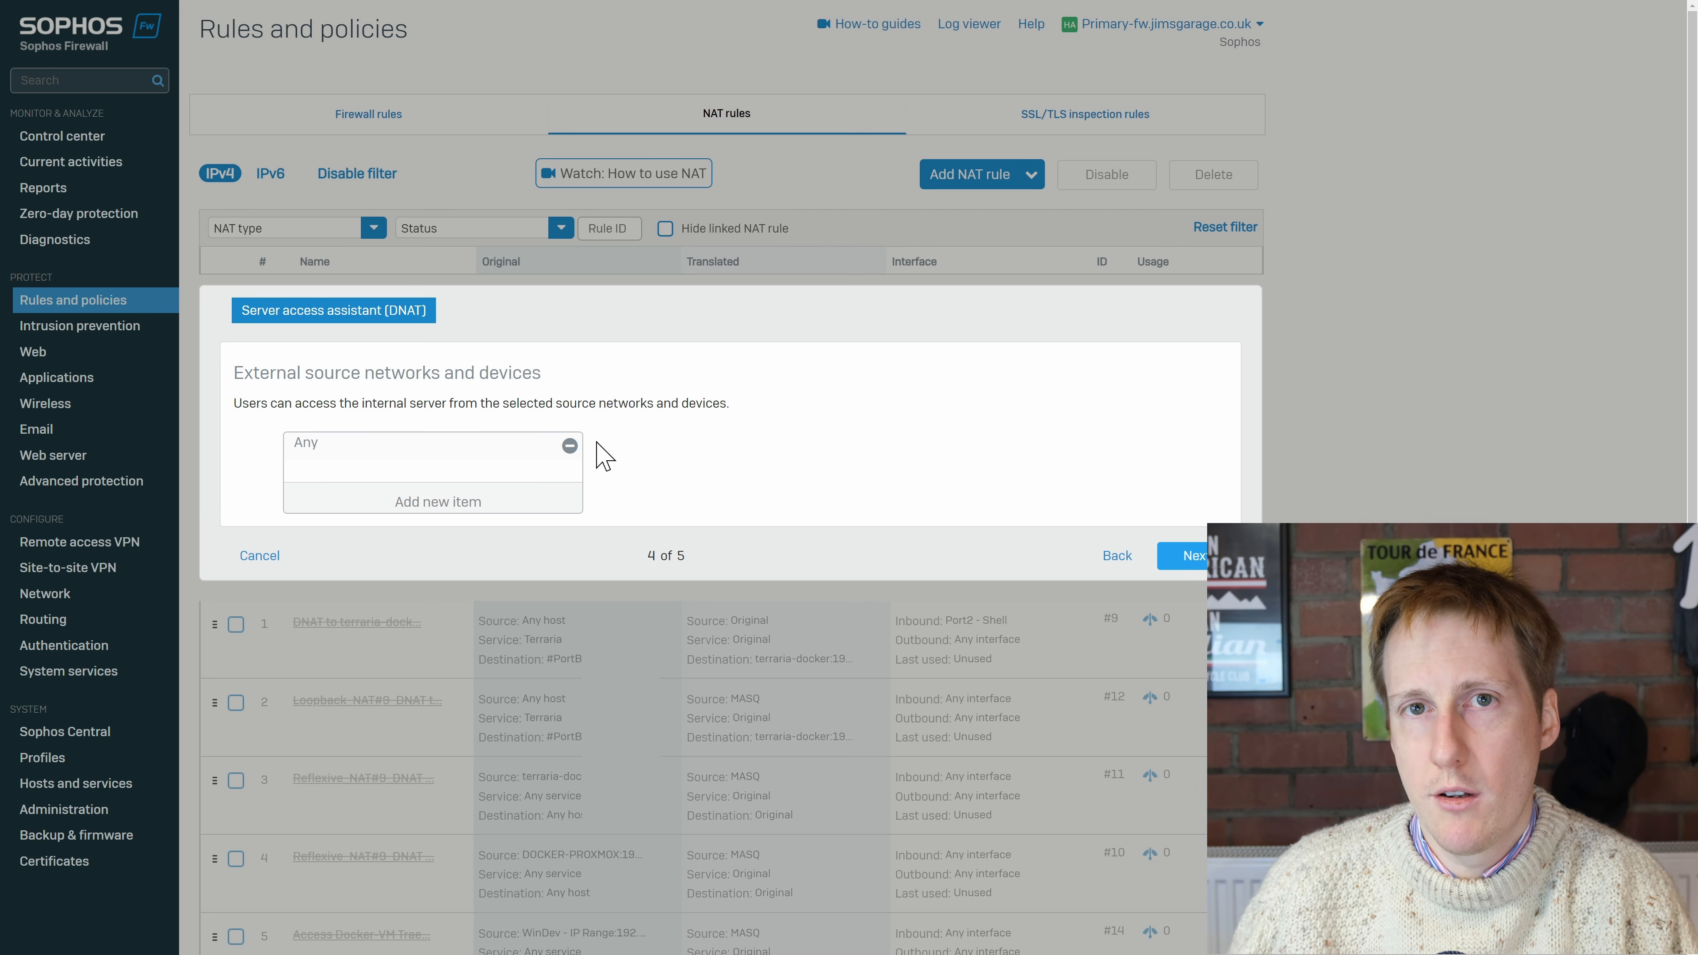
Replace Any with United Kingdom as the DNAT rule's external source network
{"action": "left_click", "coordinate": [570, 446]}
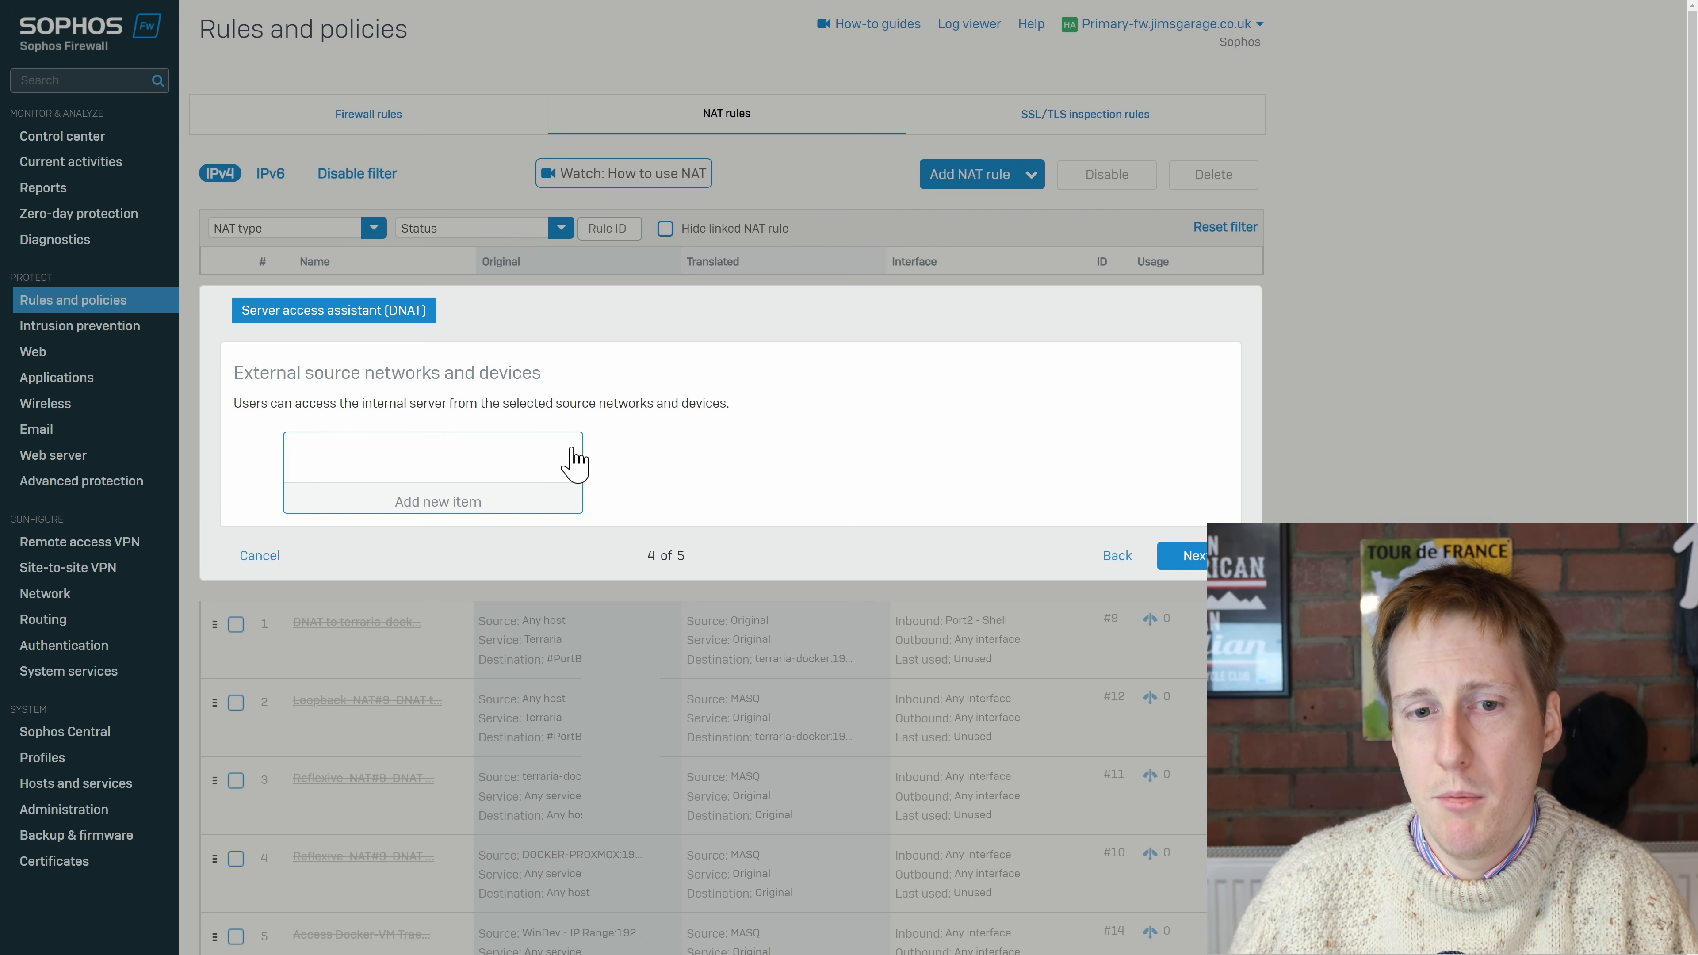
{"action": "left_click", "coordinate": [466, 510]}
{"action": "type", "text": "unit"}
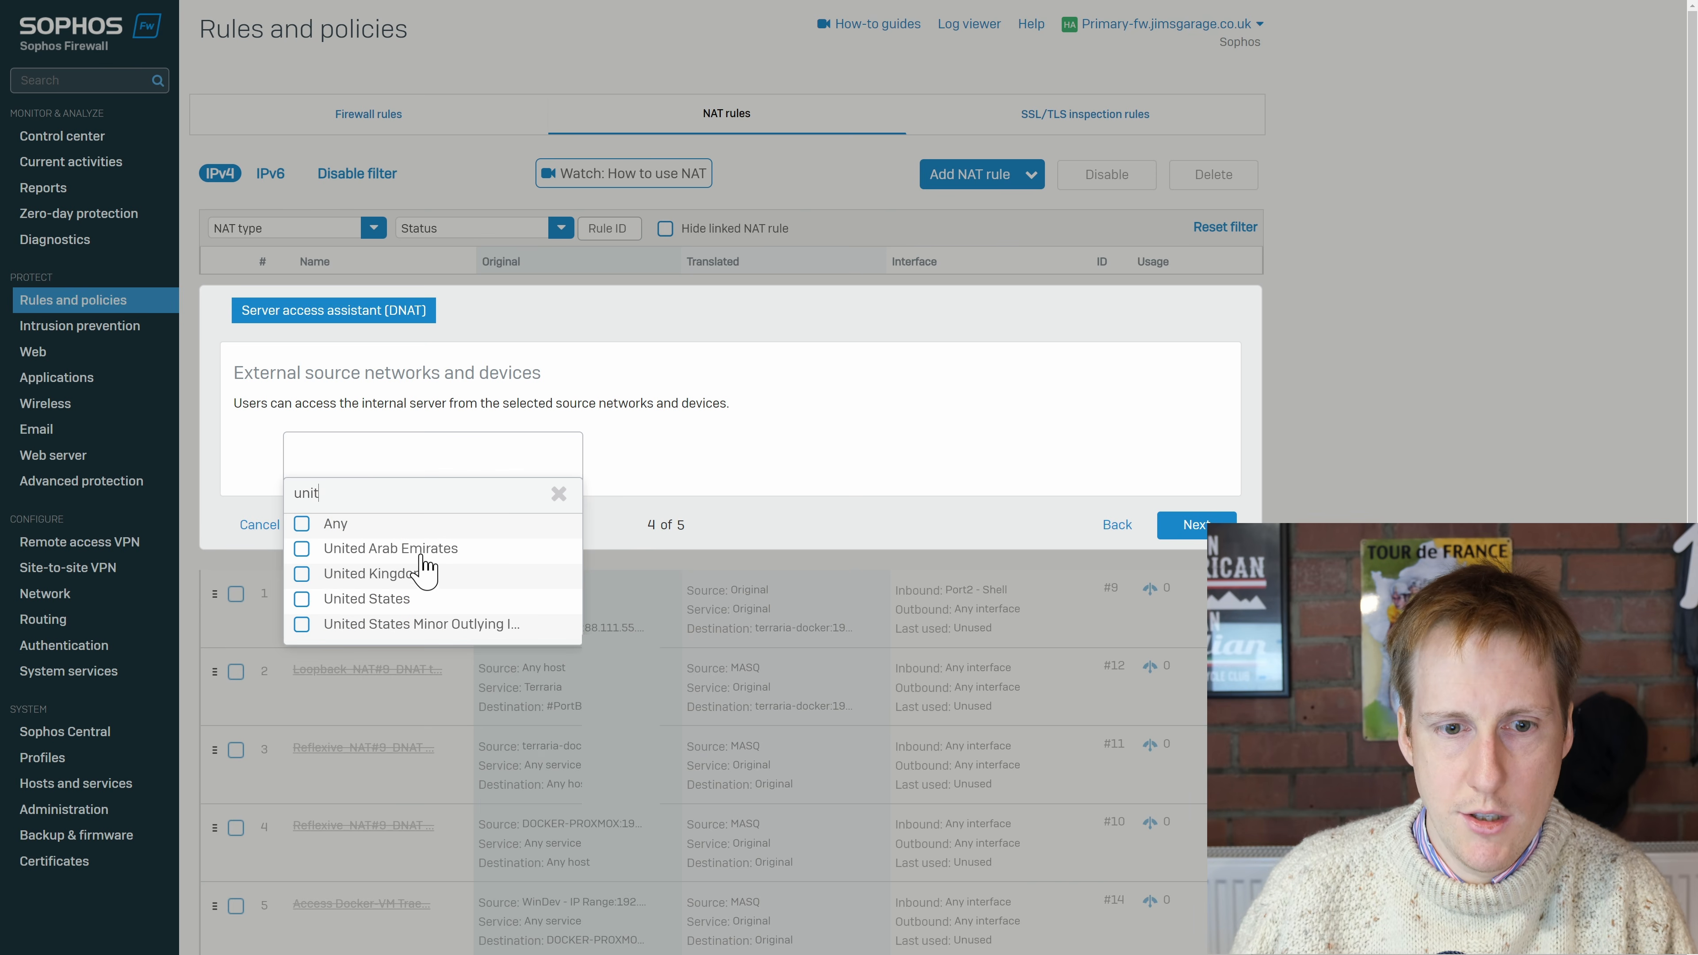
{"action": "left_click", "coordinate": [401, 574]}
{"action": "left_click", "coordinate": [434, 659]}
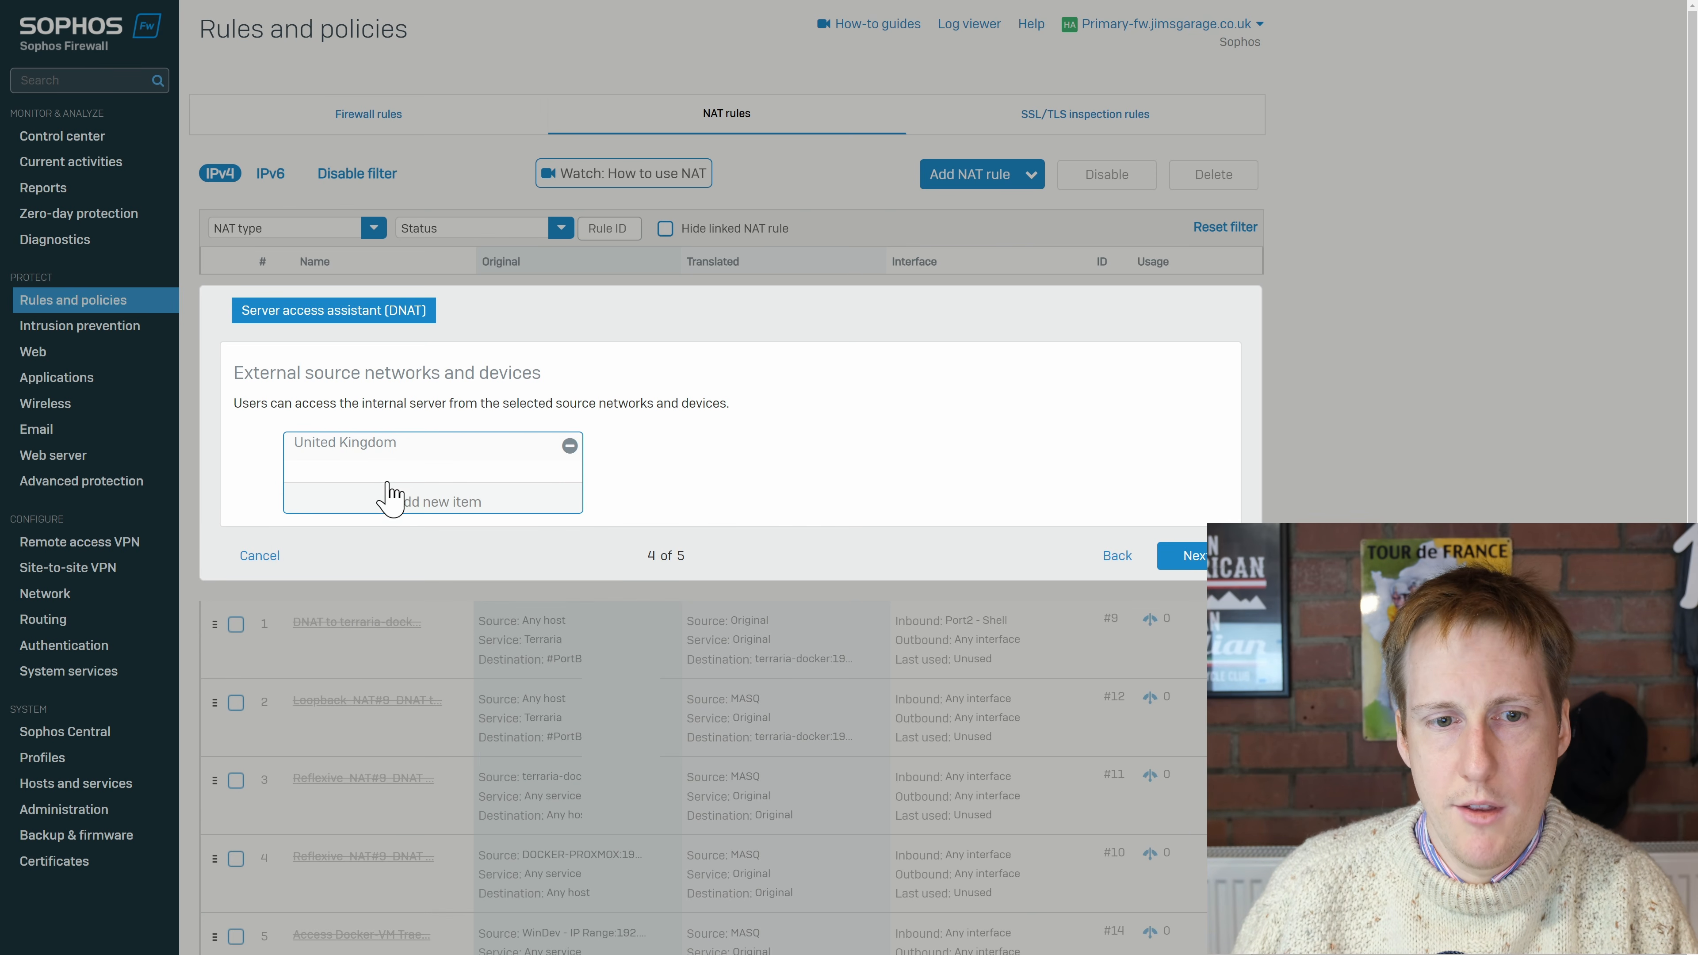
Keep United Kingdom as the external source and continue to the final page of the DNAT server access assistant
{"action": "mouse_move", "coordinate": [378, 449]}
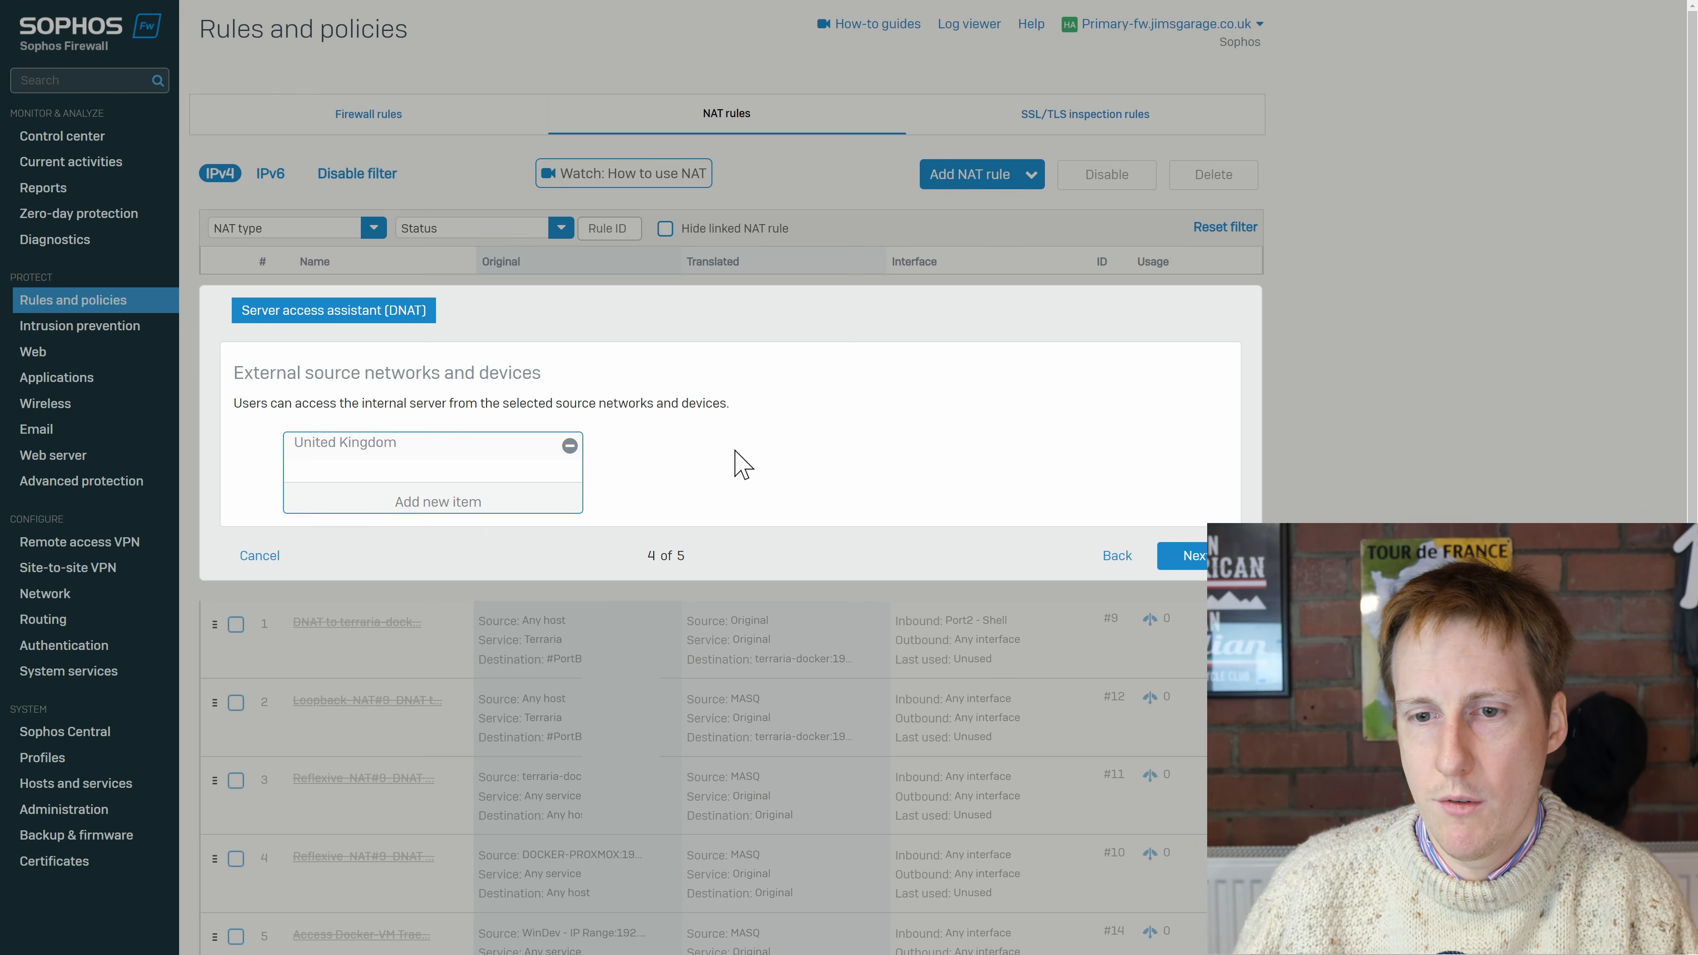
{"action": "left_click", "coordinate": [1193, 556]}
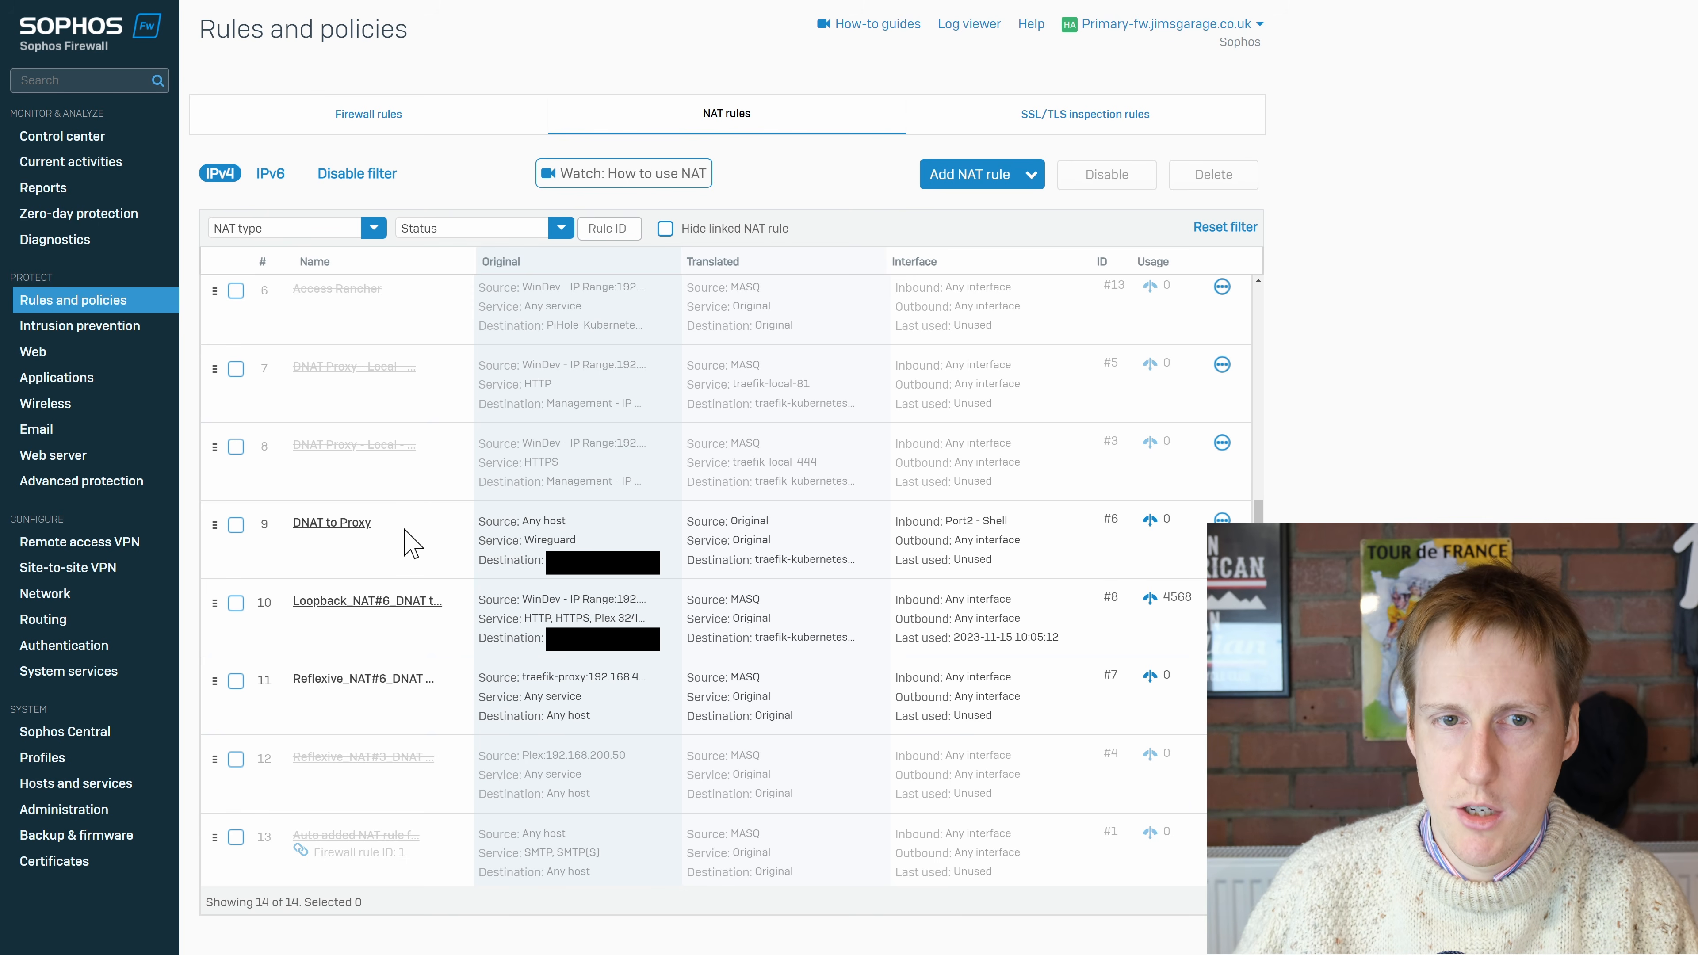
Open the DNAT to Proxy firewall rule and review its source, destination, services and security features
{"action": "left_click", "coordinate": [384, 124]}
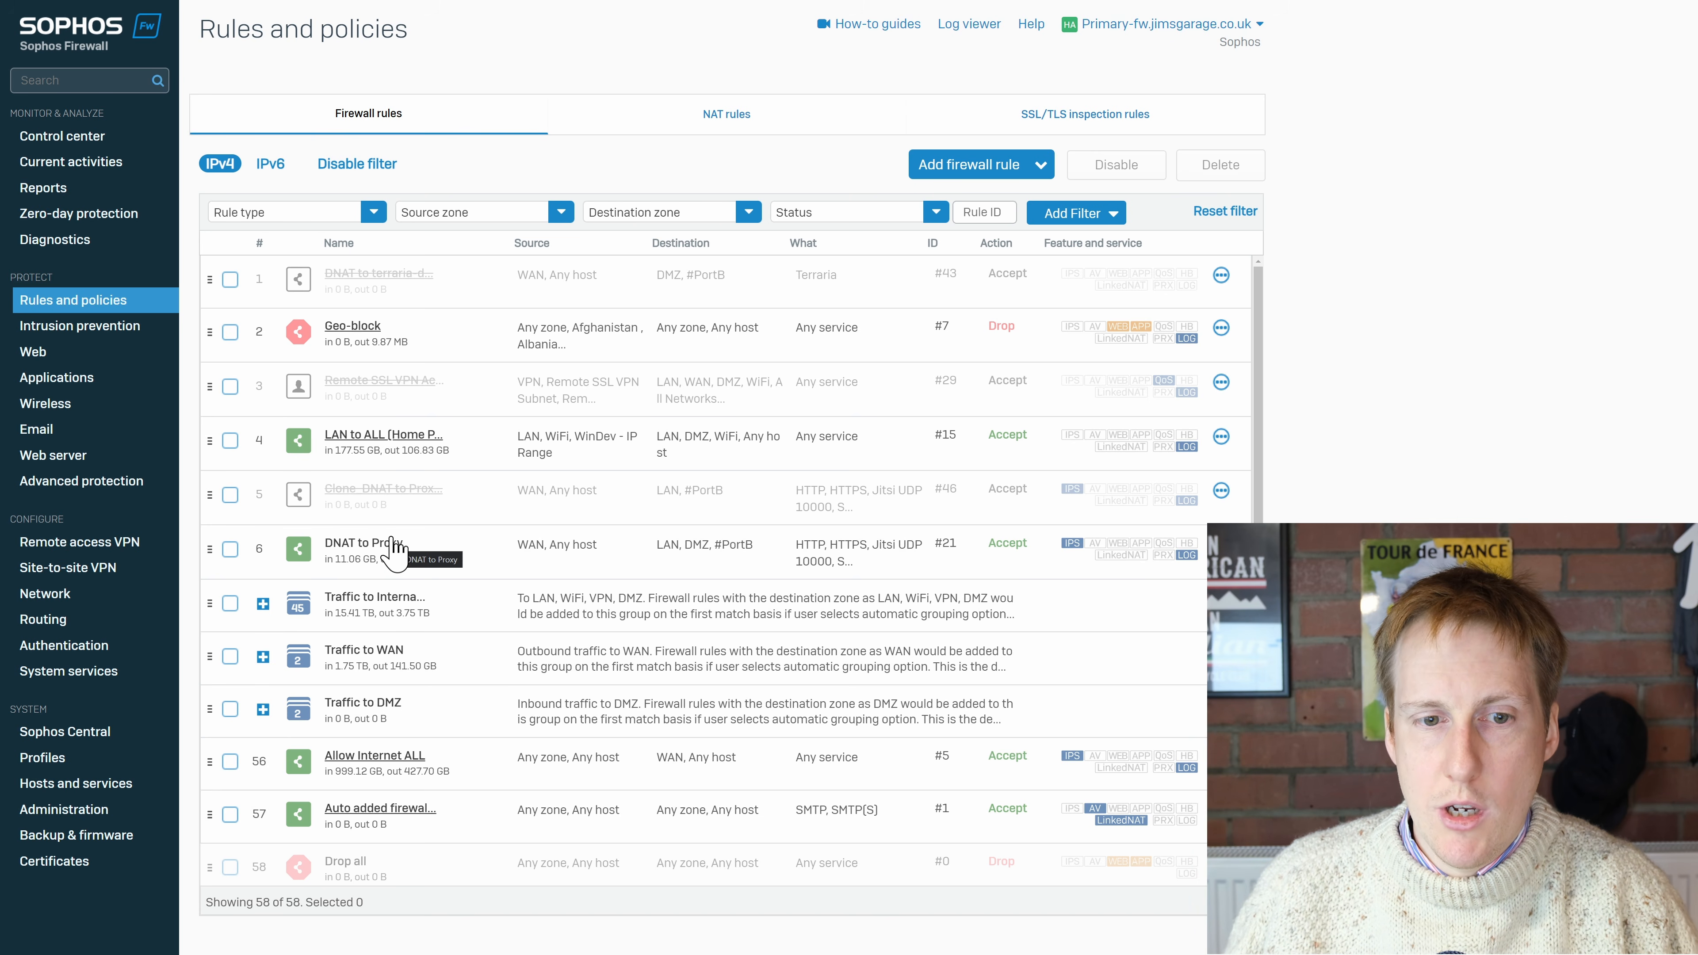
{"action": "left_click", "coordinate": [394, 545]}
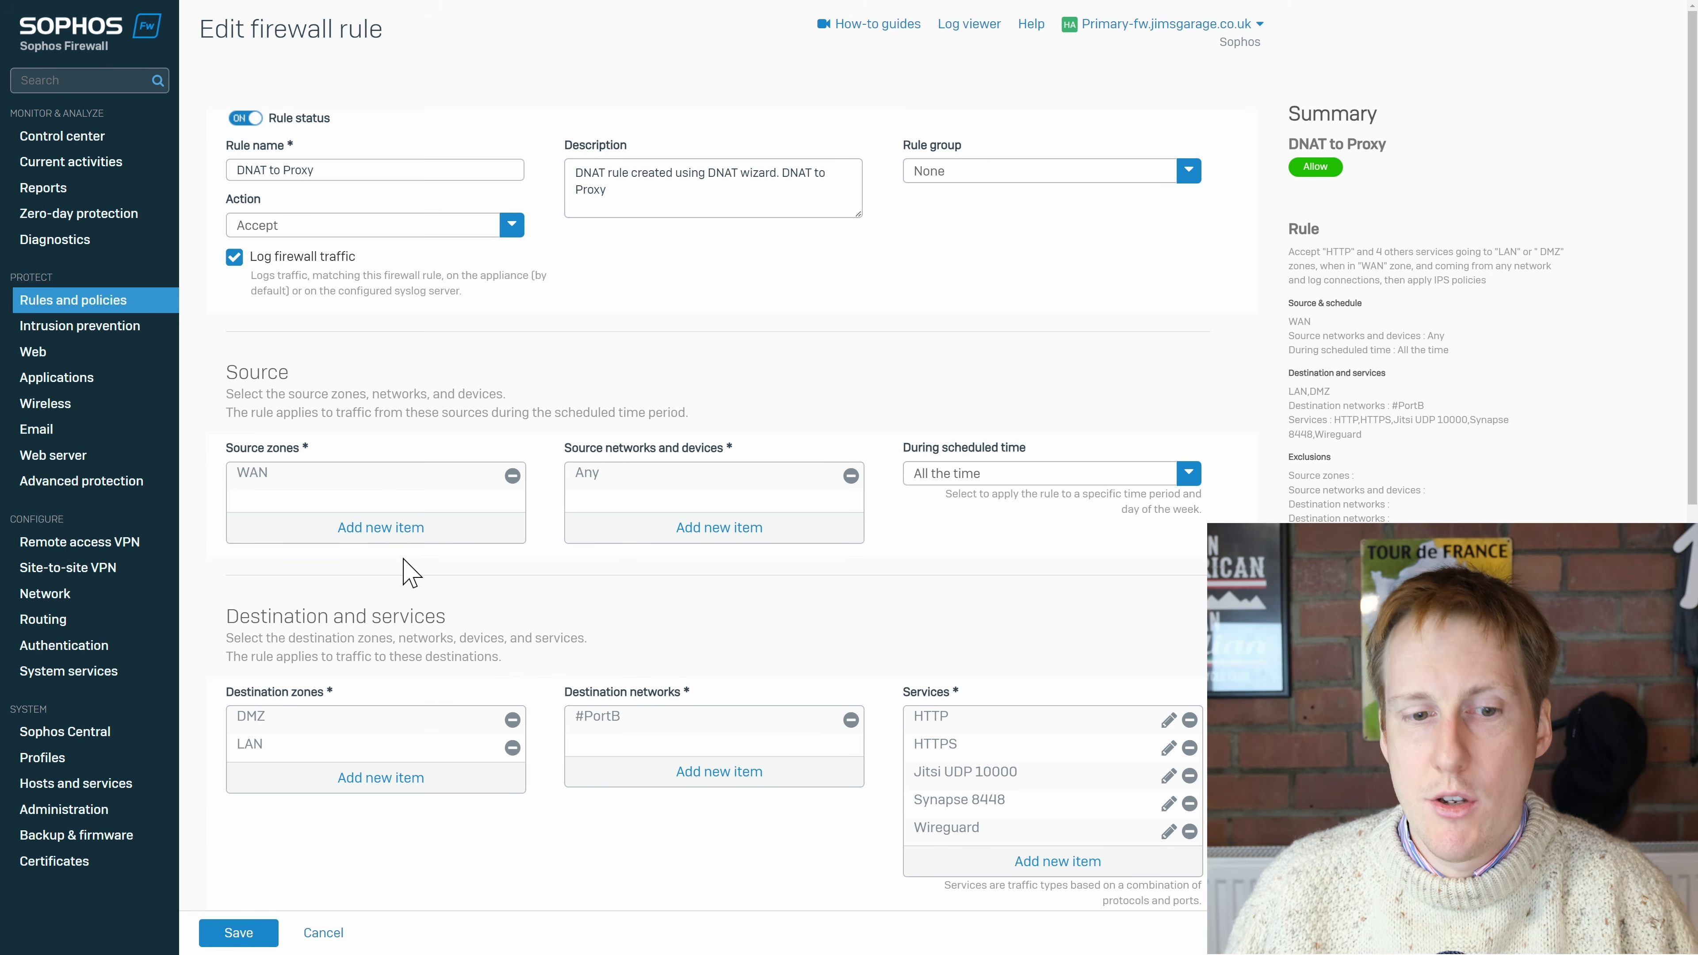
{"action": "scroll", "coordinate": [411, 571], "scroll_direction": "down", "scroll_amount": 4}
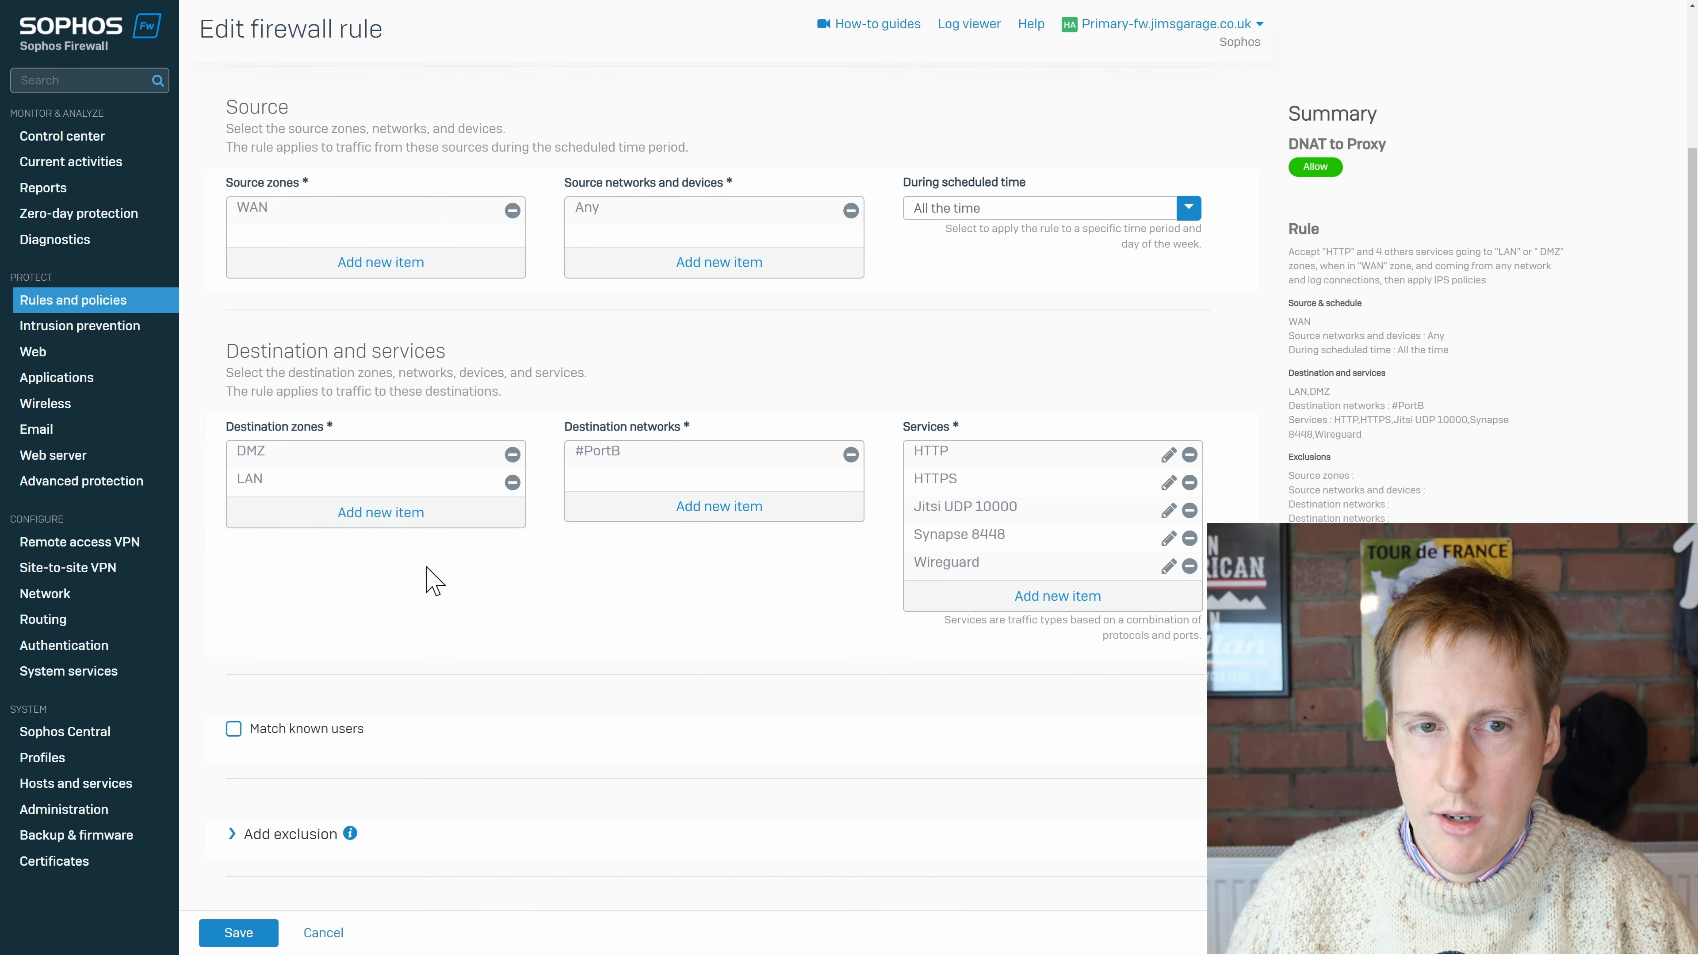
{"action": "scroll", "coordinate": [434, 580], "scroll_direction": "down", "scroll_amount": 8}
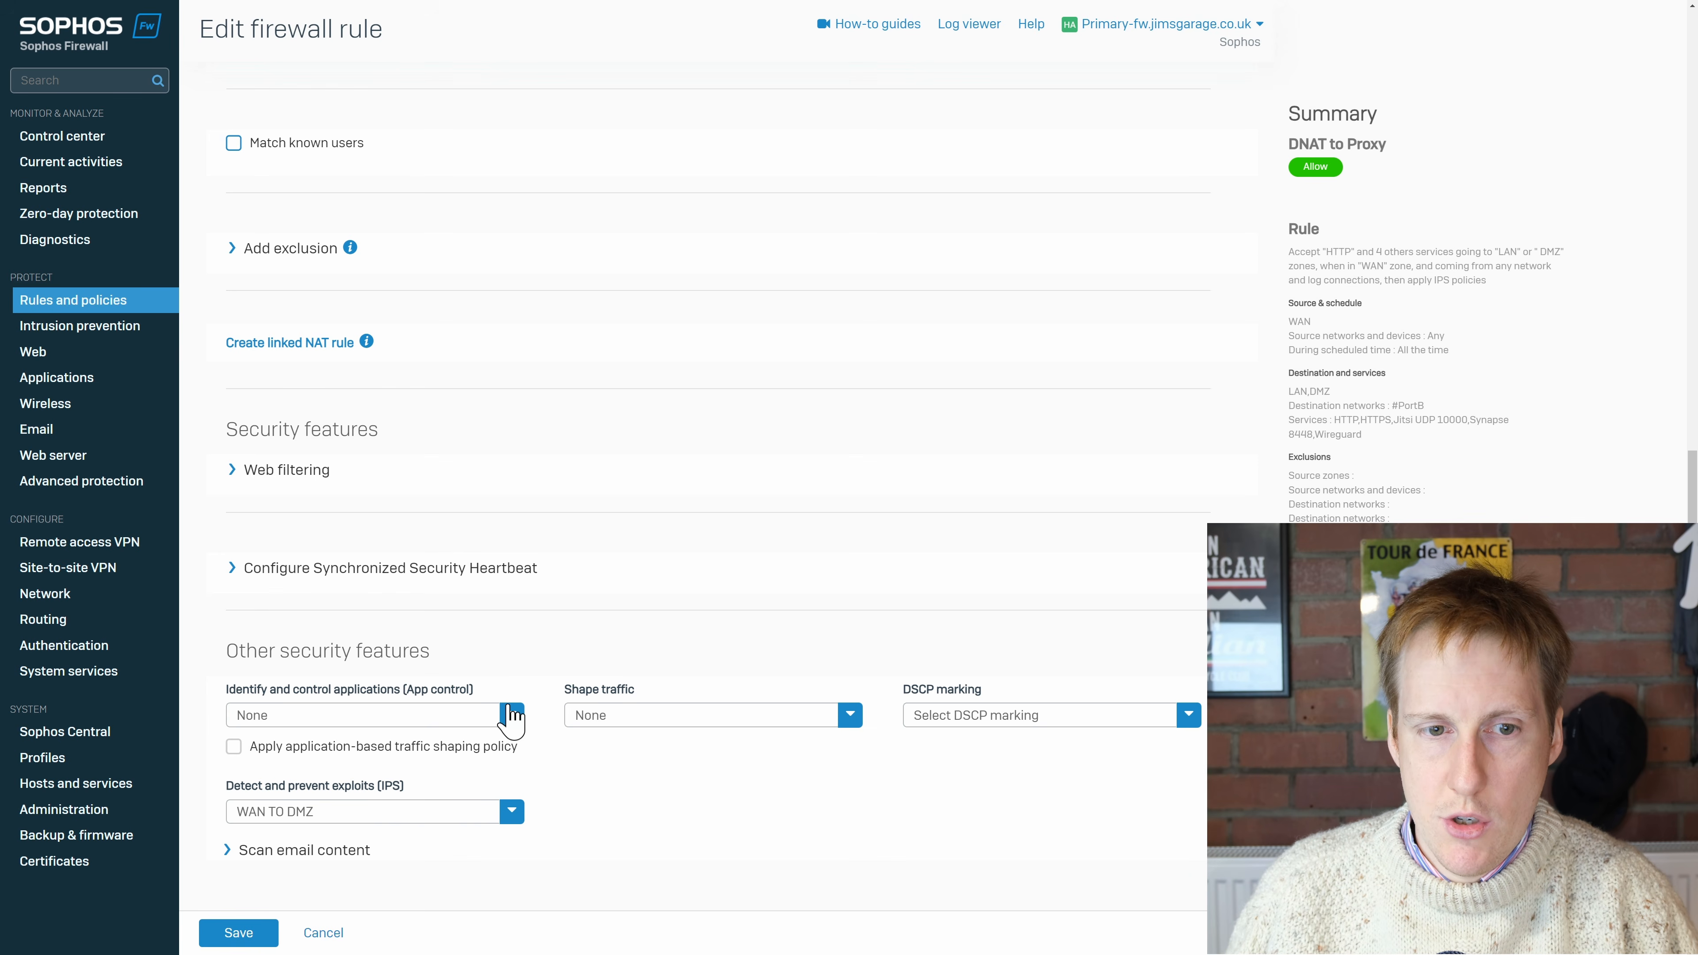
Expand the rule's web filtering options and set application control to Block peer to peer (P2P) networking apps
{"action": "left_click", "coordinate": [235, 475]}
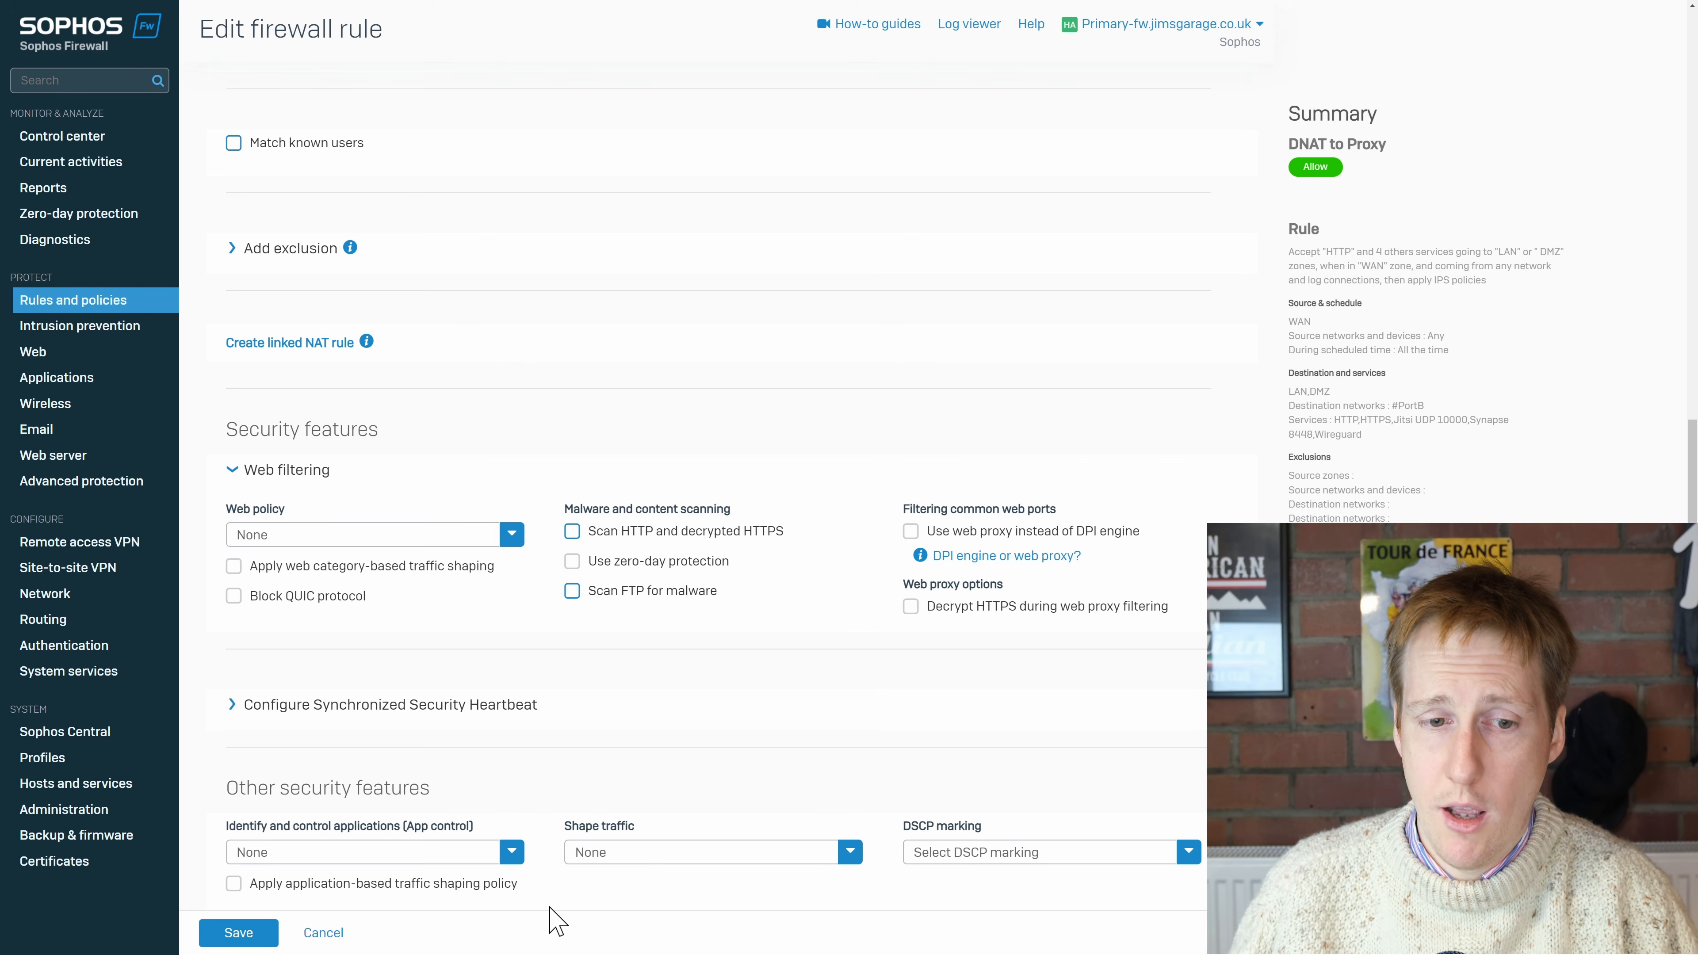
{"action": "scroll", "coordinate": [558, 917], "scroll_direction": "down", "scroll_amount": 2}
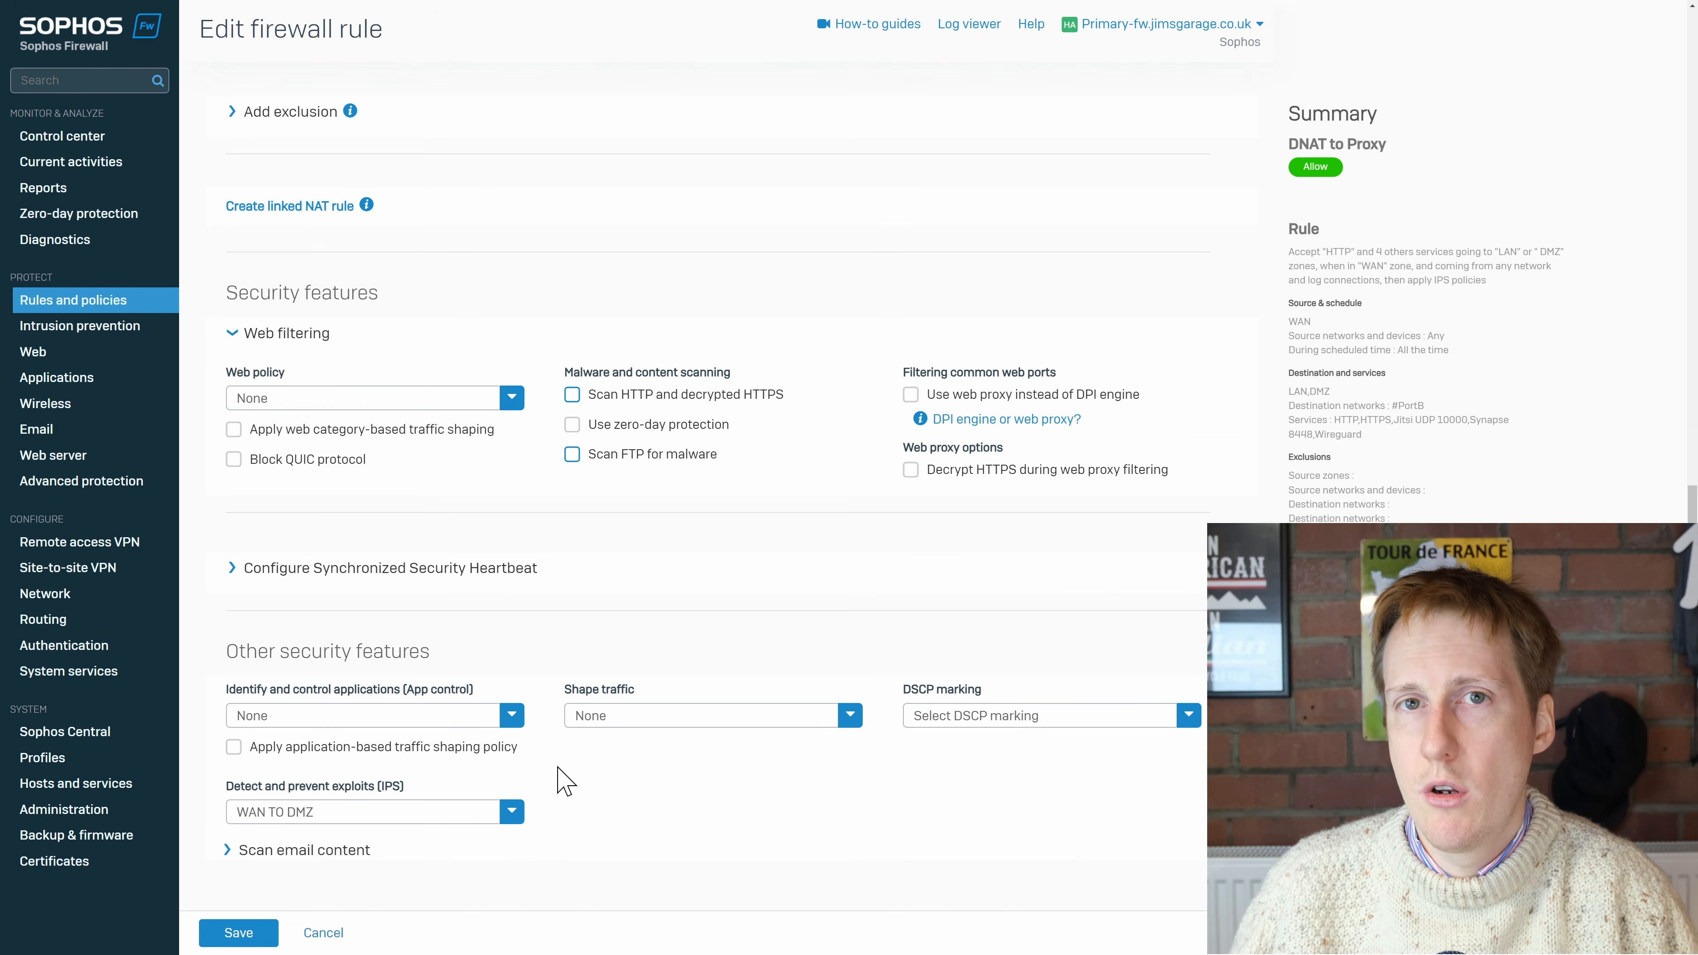
{"action": "left_click", "coordinate": [512, 718]}
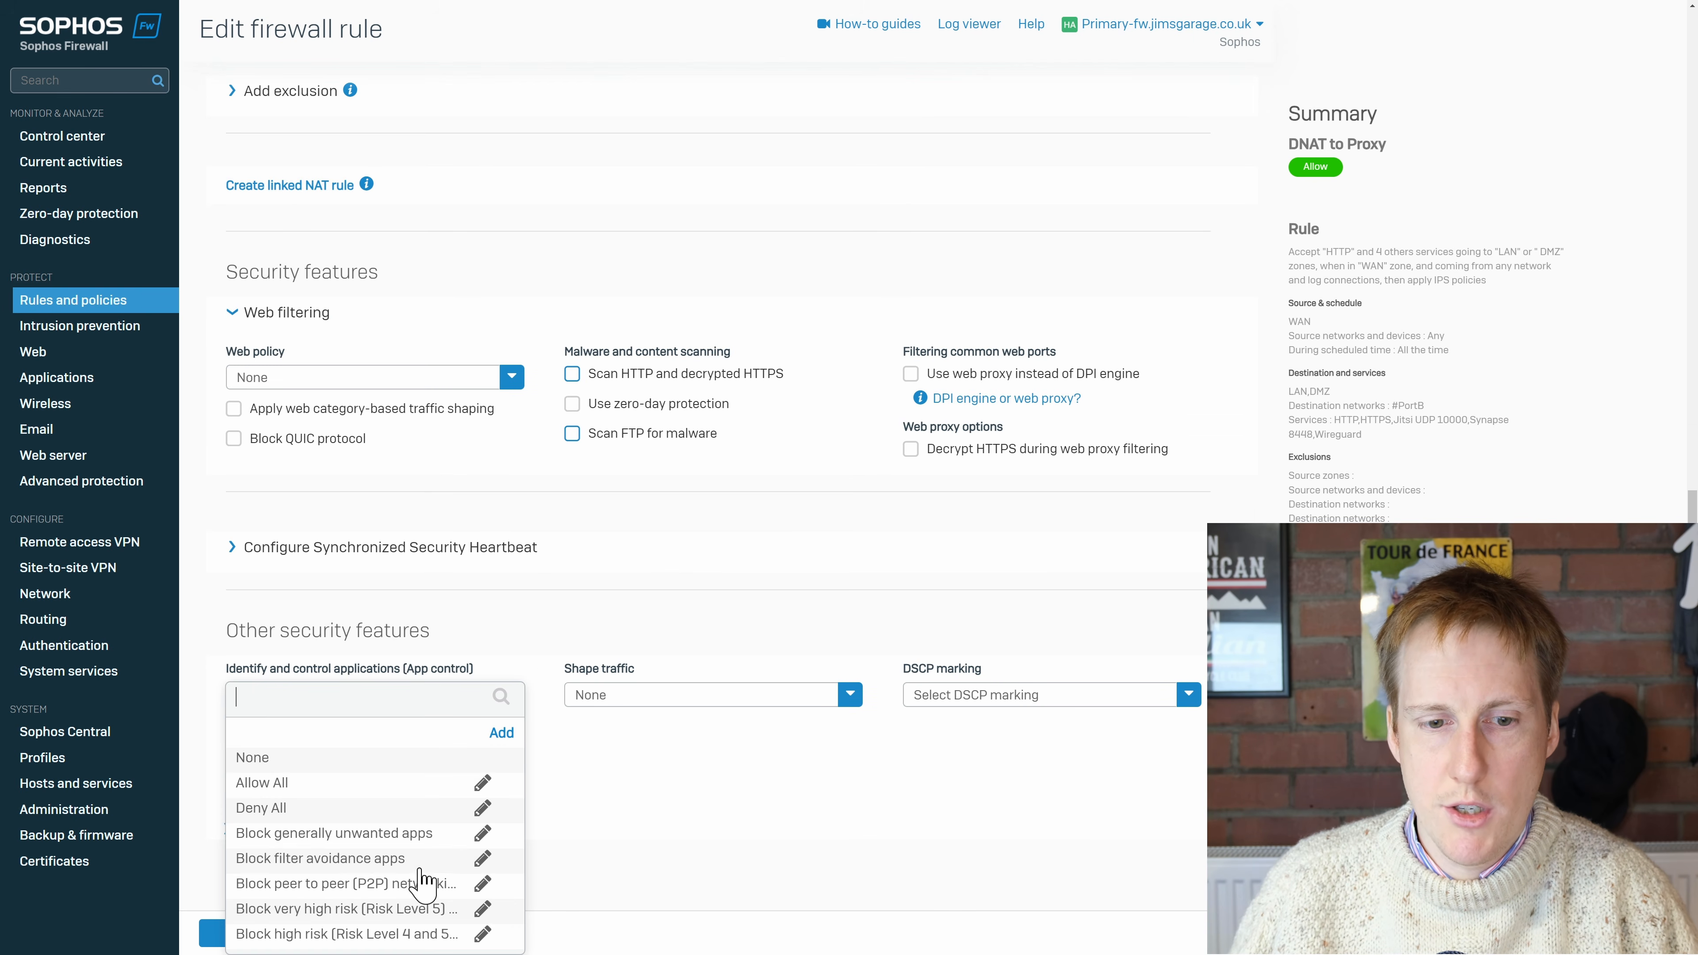
{"action": "left_click", "coordinate": [393, 886]}
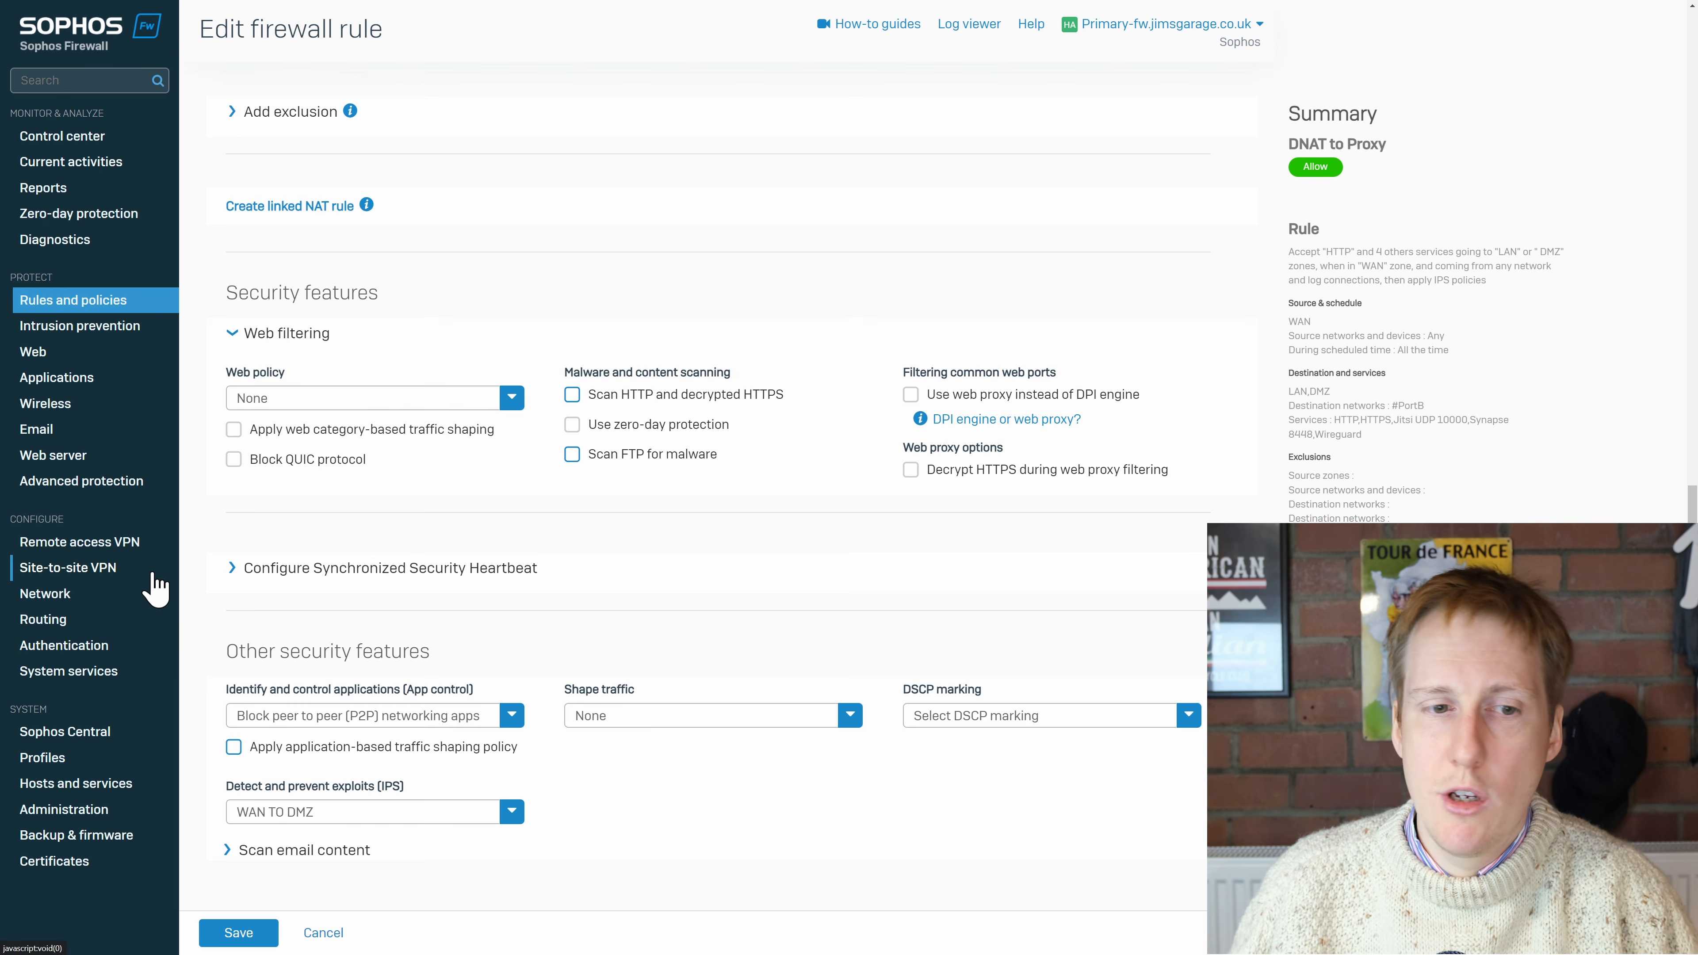
Look at the IPsec remote access VPN settings and the firewall's module licensing details
{"action": "left_click", "coordinate": [119, 546]}
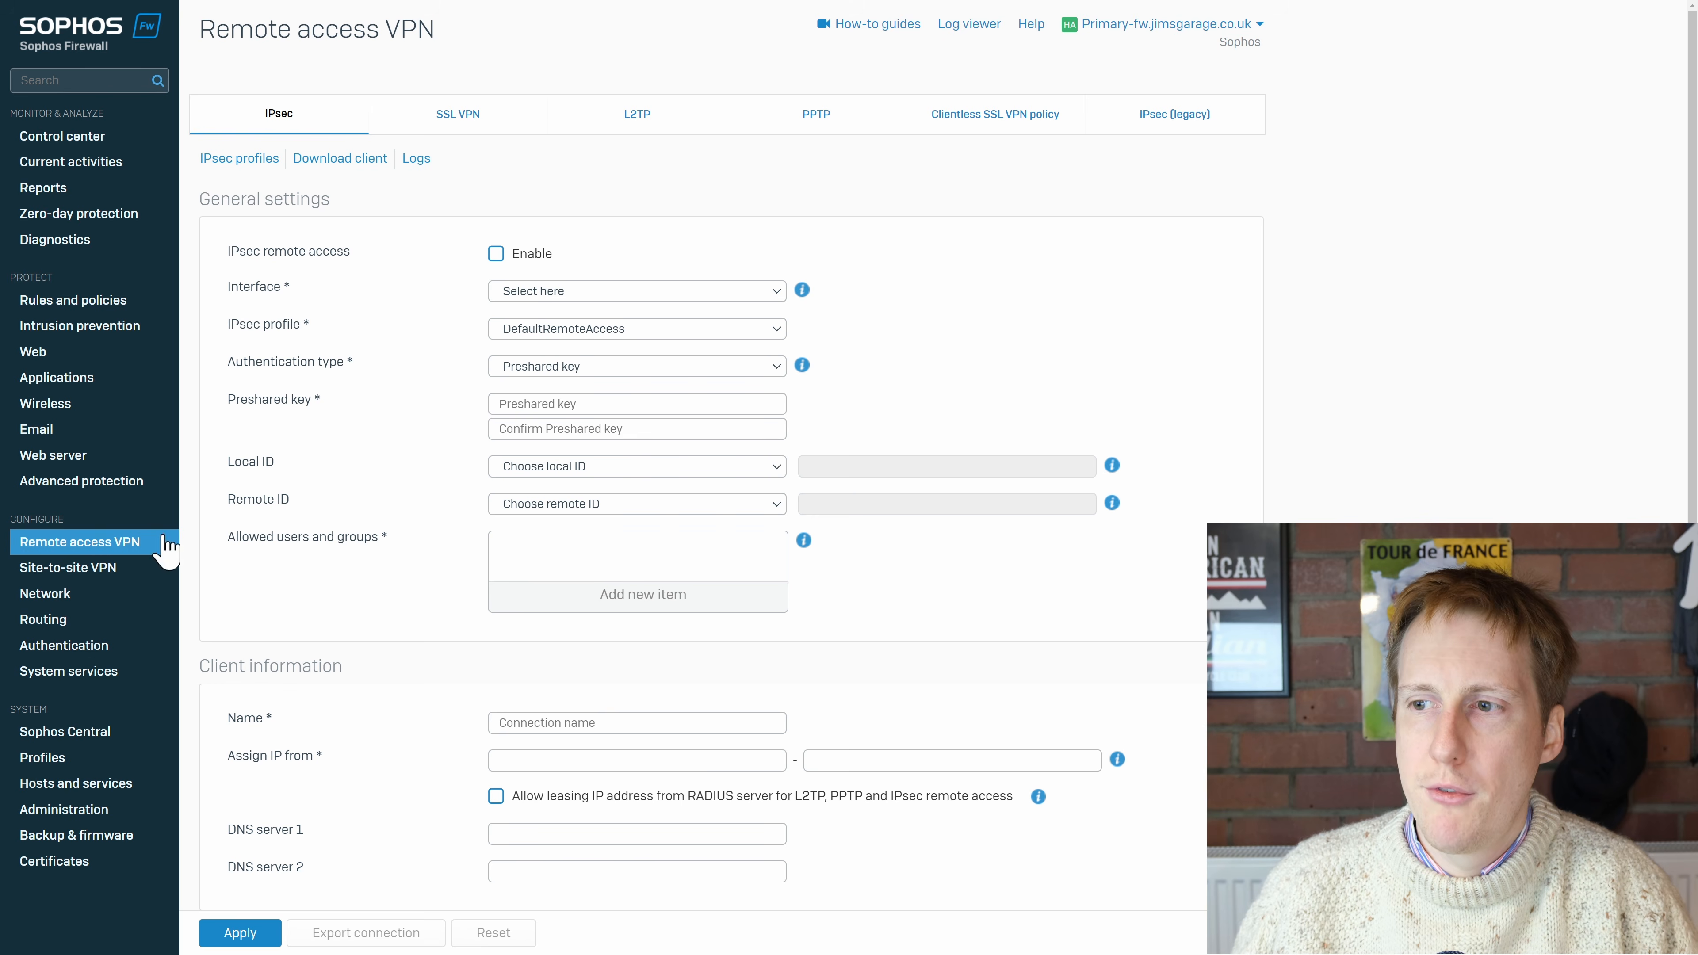
{"action": "left_click", "coordinate": [68, 835]}
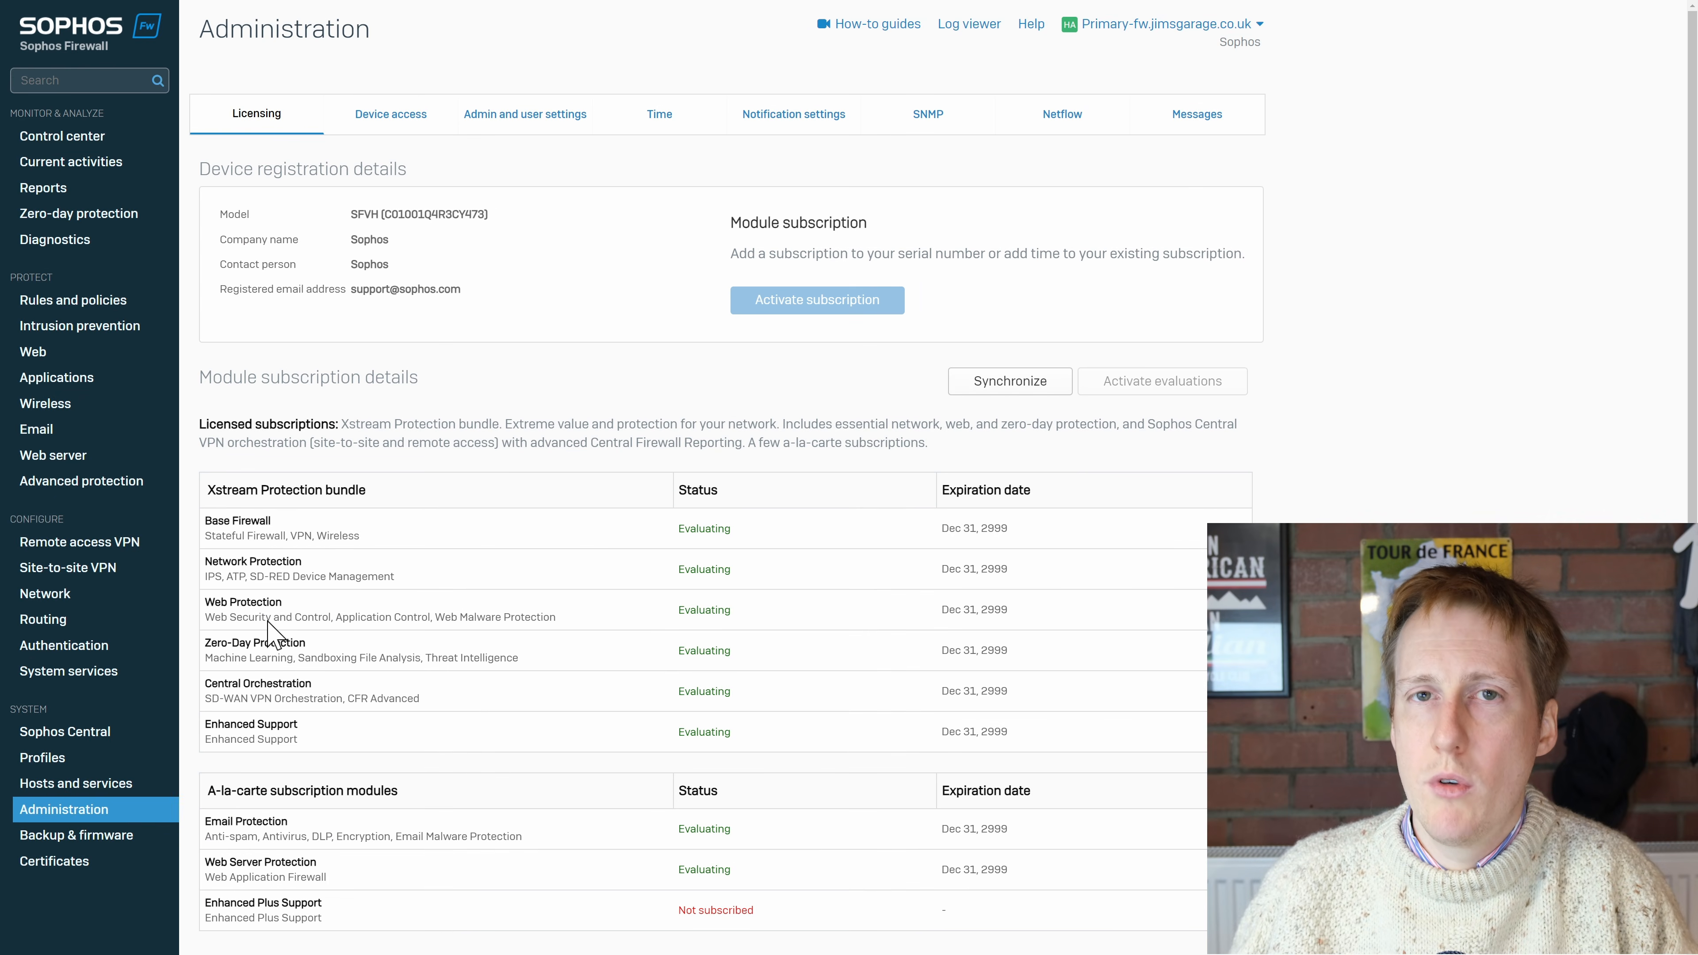
Start a new dynamic DNS entry in the network settings with Cloudflare as service provider, and cancel it
{"action": "left_click", "coordinate": [125, 595]}
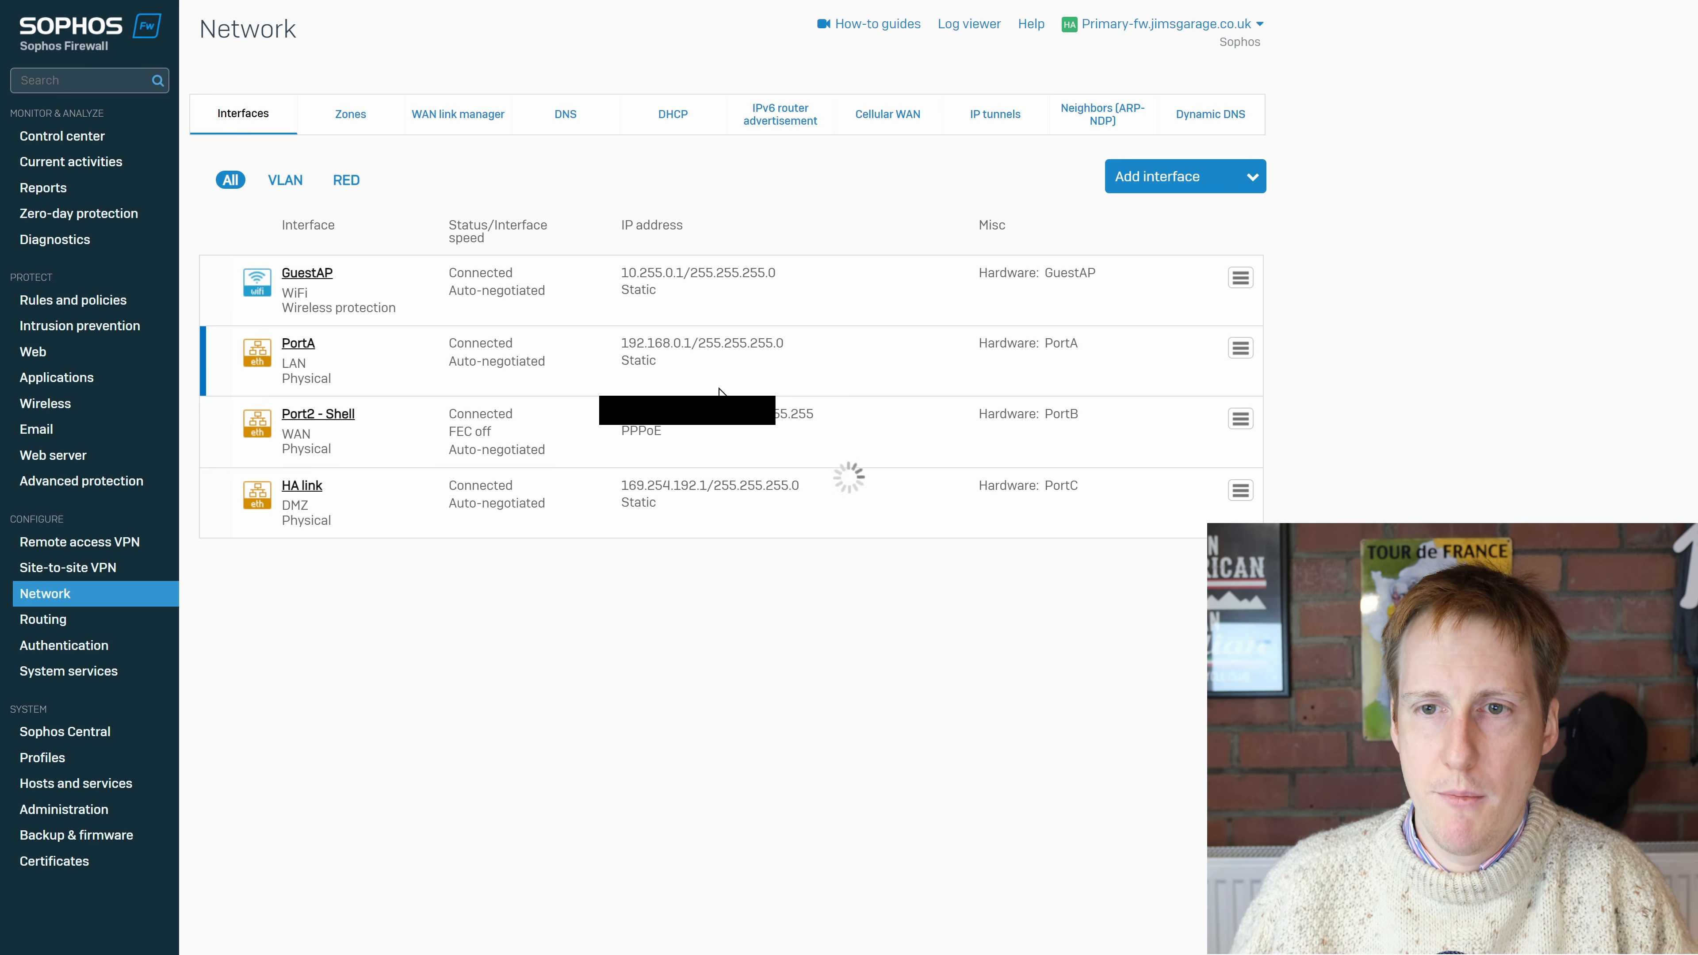
{"action": "left_click", "coordinate": [1216, 127]}
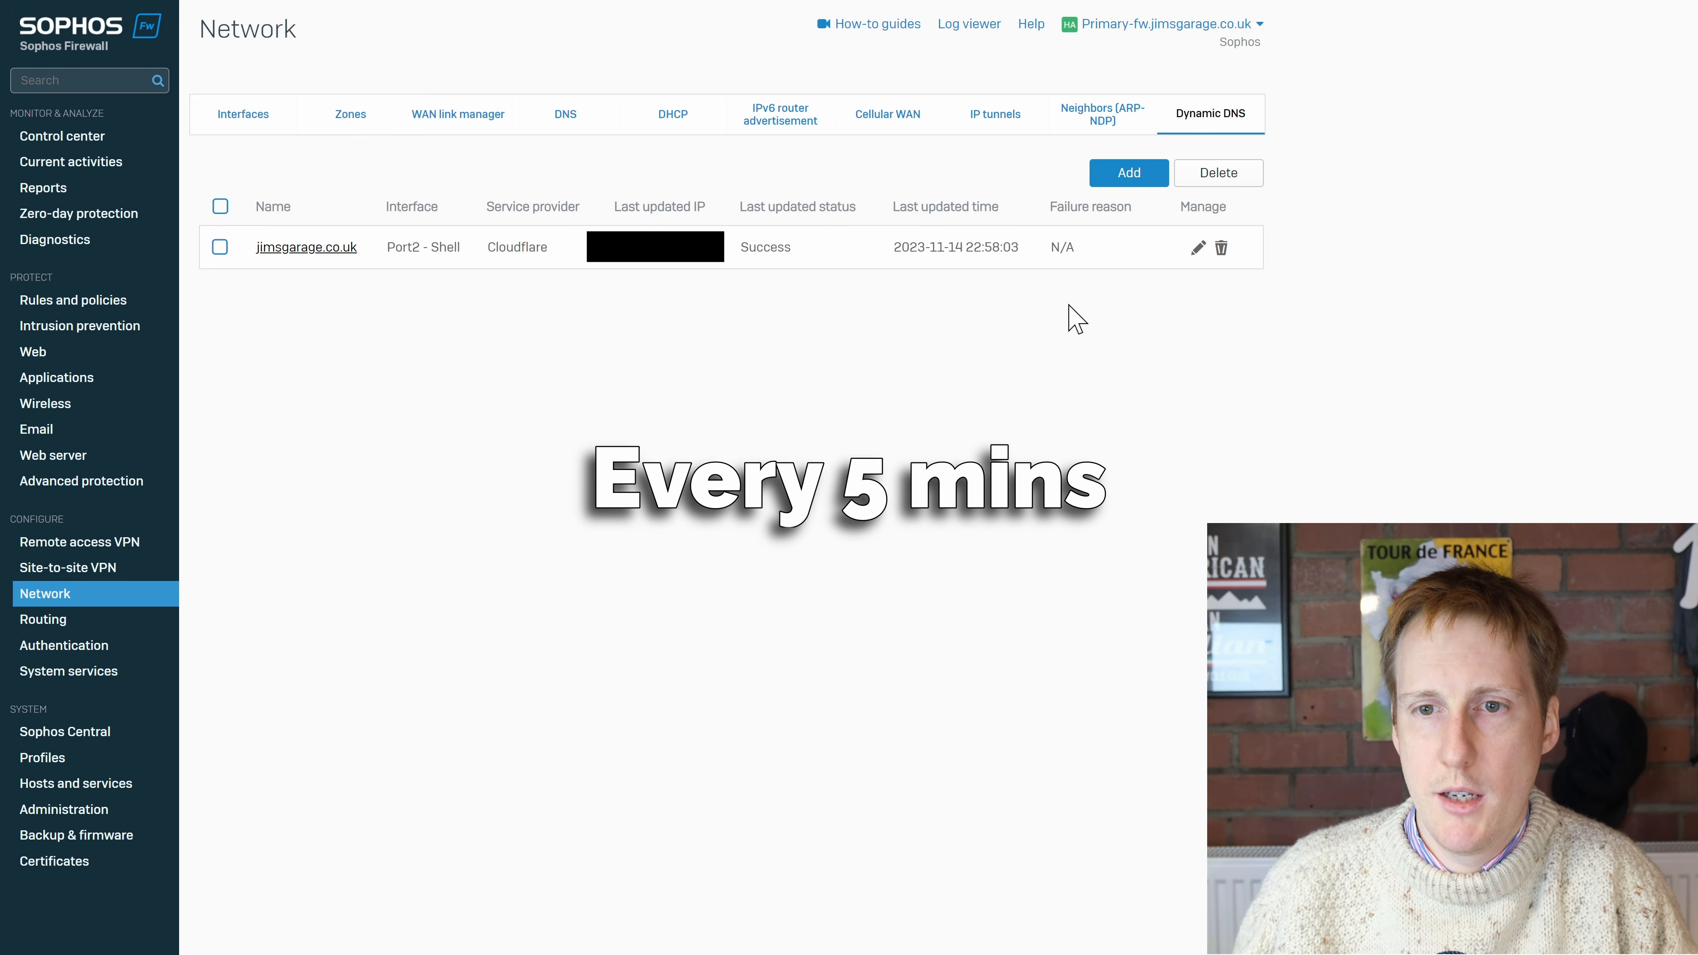
{"action": "left_click", "coordinate": [1134, 179]}
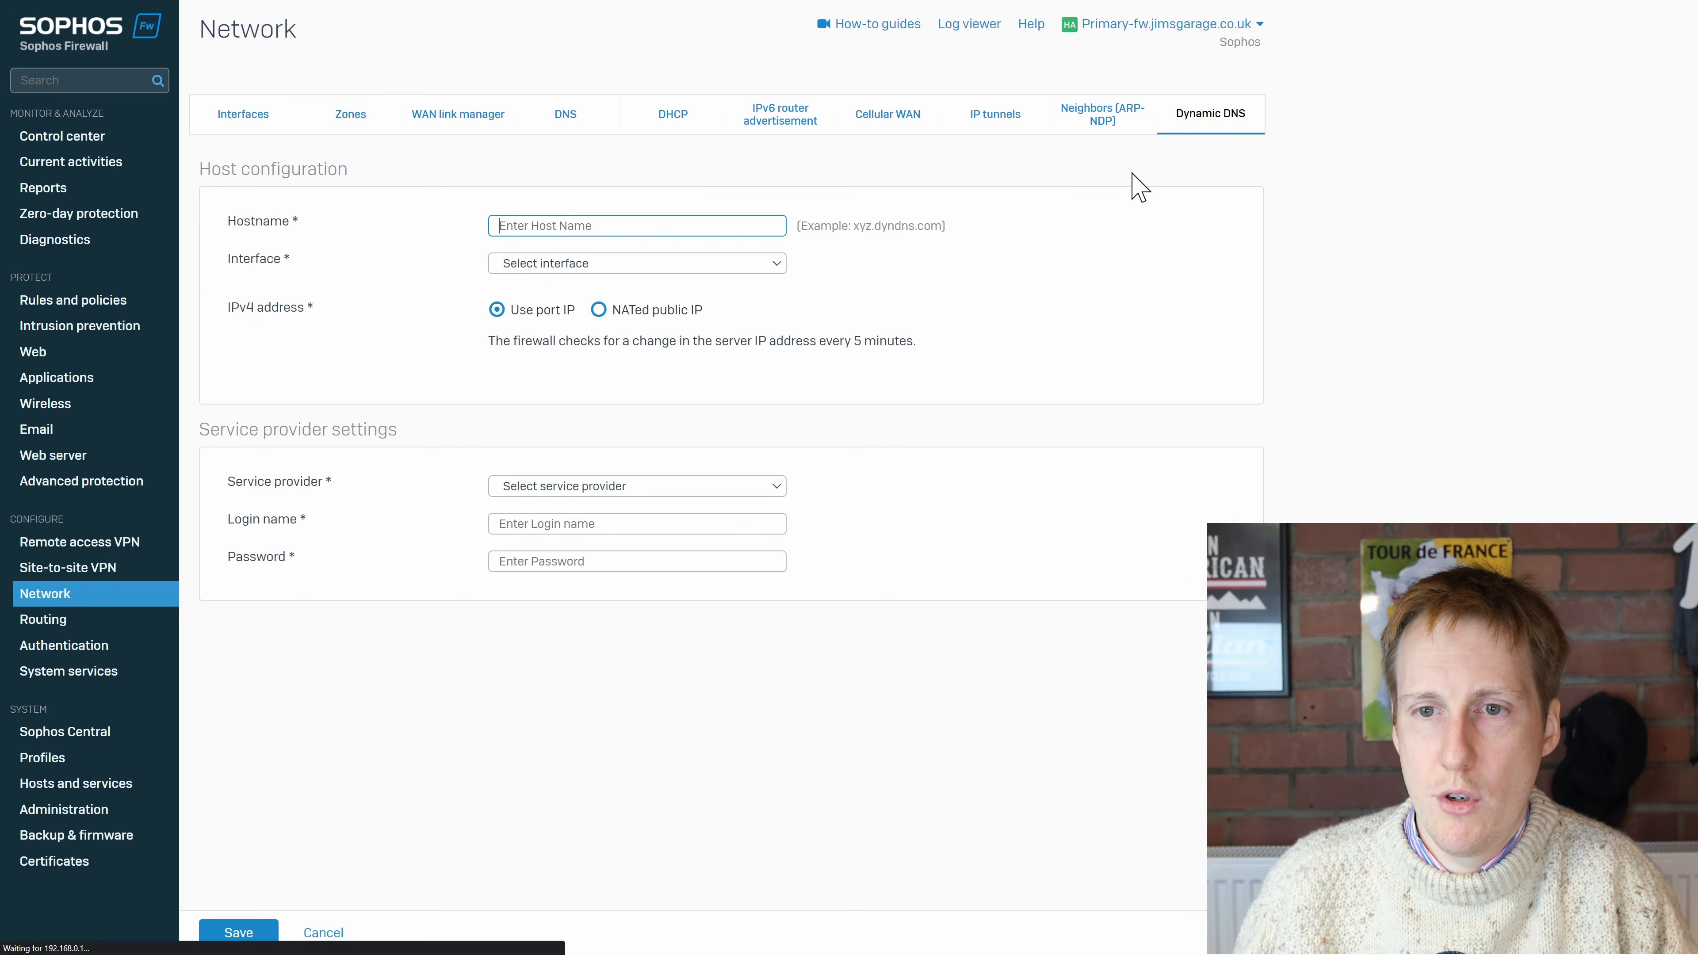
{"action": "left_click", "coordinate": [695, 485]}
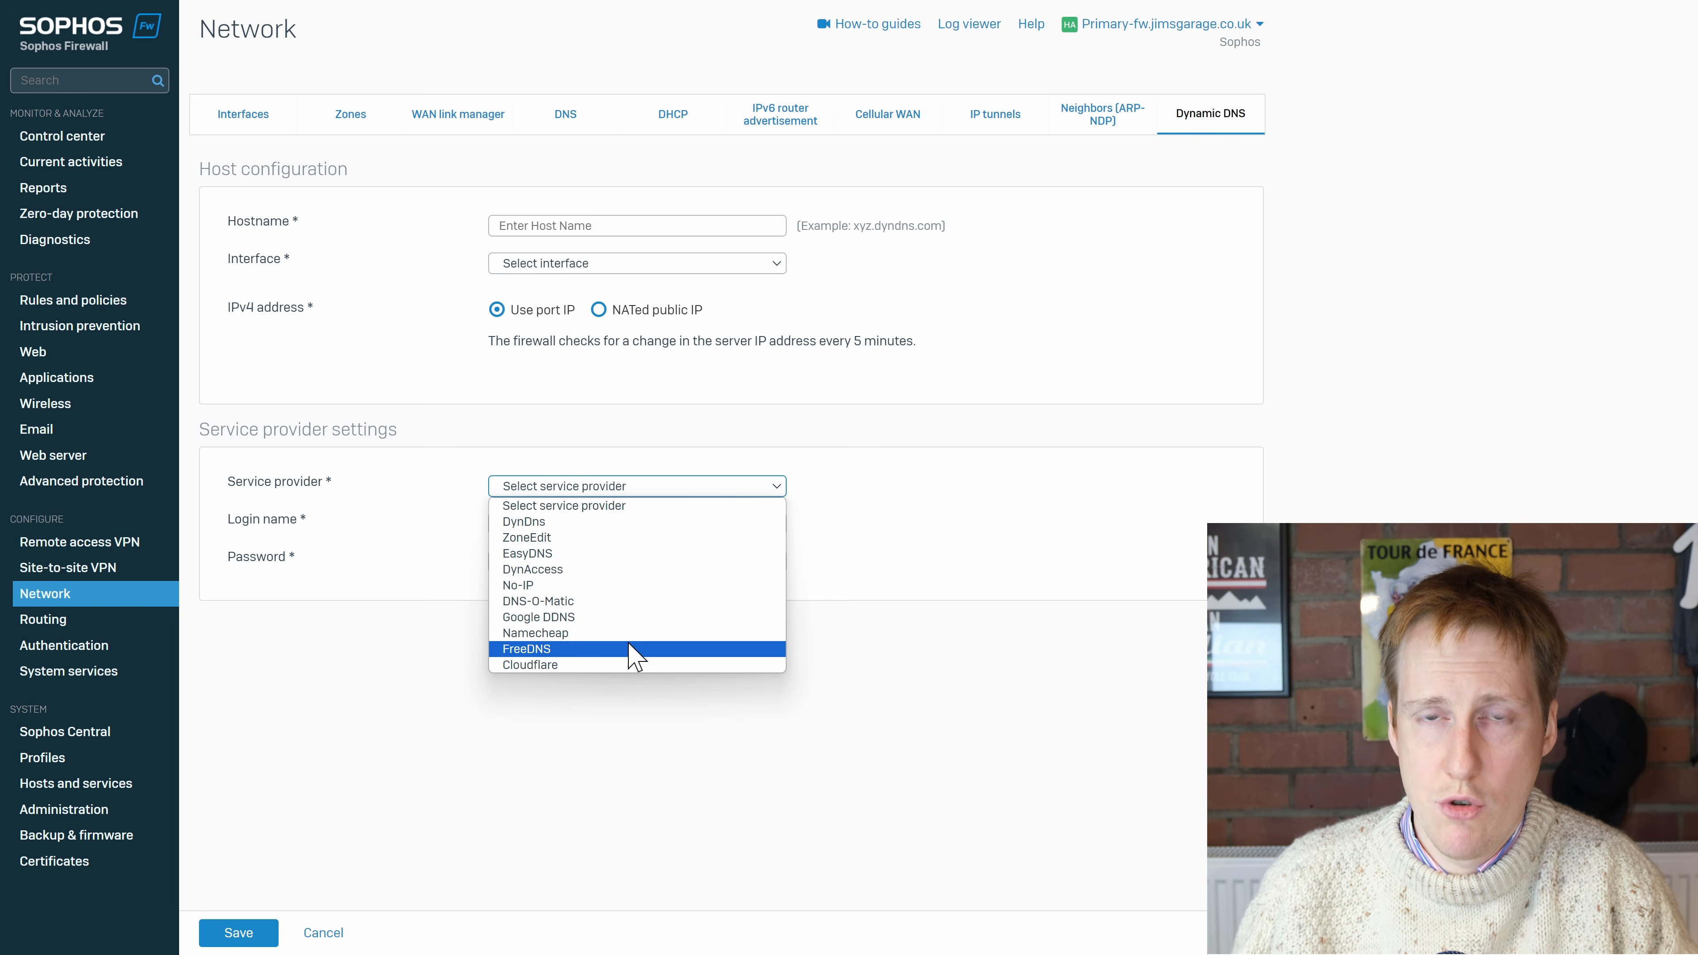
{"action": "left_click", "coordinate": [599, 665]}
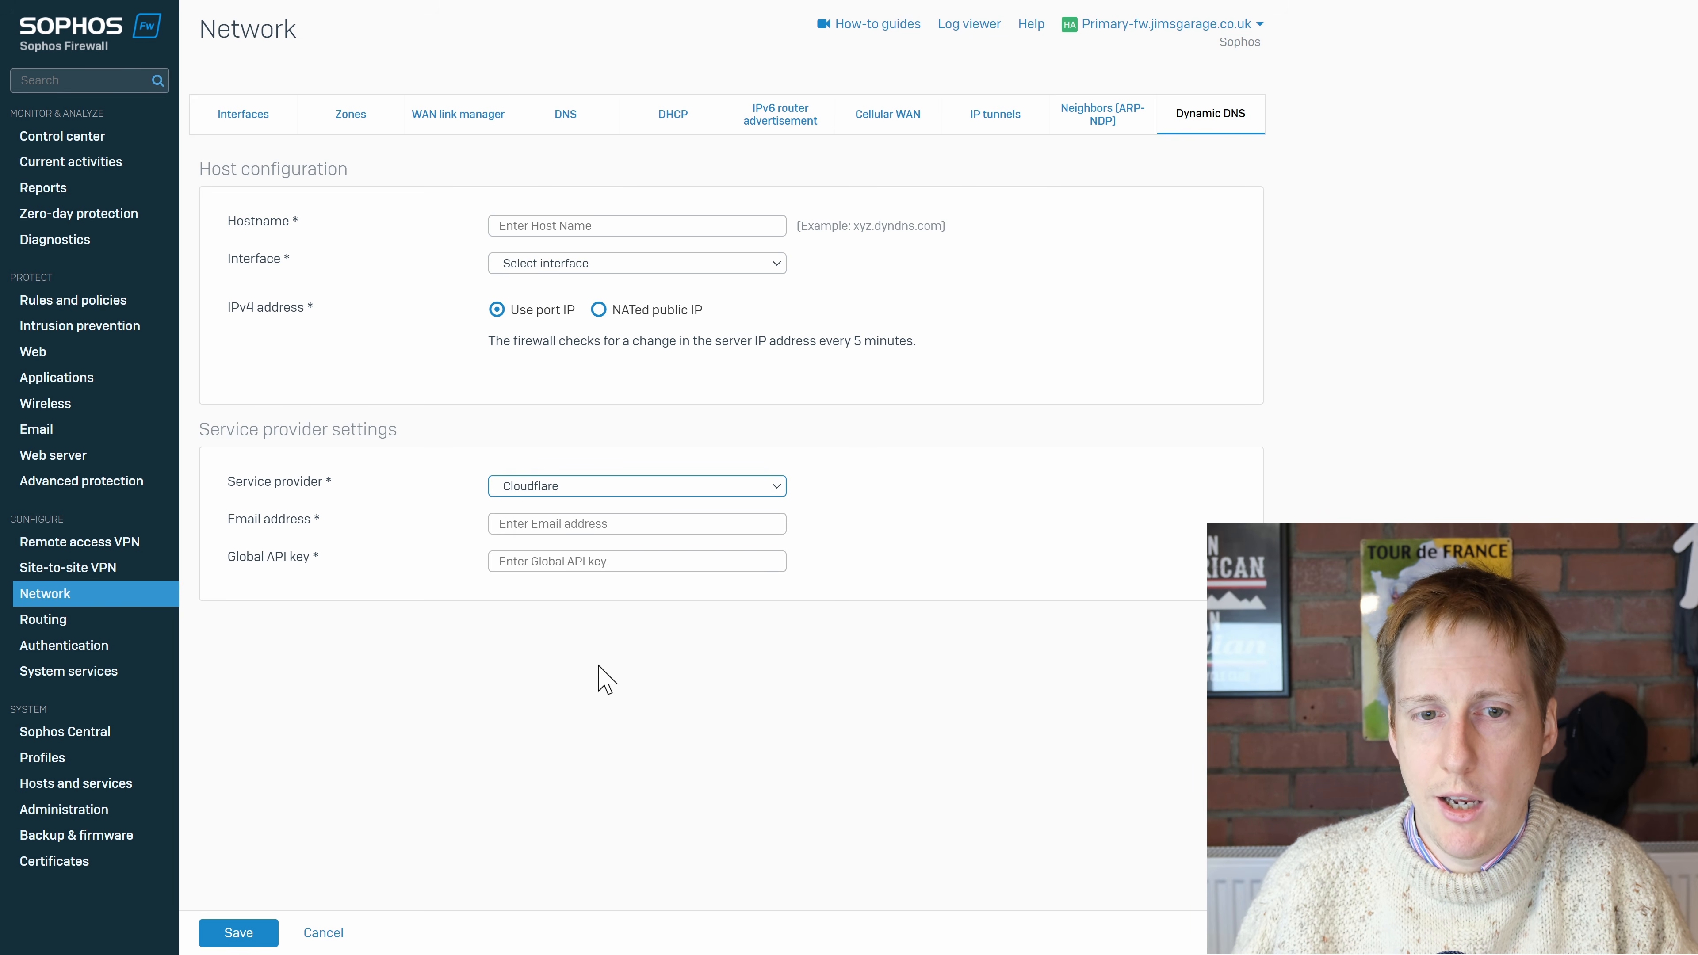
{"action": "left_click", "coordinate": [816, 566]}
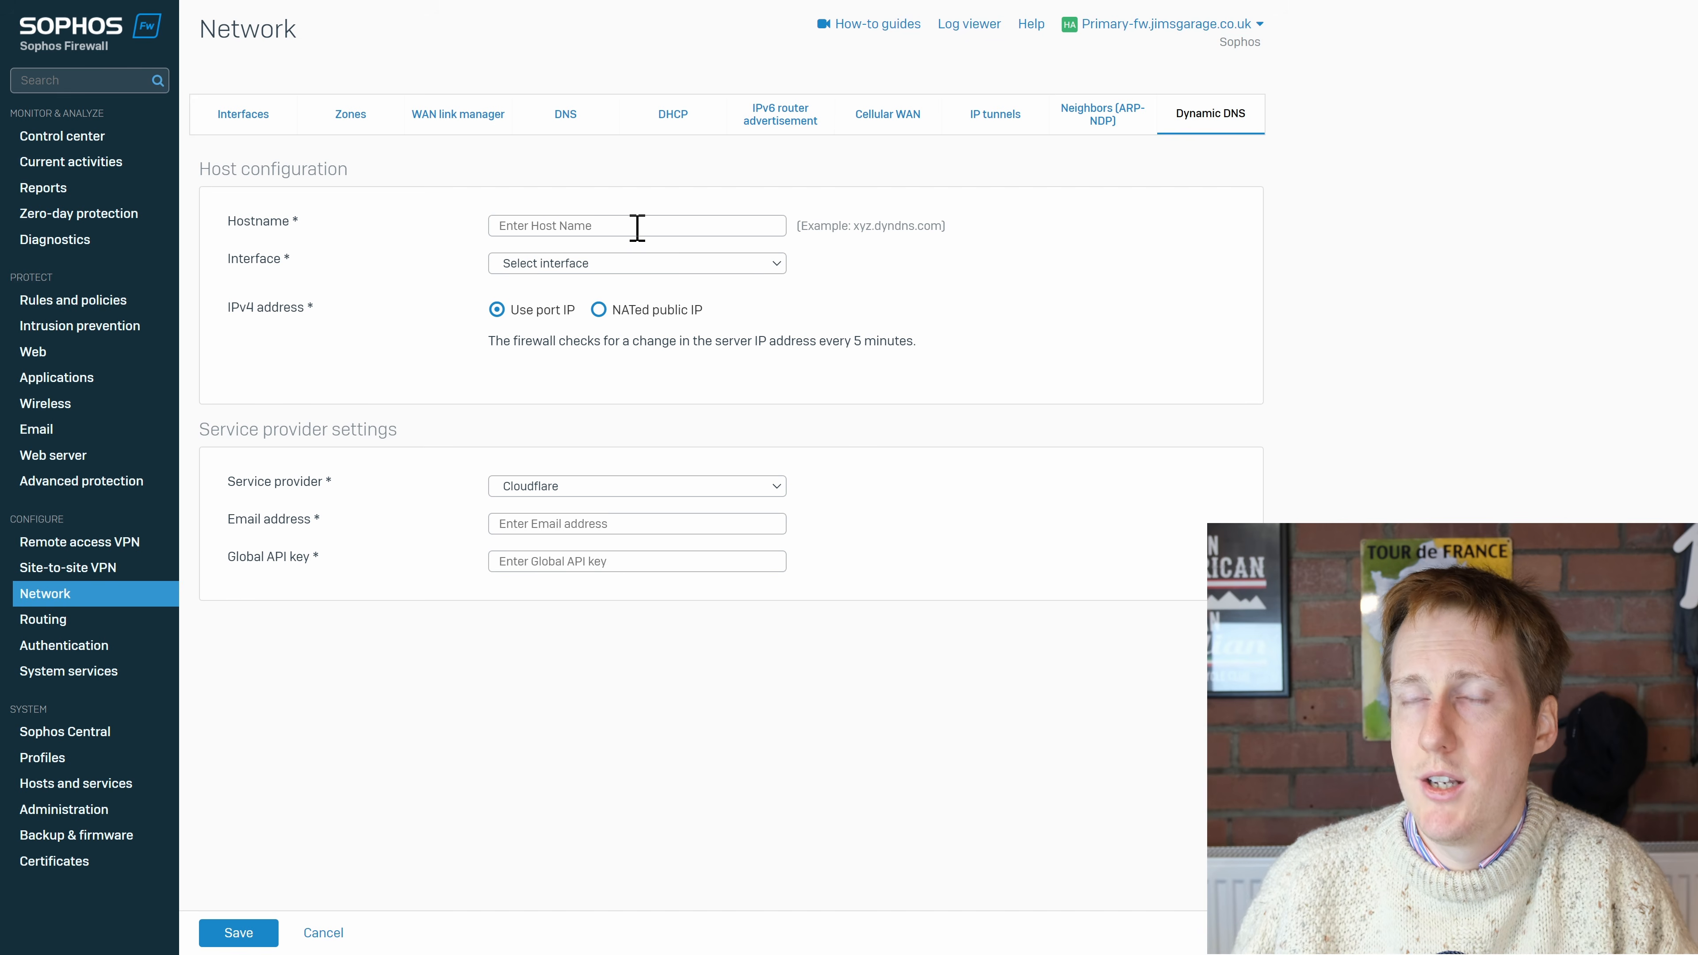
{"action": "left_click", "coordinate": [324, 933]}
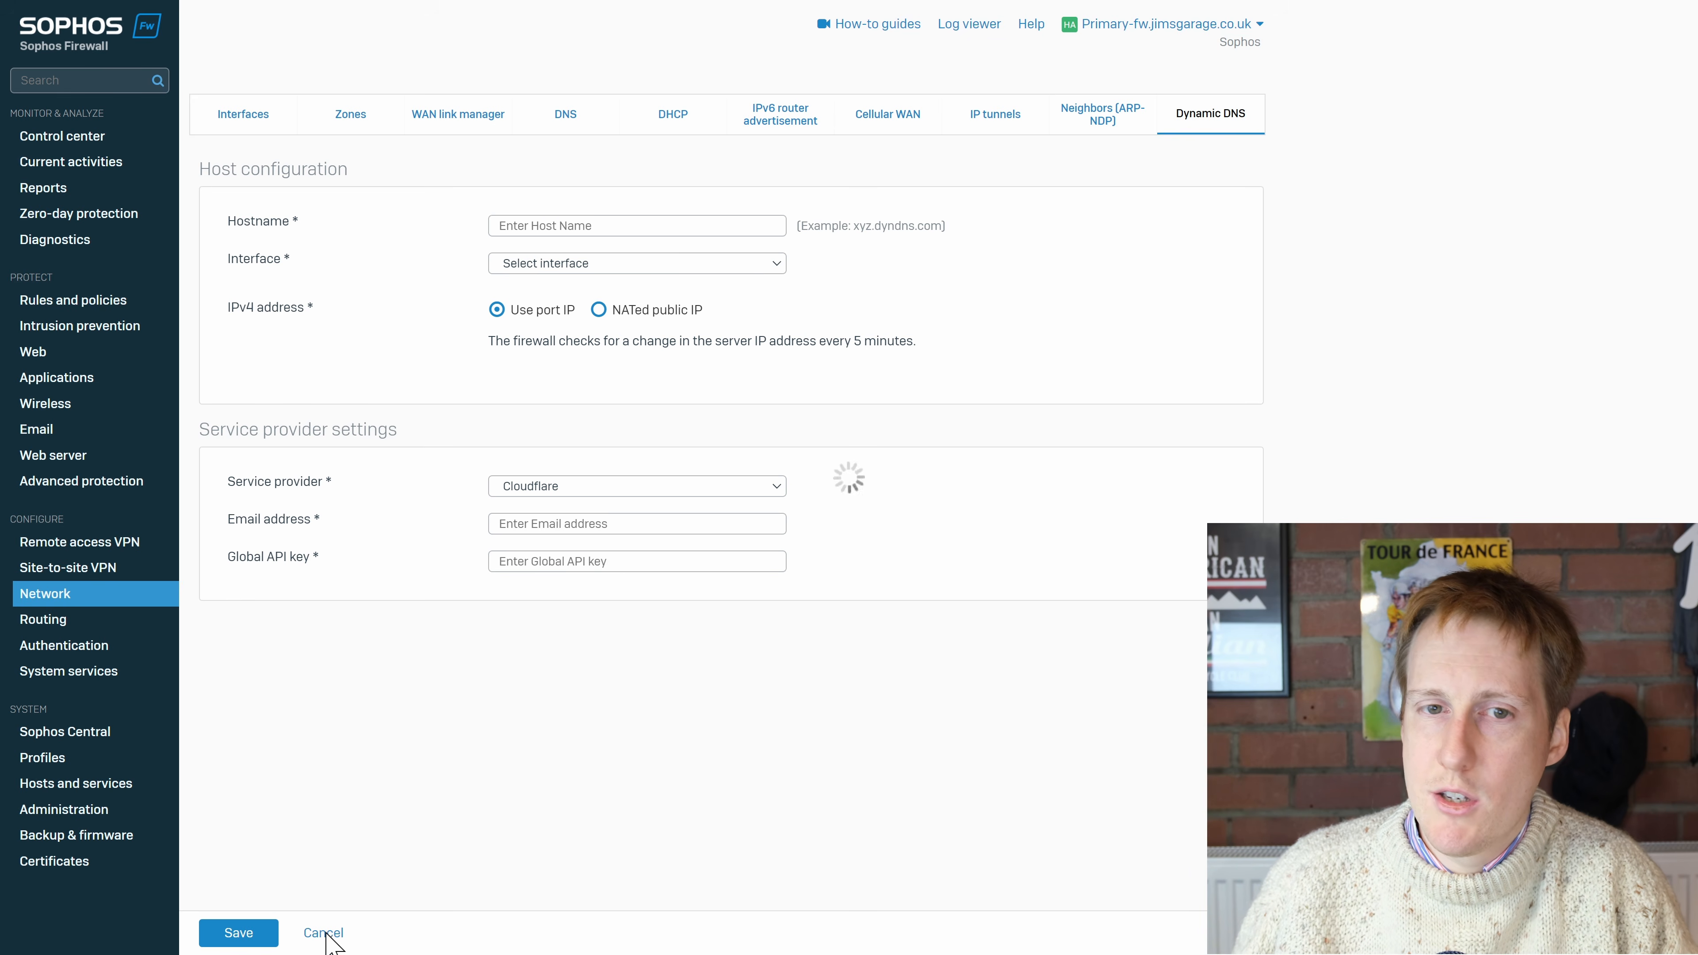